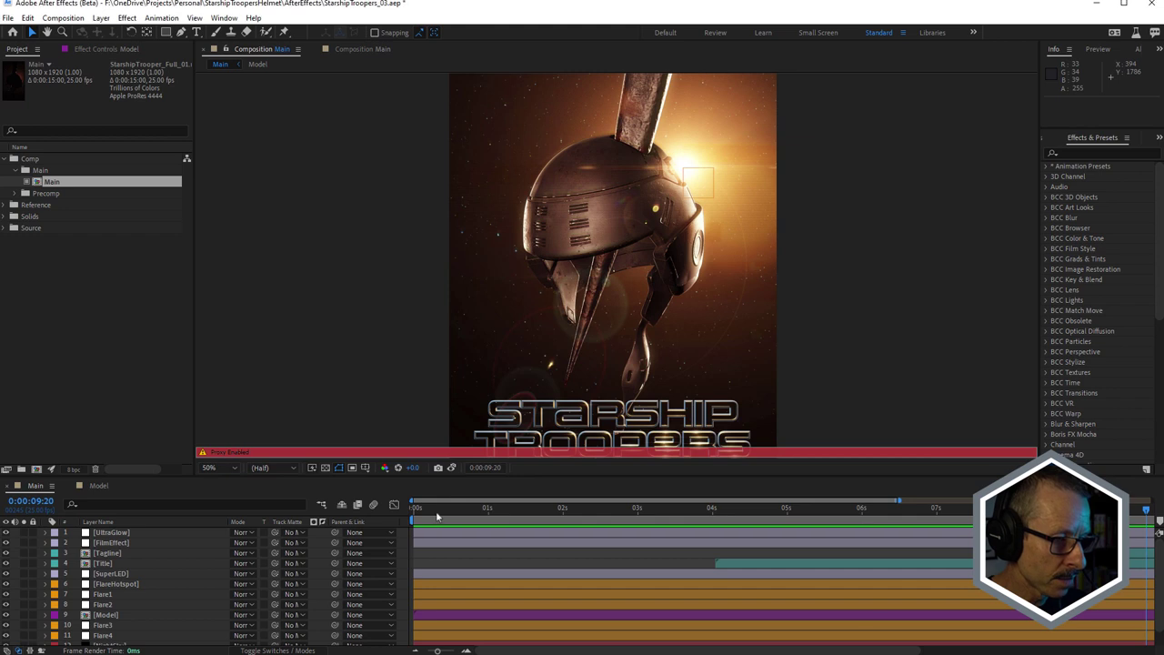
Preview the Main composition's animation from the first frame through the title and tagline reveals, with the whole poster in view
left_click_drag(759, 517, 400, 551)
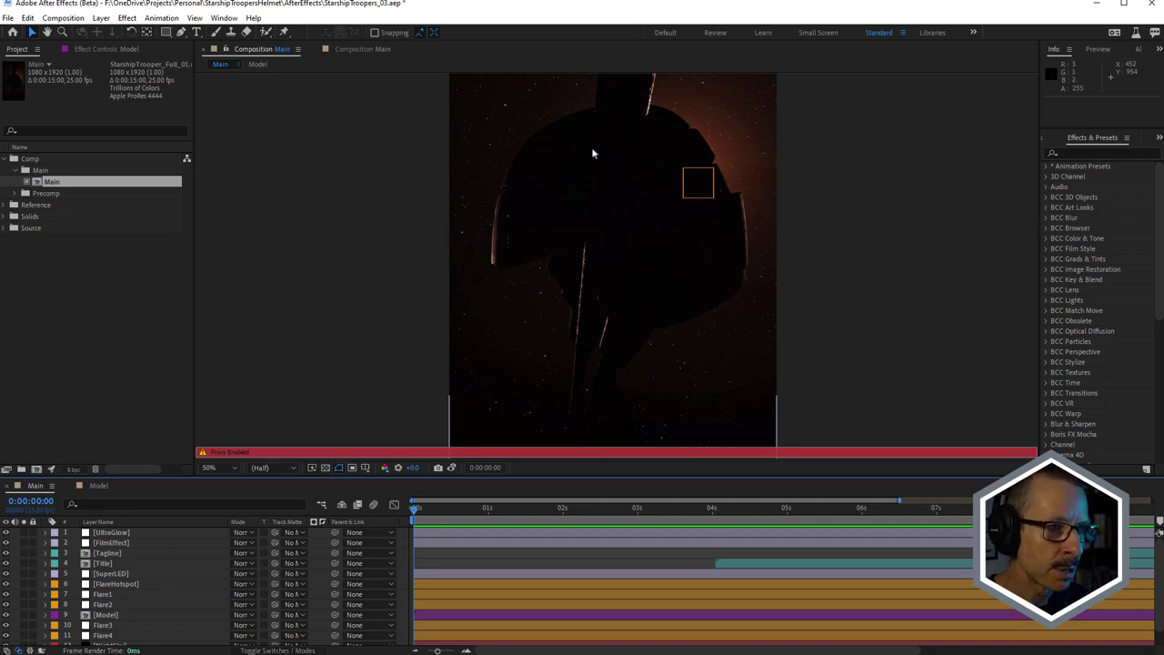
left_click_drag(419, 516, 903, 519)
scroll(603, 368, "down", 2)
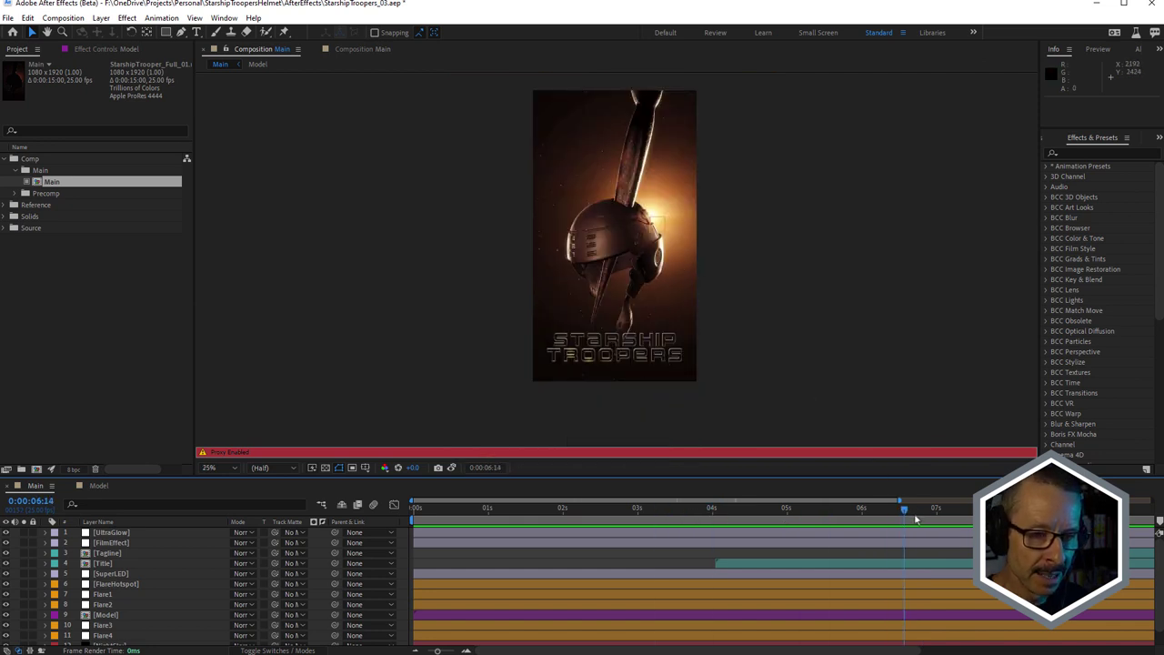
key("space")
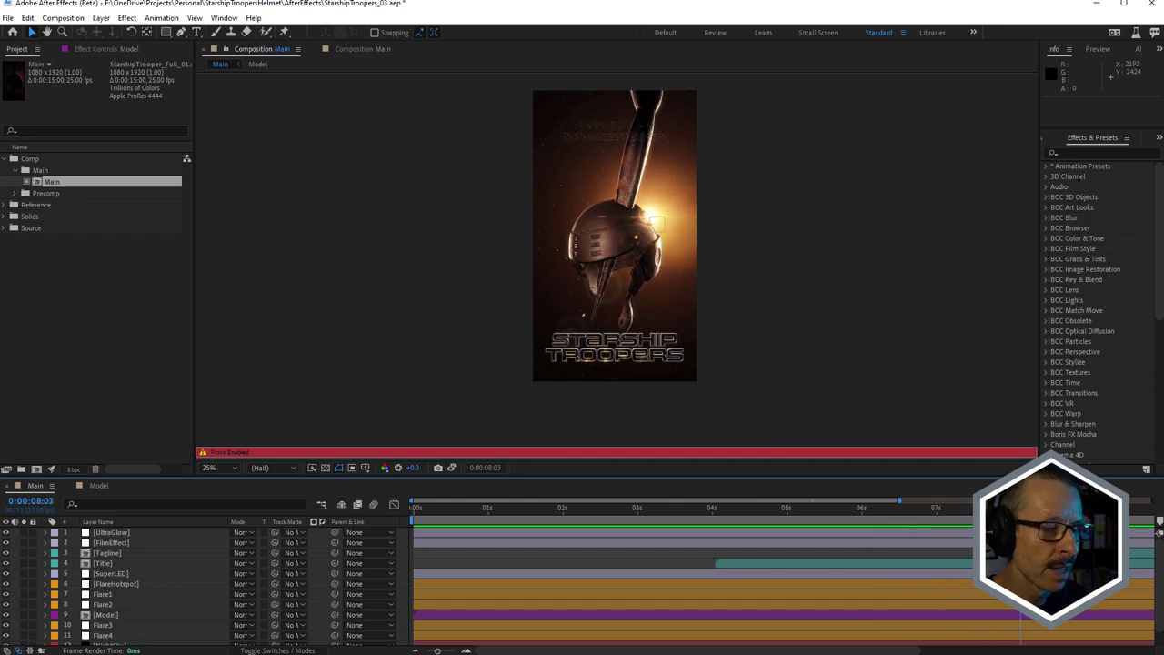
left_click(538, 337)
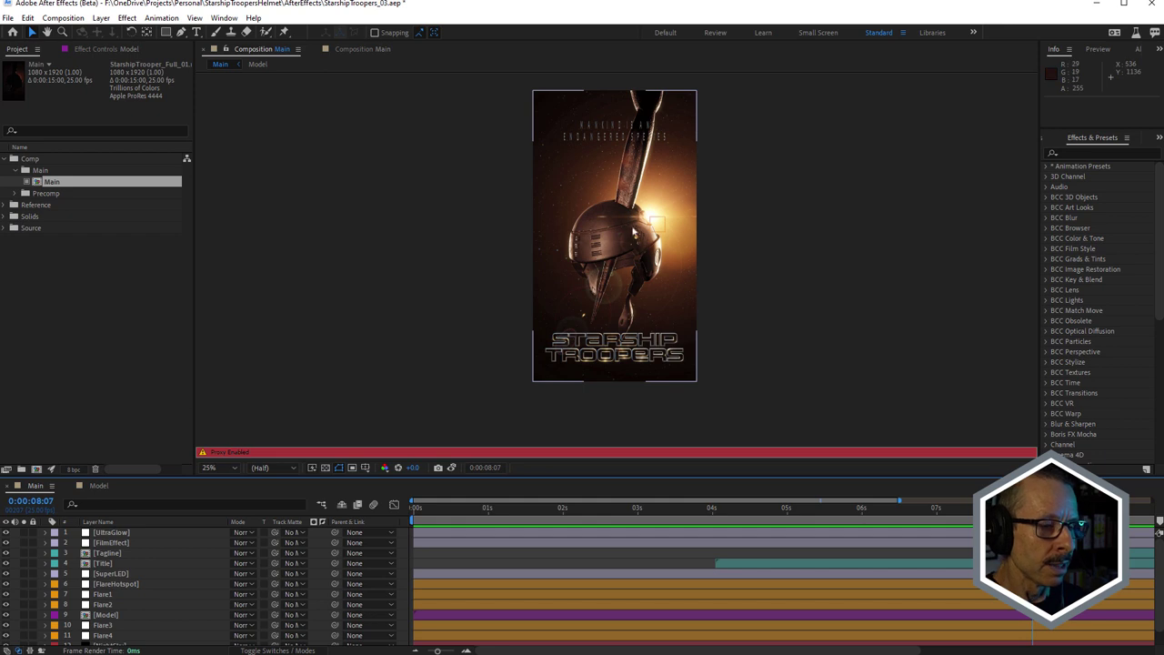
Open the Model precomp and preview its helmet animation, parking the time indicator at 0:00:09:00
double_click(105, 616)
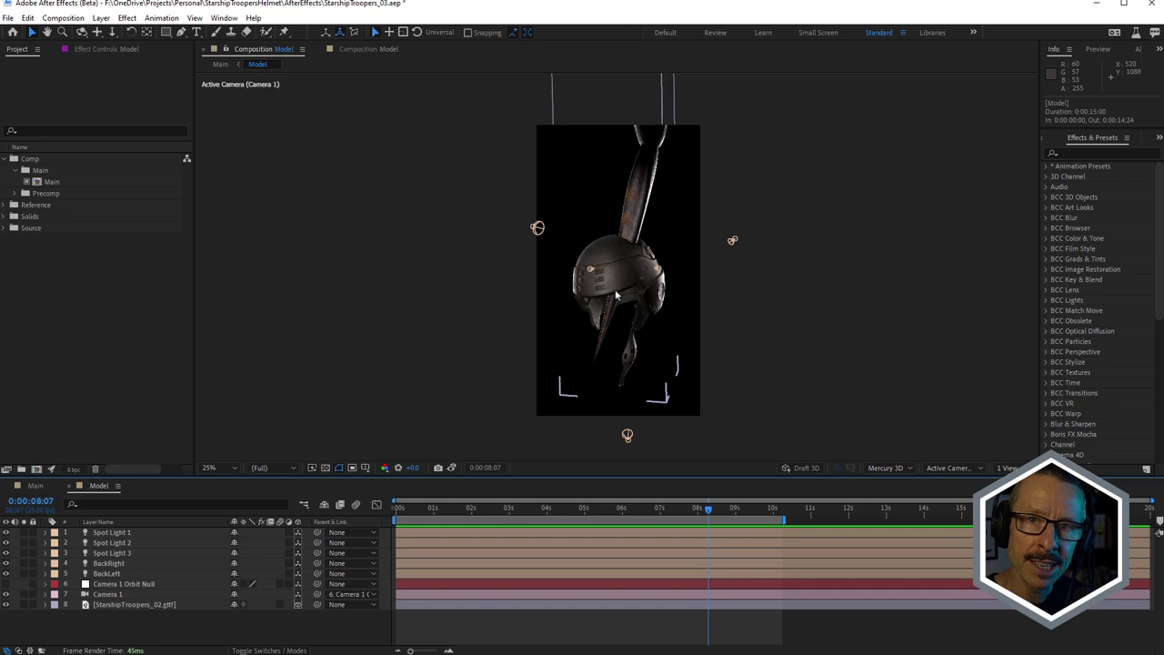
scroll(624, 269, "up", 1)
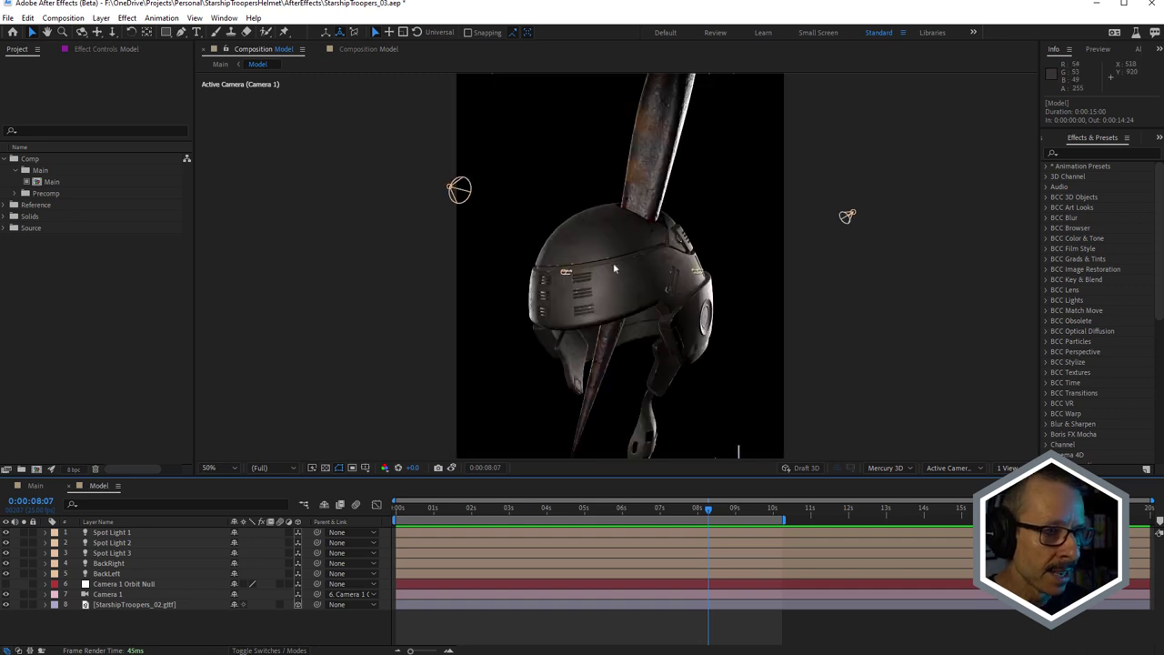
left_click_drag(540, 511, 747, 512)
key("space")
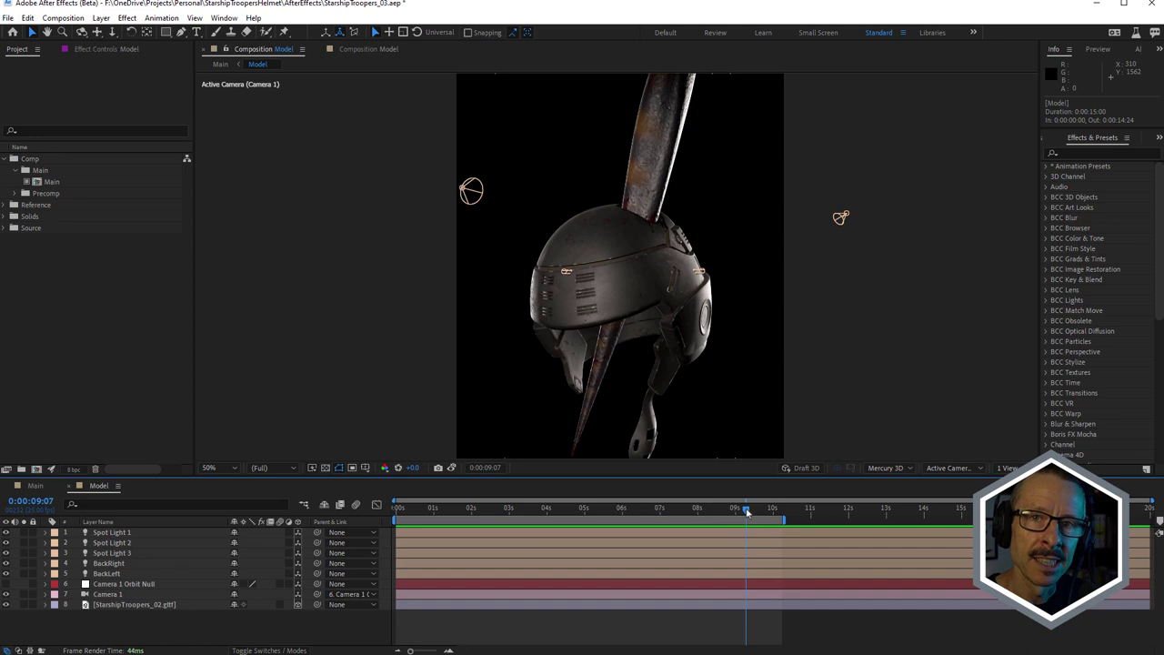
left_click_drag(747, 512, 507, 509)
left_click(735, 512)
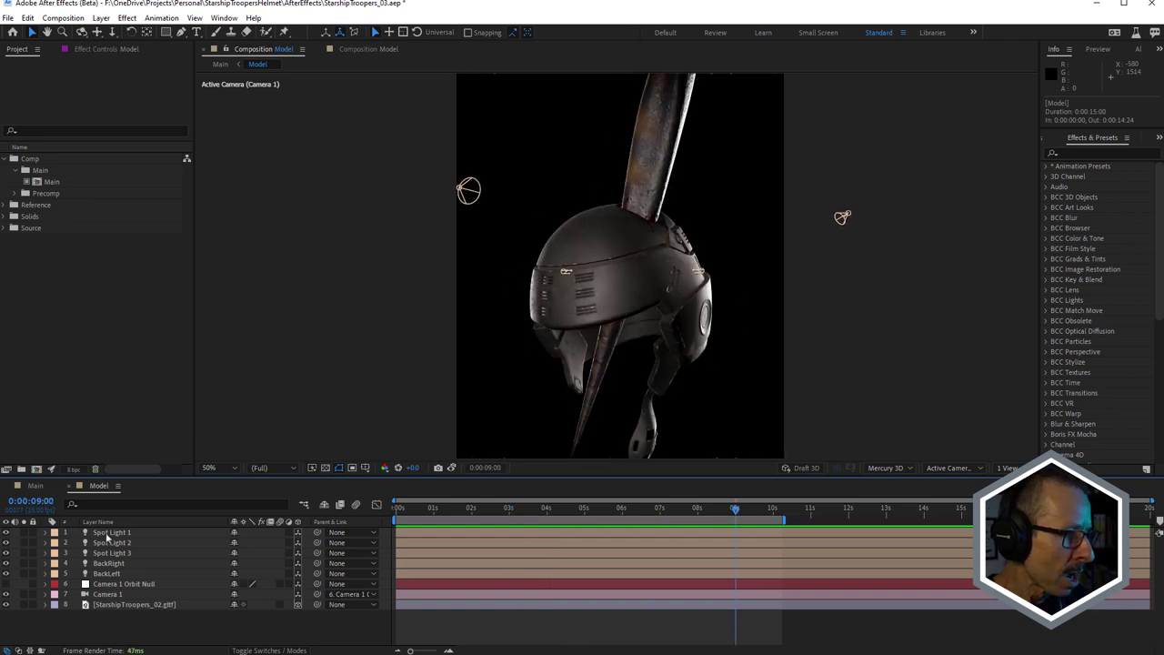
Hide all five light layers, preview the unlit helmet animation, and return to the first frame
left_click_drag(6, 535, 6, 577)
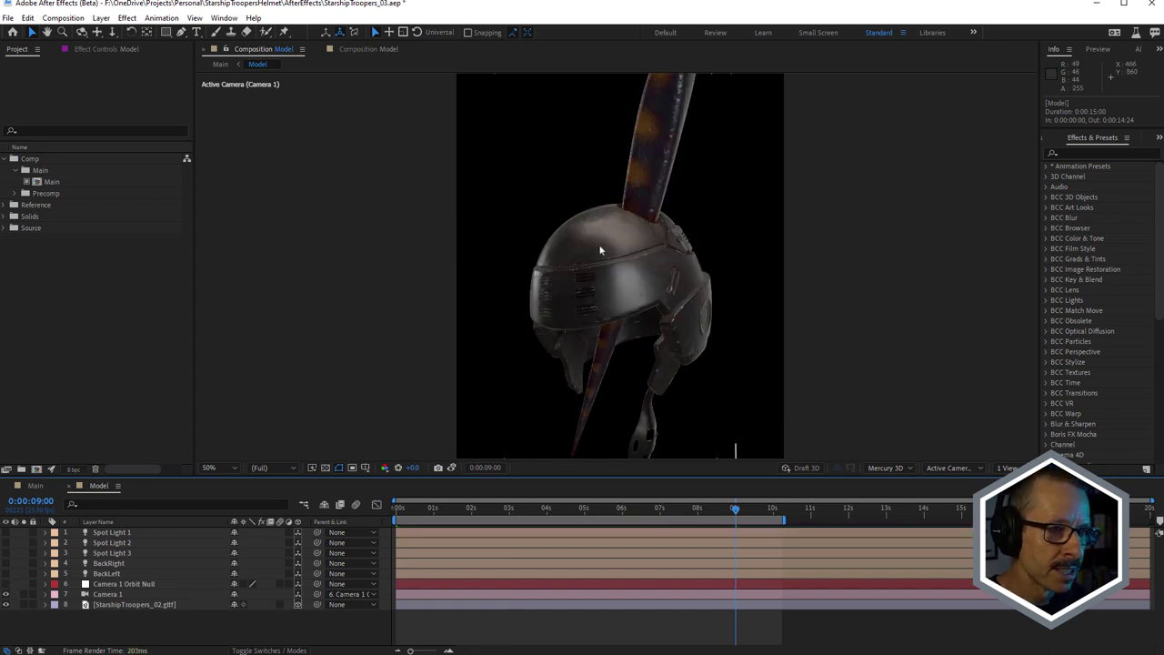
key("space")
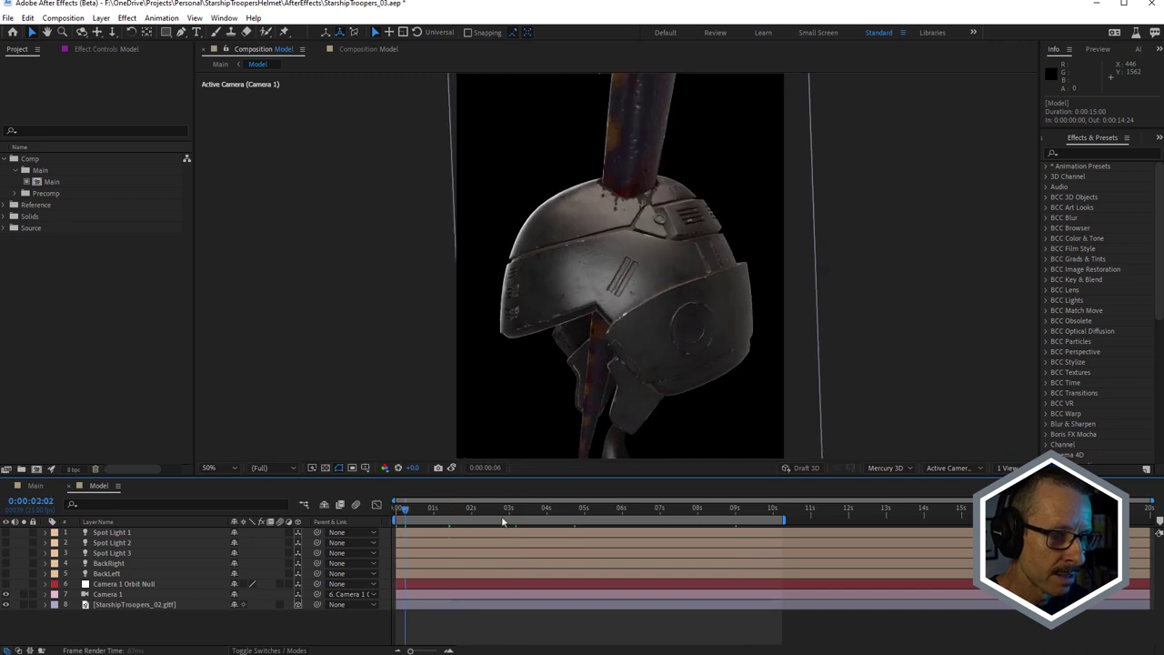
left_click_drag(579, 512, 396, 520)
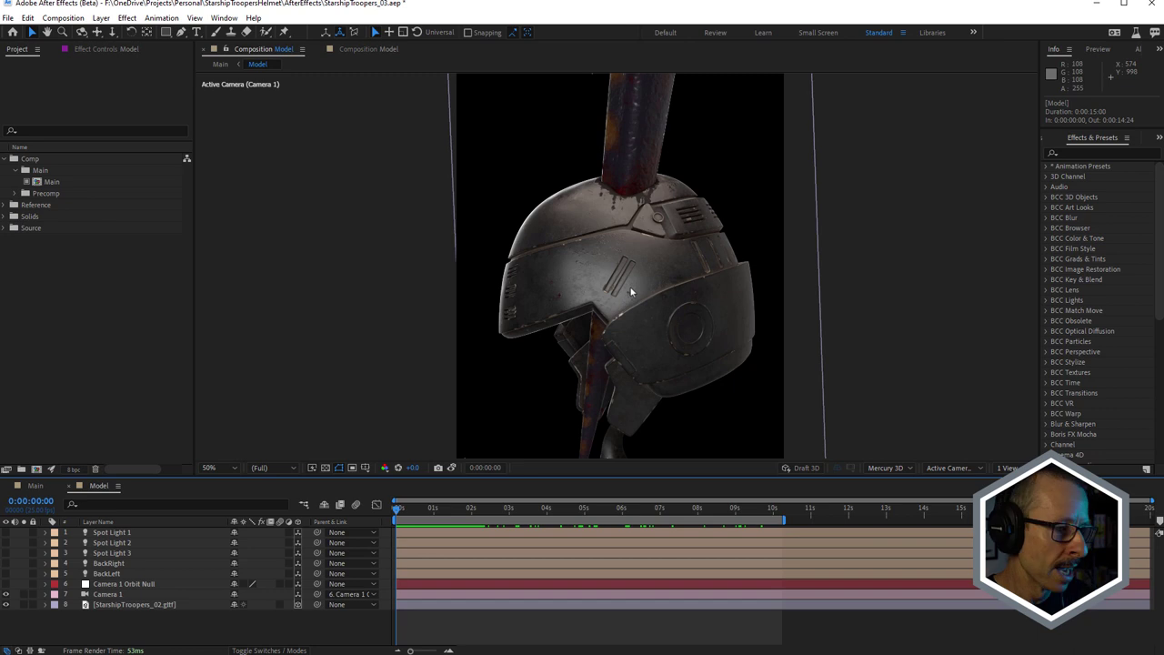
Show the Create Orbit Null command among Camera 1's camera options
left_click(106, 597)
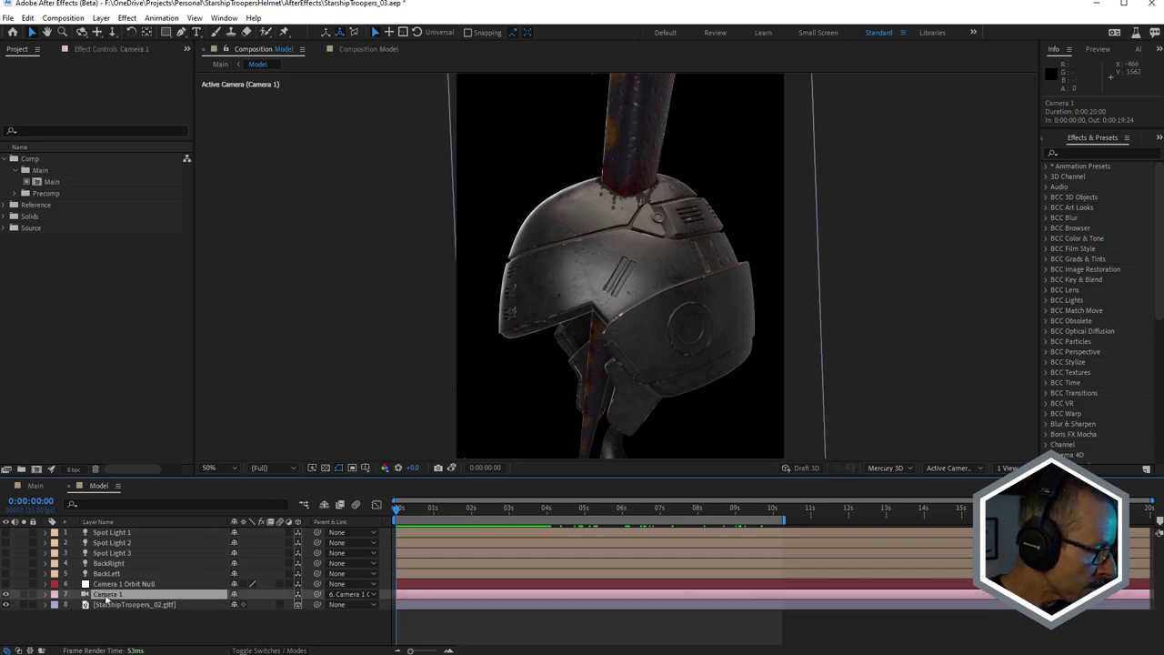
left_click(113, 587)
left_click(108, 596)
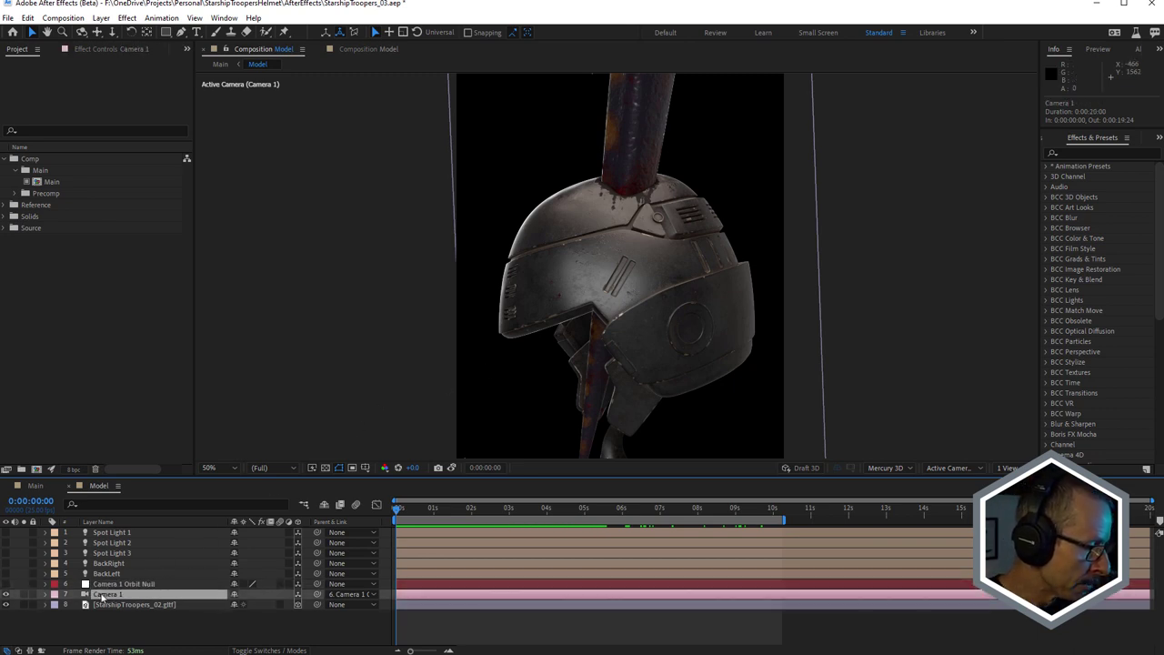
right_click(100, 597)
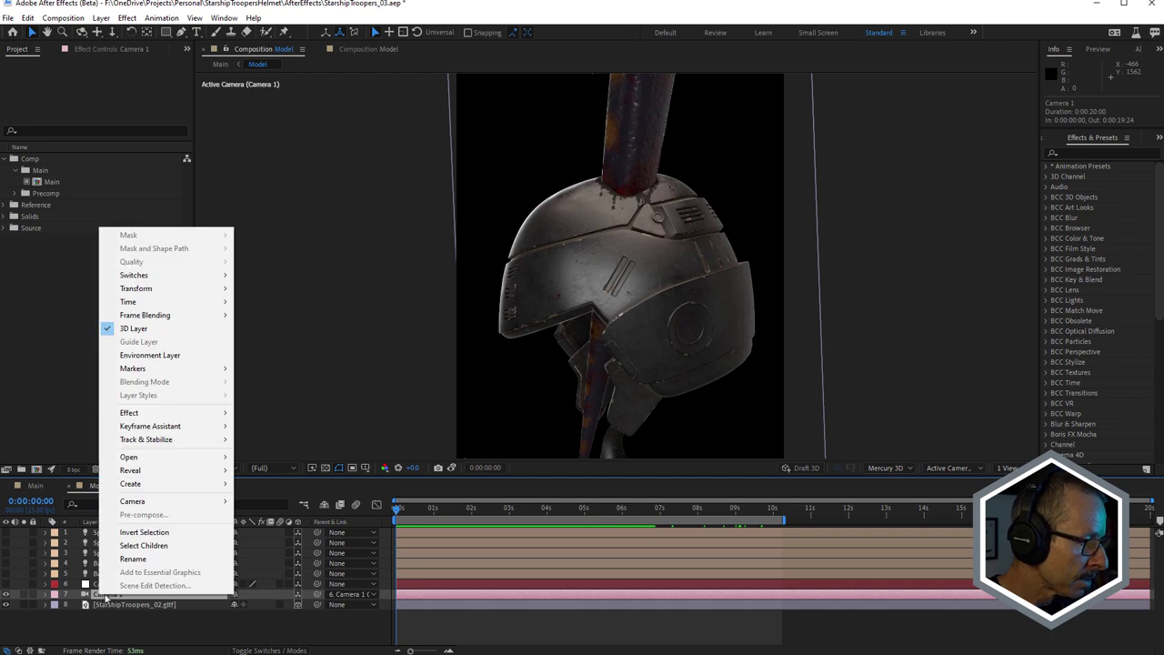
mouse_move(151, 502)
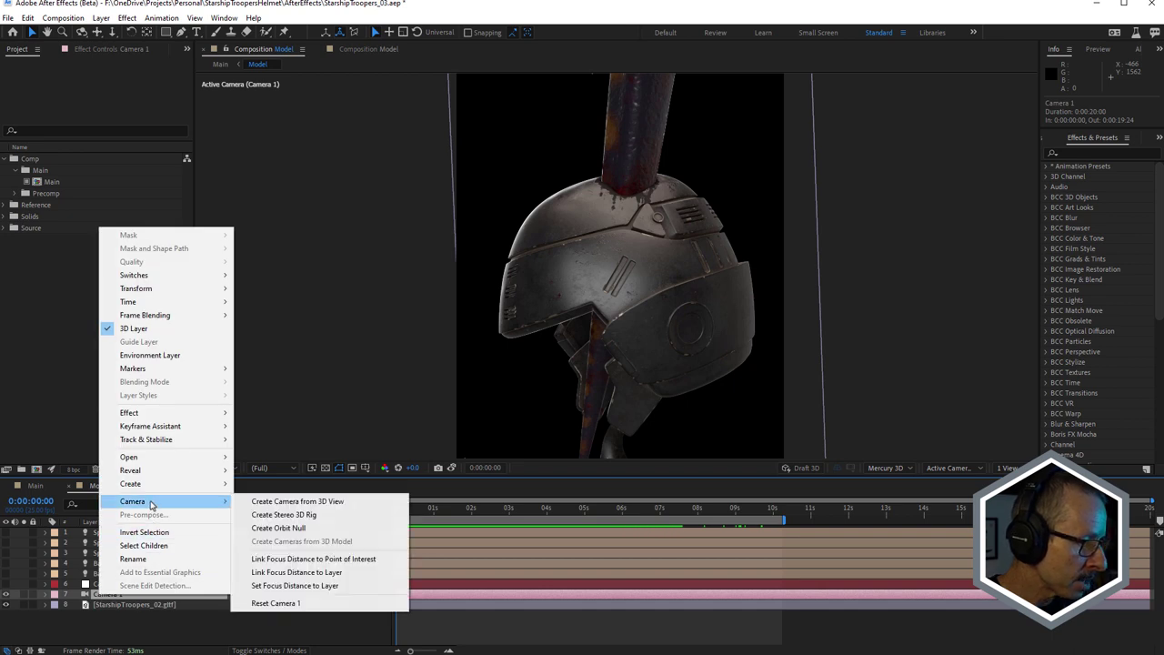
left_click(318, 528)
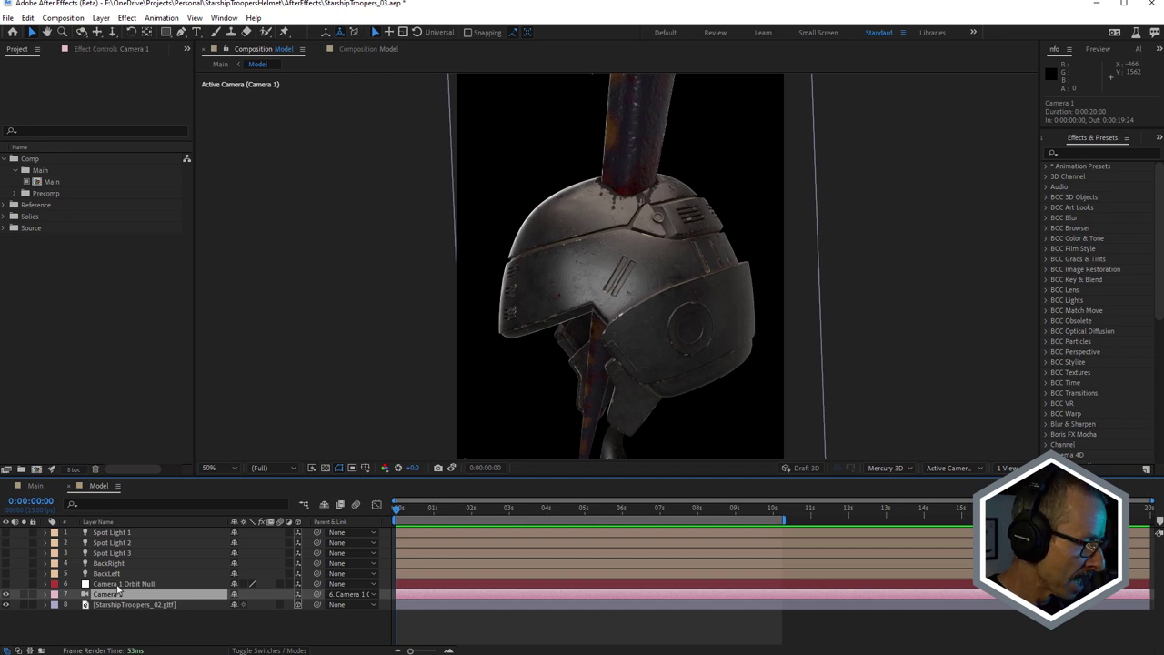
Reveal the keyframed properties of Camera 1 Orbit Null and Camera 1, and examine the camera's Position
left_click(118, 585)
left_click(118, 596, "shift")
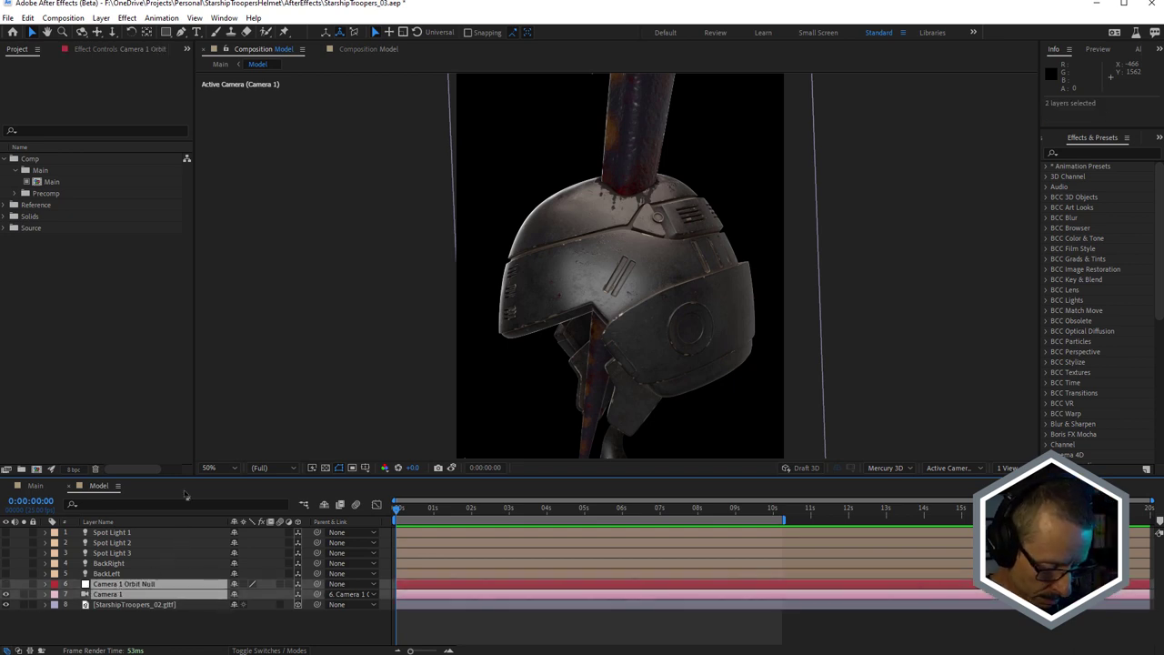
key("u")
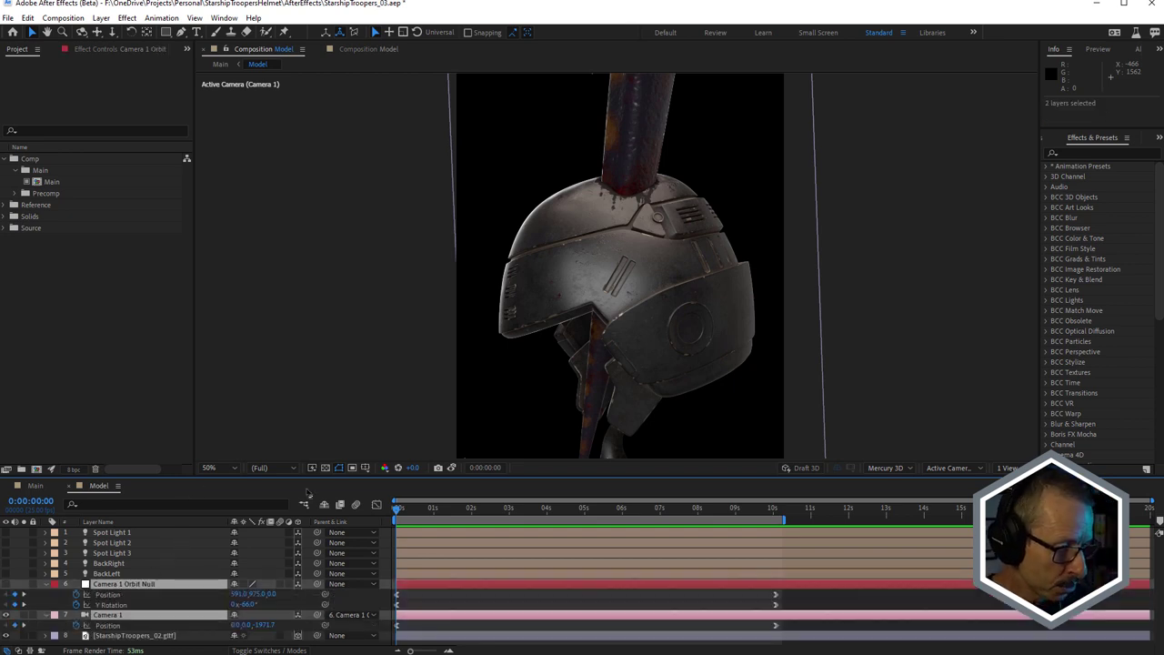
left_click(114, 627)
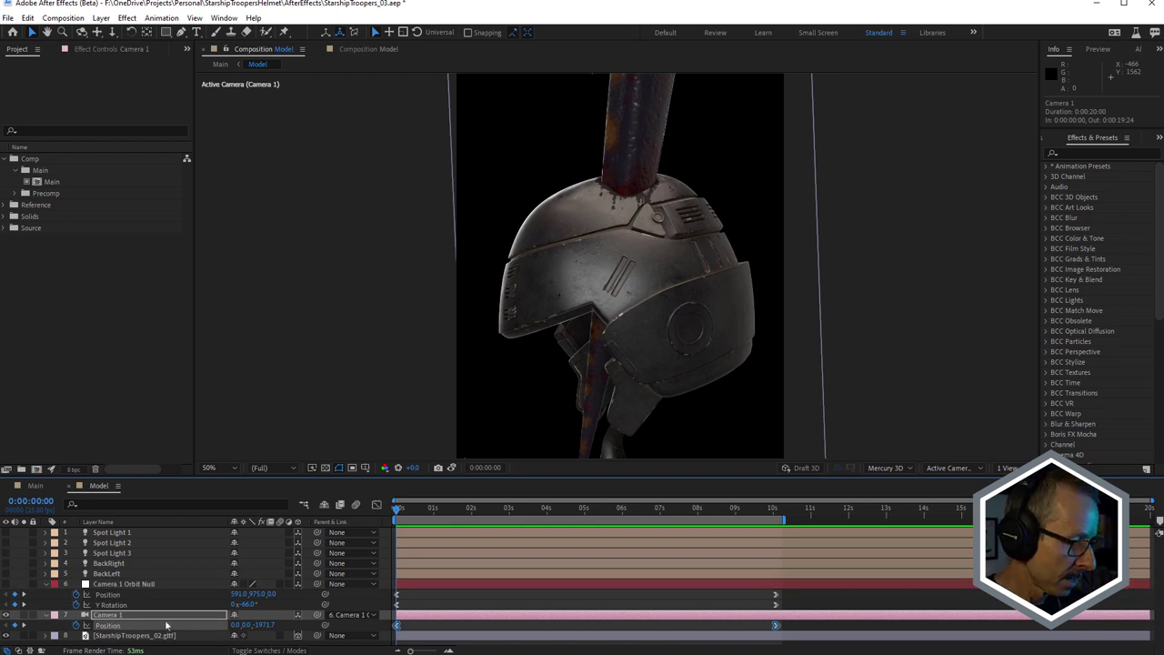
left_click(113, 585)
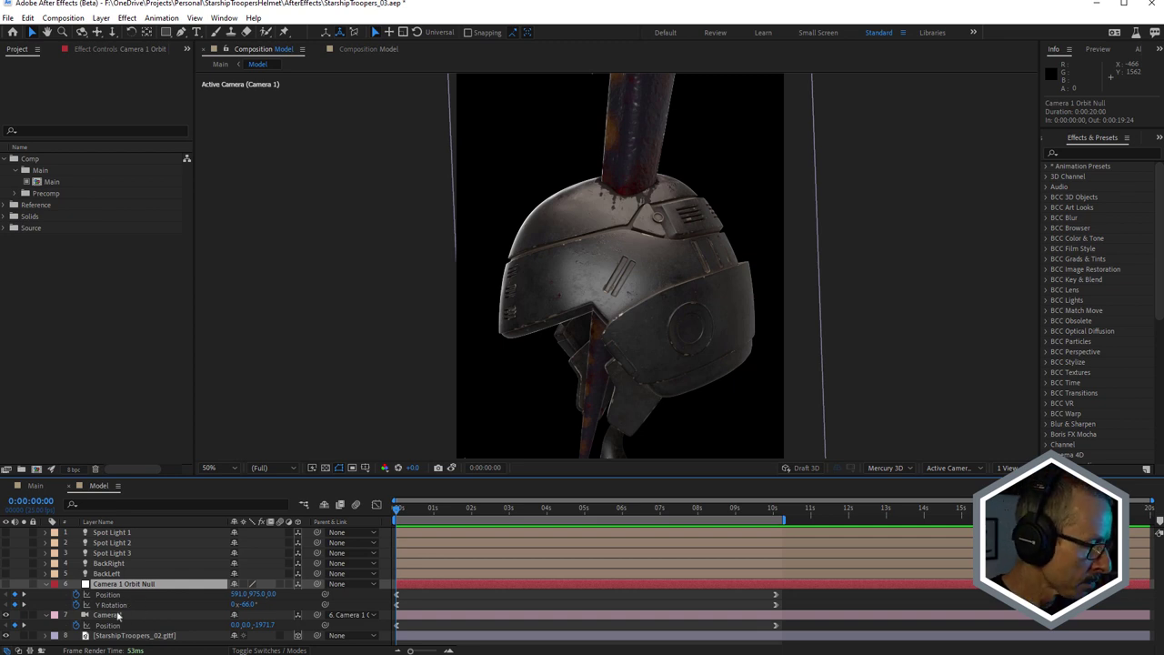
left_click(263, 625)
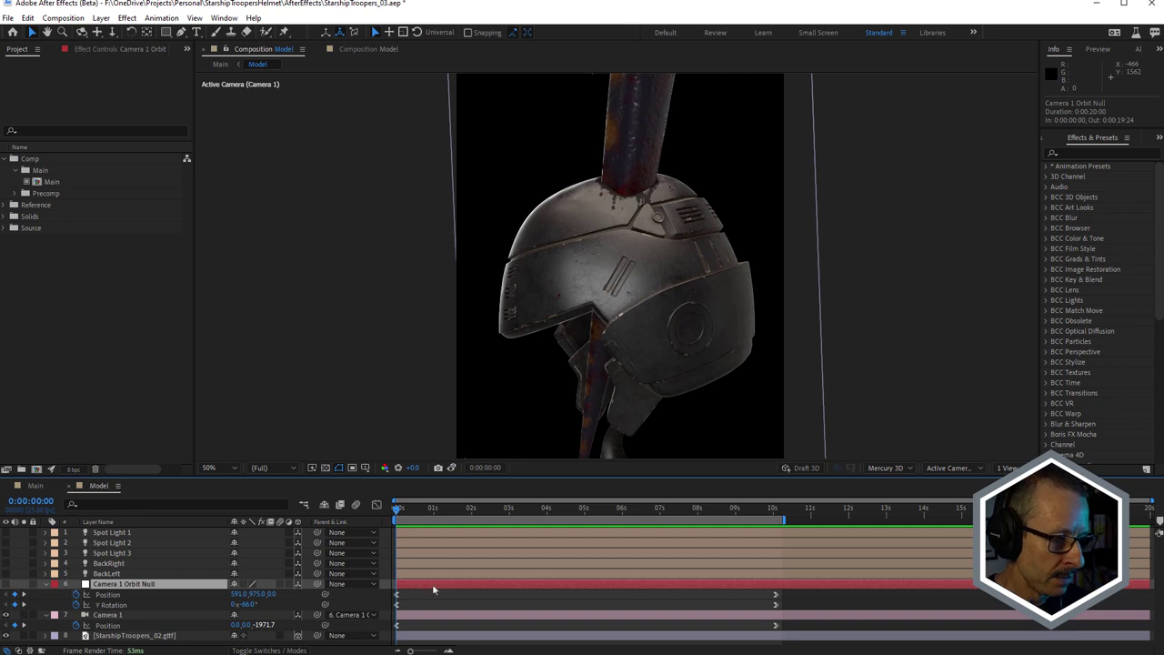
Scrub through the Model timeline to review the camera move from its first keyframes to the last ones at about 10 seconds
left_click_drag(414, 514, 533, 508)
left_click_drag(615, 507, 749, 508)
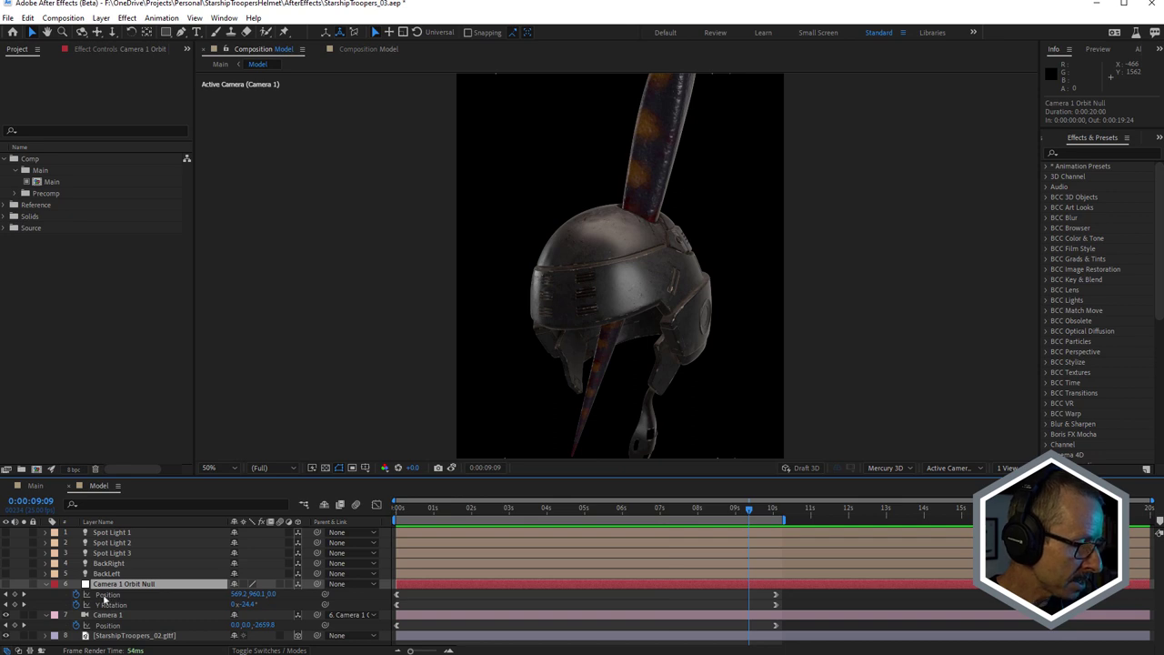
left_click_drag(403, 512, 675, 512)
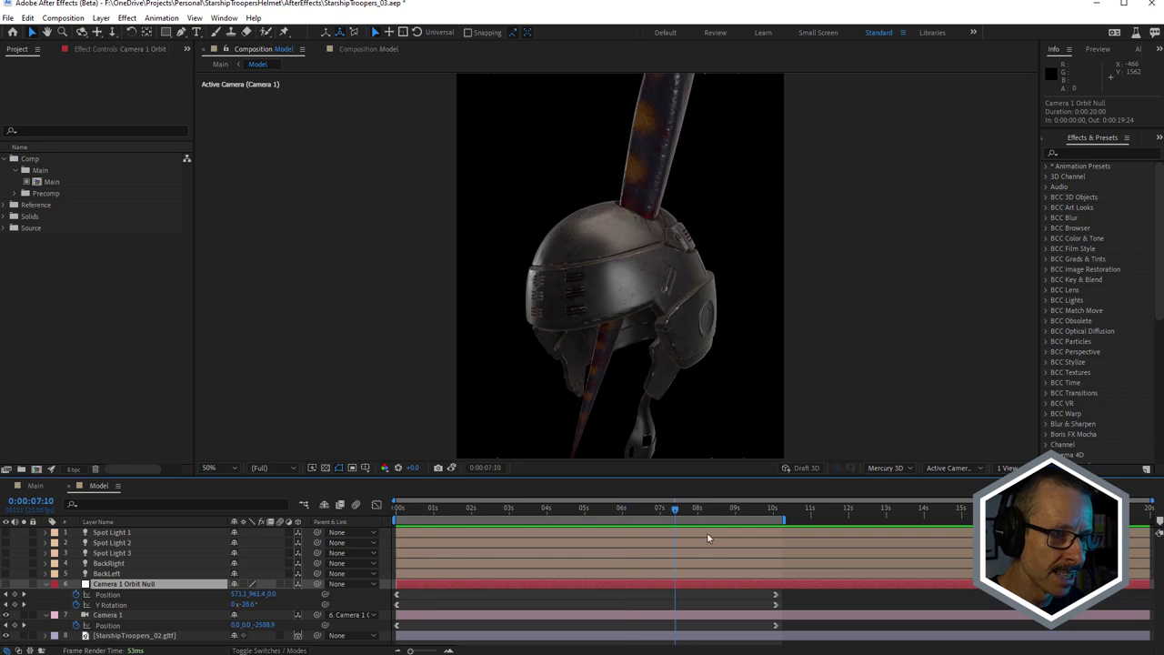
left_click(402, 512)
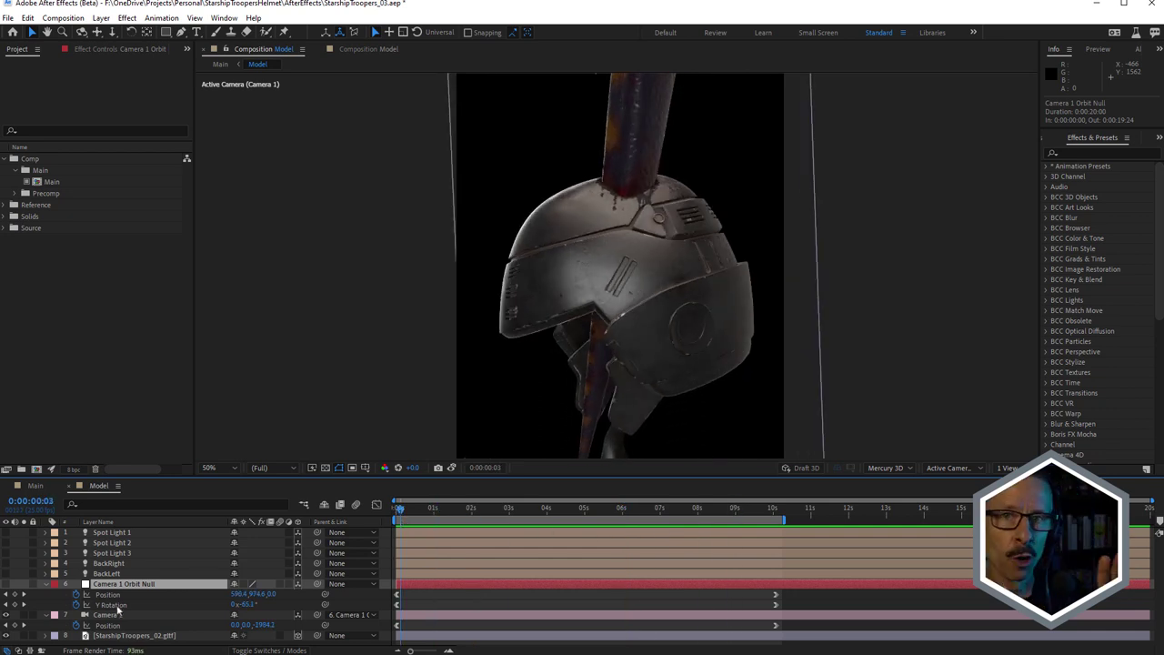
left_click_drag(411, 512, 774, 533)
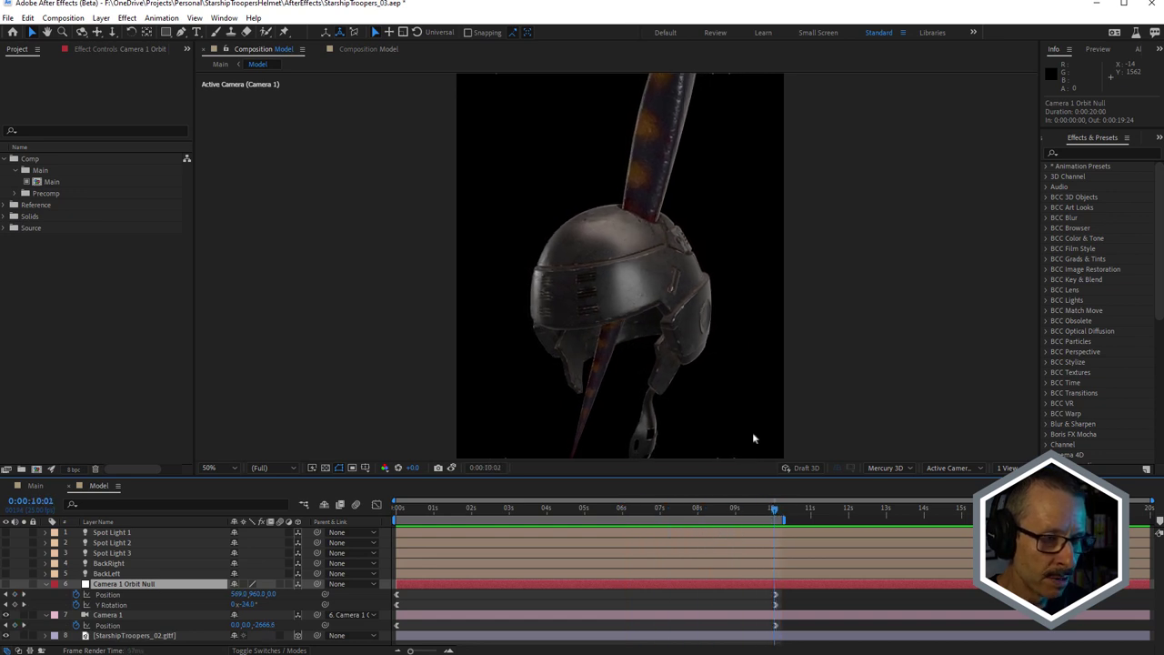
Examine the Position and Y Rotation curves of Camera 1 Orbit Null in the Graph Editor, and close the graph
left_click(114, 595)
left_click(115, 605, "shift")
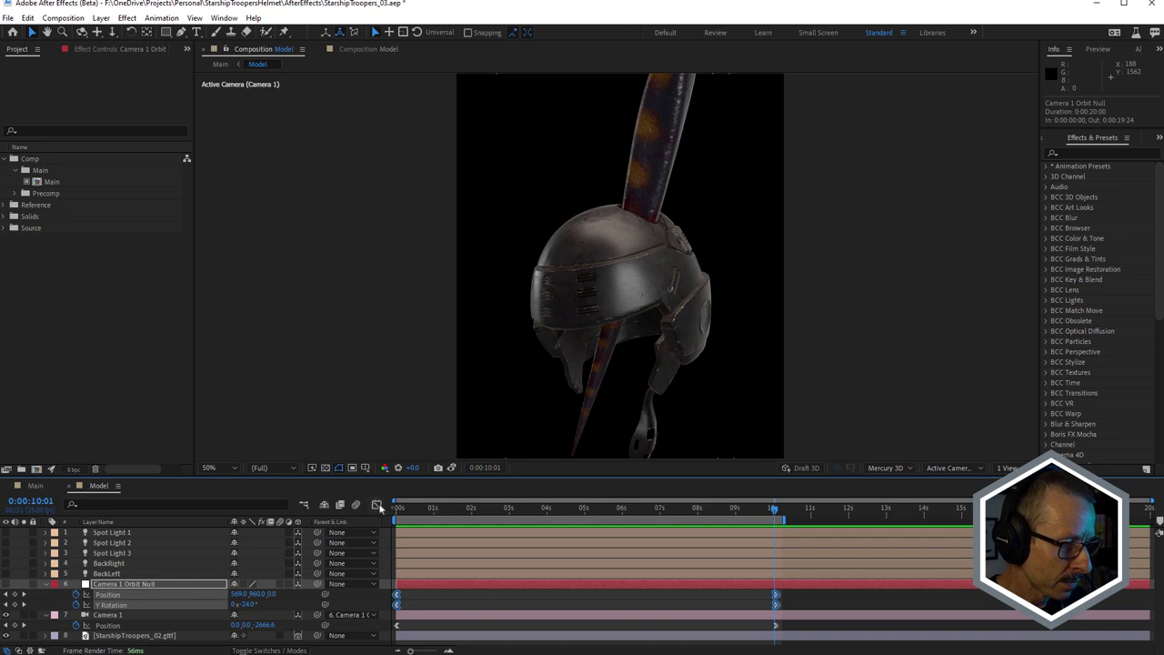
left_click(376, 505)
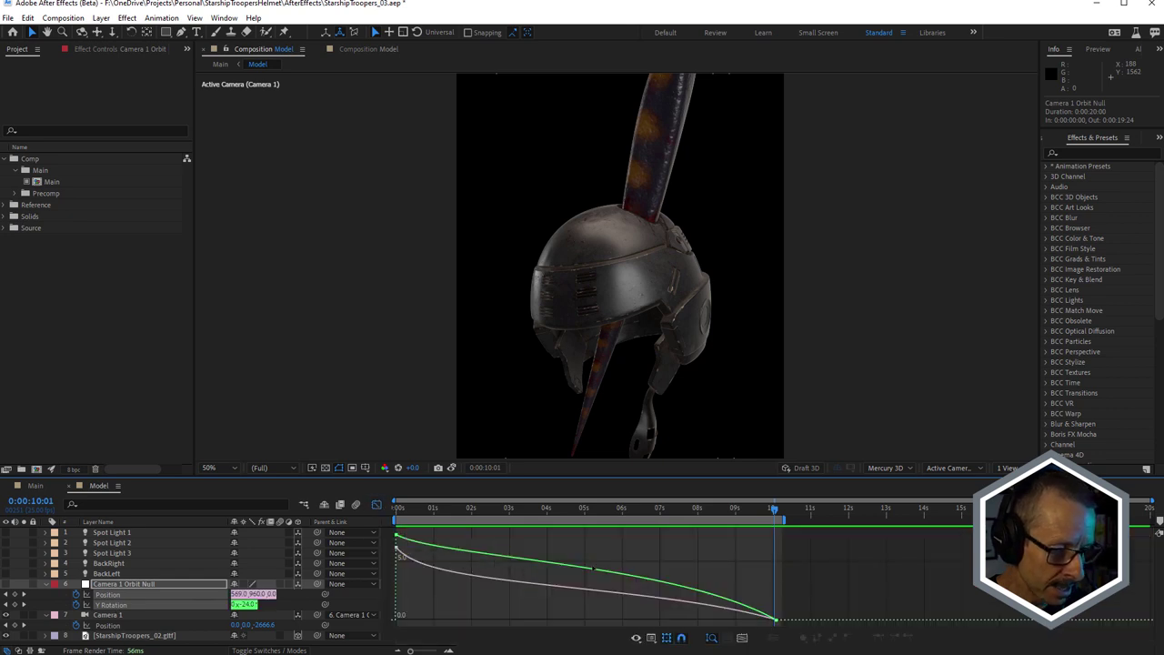
left_click(377, 505)
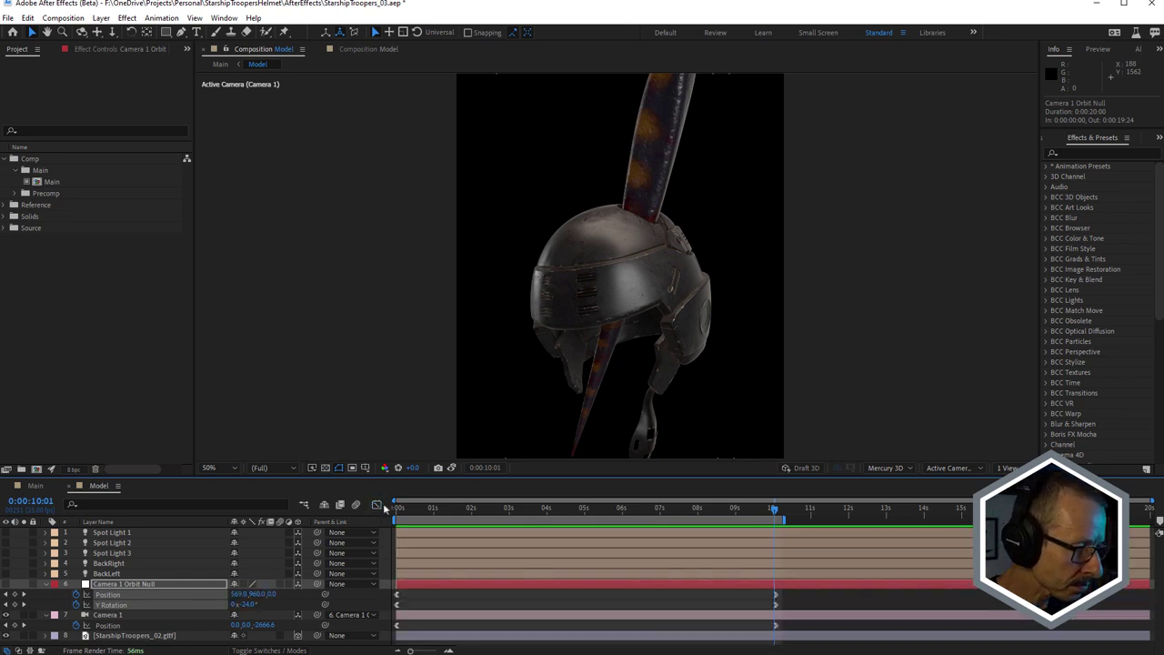
Examine Camera 1's Position speed curve in the Graph Editor, close the graph, and collapse the properties of the camera and its null
left_click(110, 624)
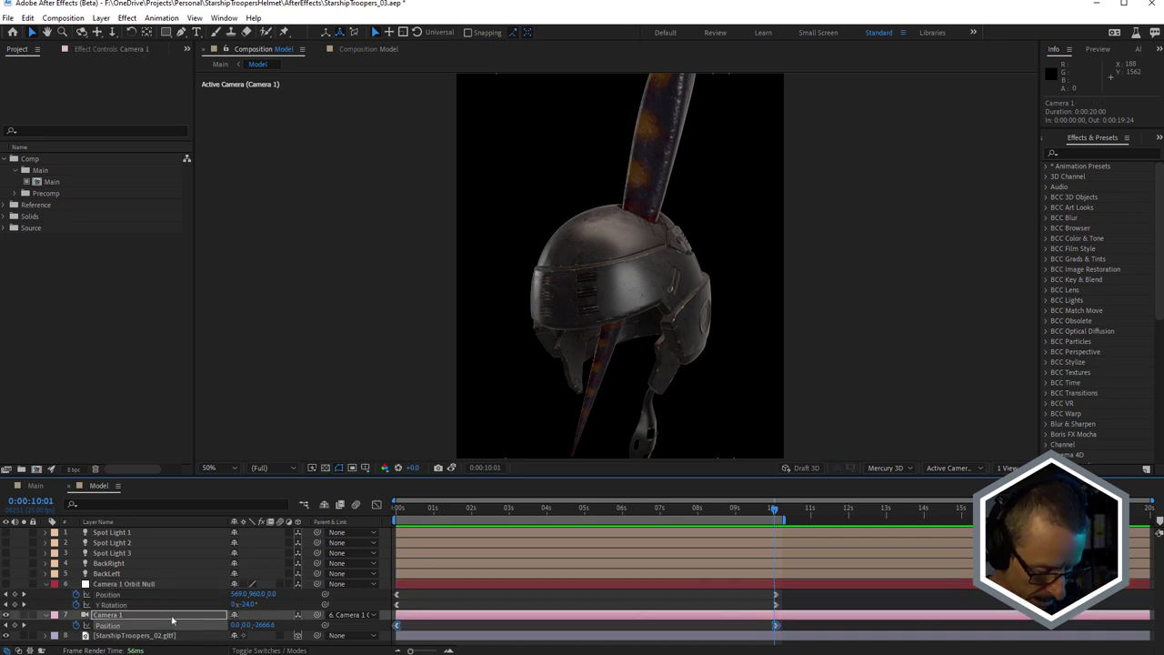
left_click(376, 505)
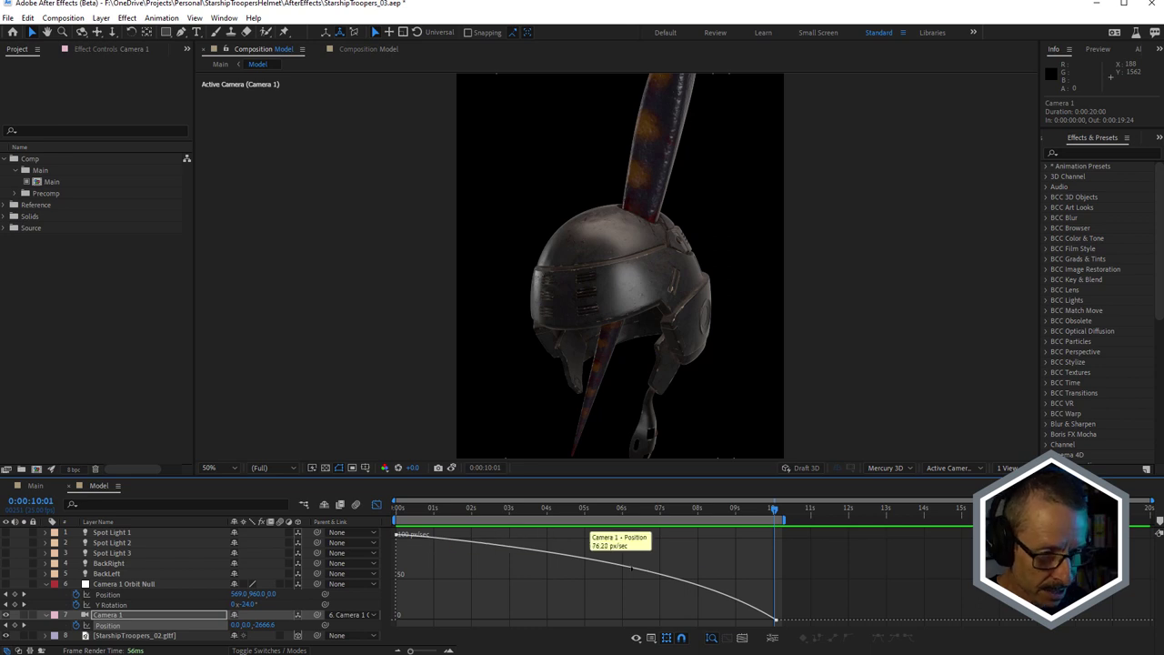
left_click(377, 505)
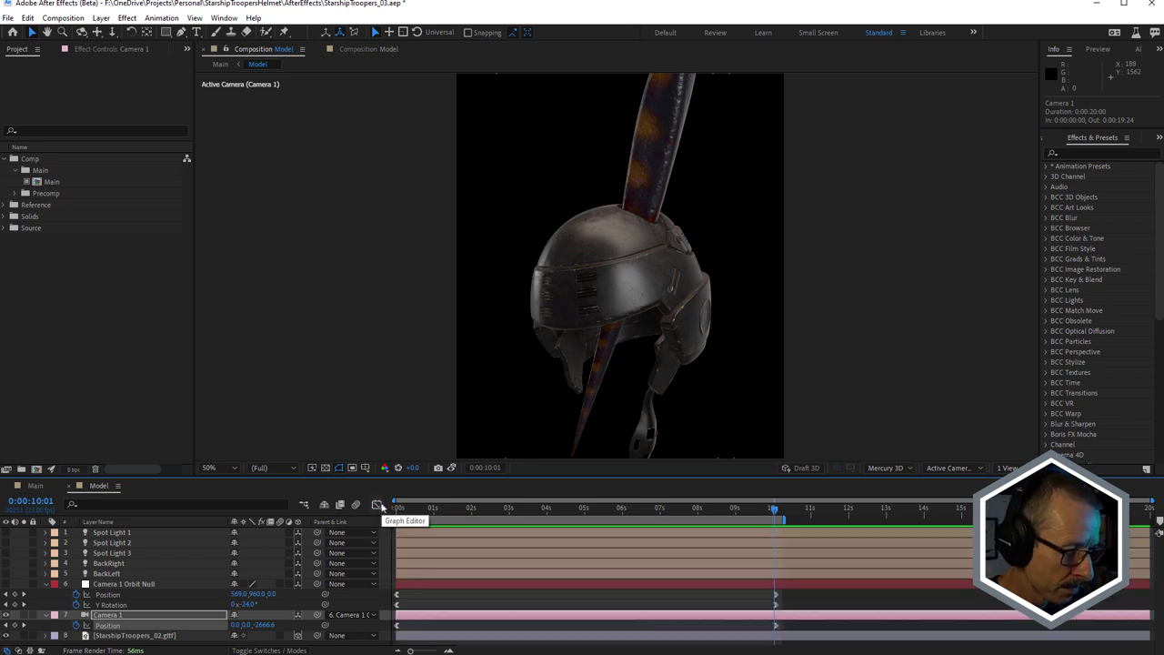
left_click(45, 583)
left_click(45, 594)
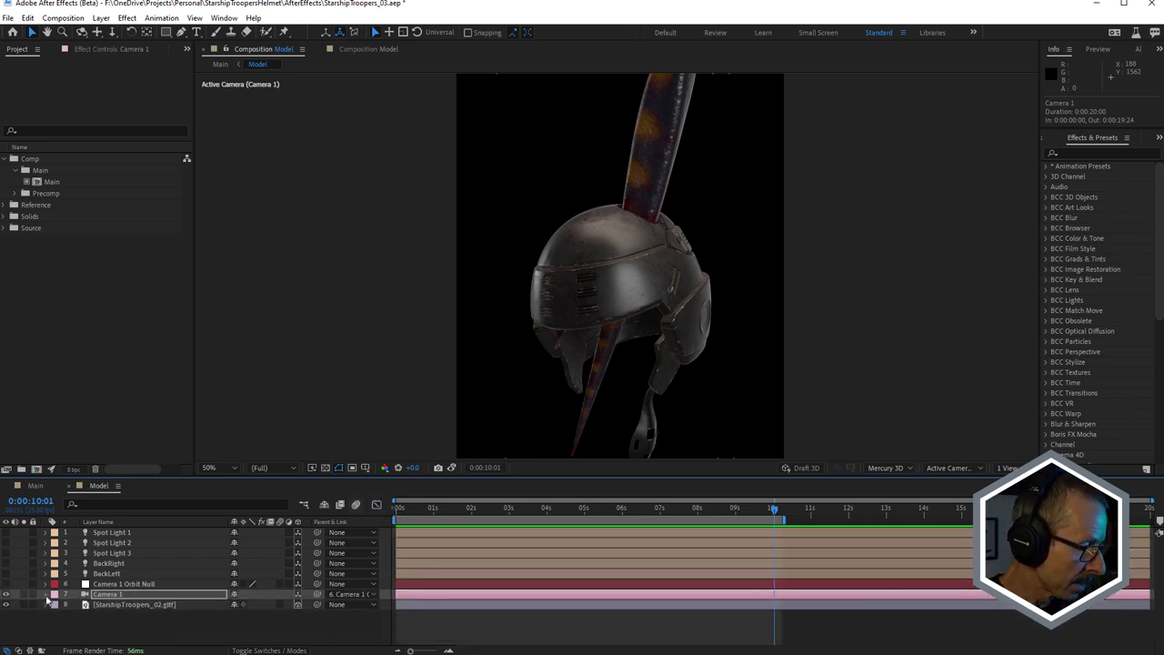
Select the BackRight and BackLeft lights, return to the start of the Model timeline, and clear the selection
left_click(111, 575)
left_click(109, 564)
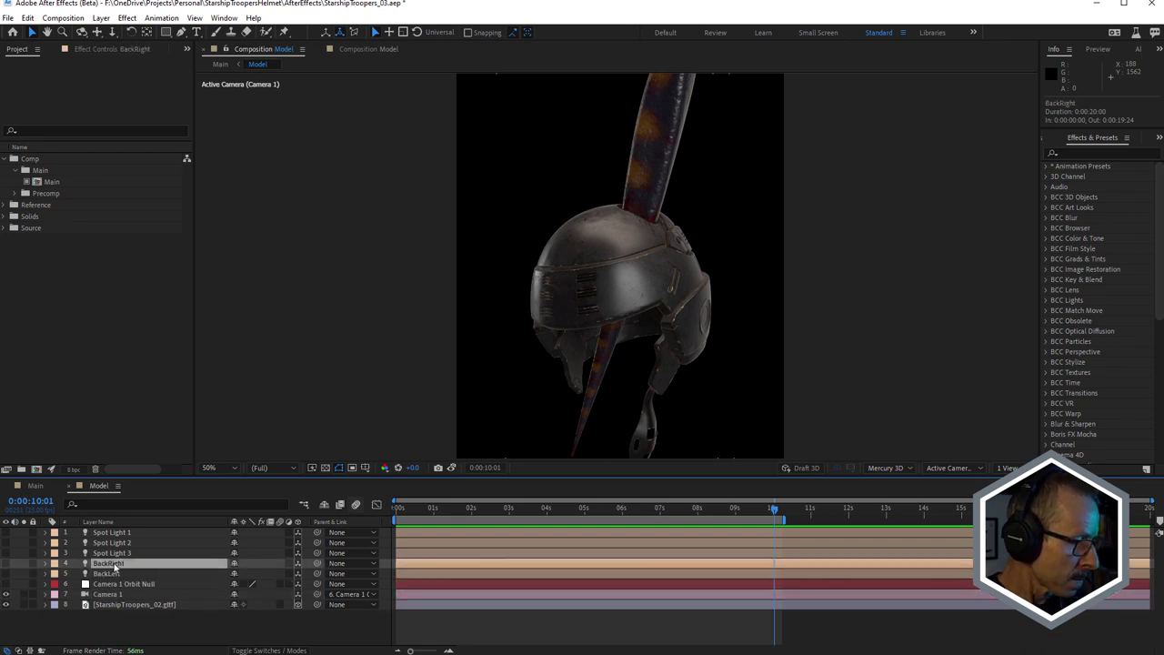
left_click(109, 574, "shift")
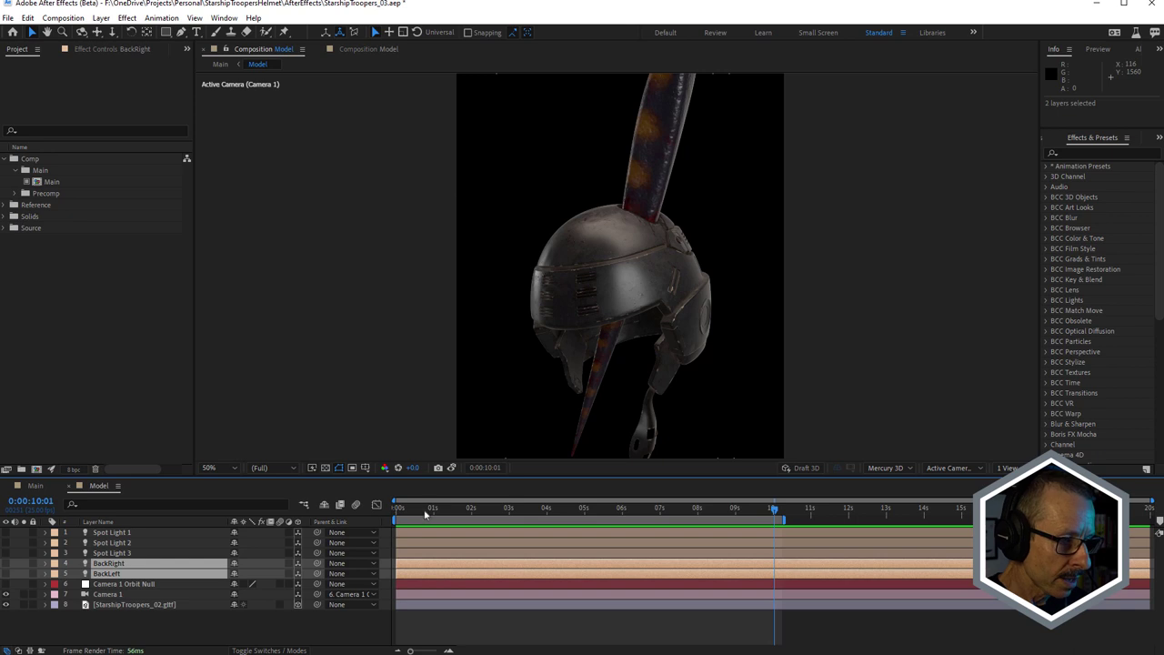
key("Home")
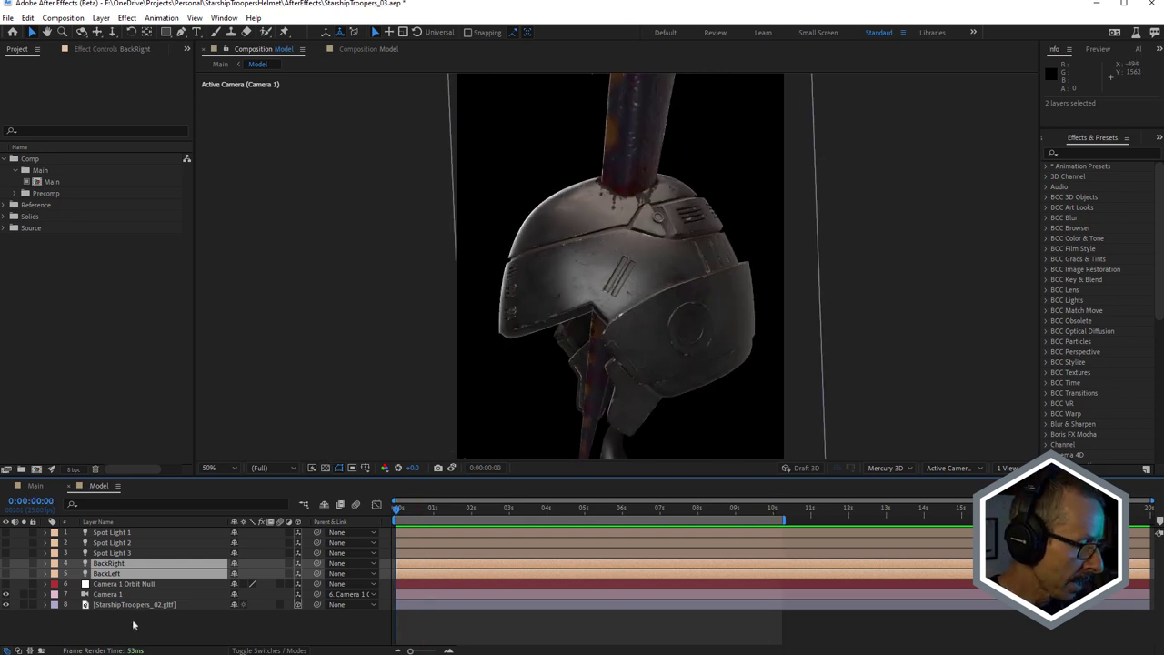
left_click(133, 625)
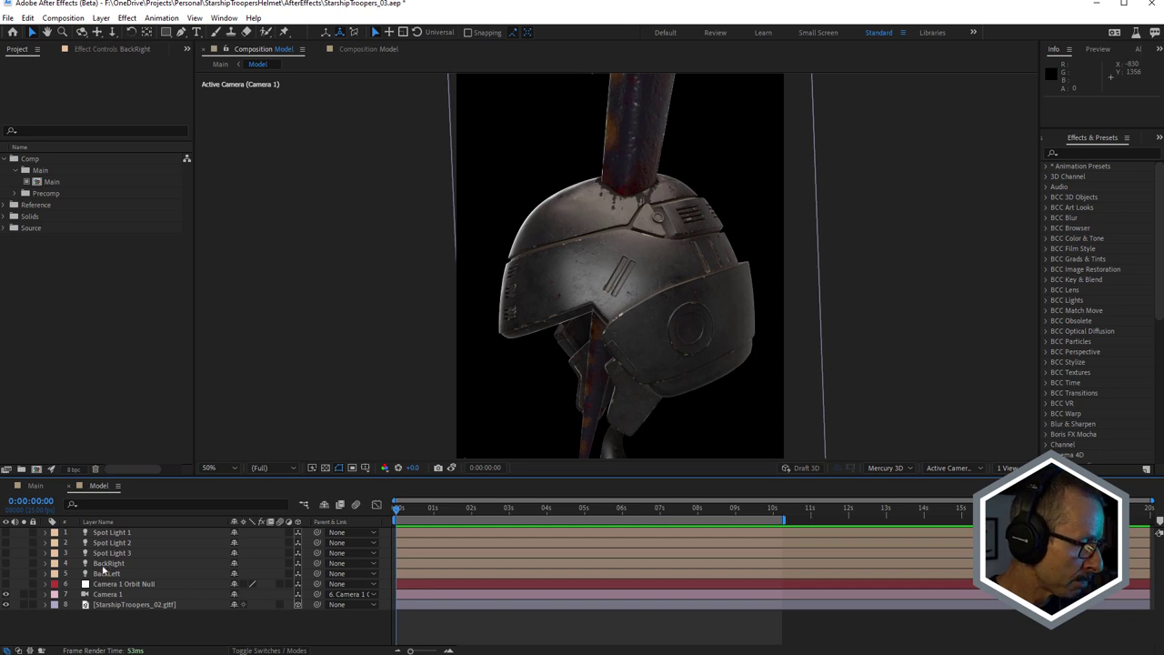
Split the composition viewer into two views, showing a Top view beside the Active Camera view
left_click(1008, 468)
left_click(1019, 453)
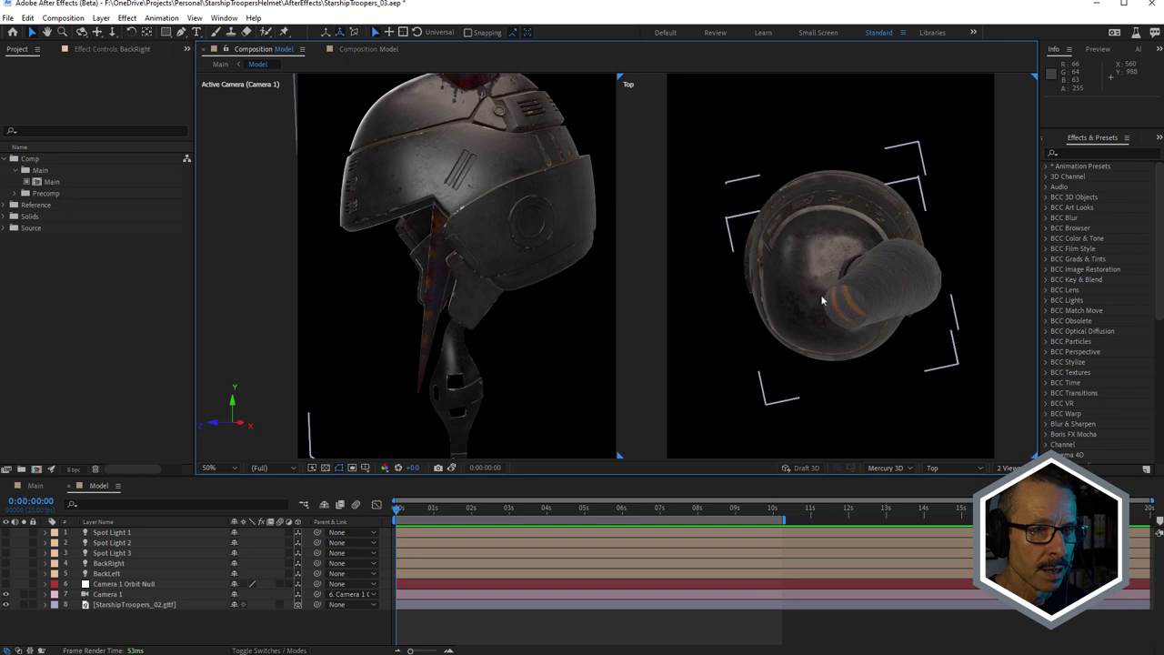
scroll(830, 261, "down", 2)
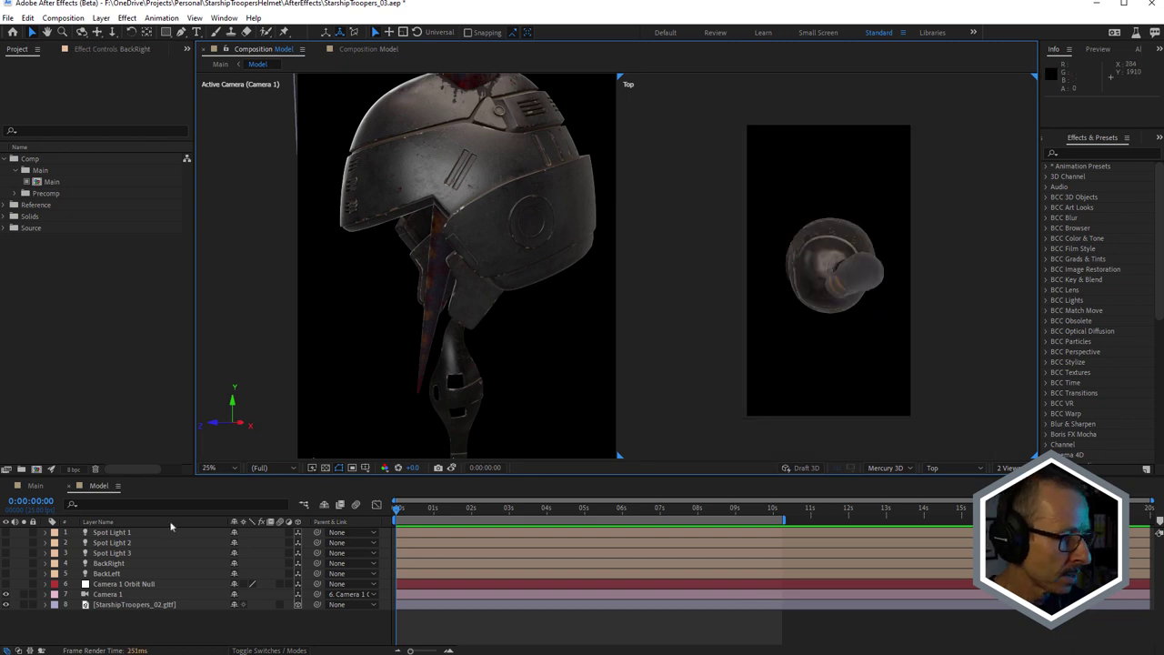
Turn on the BackLeft light and reveal its keyframed Position and Intensity properties
left_click(111, 573)
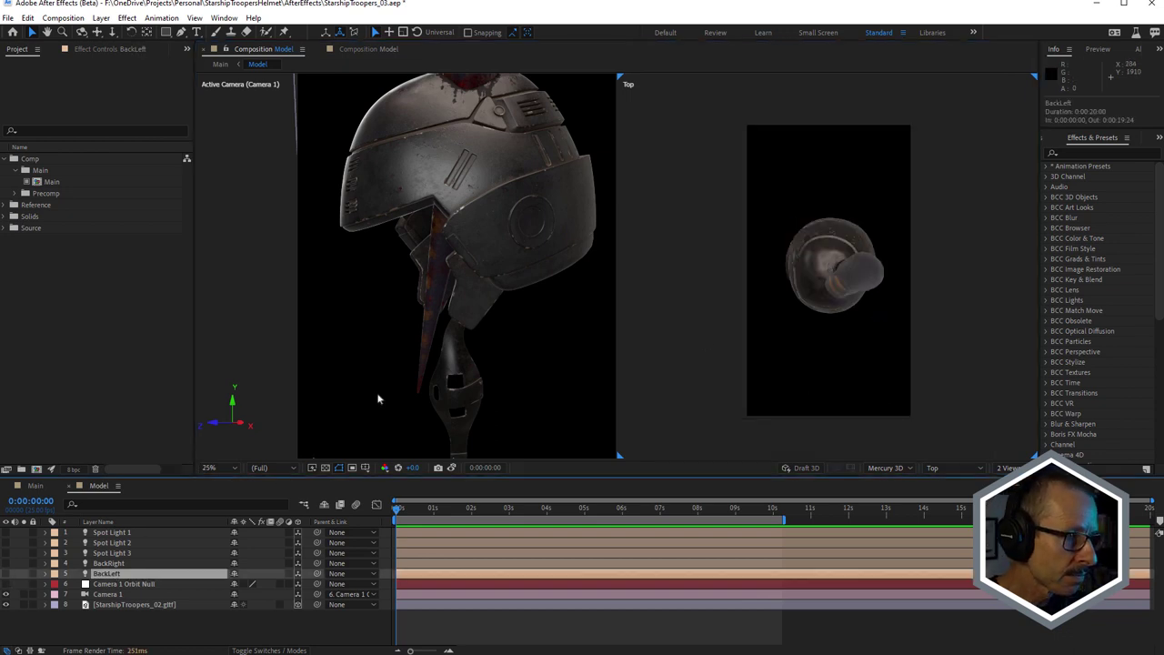
left_click(7, 574)
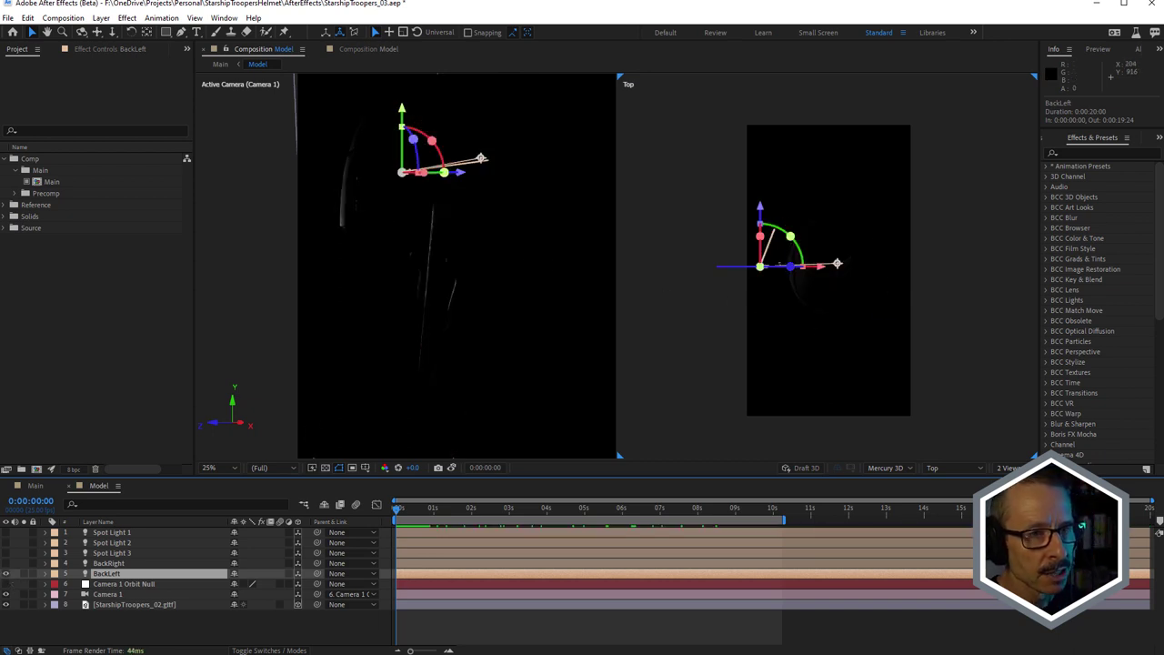
key("period")
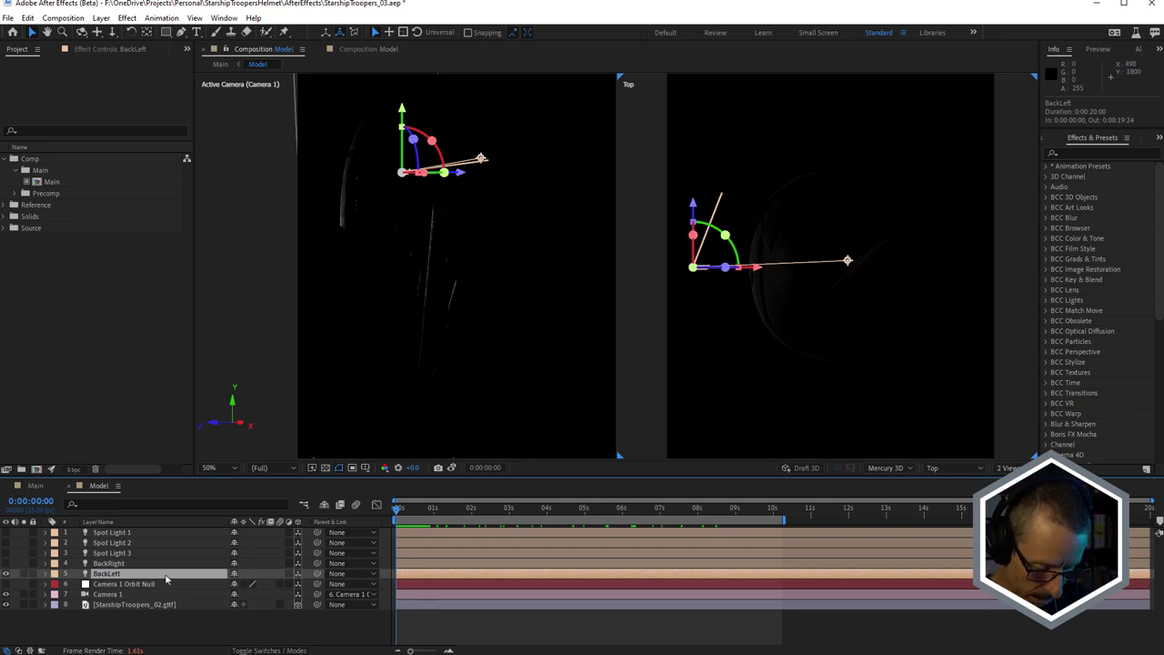
key("u")
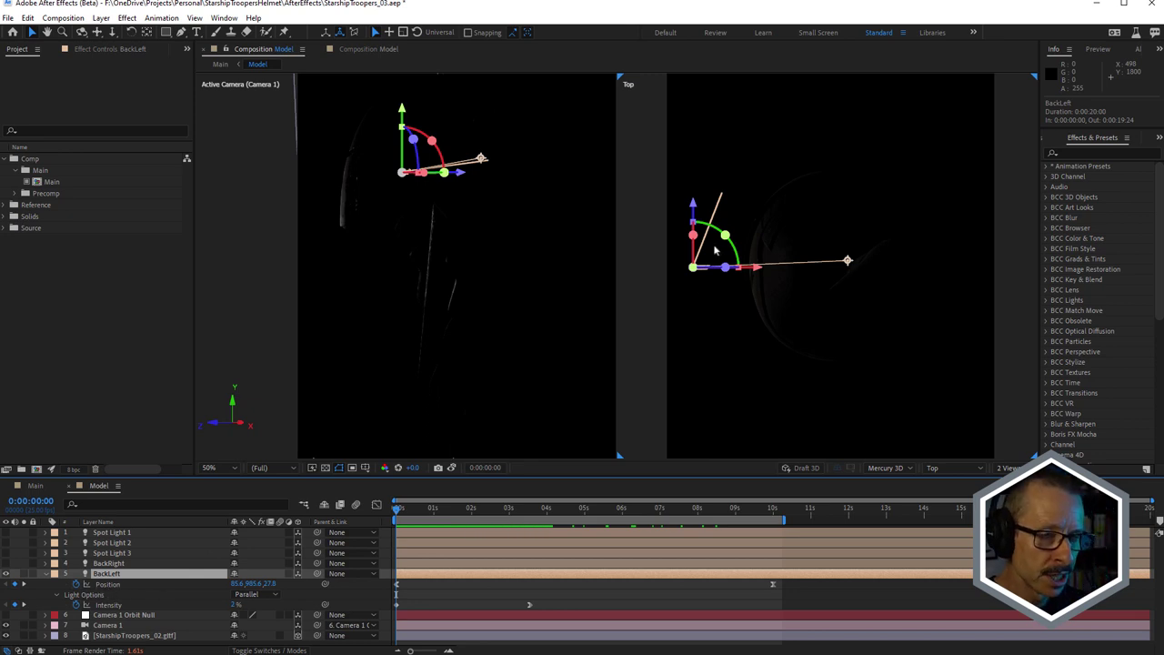
Scrub between the start and about 7 seconds to review how BackLeft's position and intensity animate around the helmet
left_click_drag(404, 515, 529, 485)
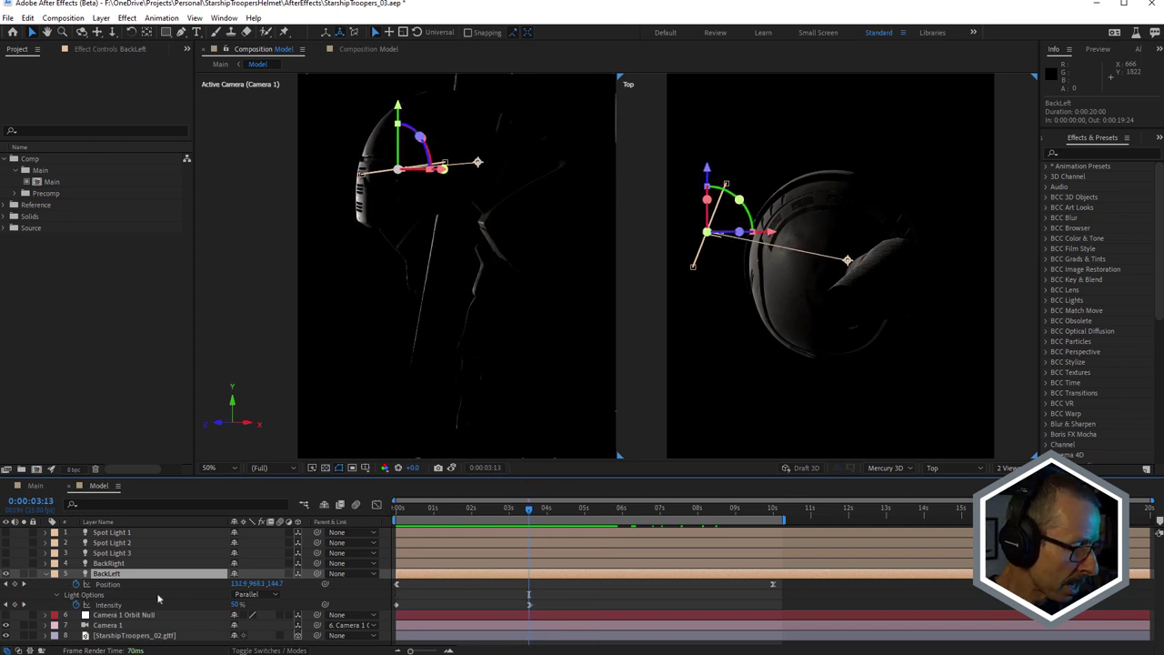
left_click(402, 515)
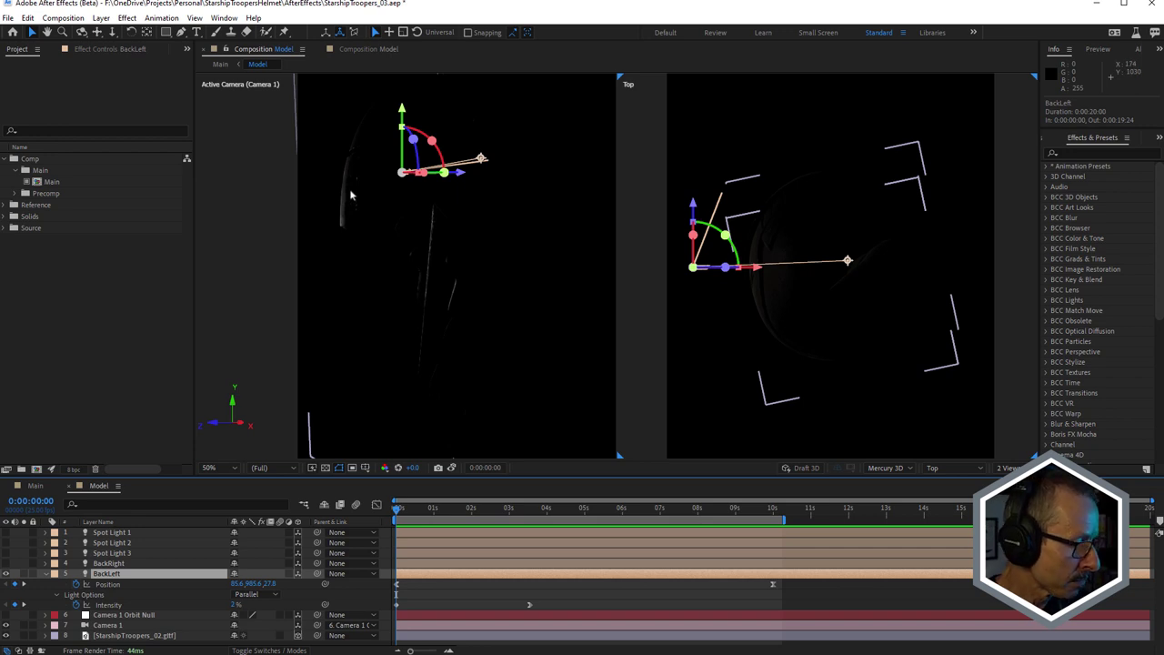
left_click_drag(400, 511, 383, 528)
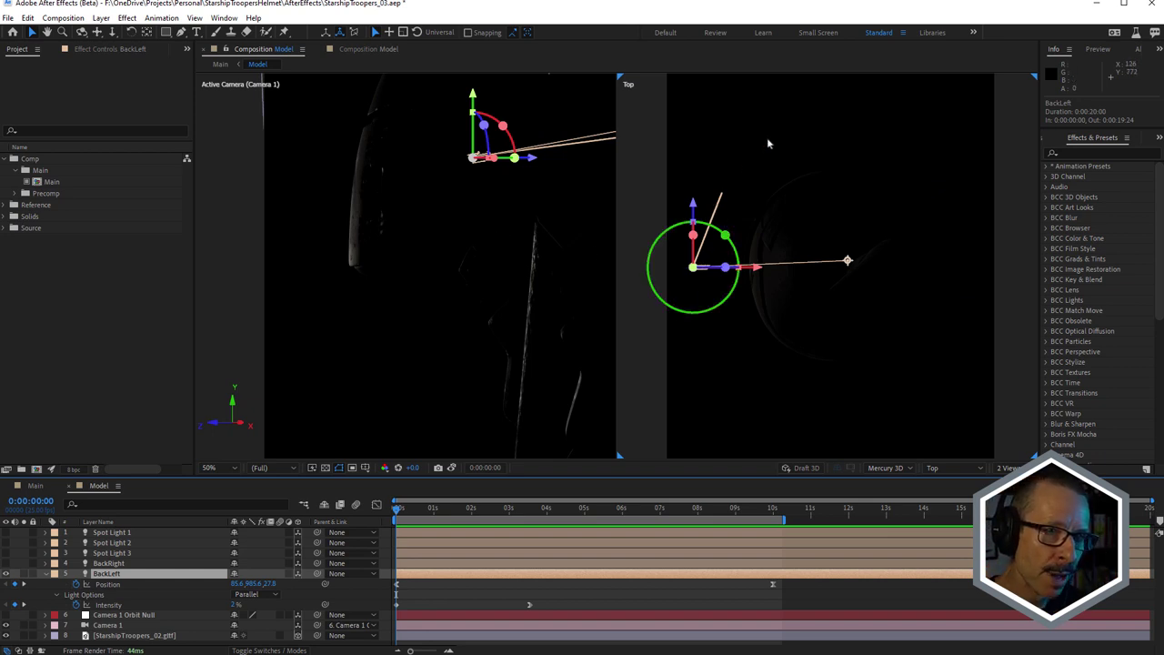
left_click_drag(405, 516, 603, 509)
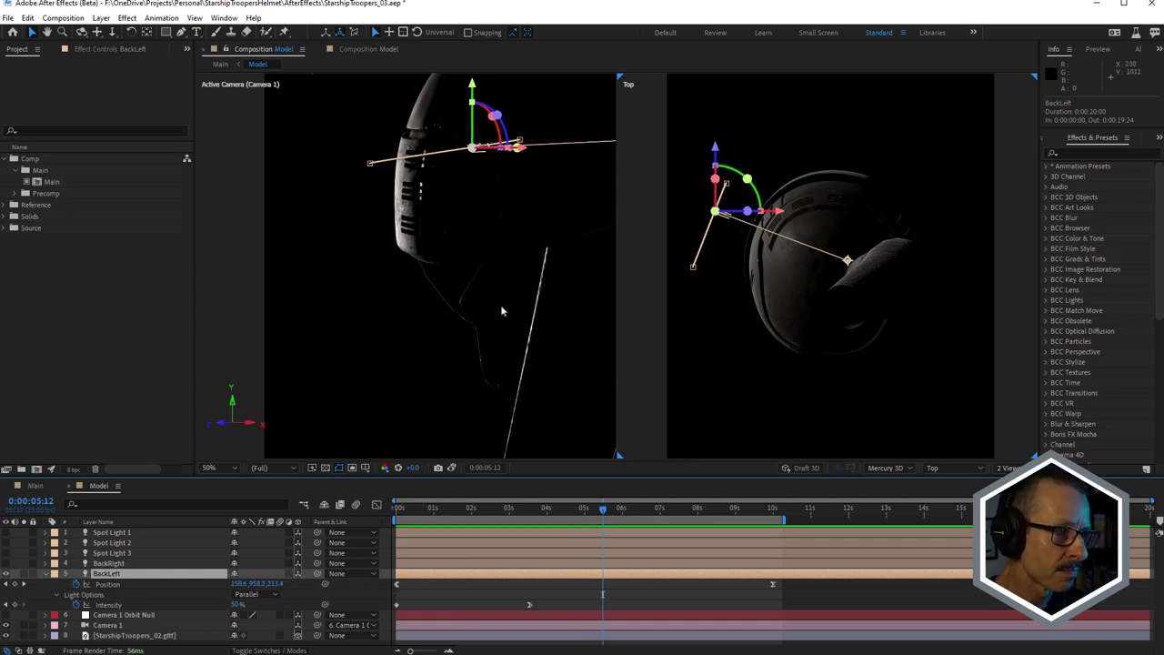
left_click_drag(614, 512, 674, 511)
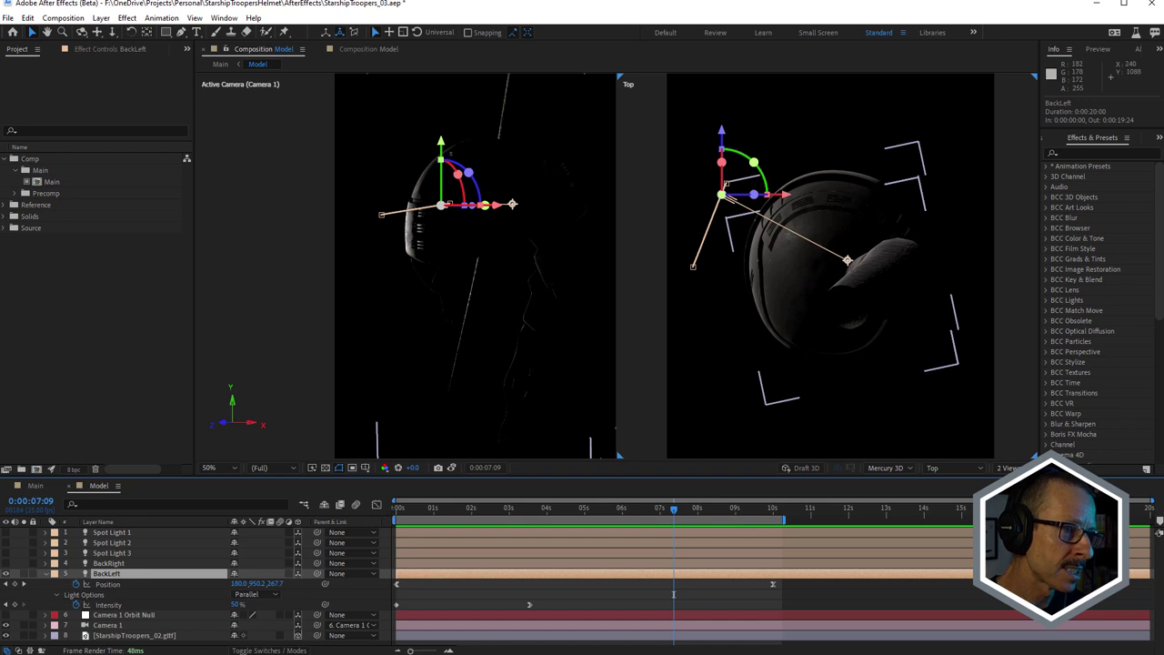
left_click_drag(631, 509, 423, 509)
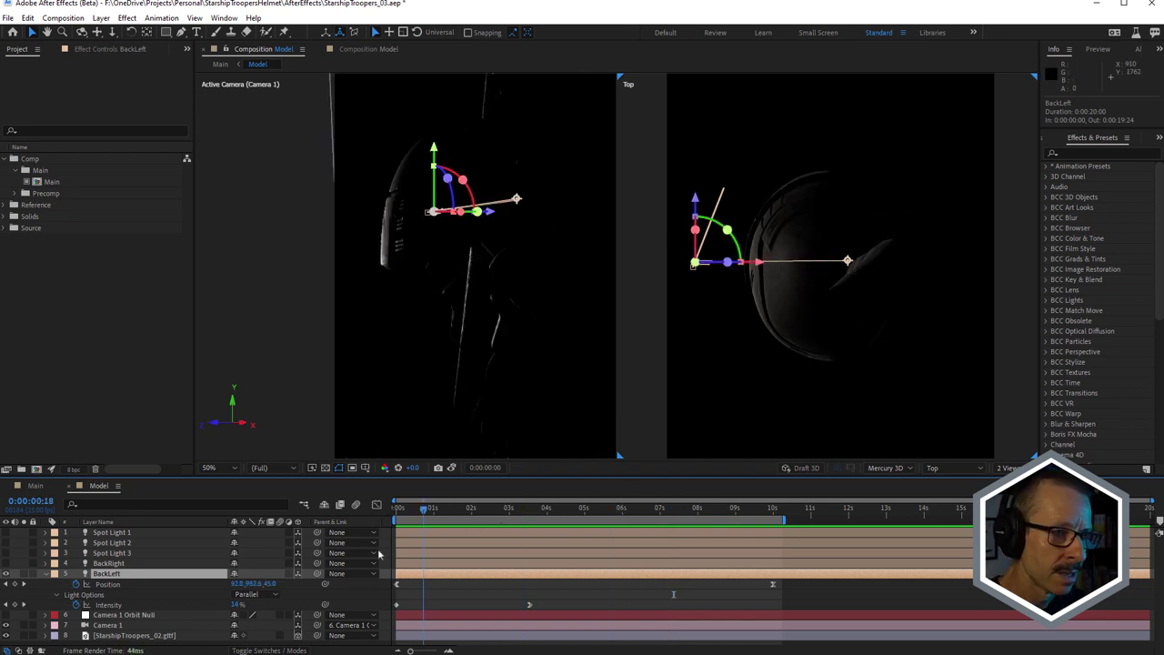
Play back the BackLeft light animation to about 8 seconds and inspect the lit helmet edge in the Active Camera view
key("space")
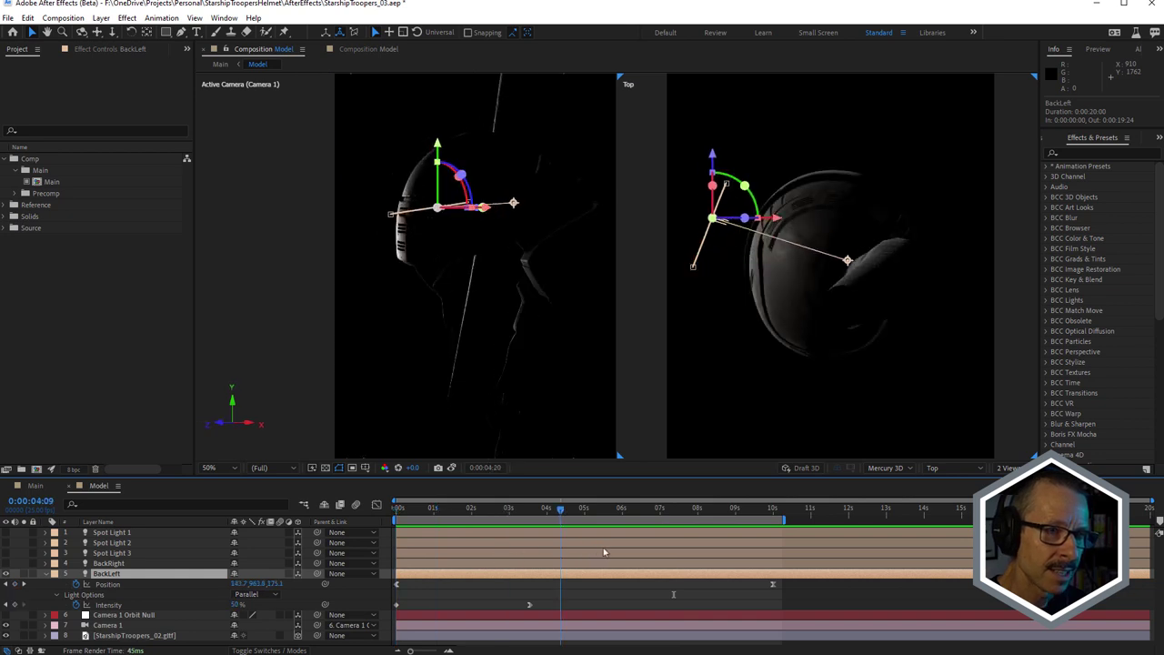
key("space")
key("space")
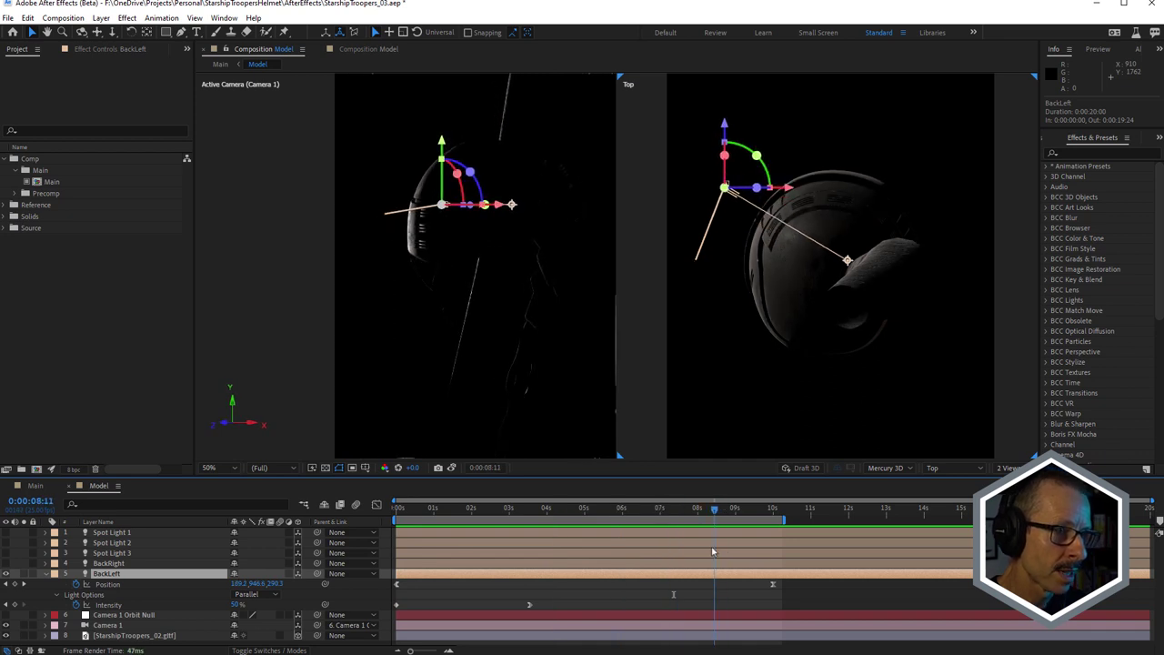
scroll(485, 265, "up", 2)
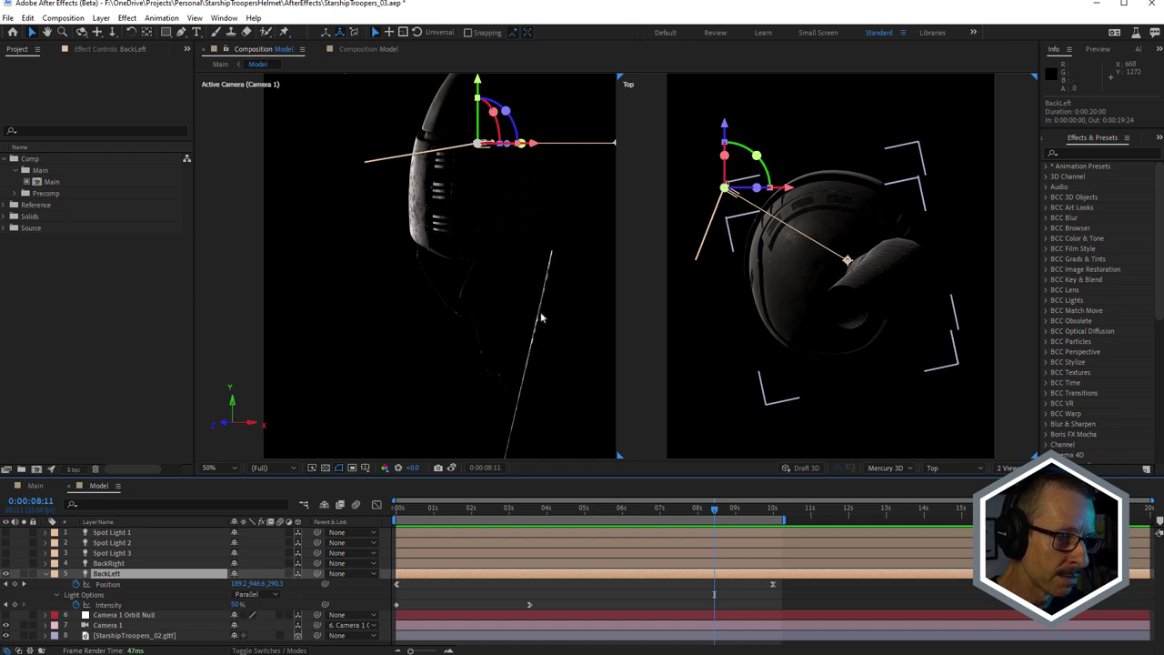
scroll(541, 320, "down", 2)
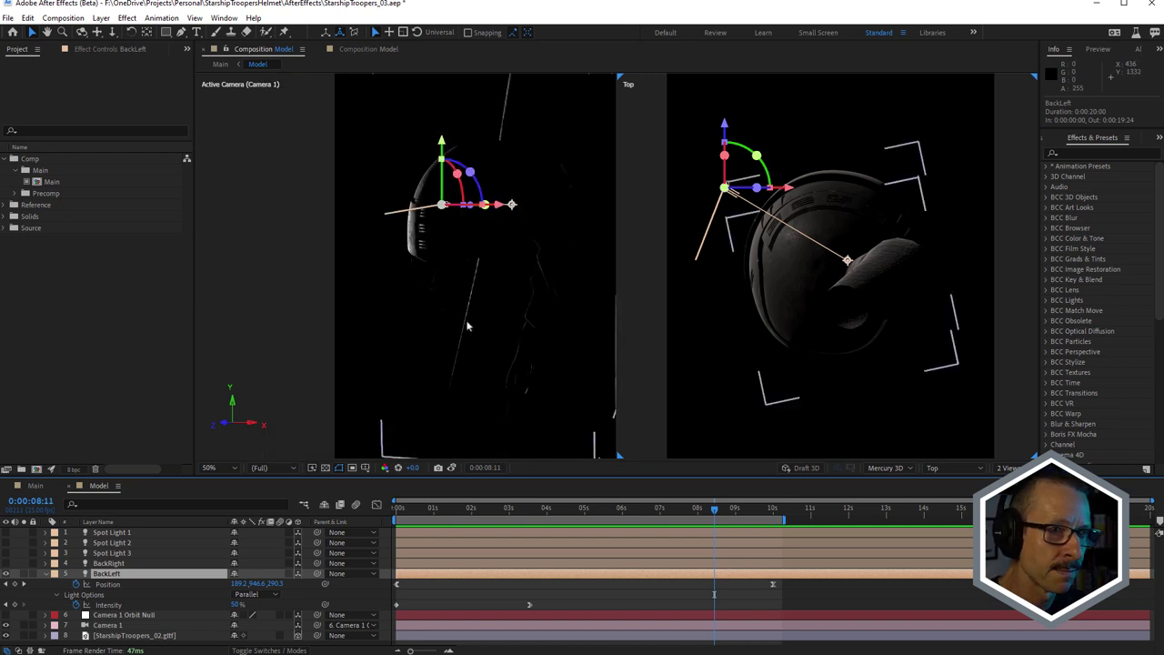
Turn on the BackRight light and review its effect on the helmet, up close and in playback
left_click(110, 563)
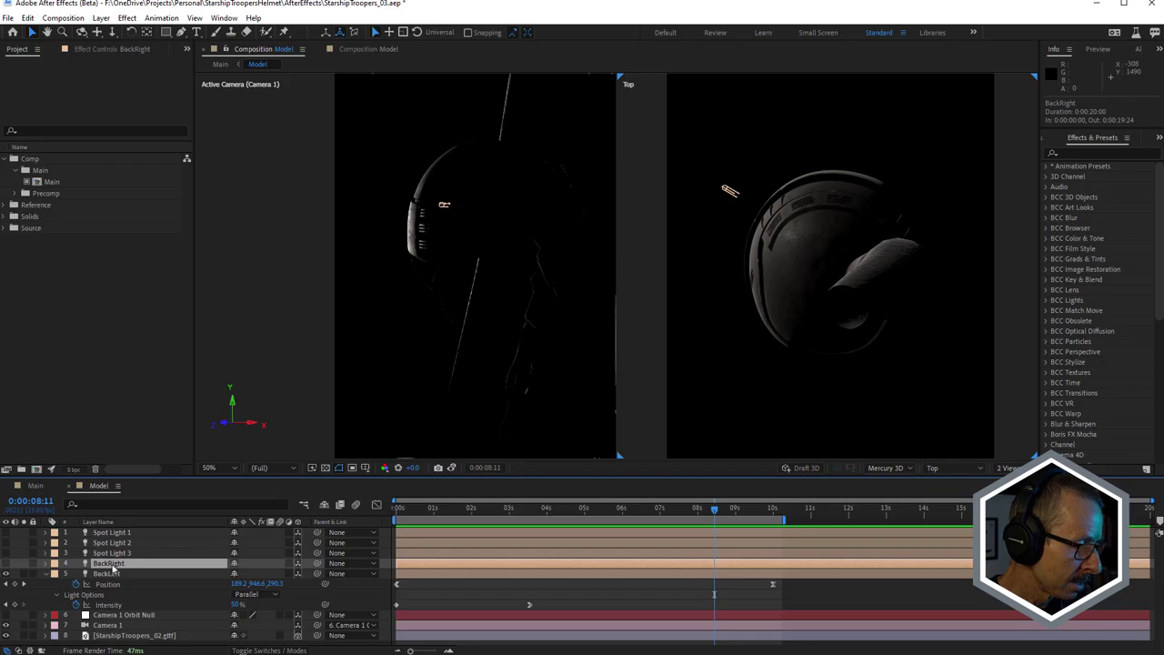
left_click(6, 563)
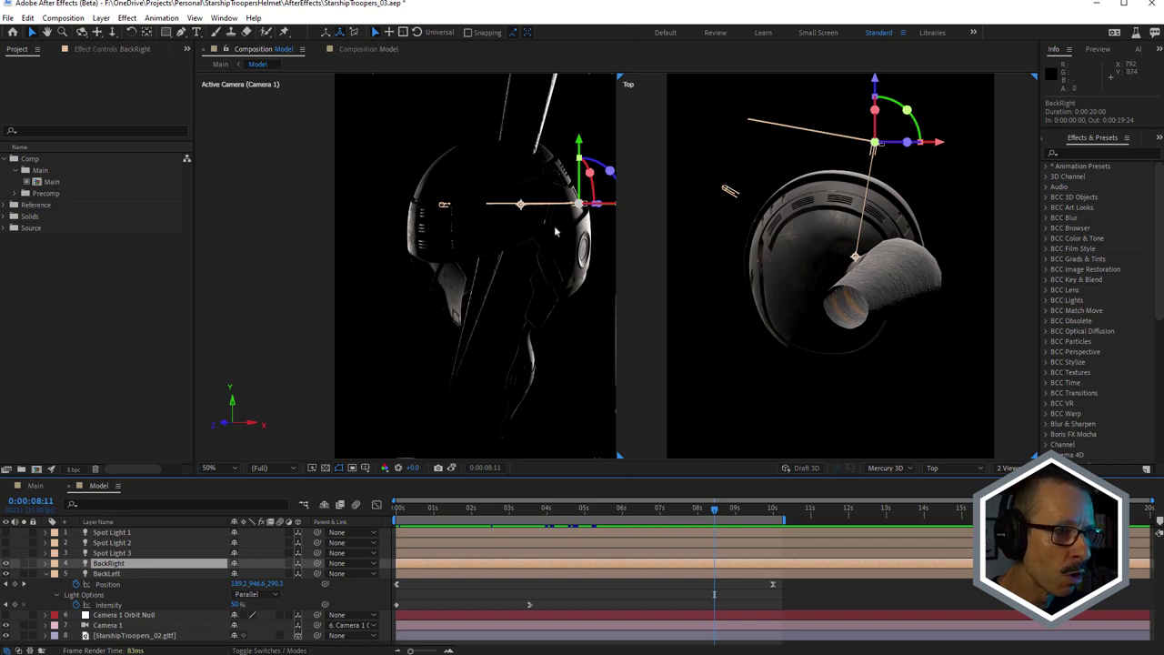
scroll(593, 252, "down", 3)
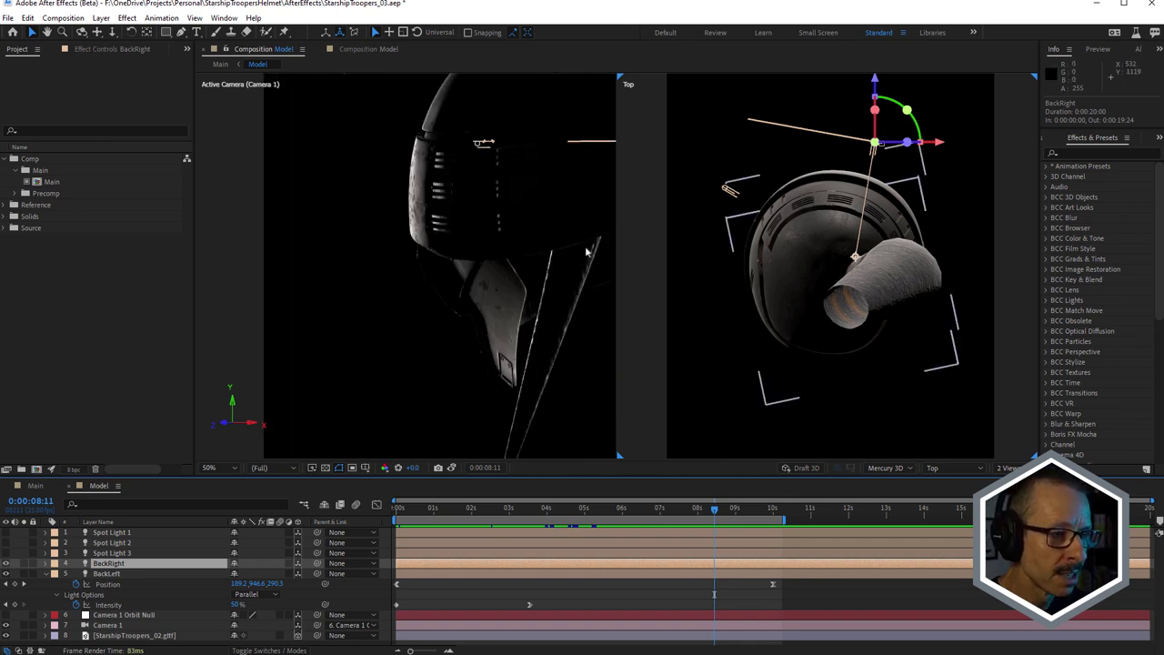
scroll(587, 252, "down", 2)
scroll(598, 251, "down", 2)
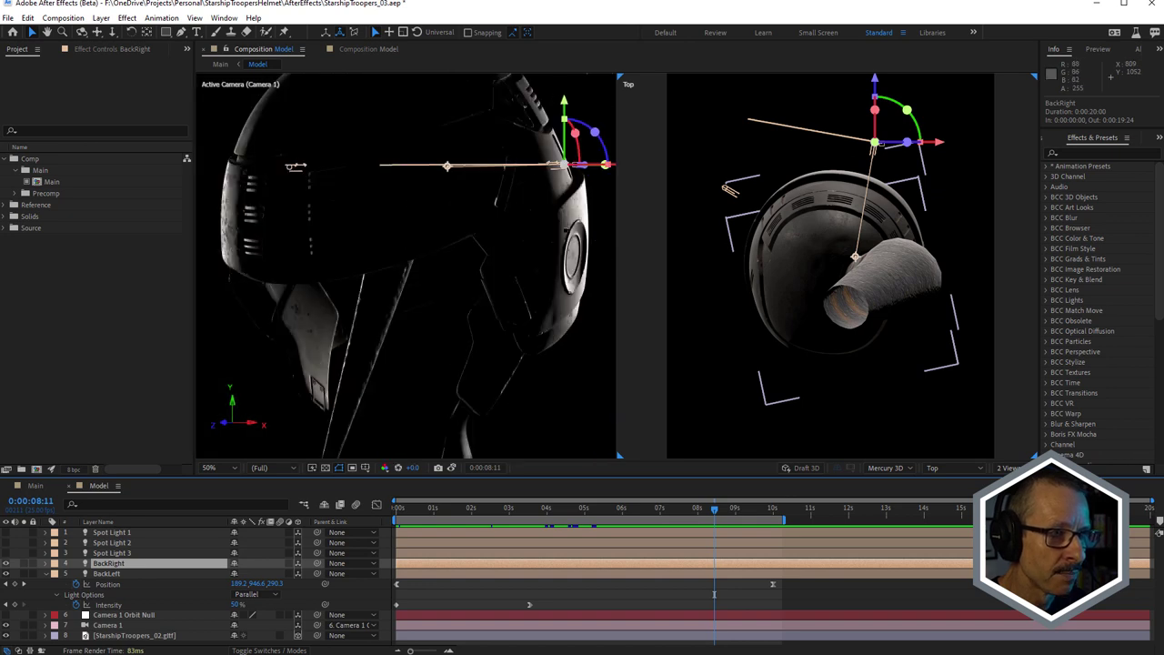
scroll(405, 264, "up", 2)
left_click_drag(705, 517, 441, 523)
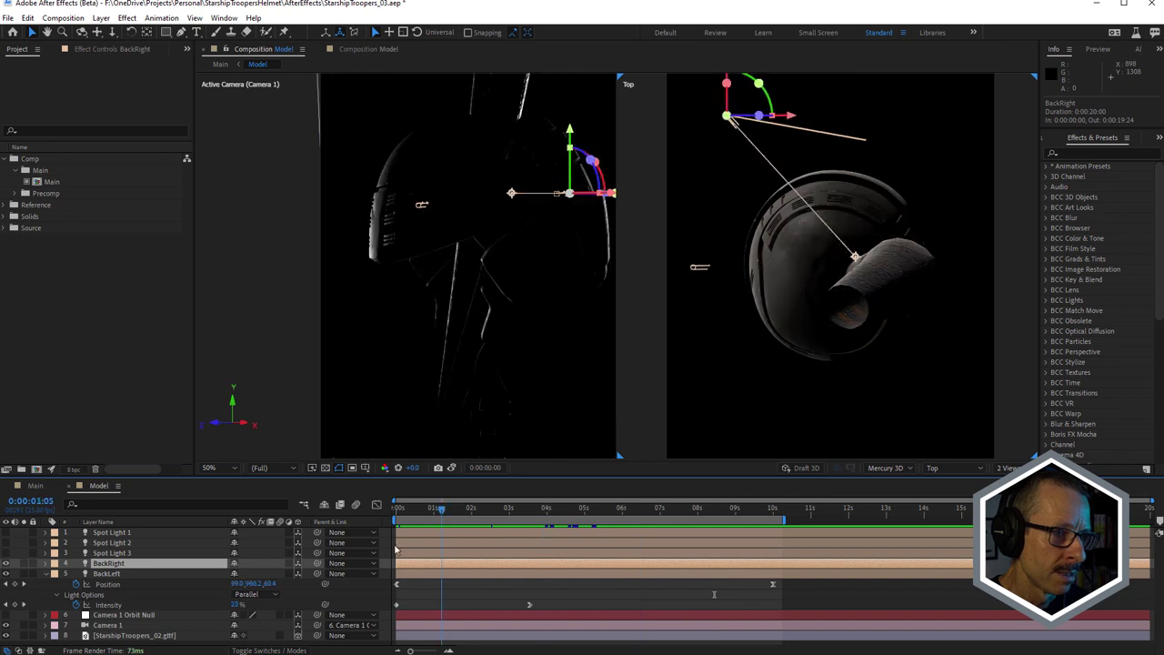
key("space")
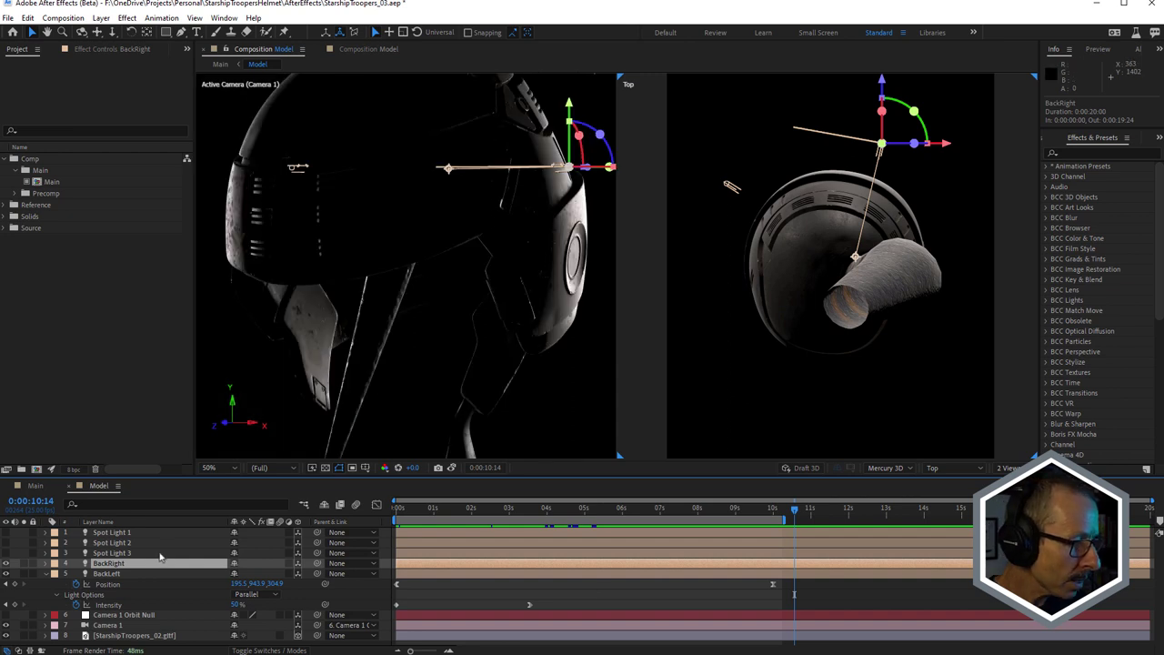
Reveal BackRight's keyframed properties and apply Easy Ease In to its Intensity keyframe at 0:00:02:01
key("u")
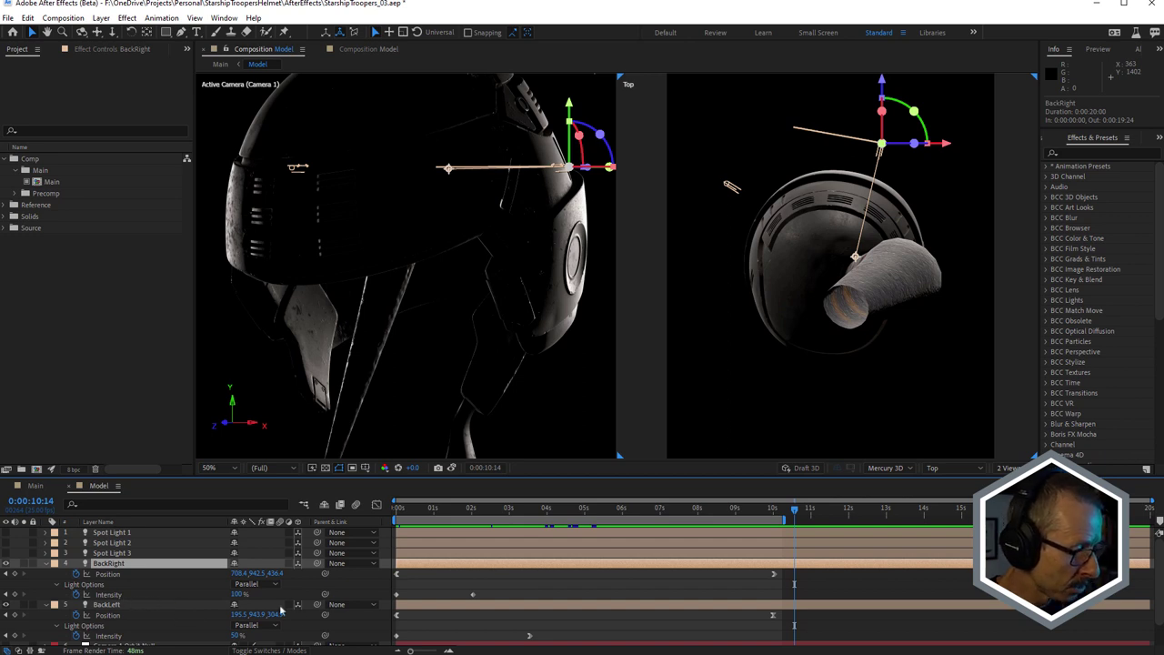
left_click(473, 597)
right_click(474, 597)
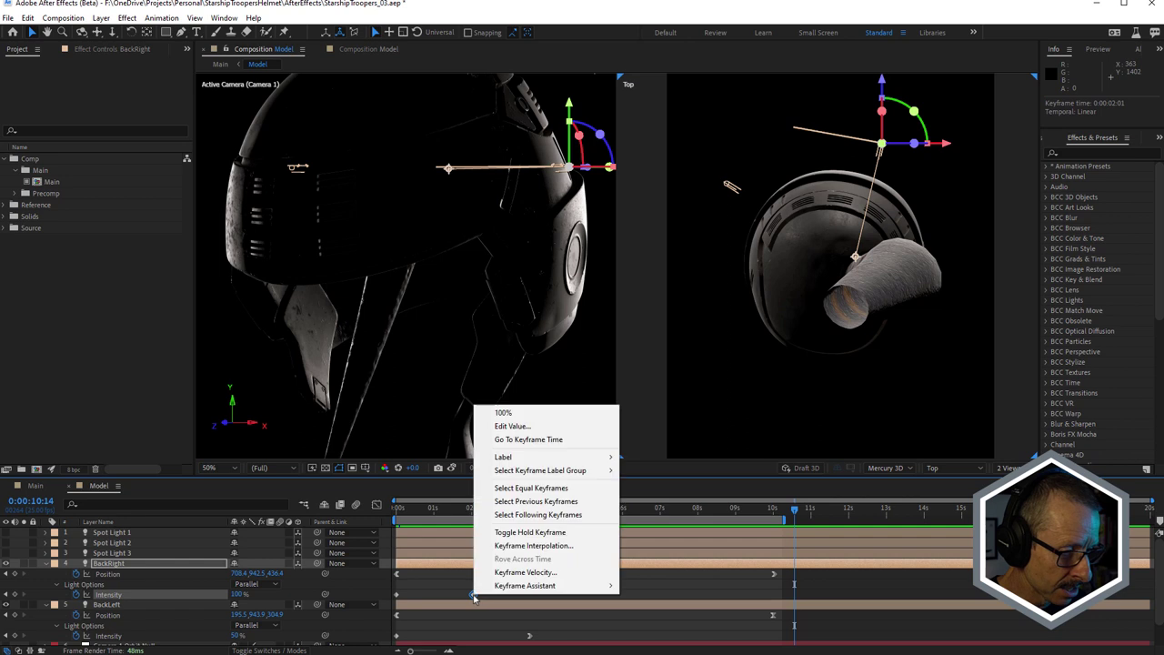
mouse_move(525, 586)
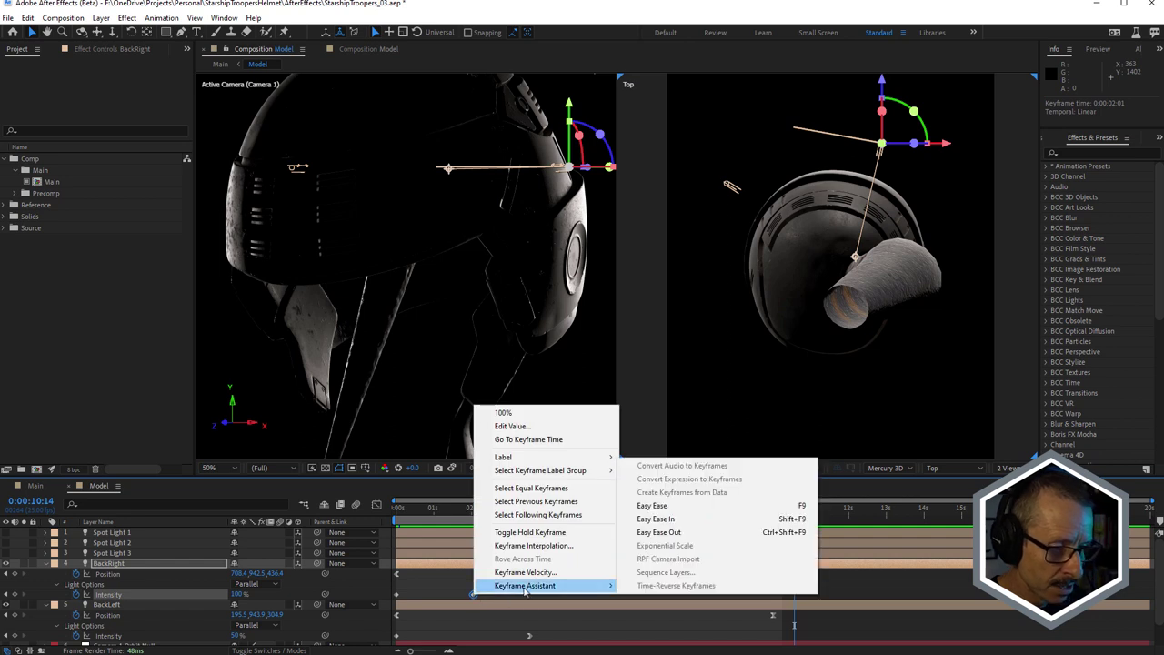
left_click(655, 518)
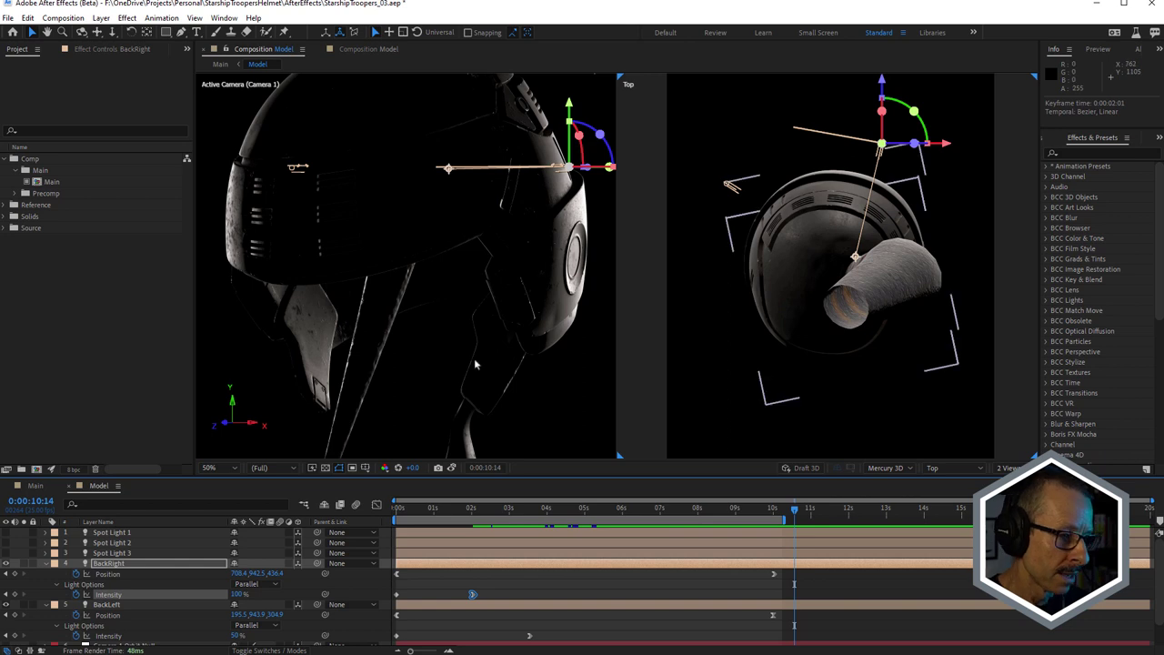
Scrub and play the timeline to about 9 seconds to review Spot Light 1's effect on the whole helmet
left_click_drag(502, 512, 693, 551)
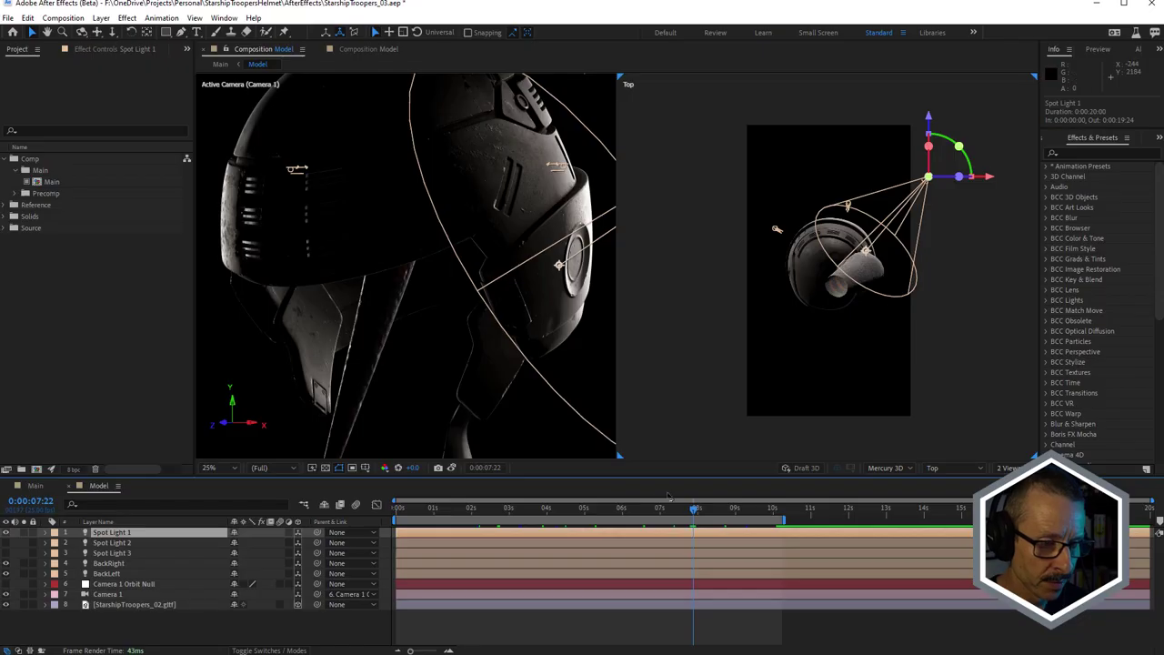
key("space")
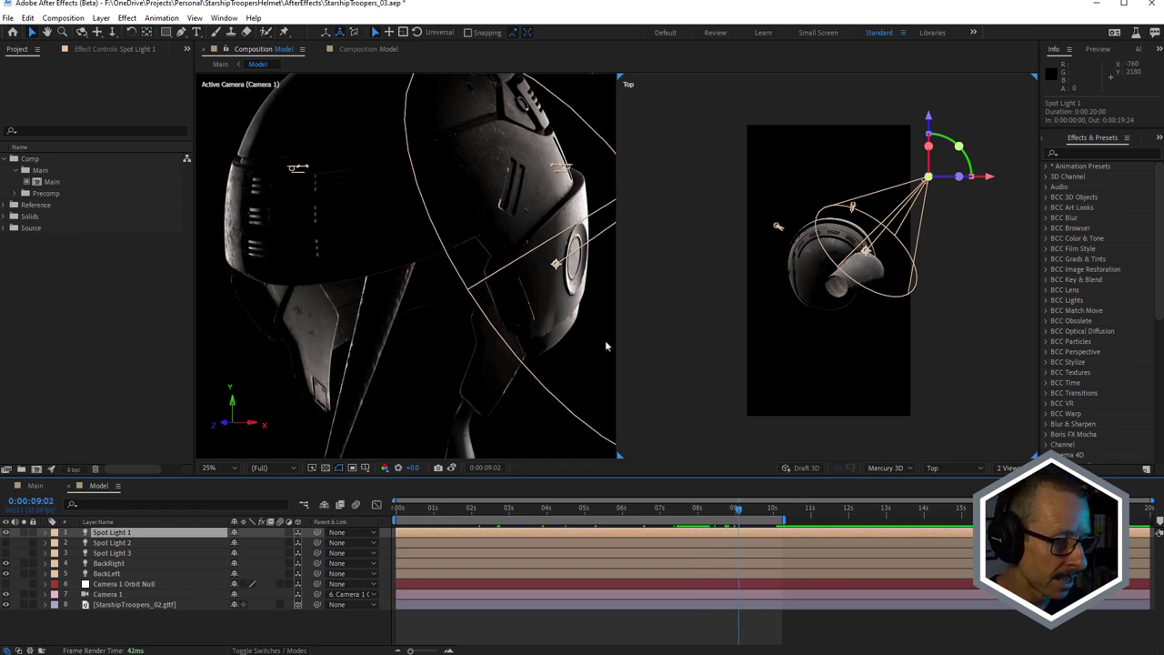
left_click_drag(605, 340, 497, 261)
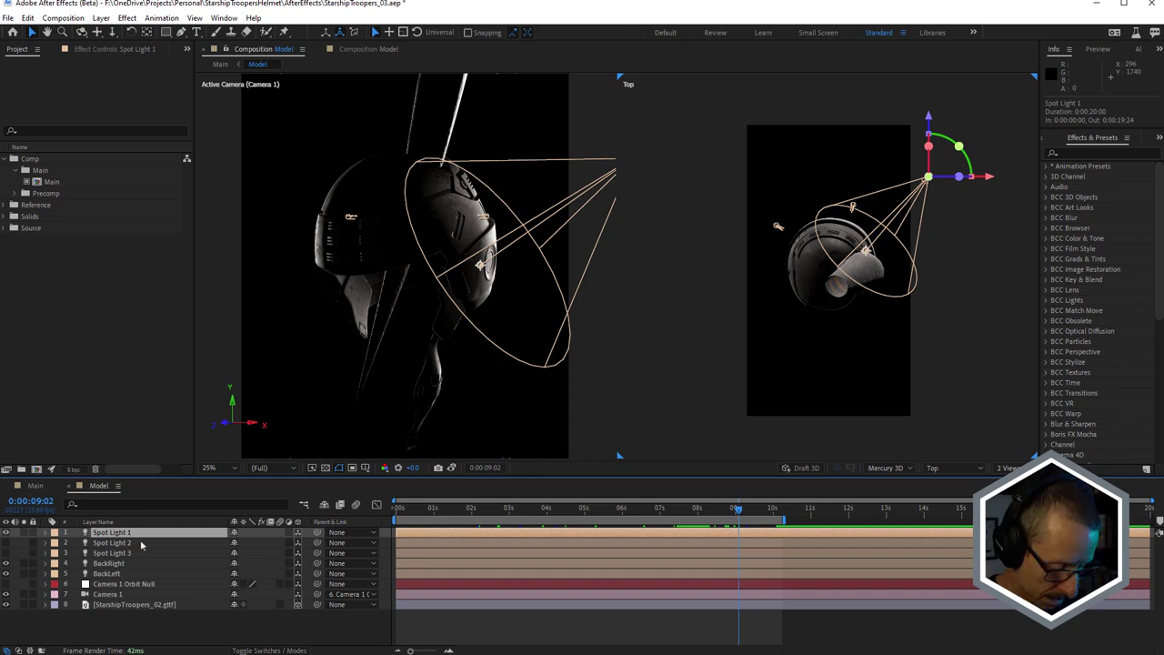
Reveal Spot Light 1's keyframed Radius and return to the start of the timeline to examine it
key("u")
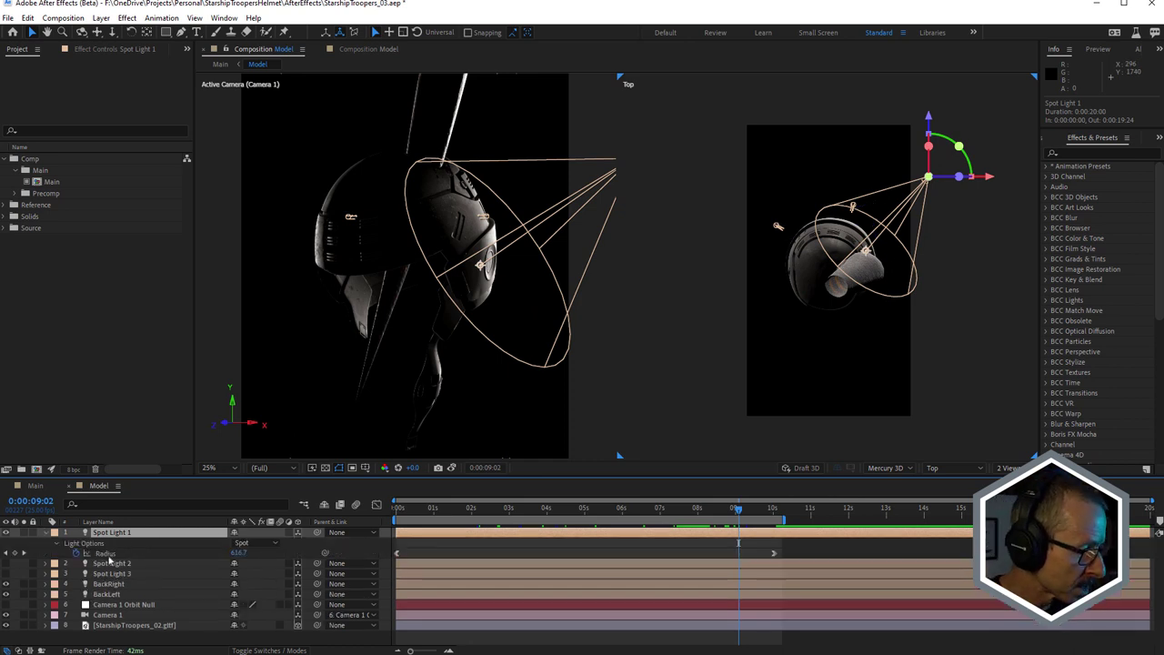
key("Home")
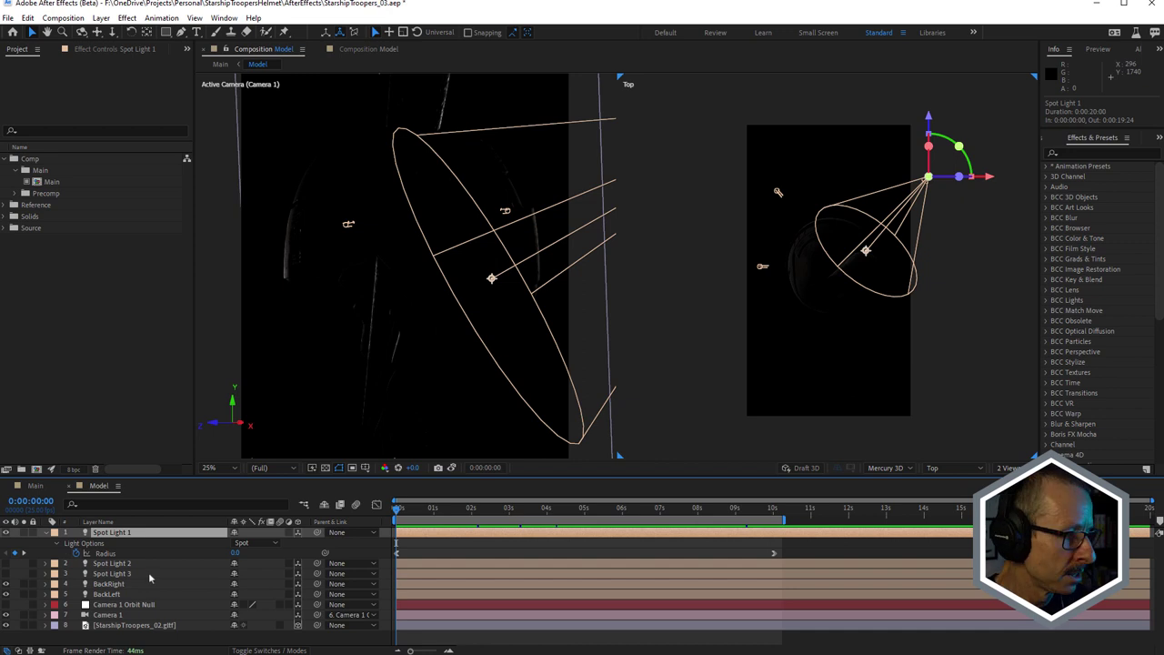
Move to 0:00:05:12, examine Spot Light 1's effect up close, and turn on Spot Light 2, comparing the helmet with and without it
left_click_drag(403, 515, 602, 544)
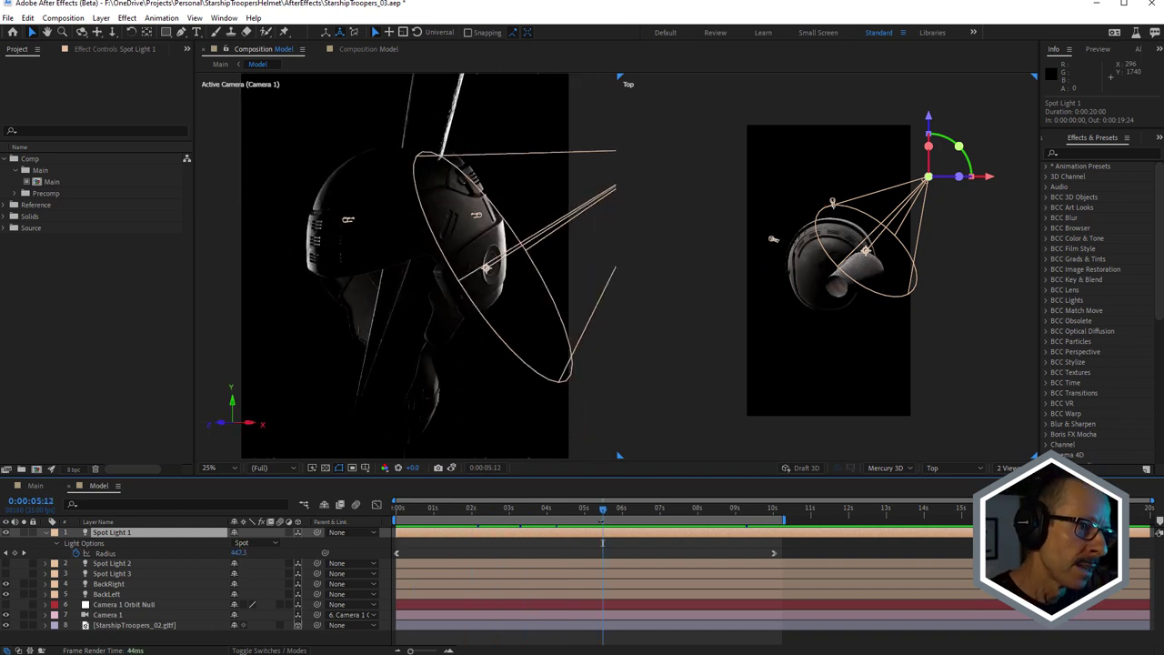
scroll(469, 213, "up", 3)
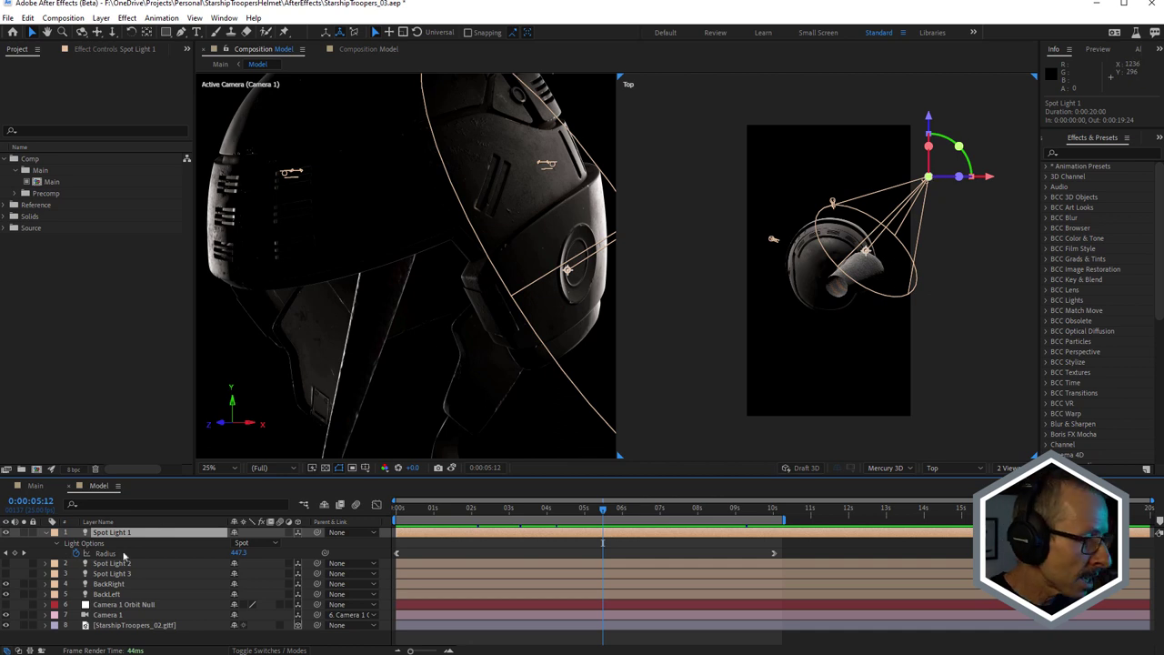
left_click(6, 564)
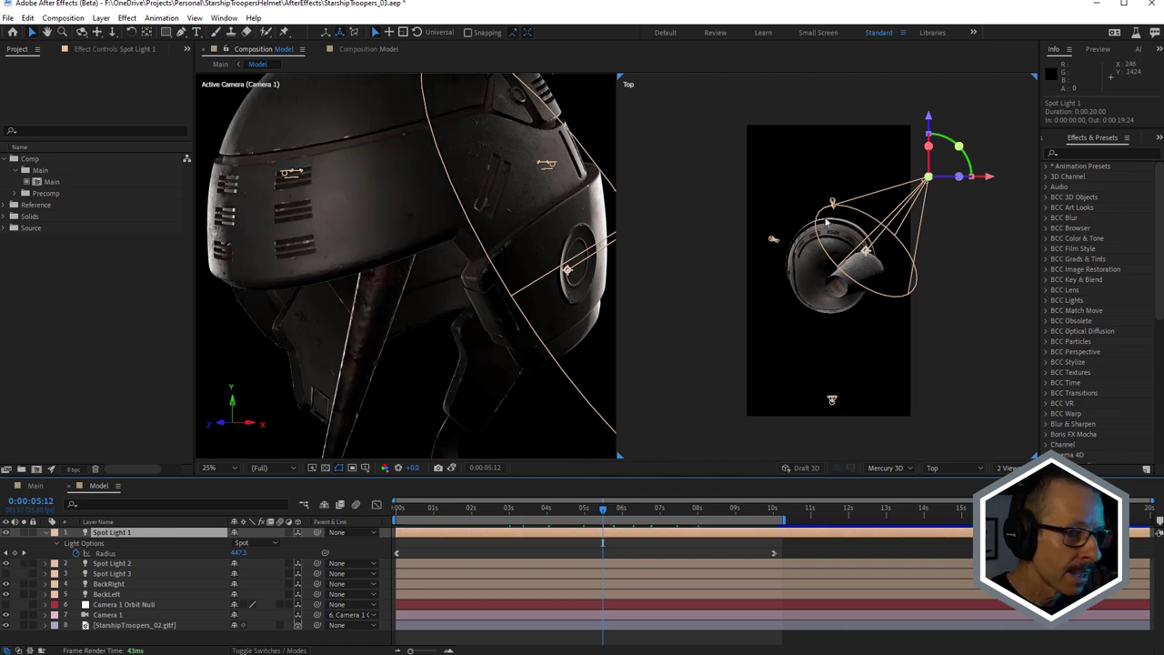
left_click(111, 564)
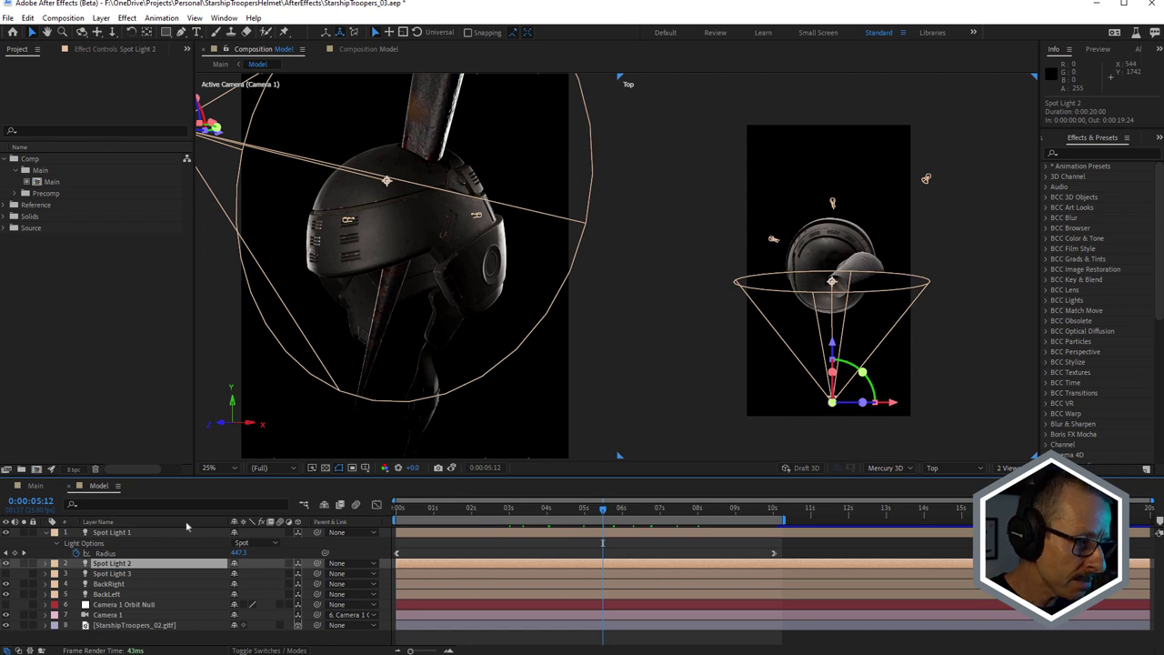
left_click(8, 564)
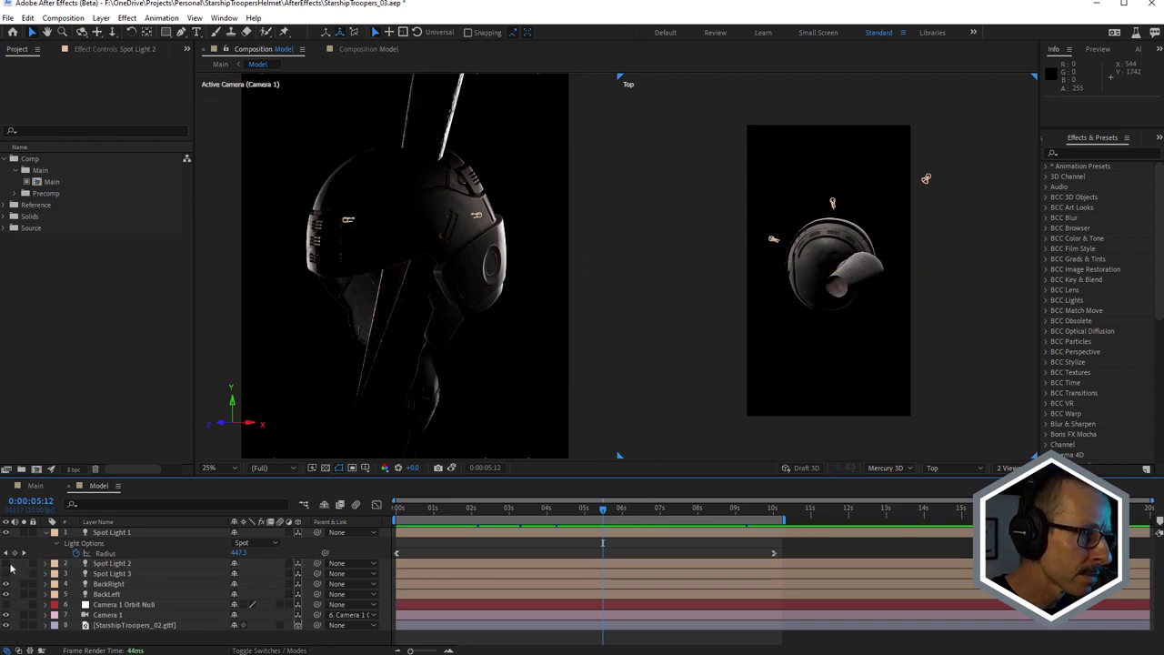
left_click(7, 564)
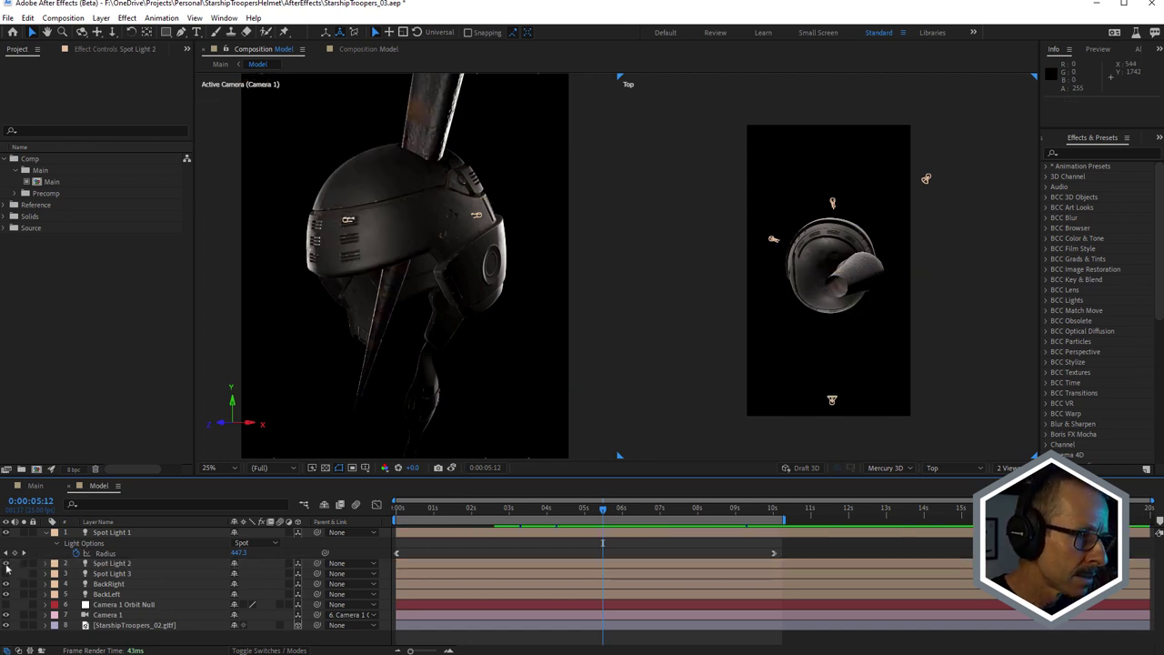
Turn on Spot Light 3, compare the helmet with and without it, and review the combined lighting from the start to 0:00:08:06
left_click(111, 574)
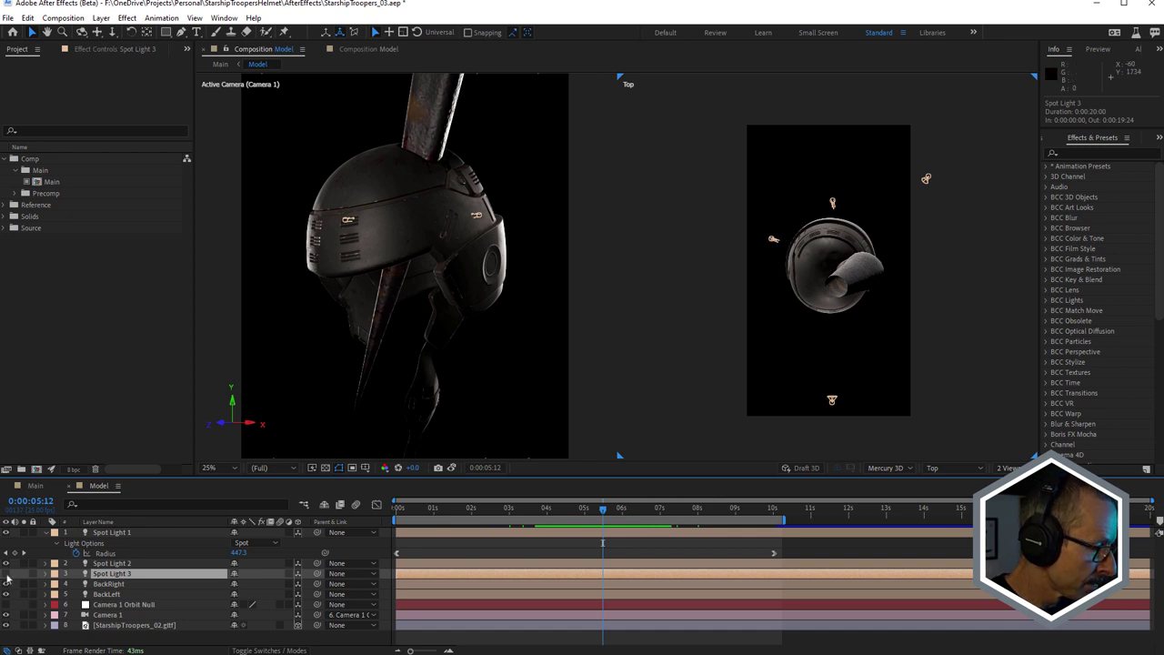
left_click(6, 574)
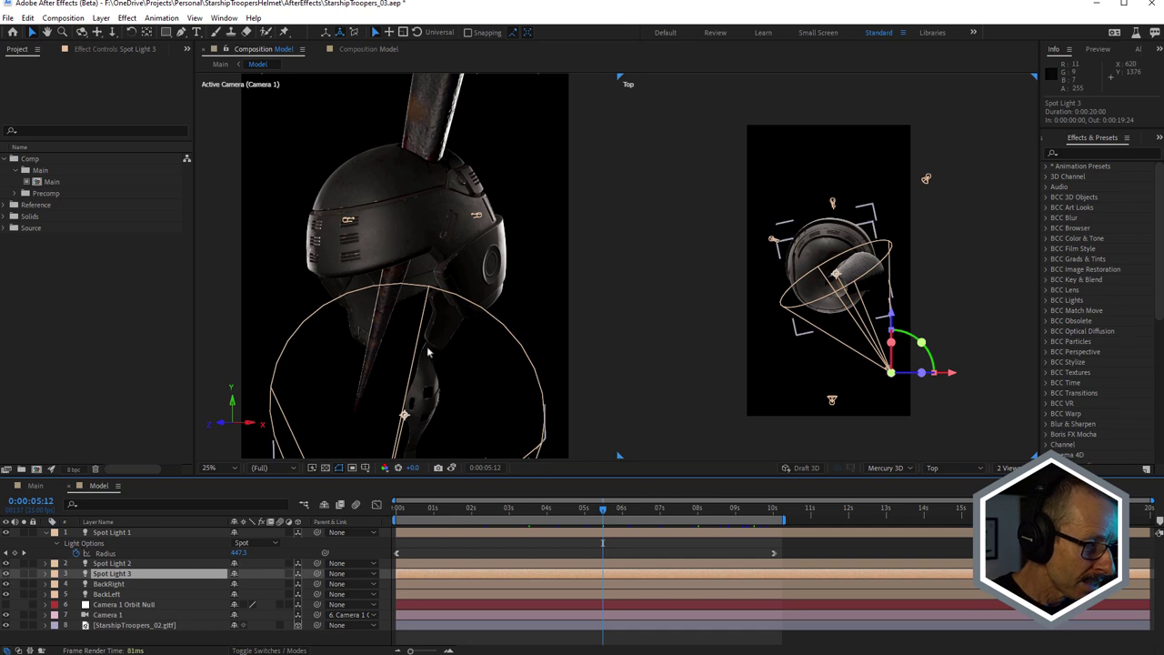
left_click(6, 574)
left_click(7, 574)
left_click(7, 574)
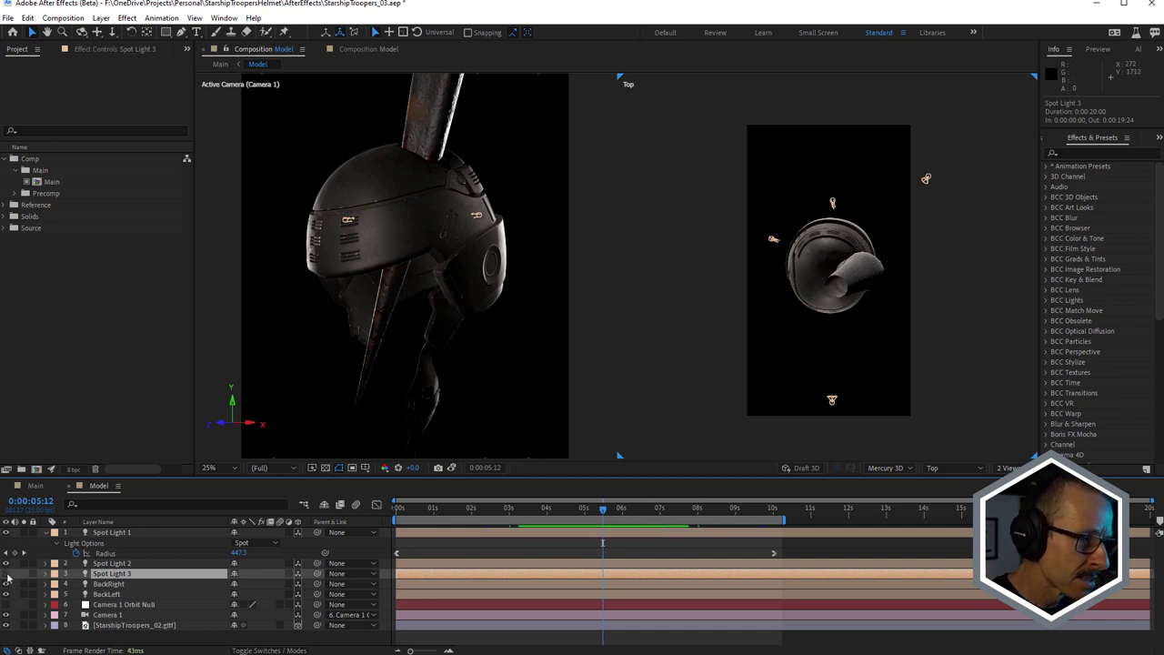
left_click(7, 574)
left_click(7, 574)
left_click(7, 574)
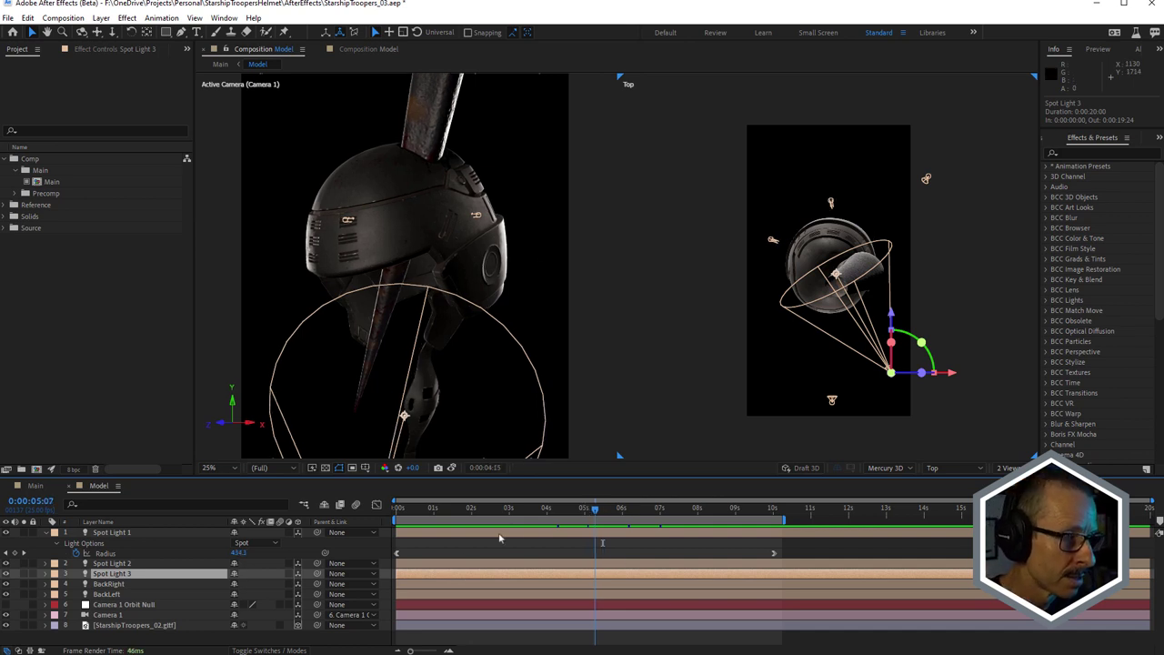
key("Home")
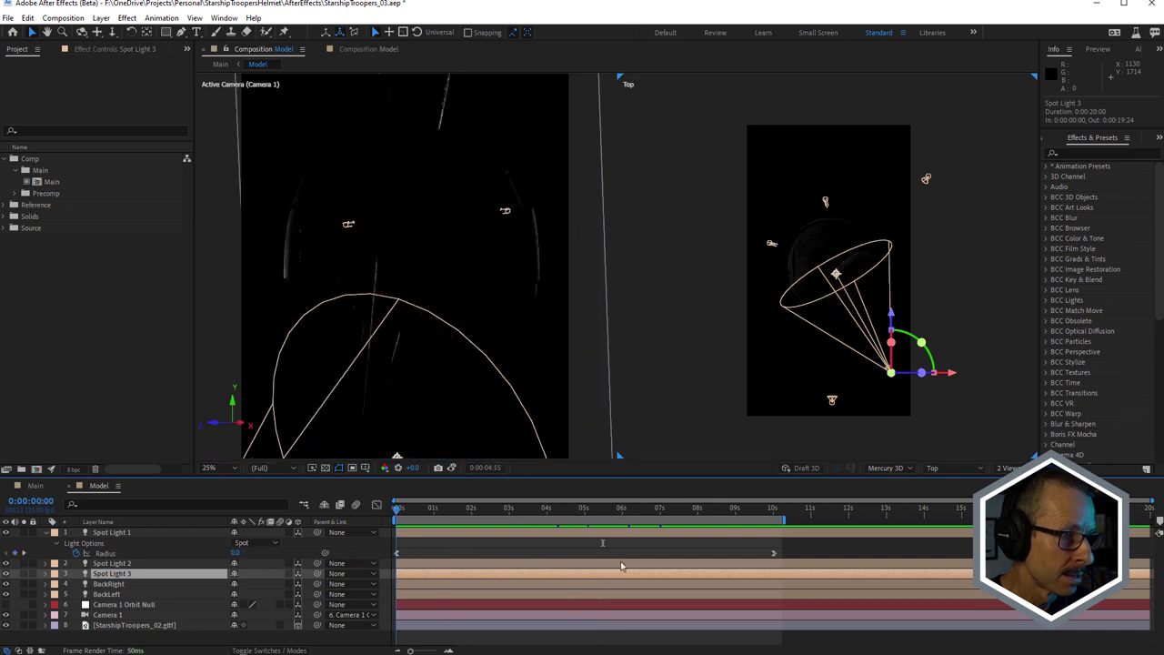
left_click_drag(683, 507, 708, 508)
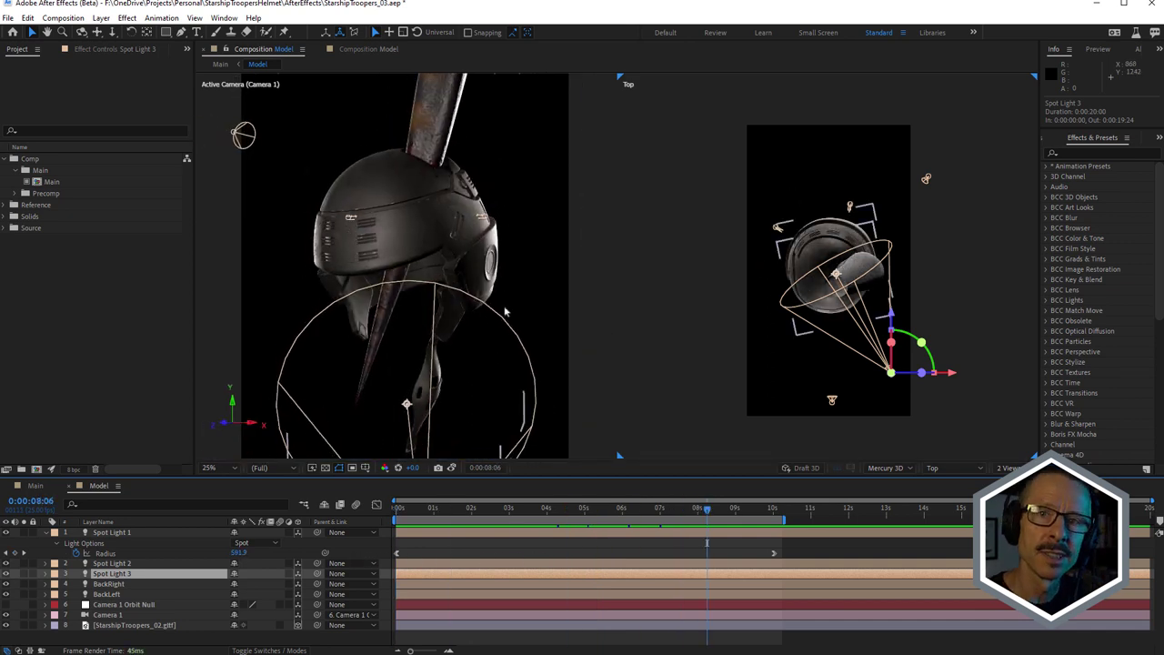
Examine the light settings of Spot Light 1, Spot Light 2, Spot Light 3 and BackRight without changing them
double_click(123, 533)
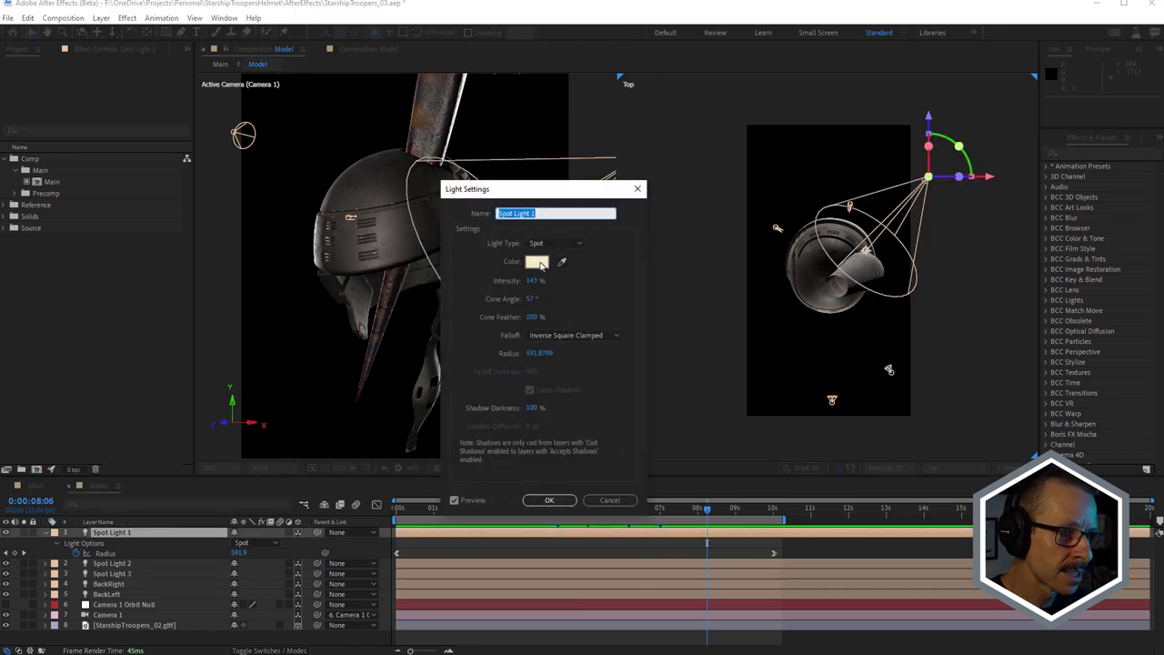
left_click(610, 499)
left_click(113, 564)
double_click(114, 564)
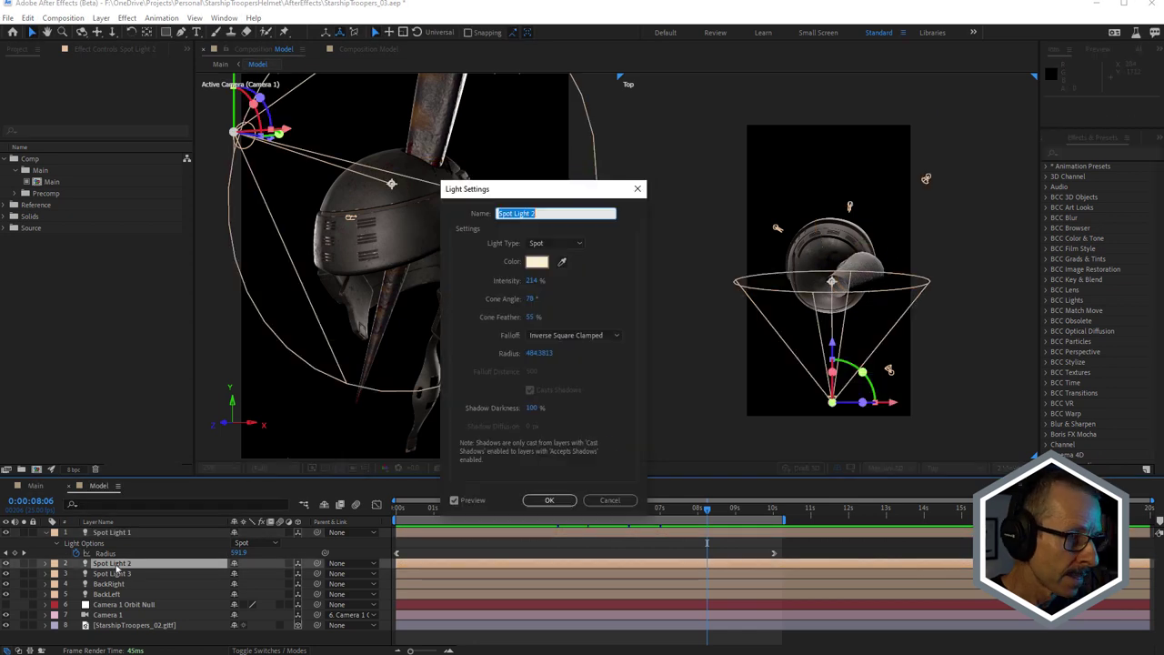
left_click(608, 499)
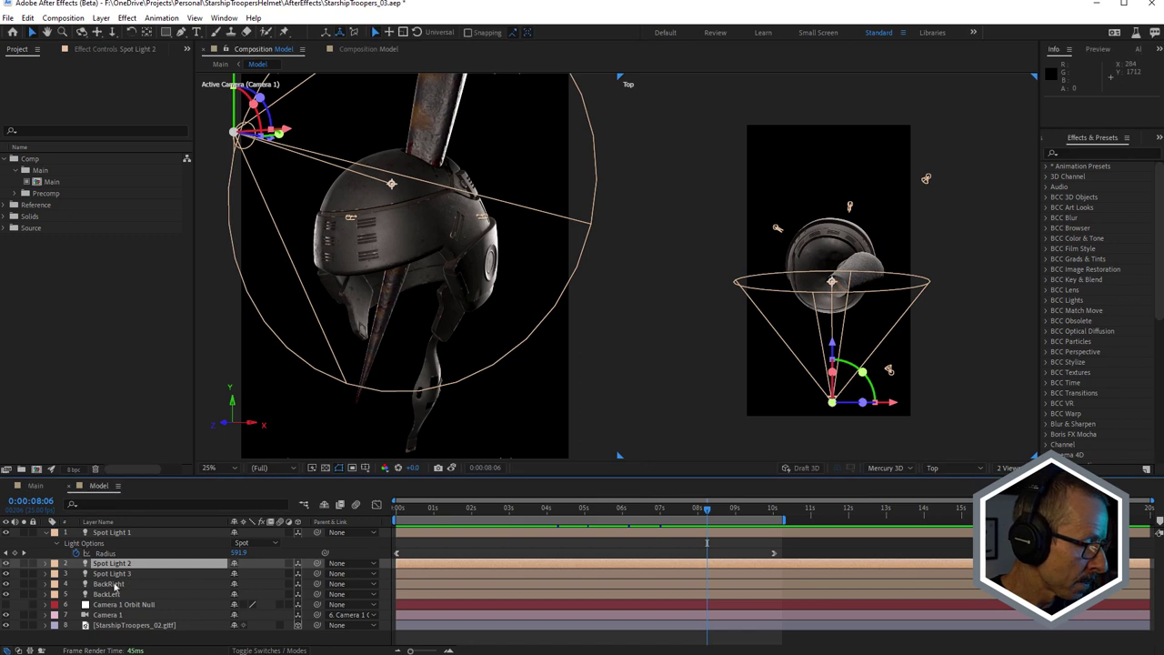
double_click(116, 574)
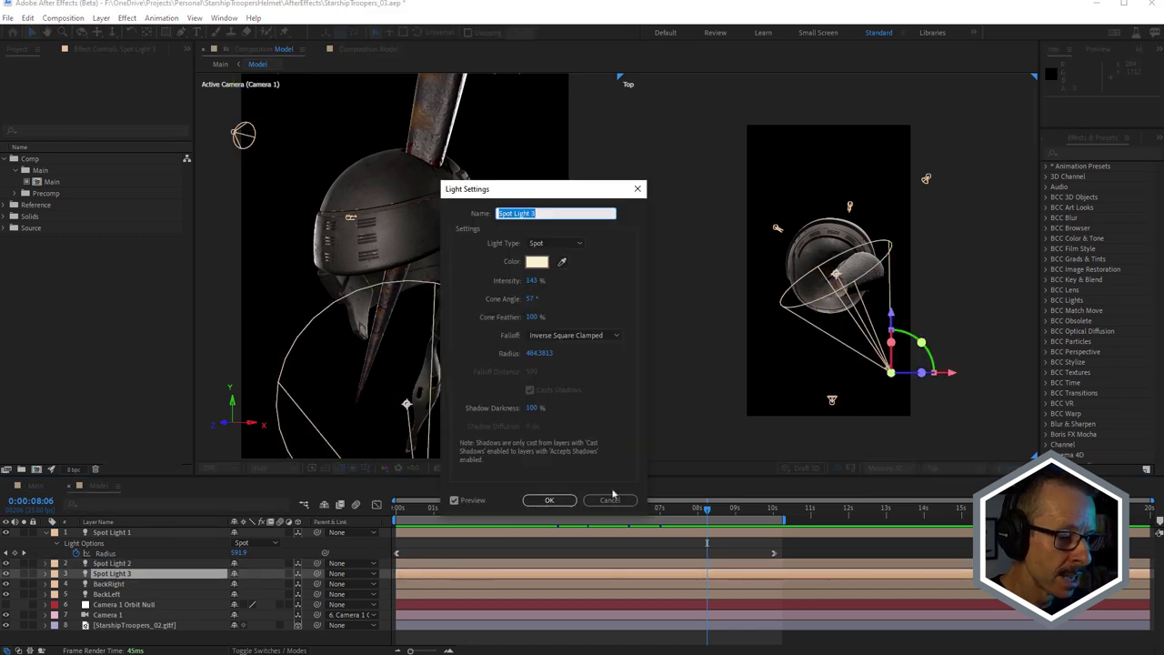
left_click(608, 500)
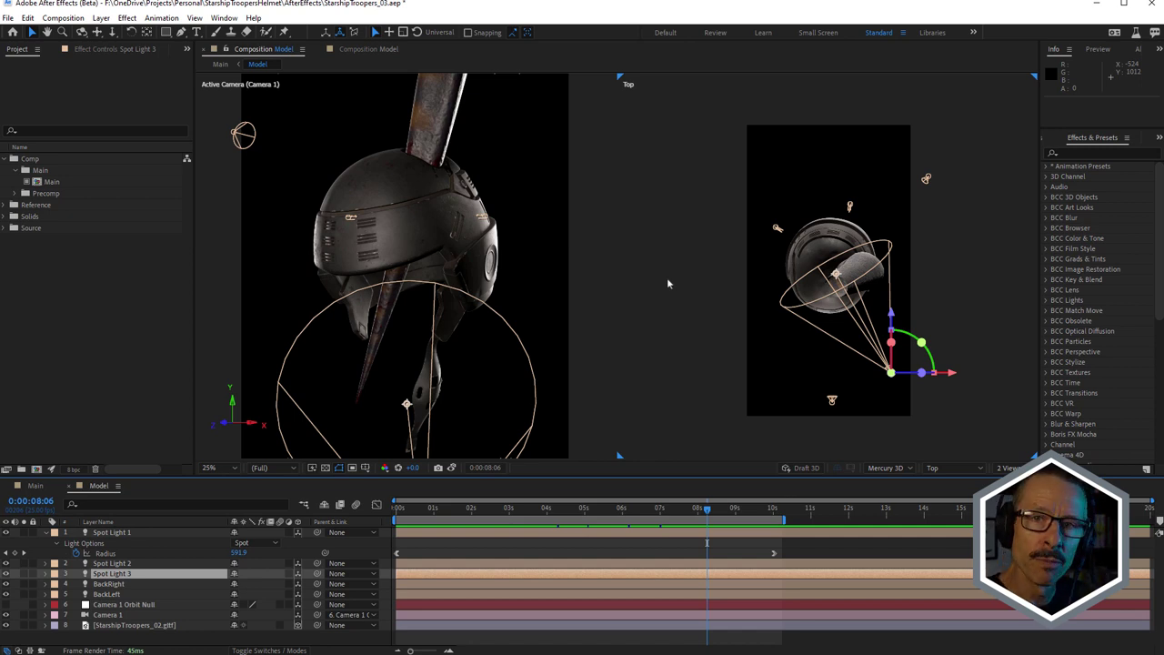
double_click(116, 585)
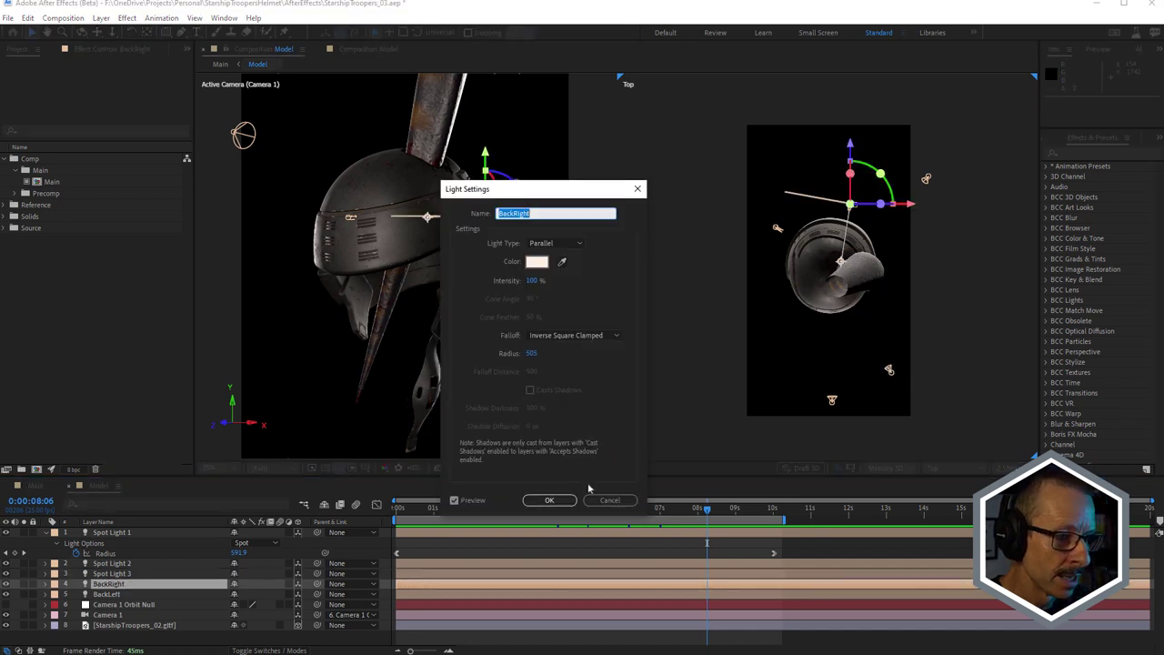
left_click(608, 500)
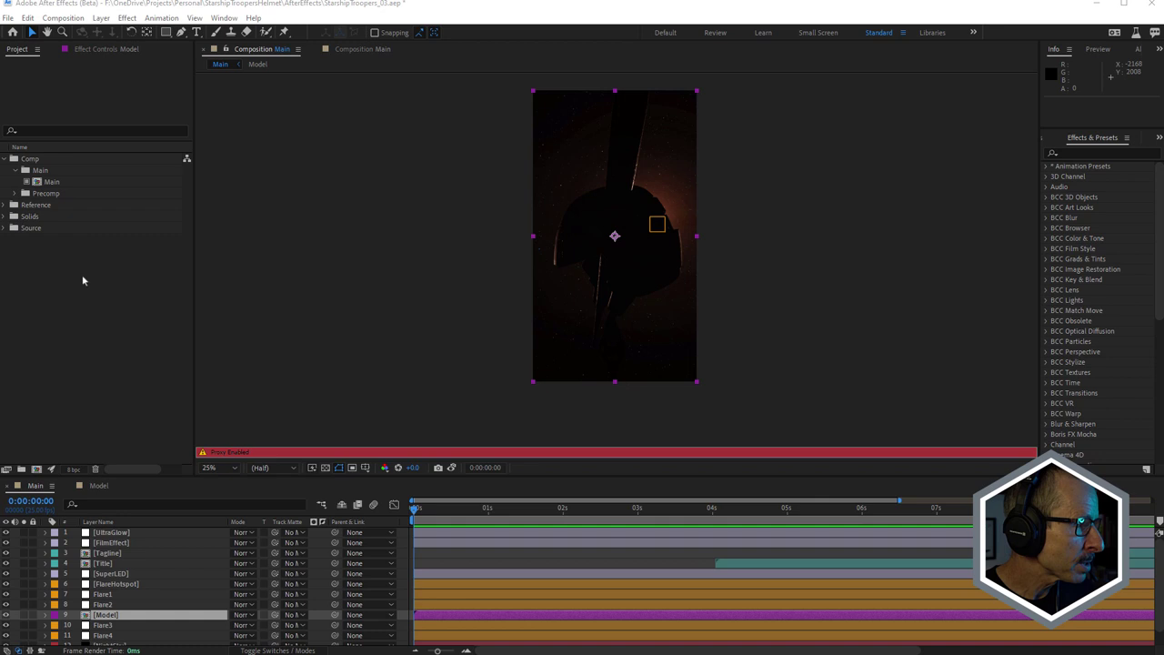
Show the effects applied to the Model layer in the Main composition
left_click(29, 186)
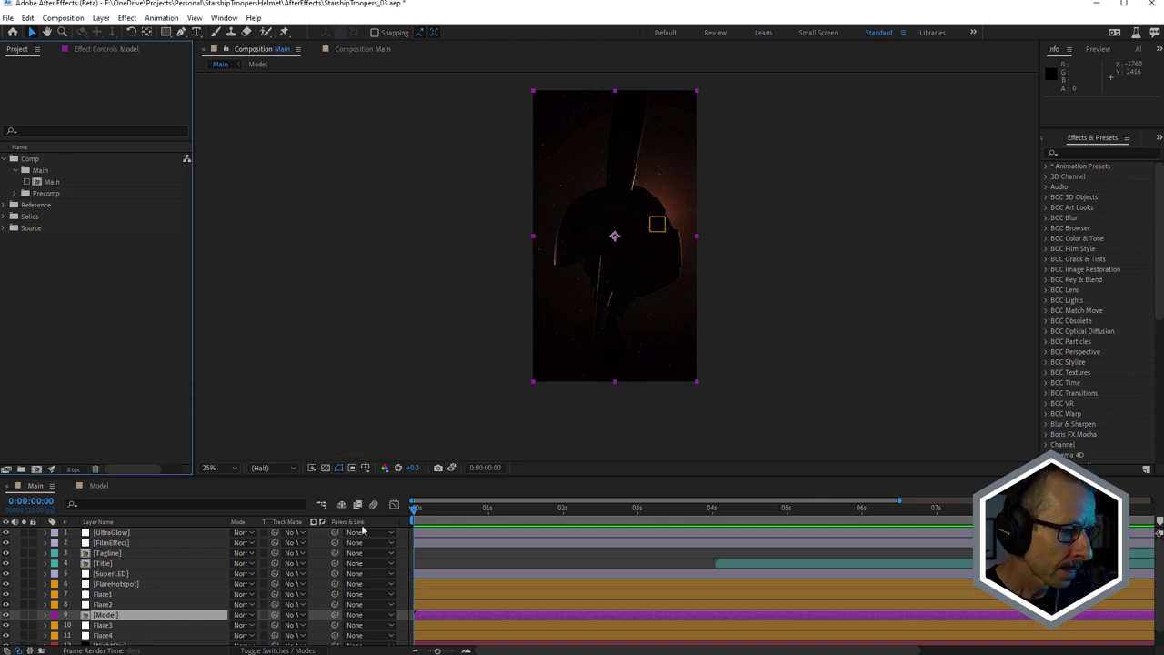
left_click(109, 616)
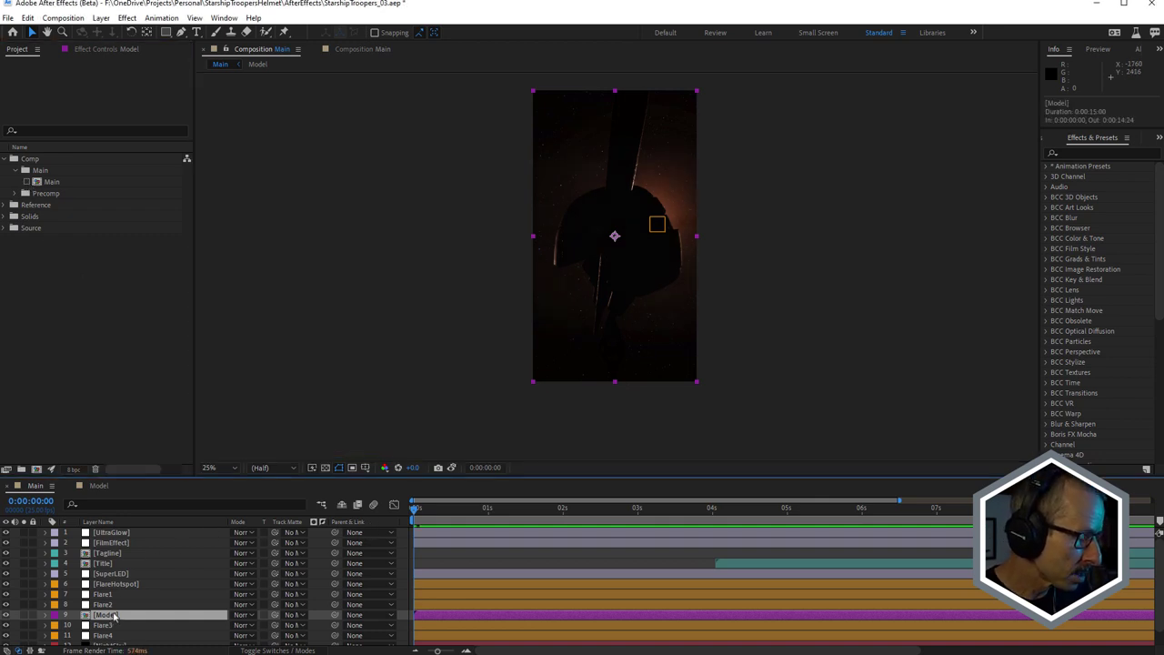
left_click(100, 49)
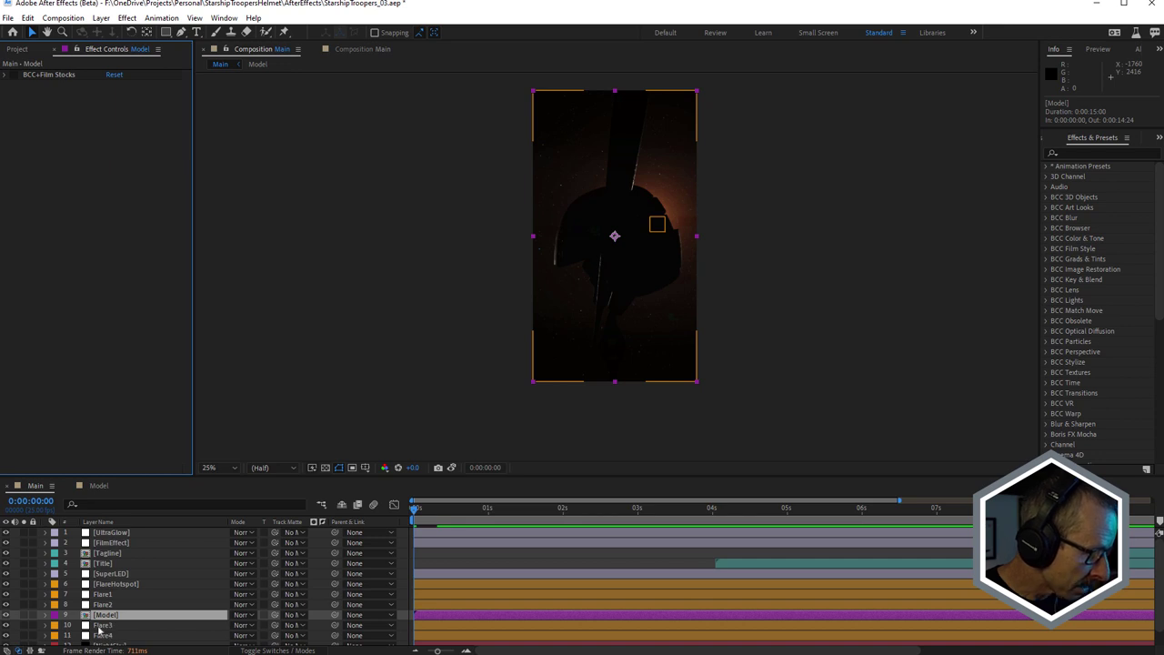
Solo the Flare3 and Flare4 layers and examine the combined flare glow at 100% magnification
left_click(28, 630)
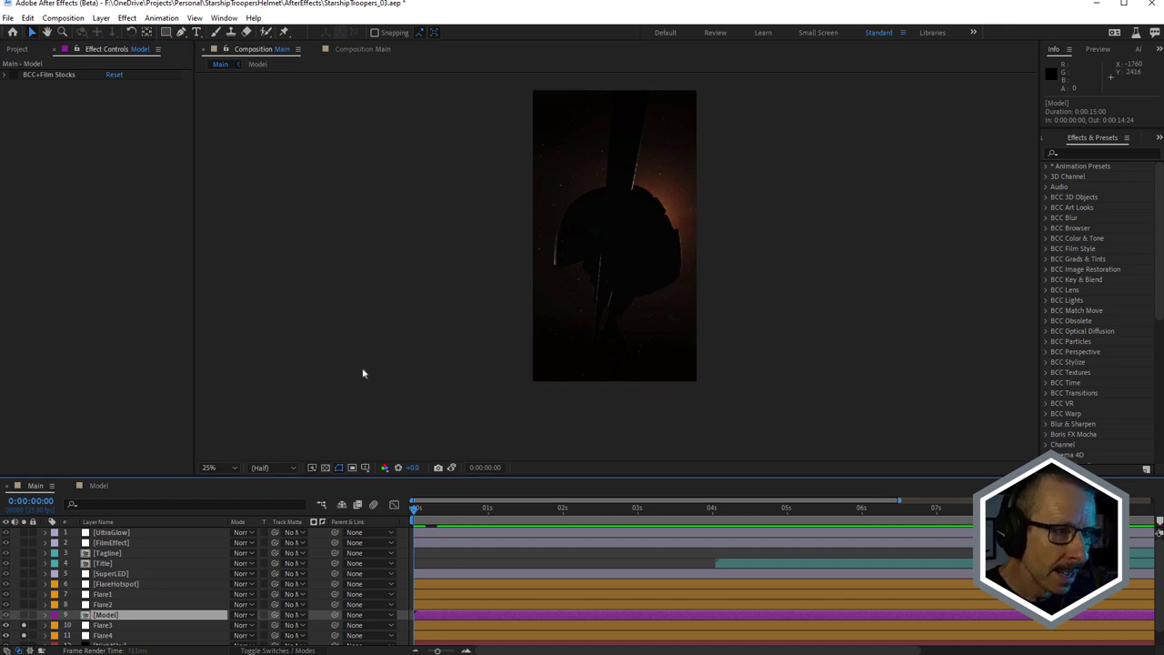
scroll(651, 222, "up", 2)
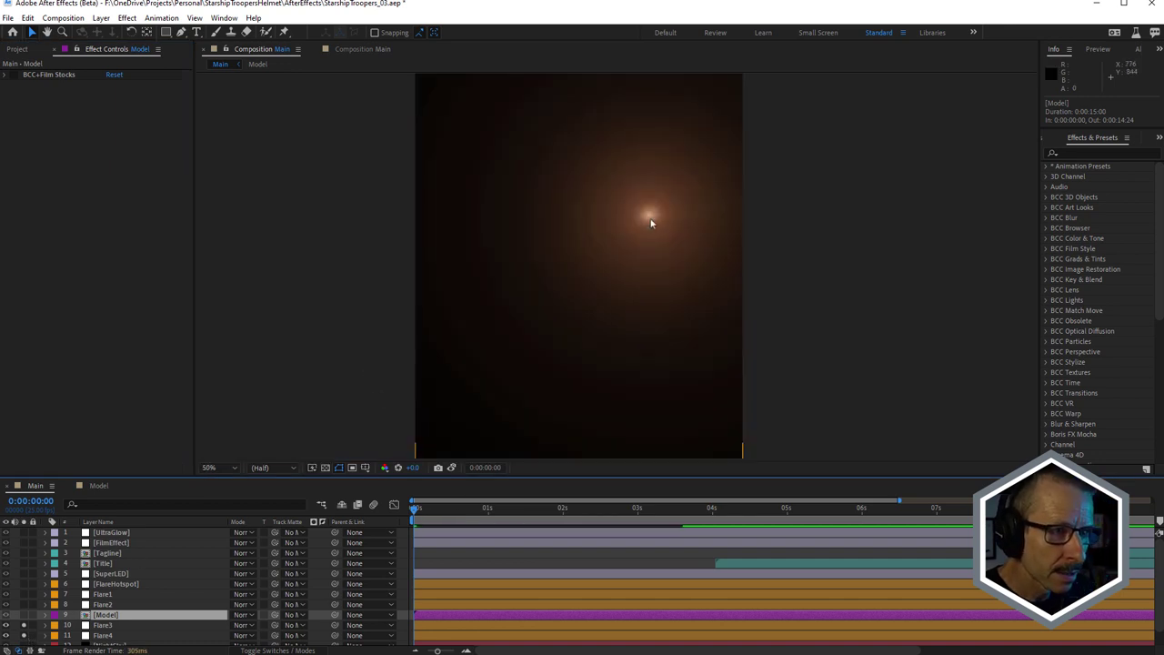
scroll(650, 222, "up", 1)
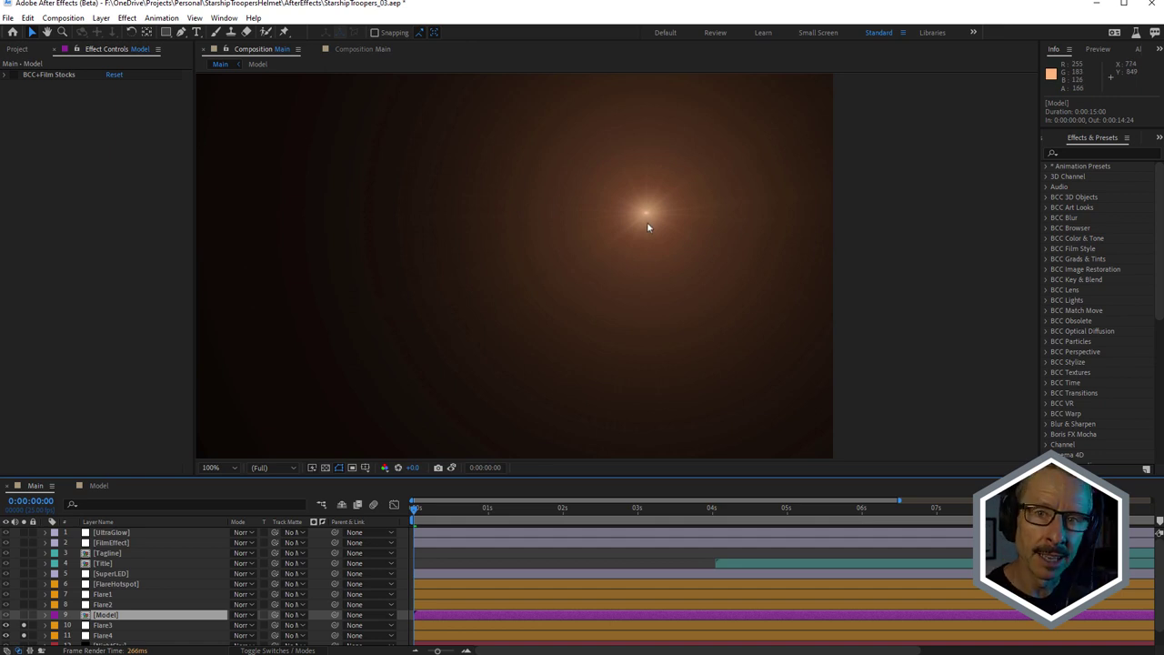
Isolate Flare4 by unsoloing Flare3, and examine its lens elements and presets in the Sapphire Flare Designer without changing them
left_click(103, 636)
left_click(23, 625)
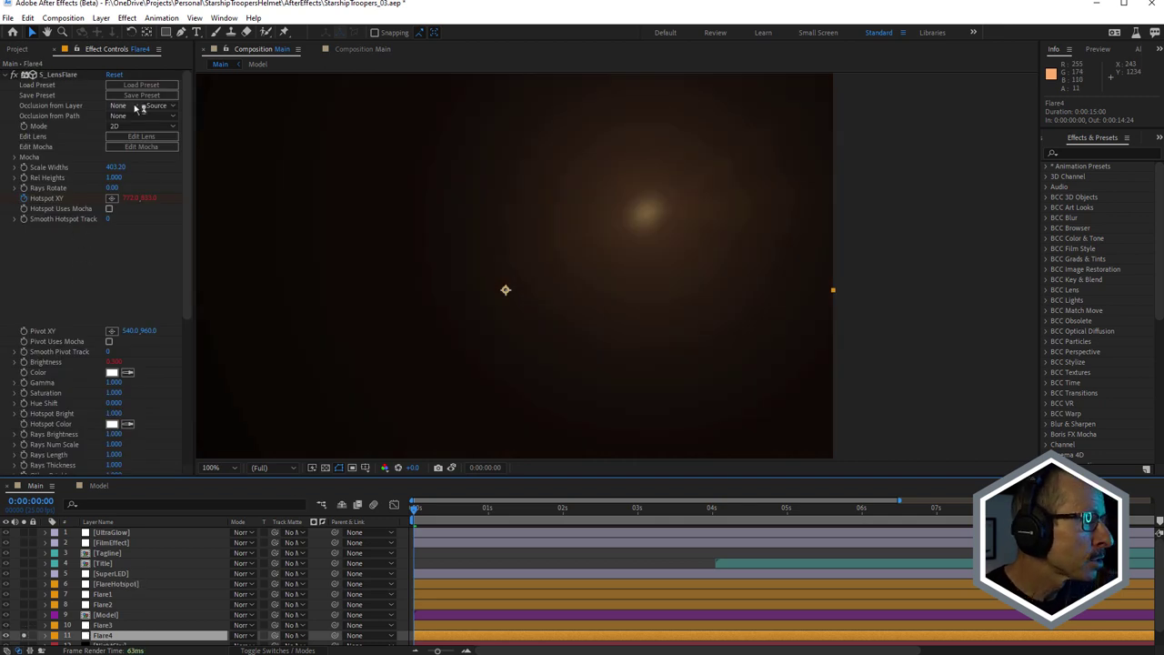
left_click(142, 136)
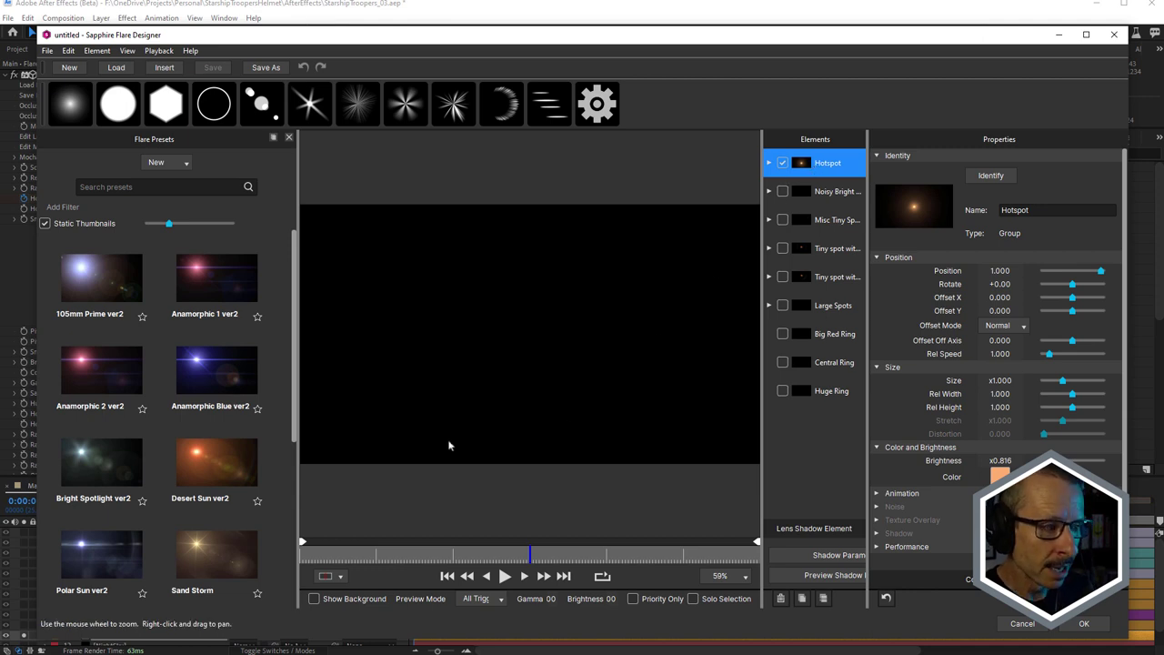
scroll(218, 382, "down", 1)
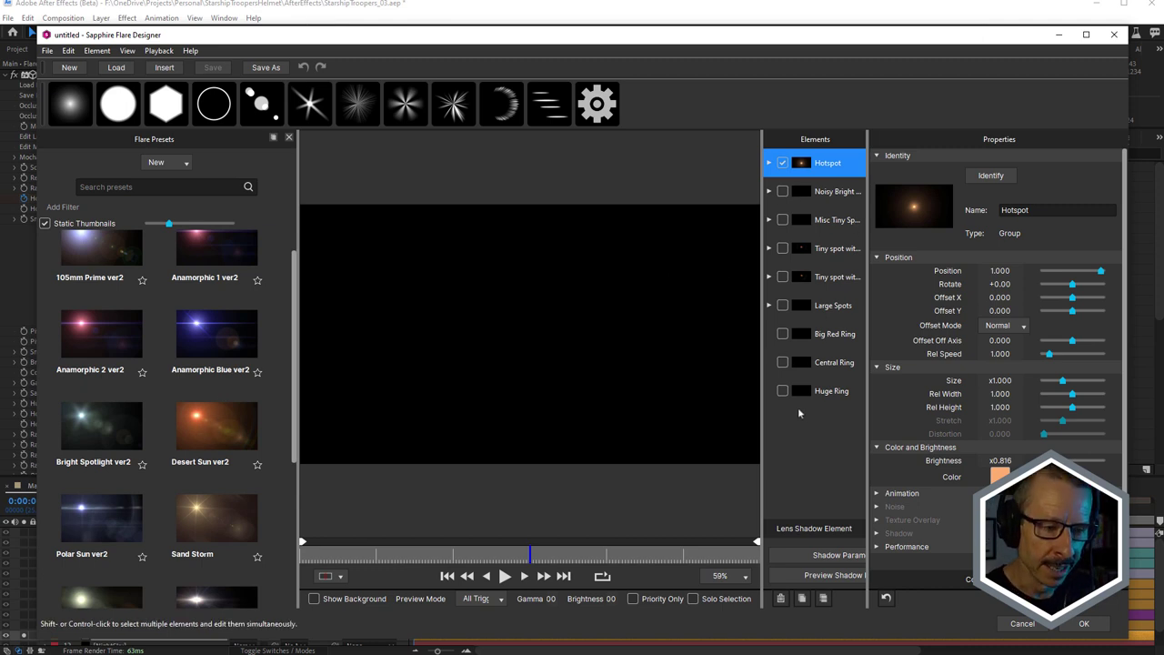
left_click(1024, 623)
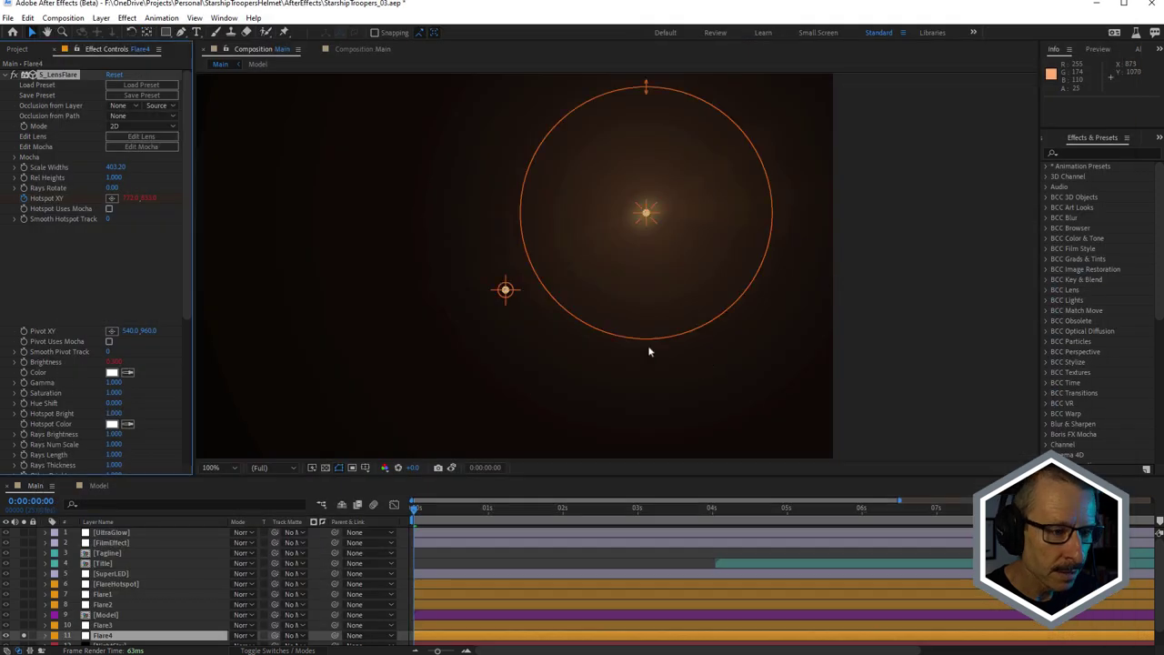
Solo Flare3 again alongside Flare4 and inspect its lens design in the Sapphire Flare Designer
left_click(102, 626)
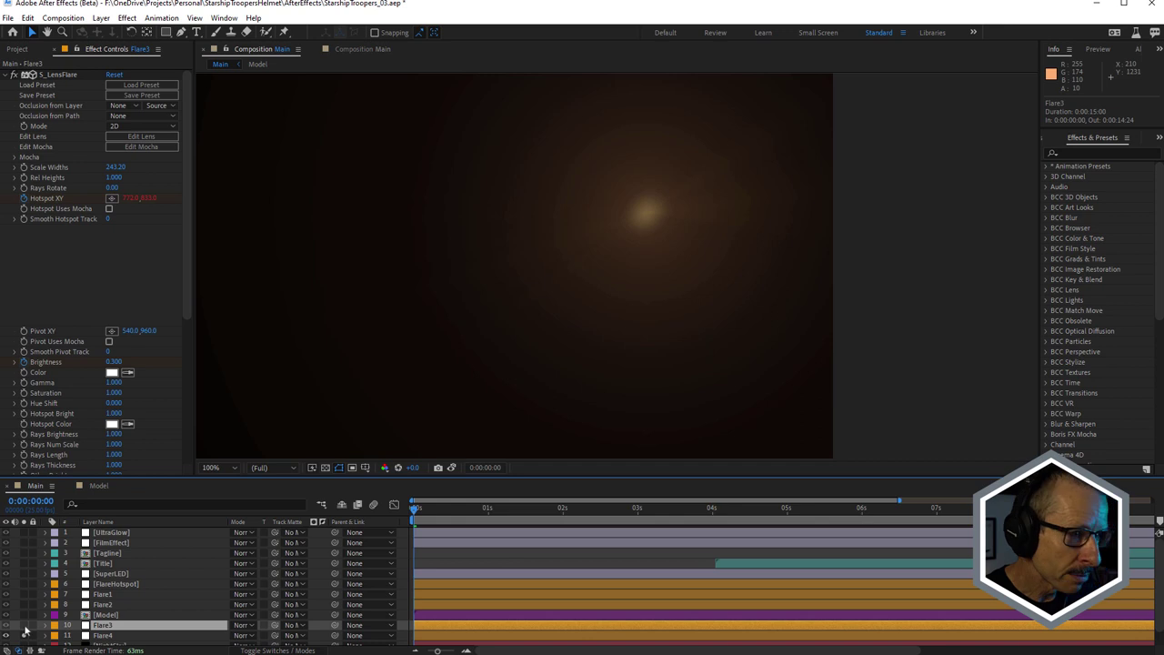
left_click(25, 628)
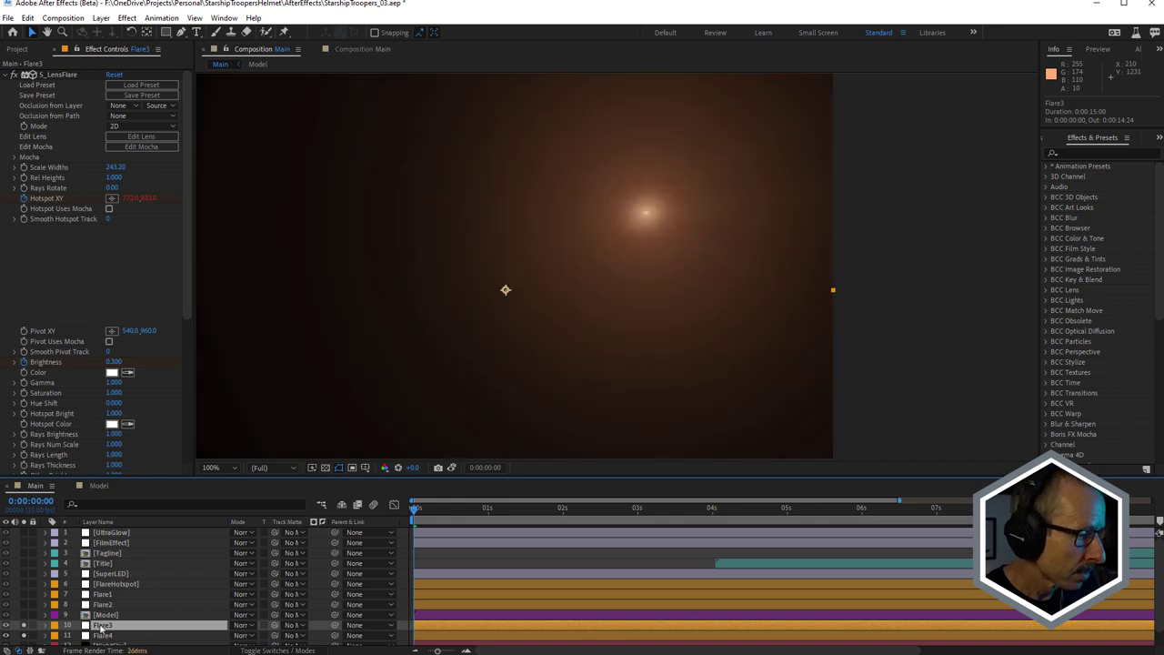
left_click(141, 136)
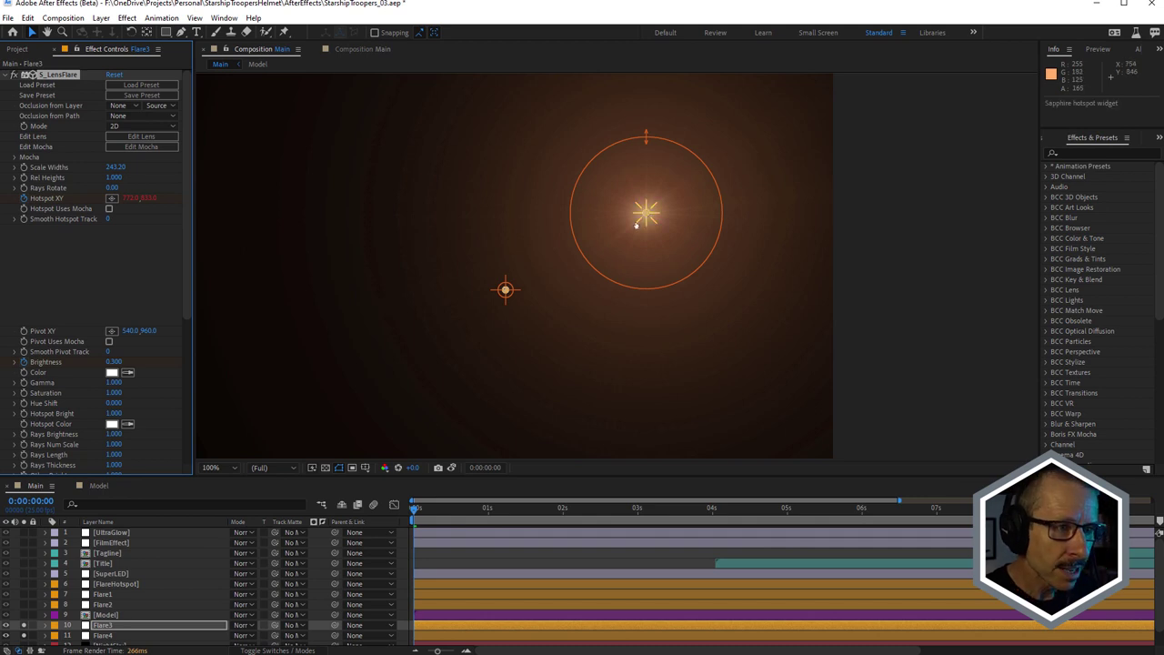
Reveal the keyframed properties of Flare3 and Flare4 and scrub the first three seconds to review the animated glow brightness
left_click(119, 635)
scroll(117, 589, "down", 1)
left_click(110, 613, "shift")
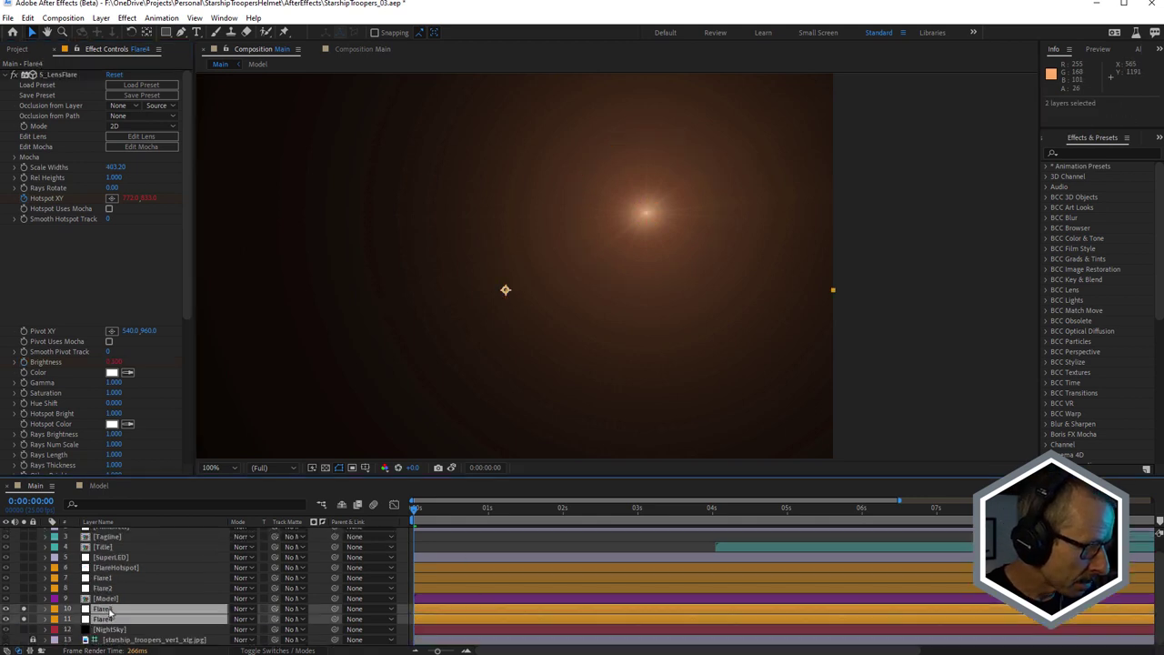
key("u")
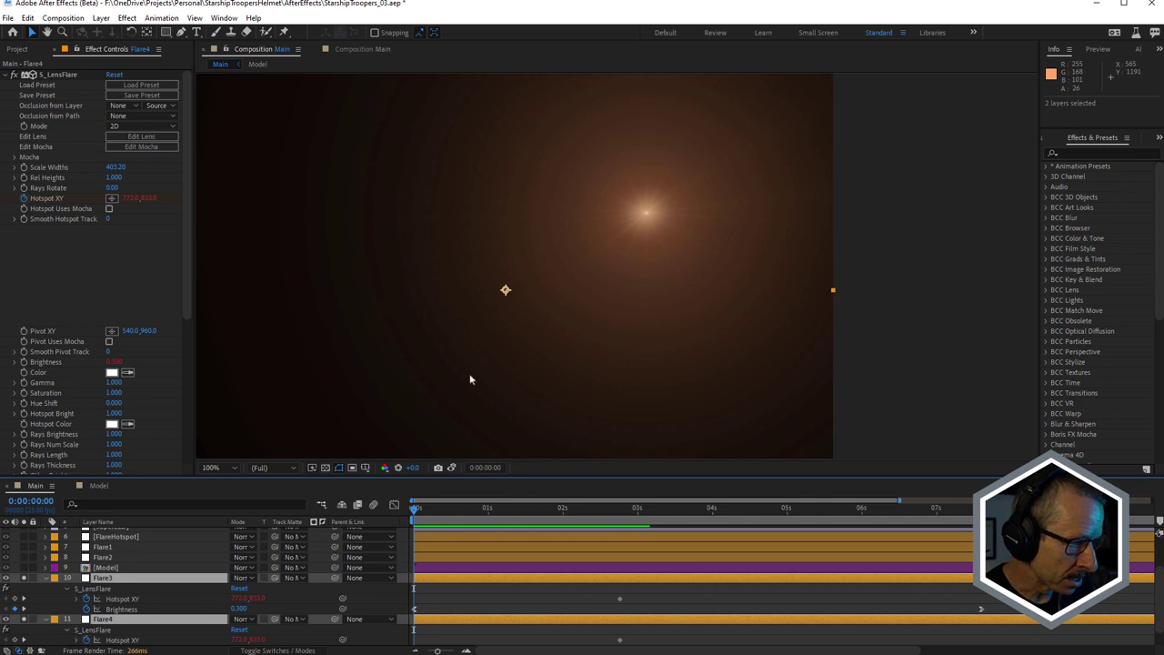
left_click(426, 515)
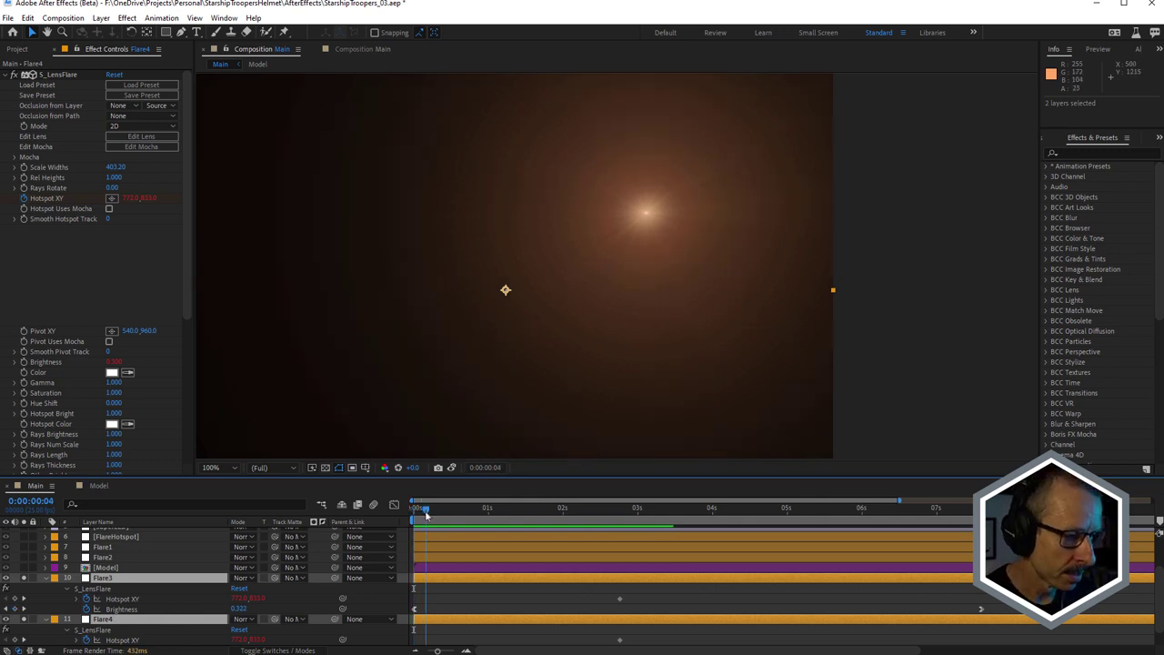
left_click_drag(427, 514, 506, 518)
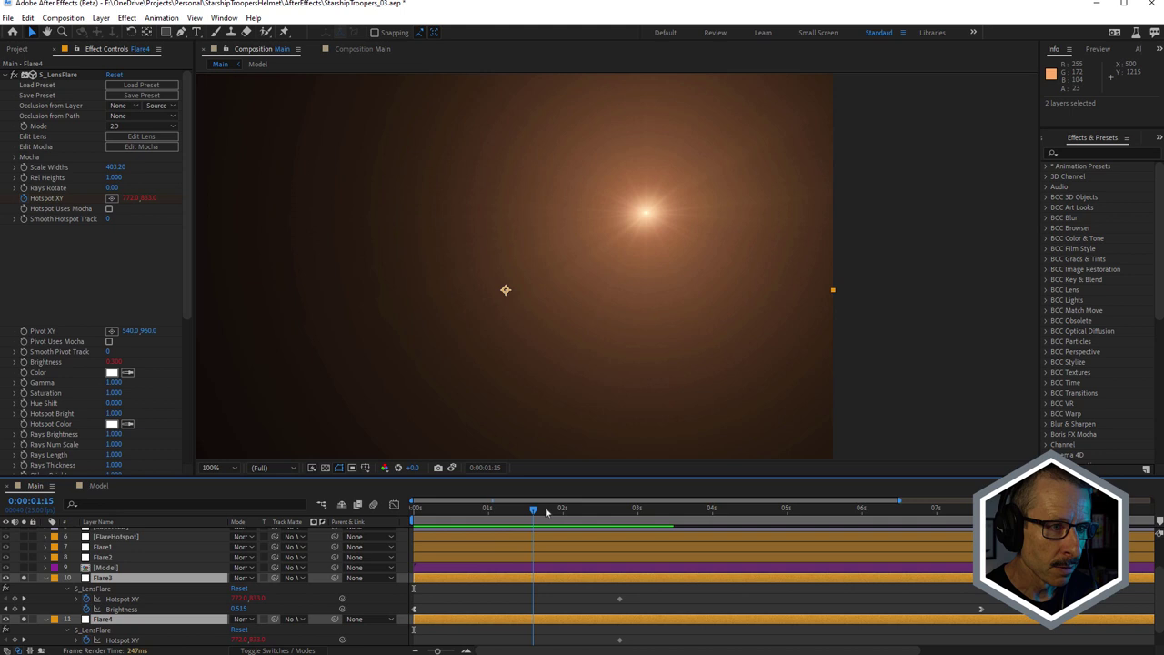
left_click_drag(599, 510, 606, 510)
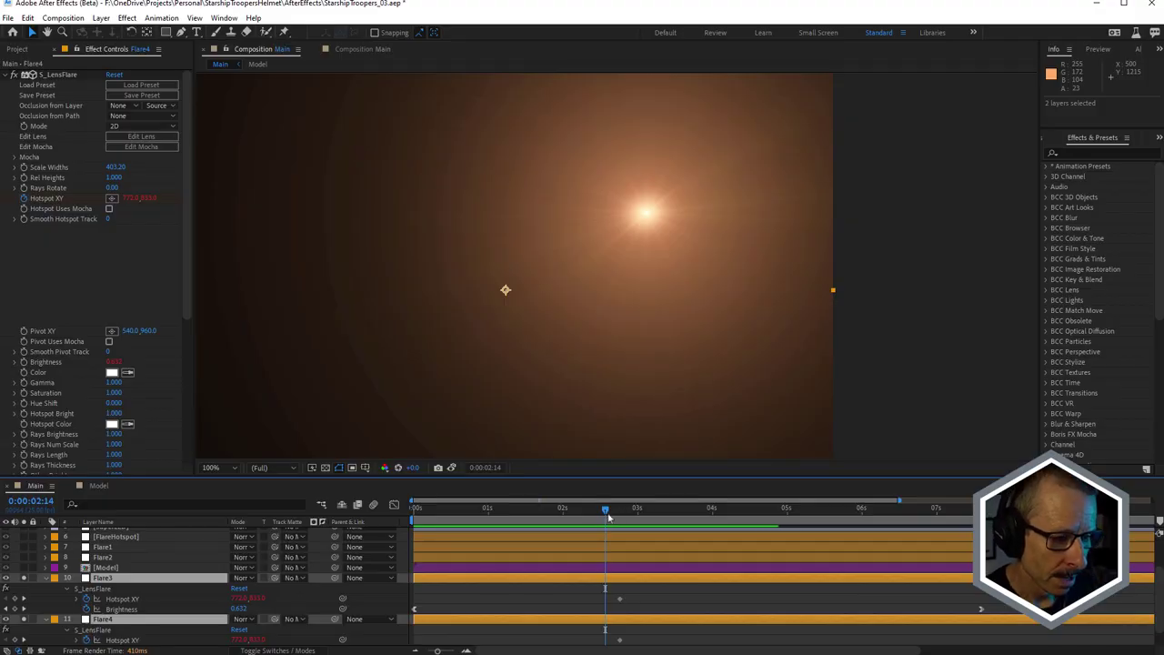
left_click(536, 509)
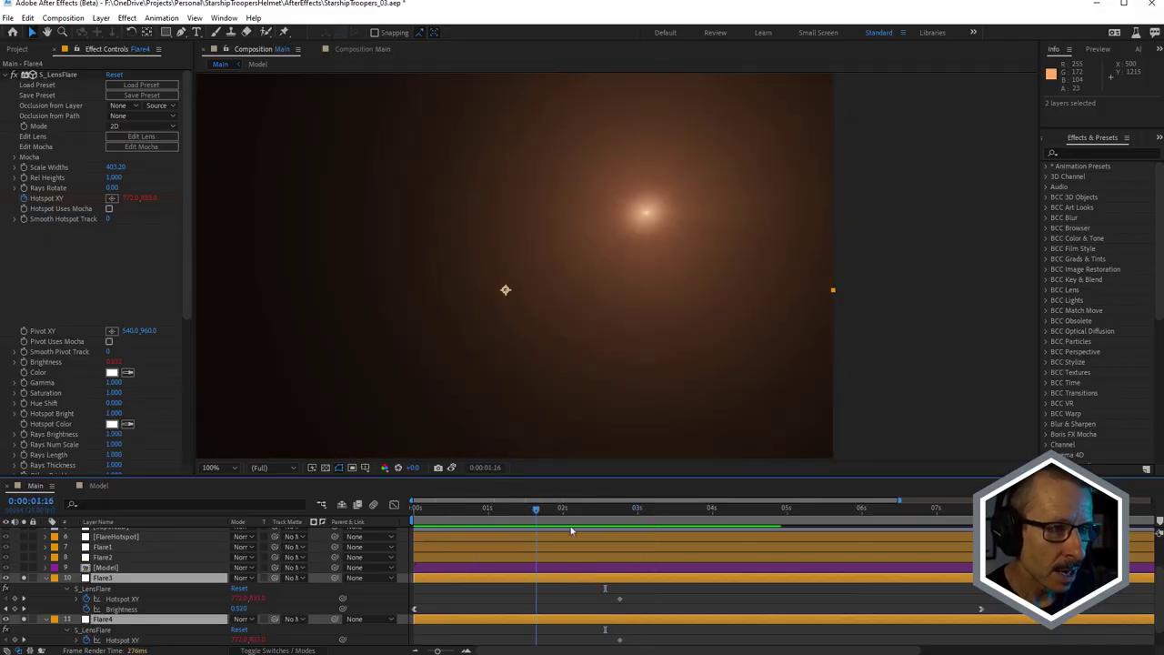
left_click(571, 531)
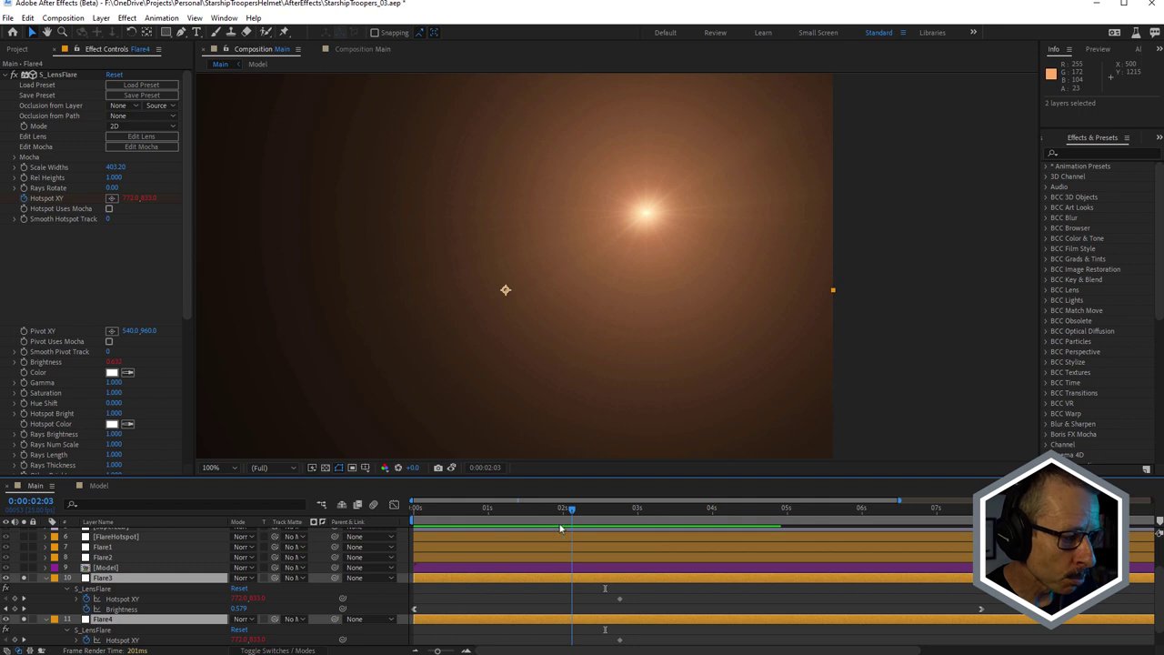
Inspect Flare3's Hotspot XY property and the FlareHotspot null, and collapse the Flare3 and Flare4 properties
left_click(124, 600)
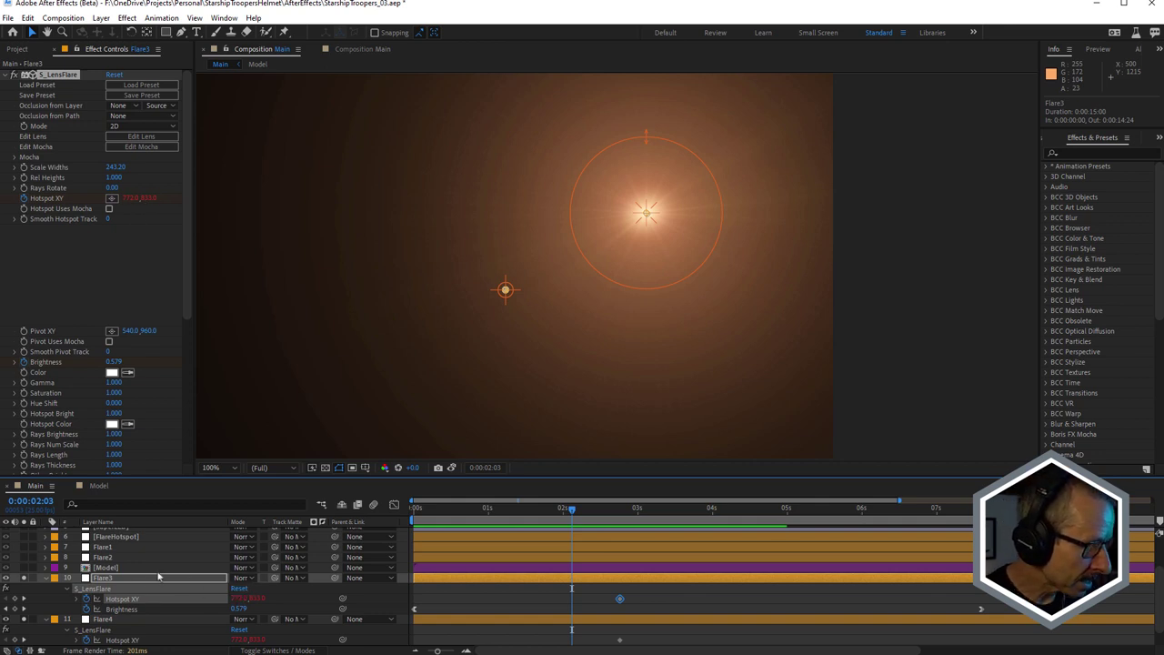
left_click(132, 537)
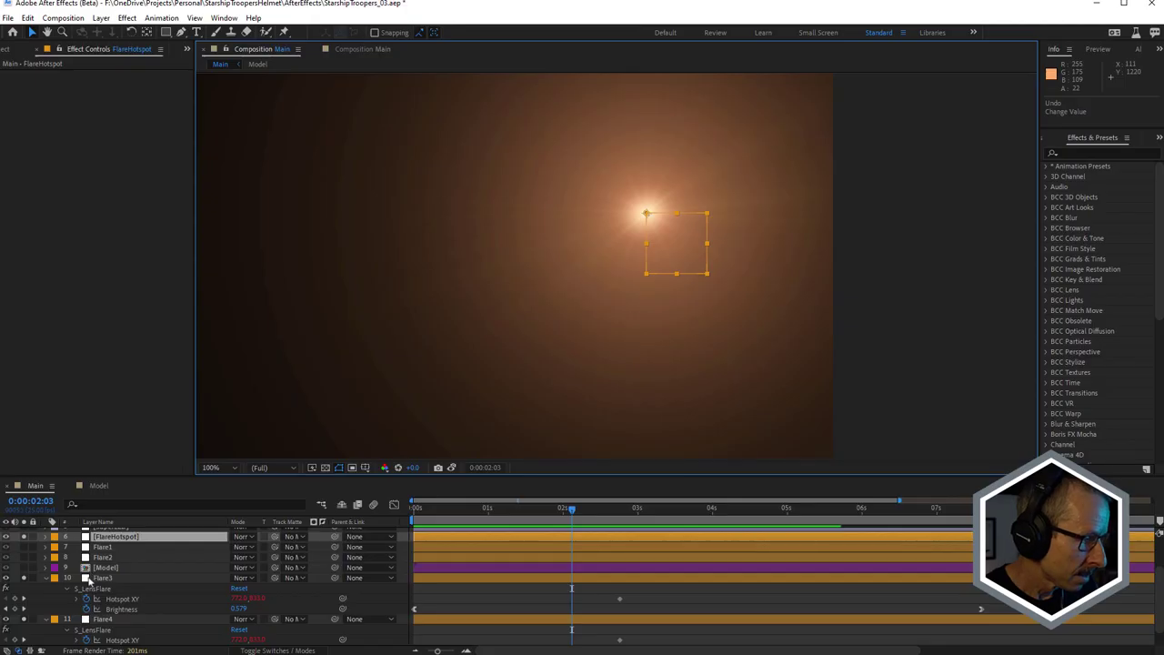
left_click(46, 577)
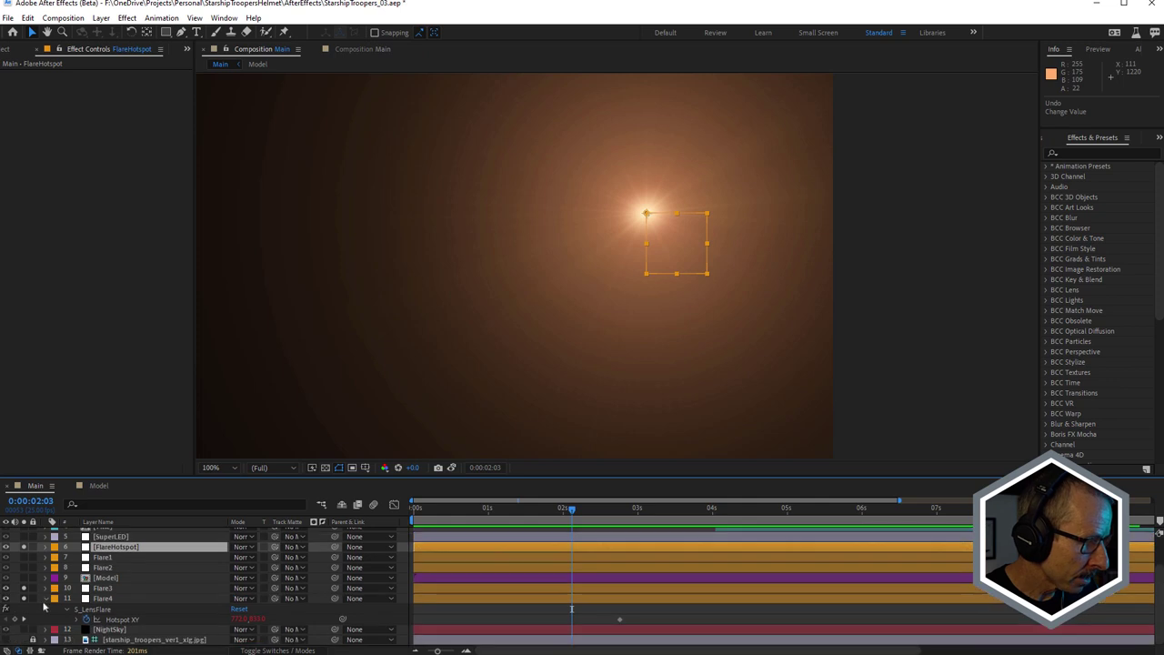
left_click(46, 598)
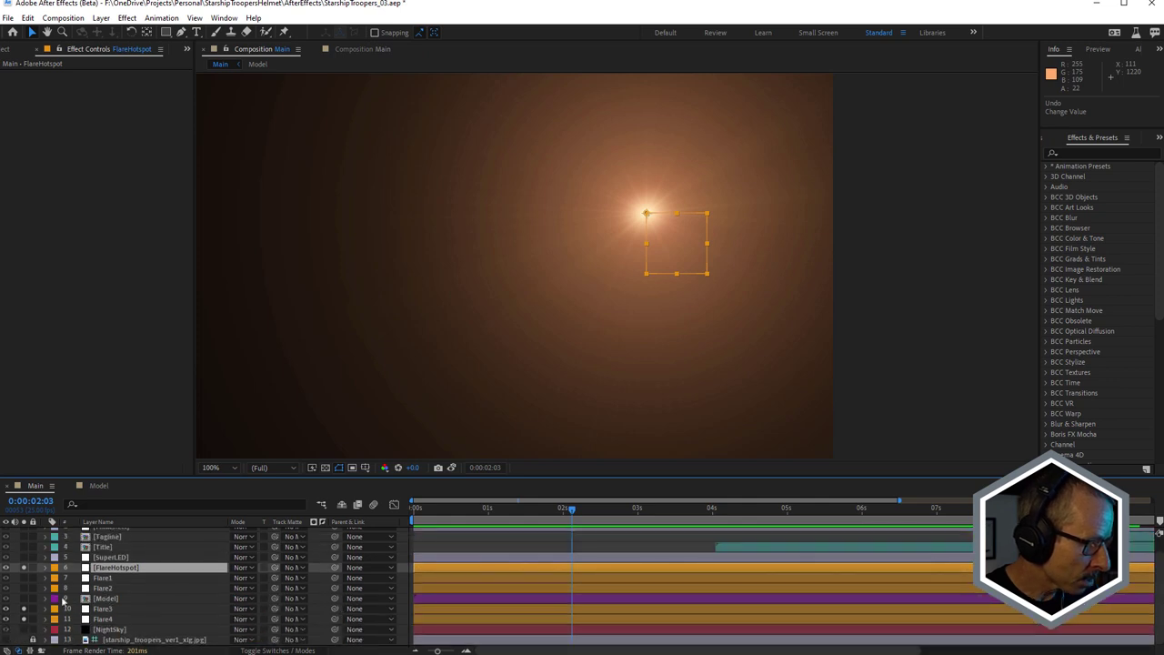
Solo the Model and Flare2 layers, go to 0:00:07:11, and show Flare2's Occlusion from Layer setting in full
left_click(25, 599)
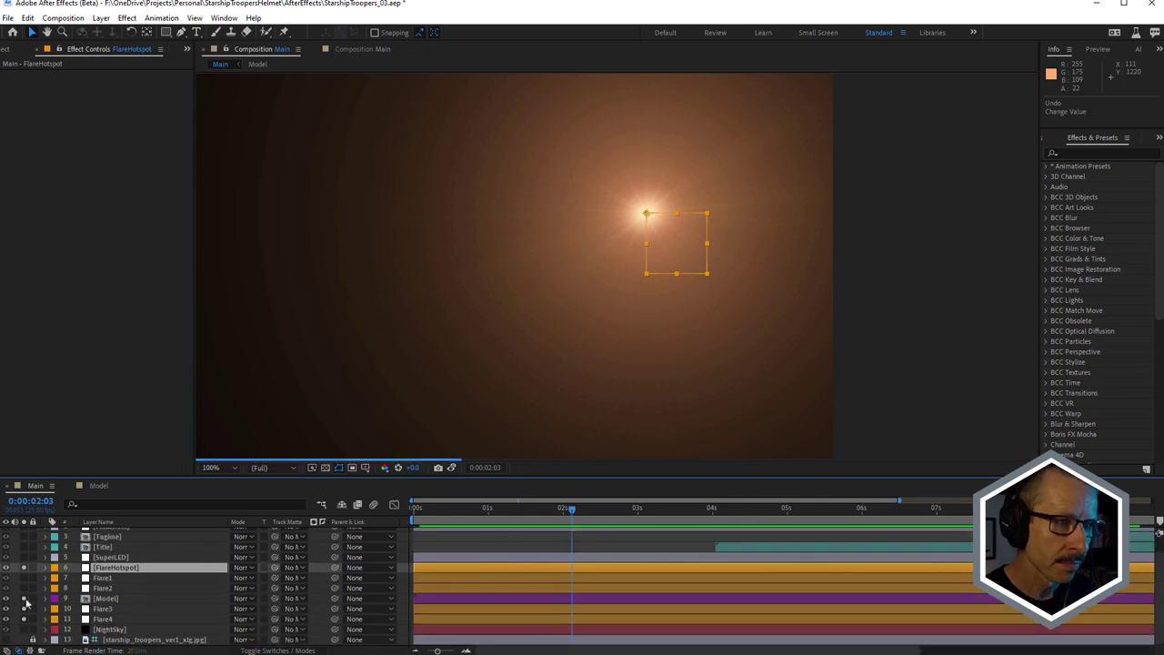
key("comma")
left_click(85, 589)
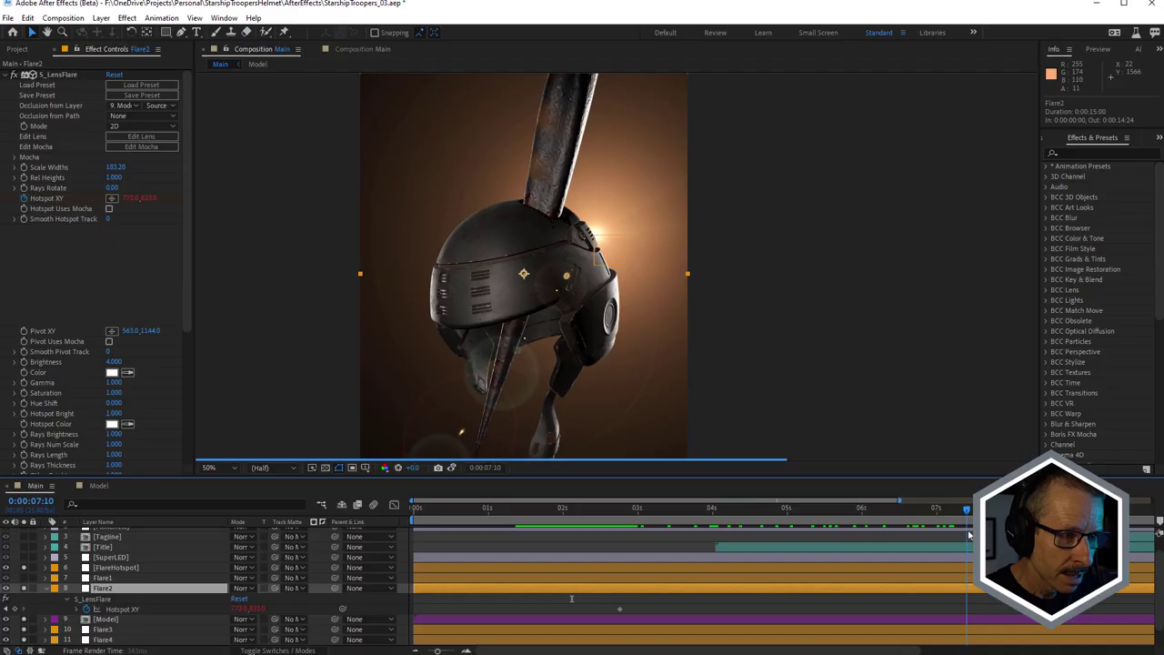
key("Page_Down")
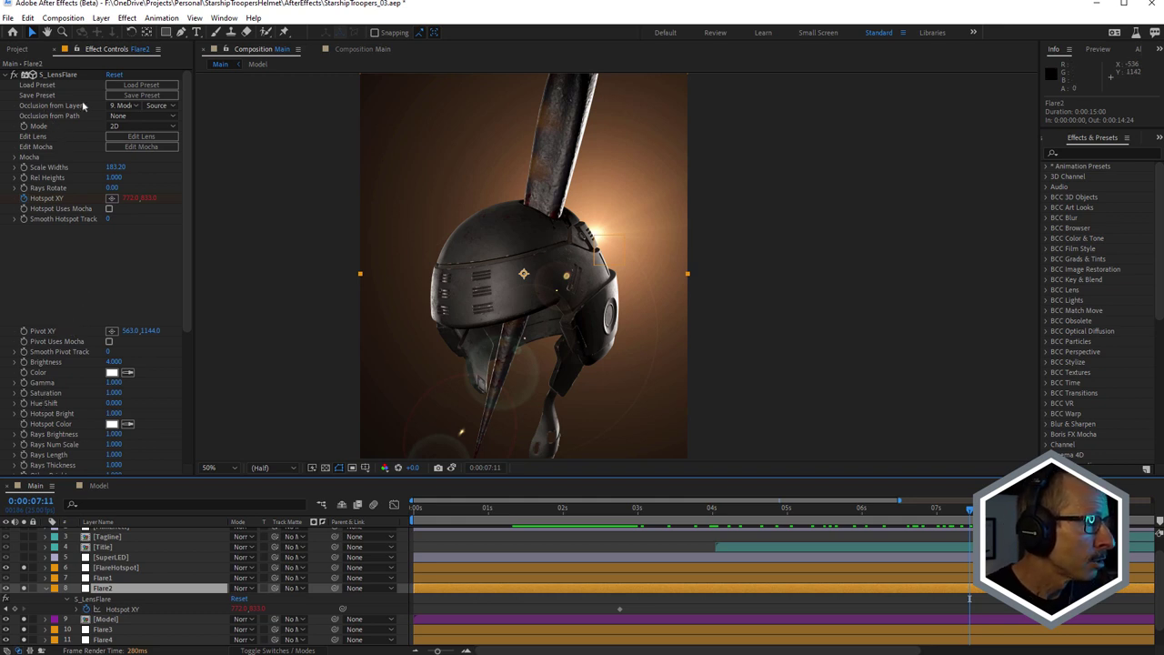
left_click_drag(190, 121, 244, 121)
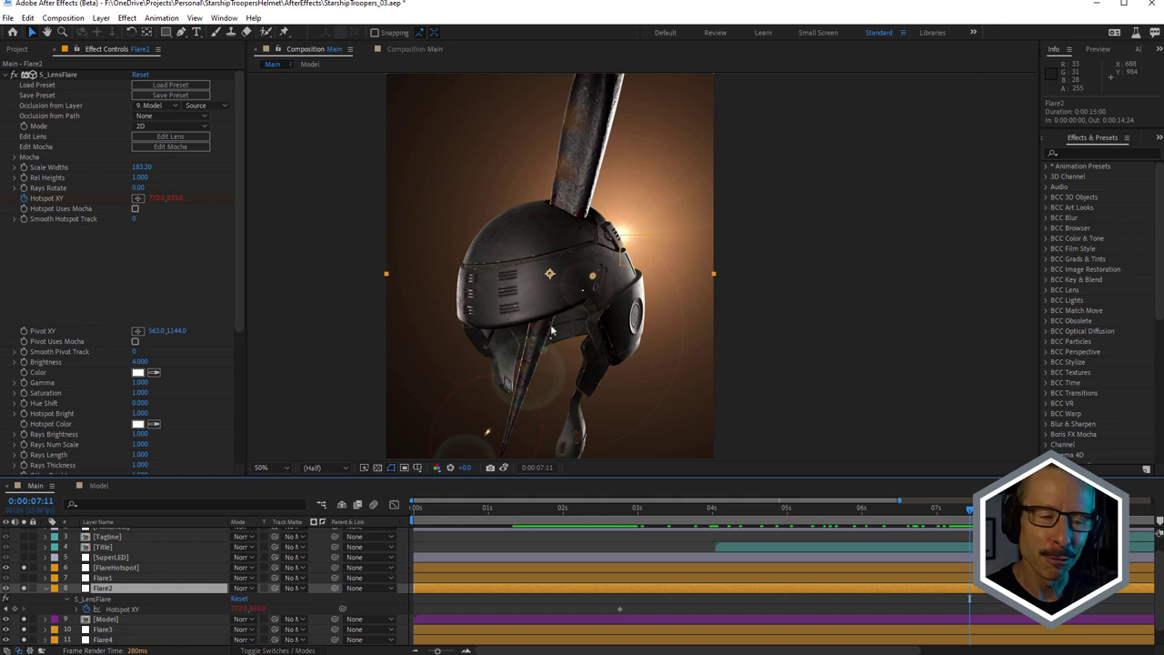
Solo only the starship_troopers_ver1_xlg.jpg reference layer and examine the original poster's lens flare elements up close and in full
scroll(181, 587, "down", 1)
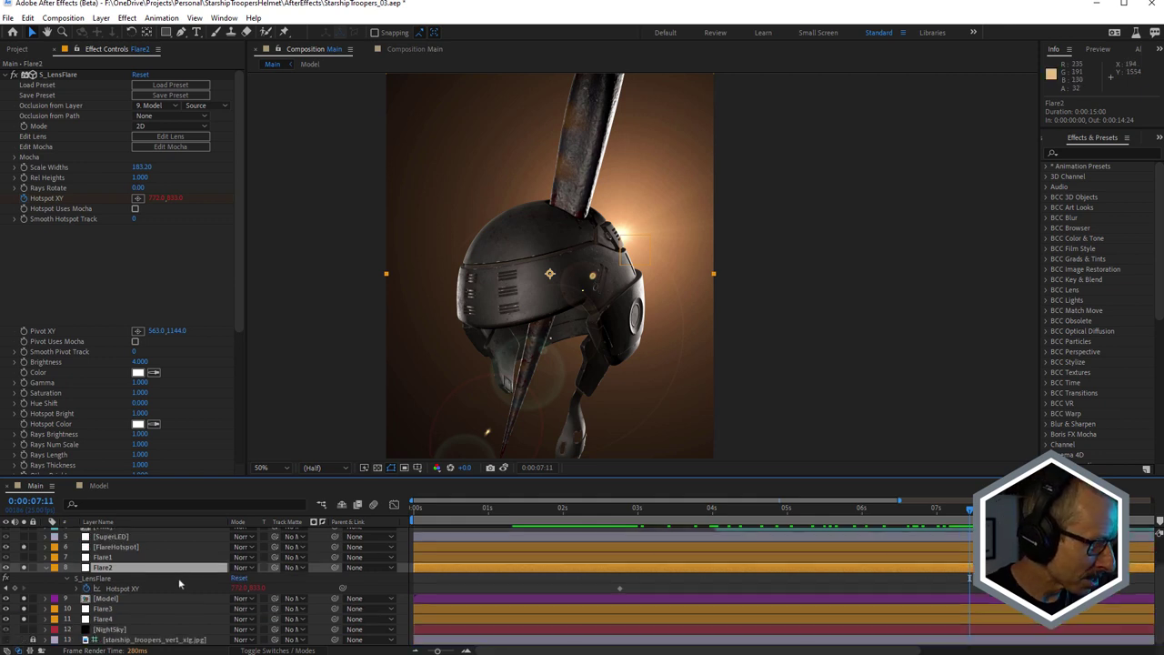
left_click(26, 640)
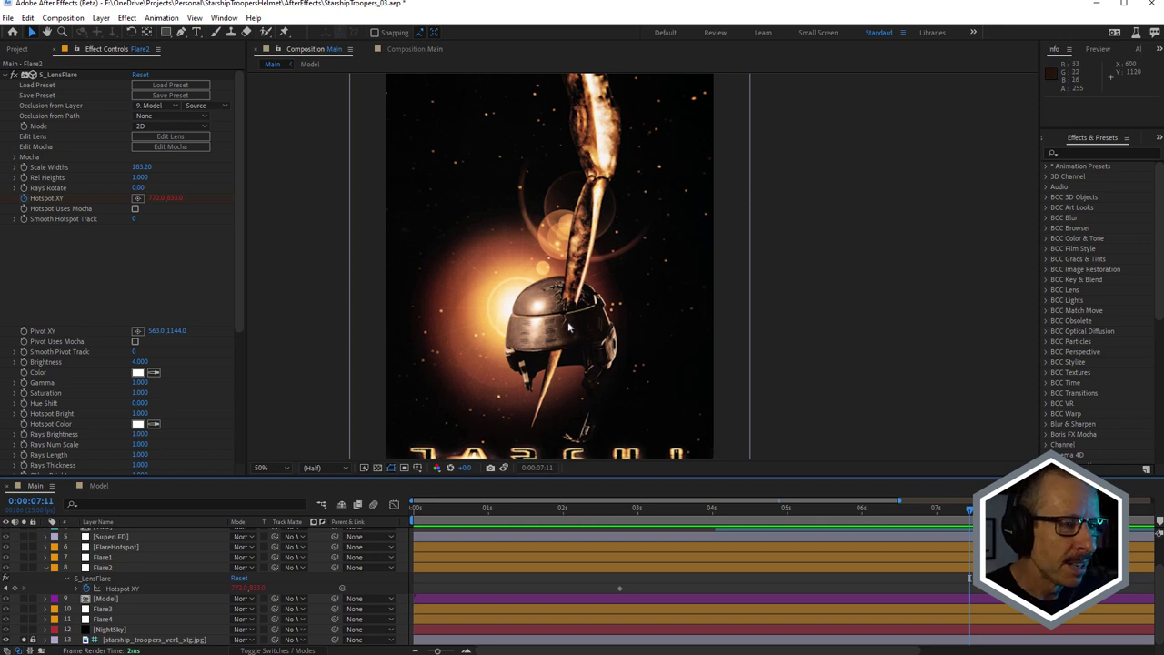
scroll(545, 273, "up", 2)
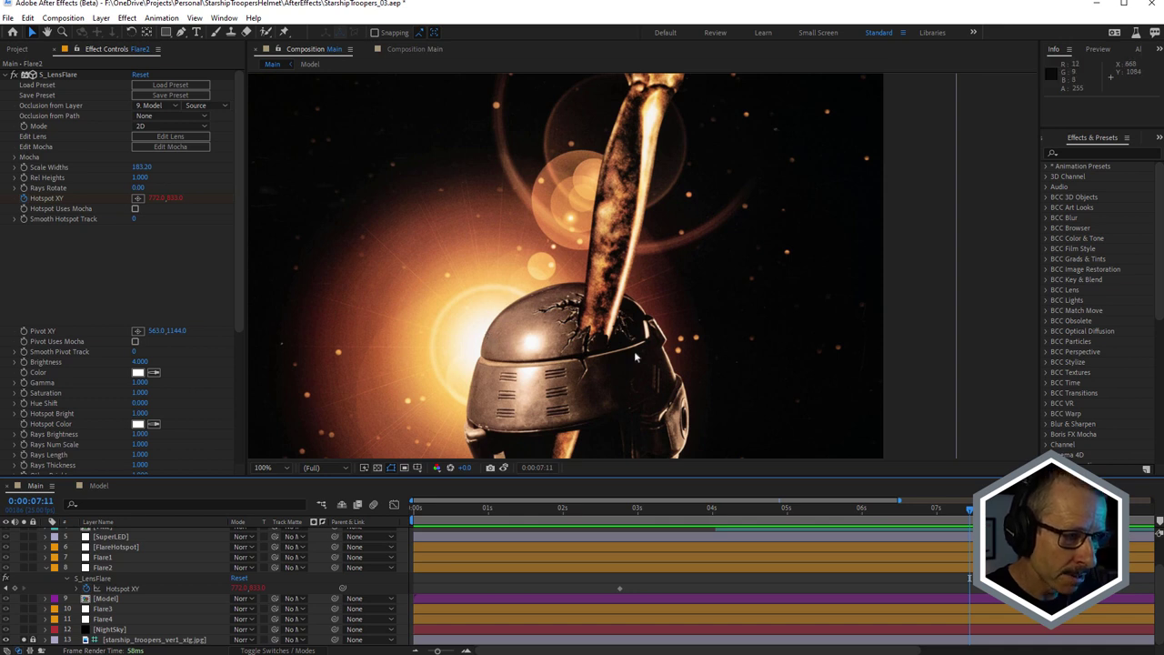
scroll(582, 235, "down", 4)
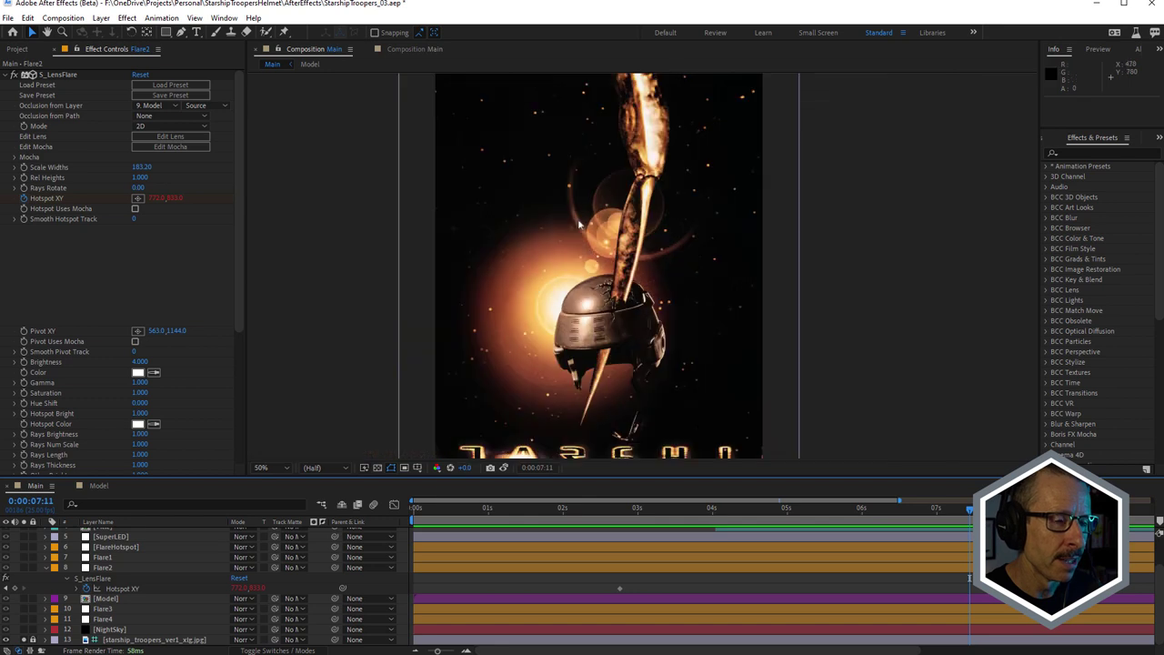
scroll(668, 238, "up", 2)
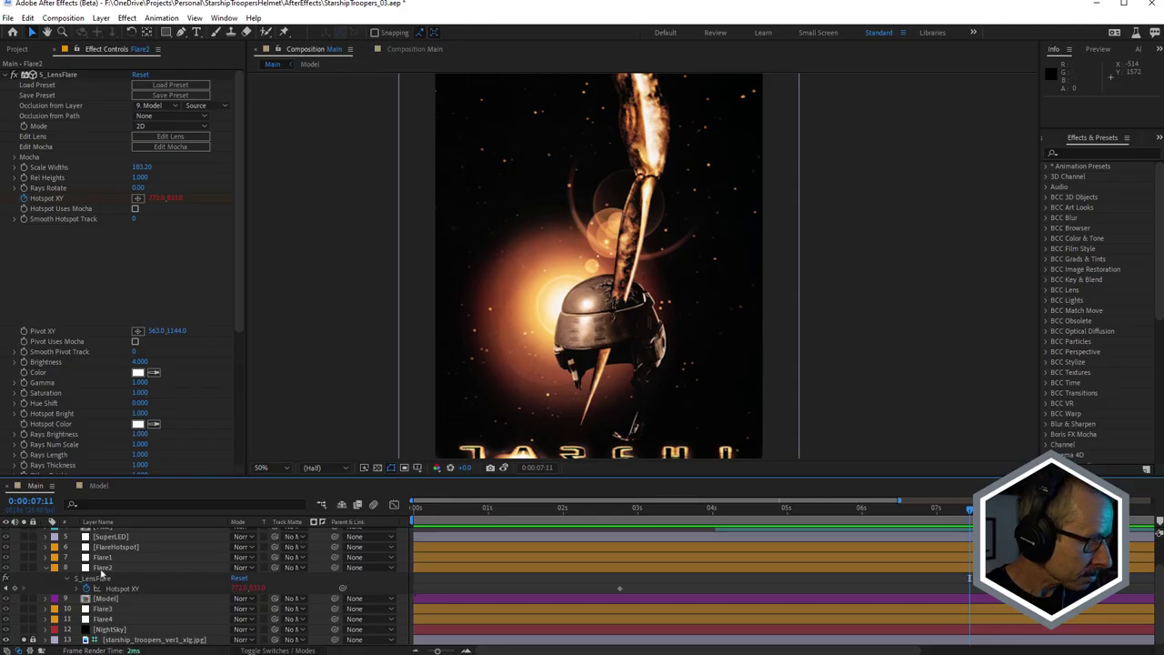
Replace the reference poster with the soloed Flare2, Model, Flare3 and Flare4 layers, viewed at 100% magnification
left_click(102, 569)
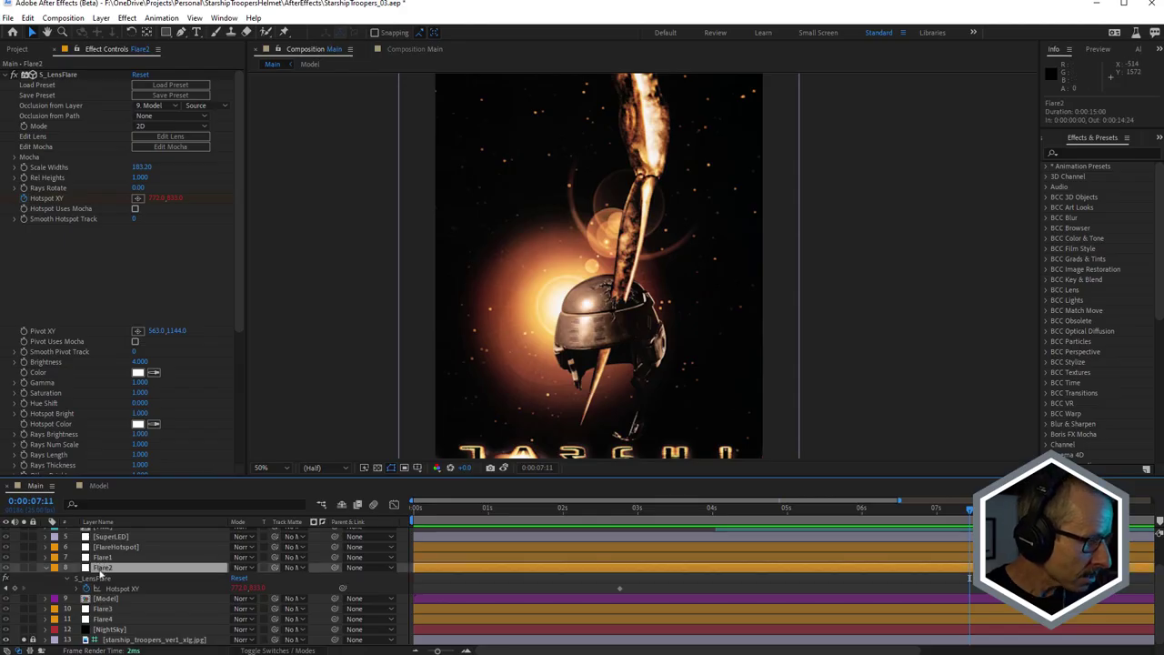
left_click(23, 567)
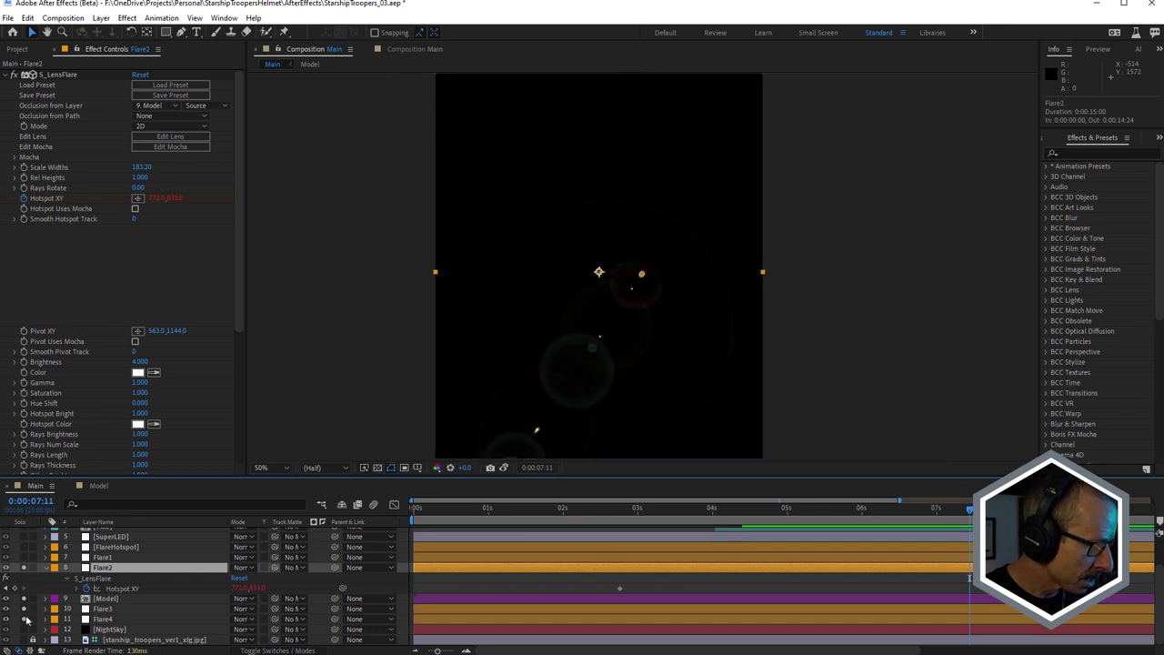
left_click(28, 619)
key("/")
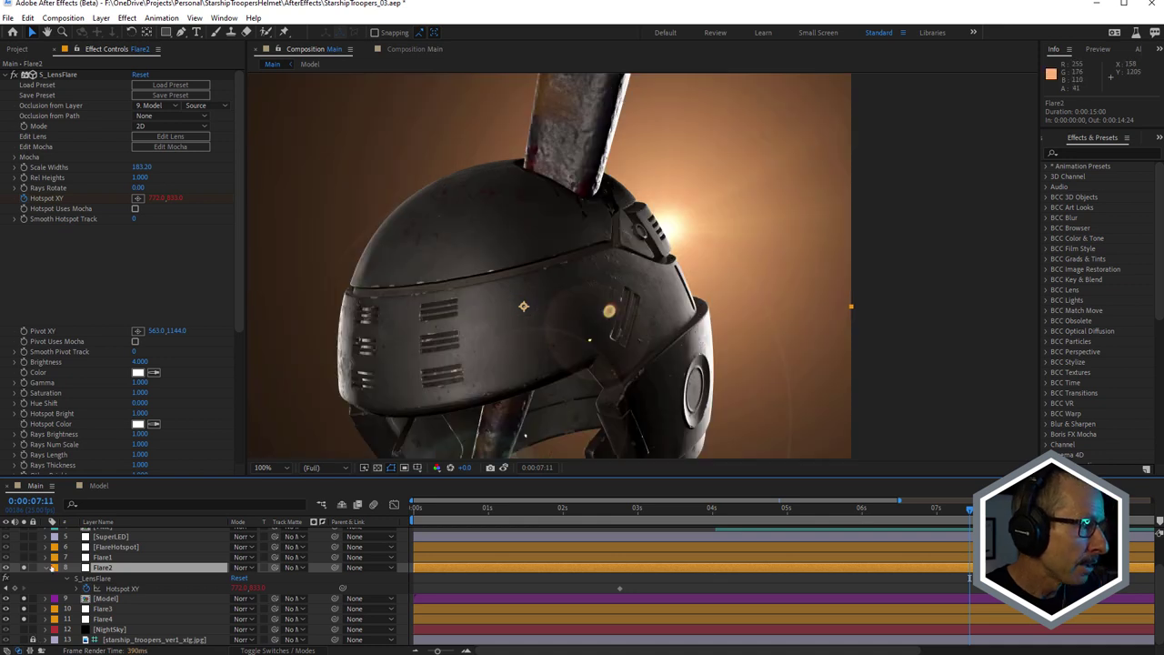
Solo Flare1 as well and scrub between about 5:20 and 7:01 to examine how the helmet occludes the flare
left_click(100, 556)
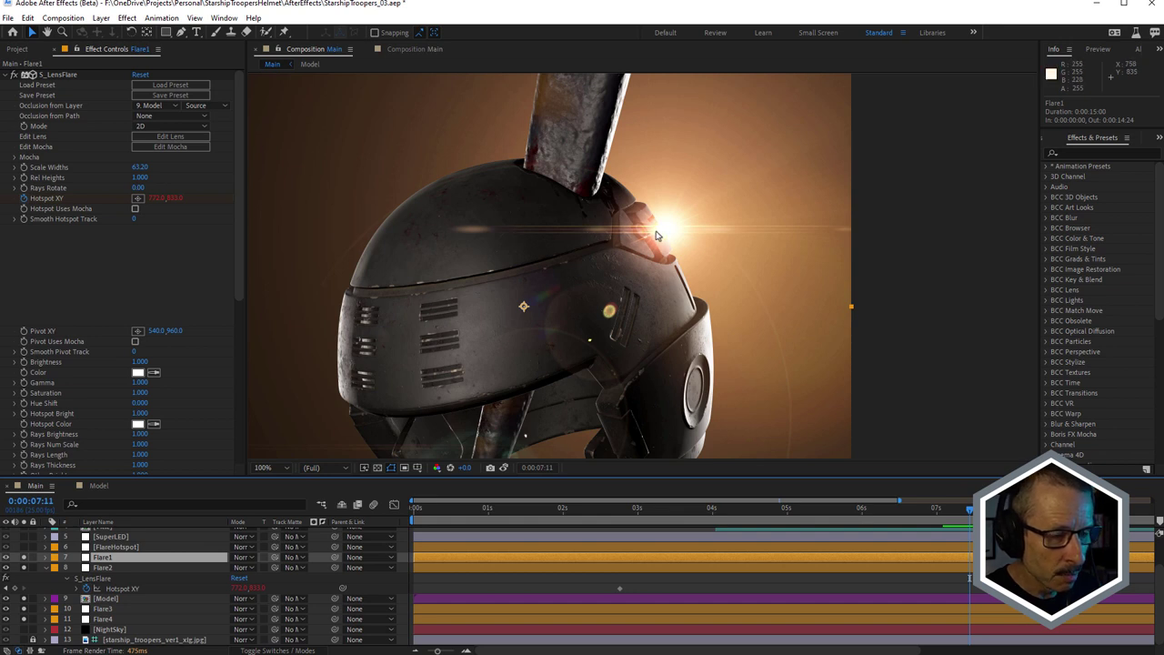
key("ctrl+z")
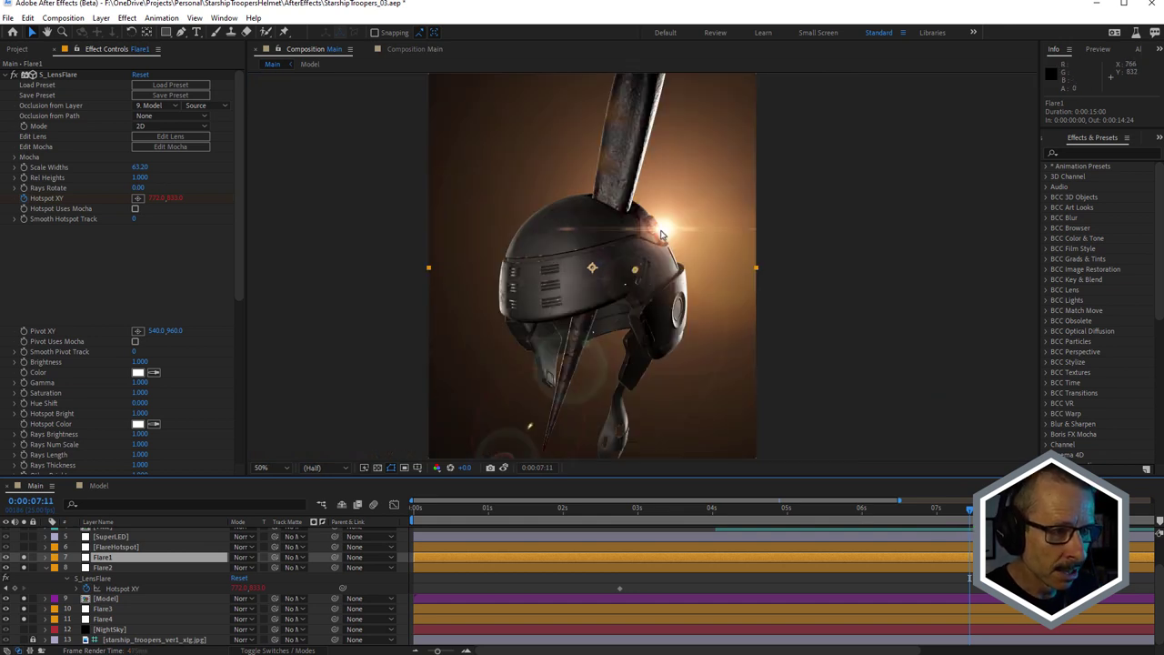
scroll(651, 234, "up", 2)
left_click(897, 513)
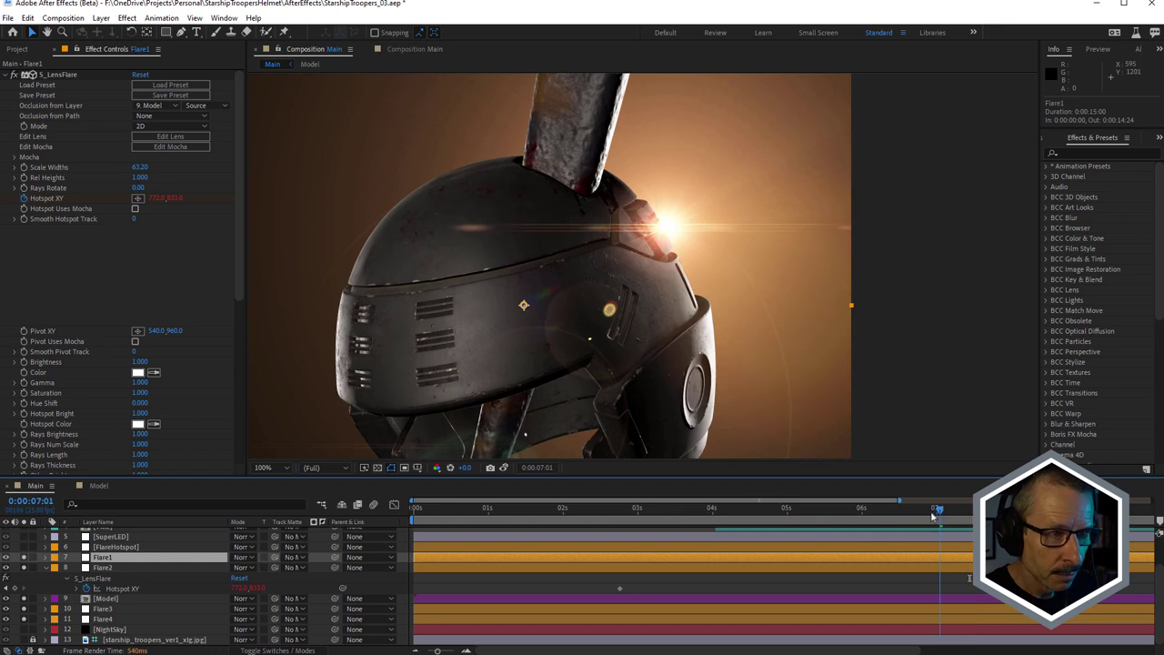
left_click(857, 526)
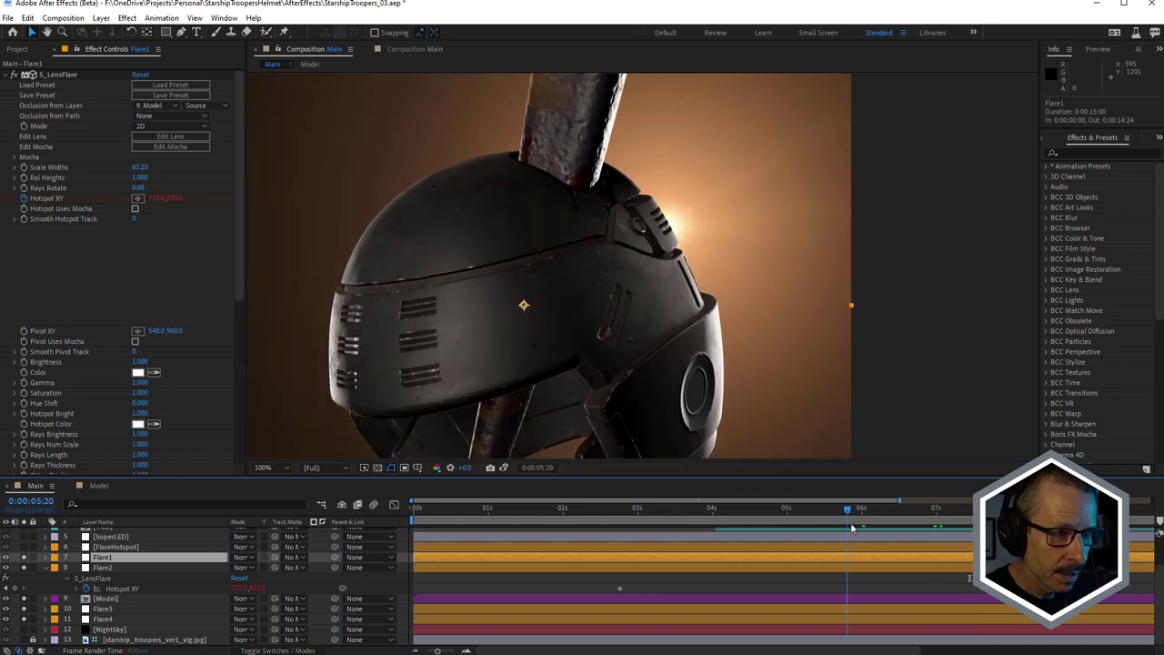
left_click(864, 529)
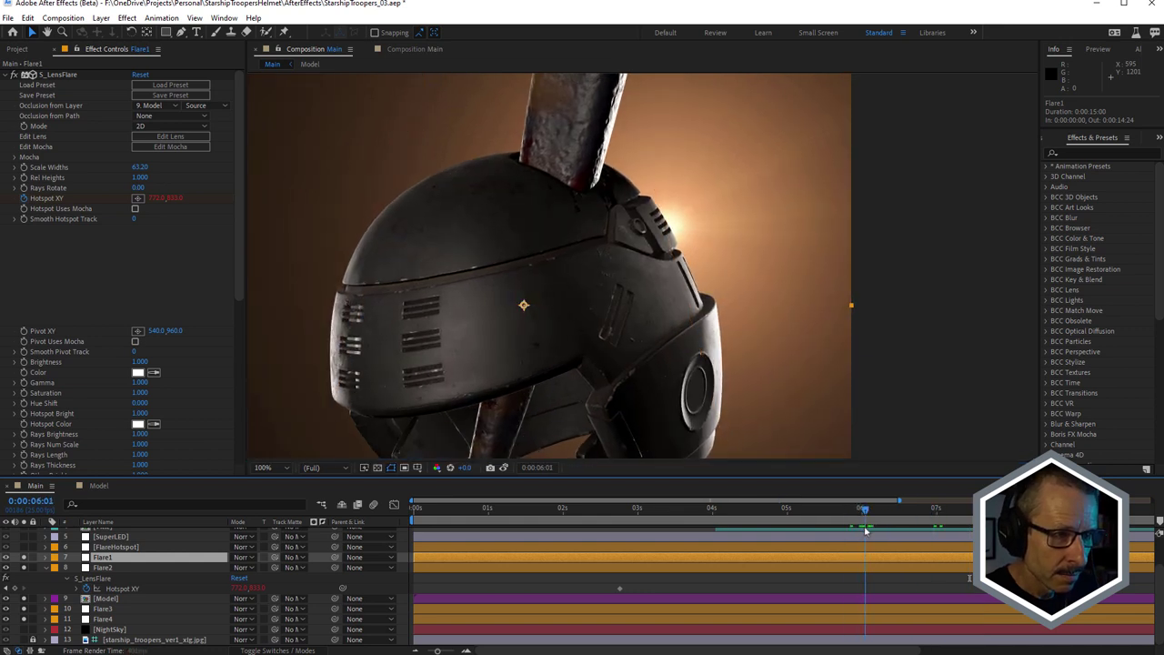
left_click_drag(866, 531, 931, 552)
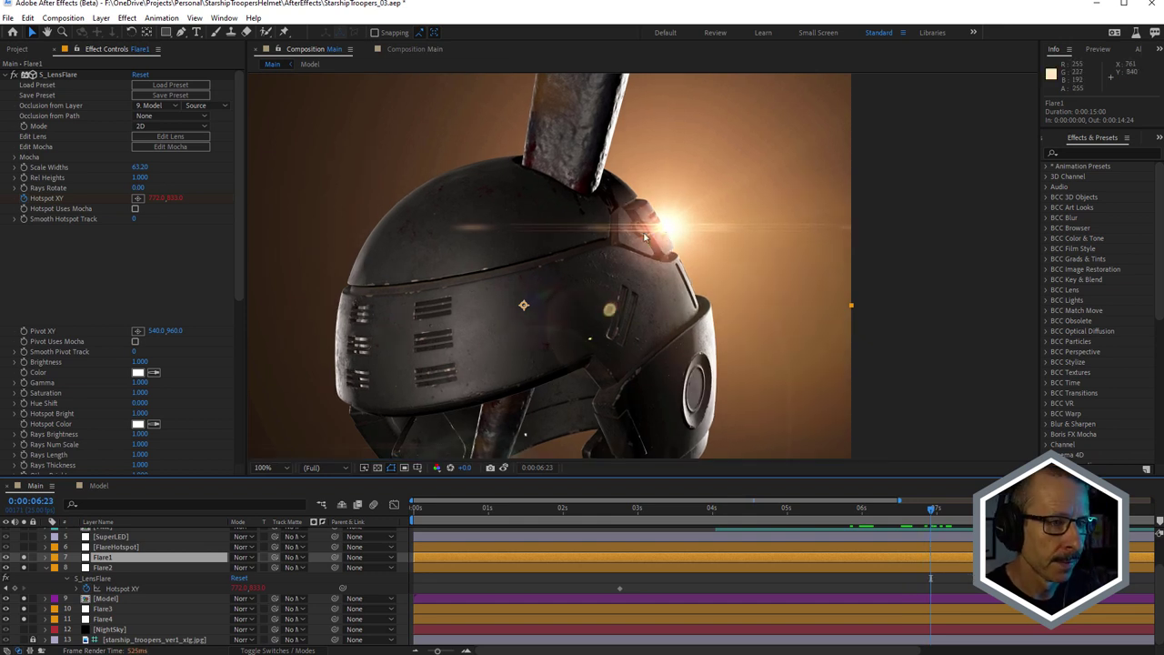
Try moving the FlareHotspot null in the composition to shift all the linked lens flares together
scroll(644, 238, "down", 2)
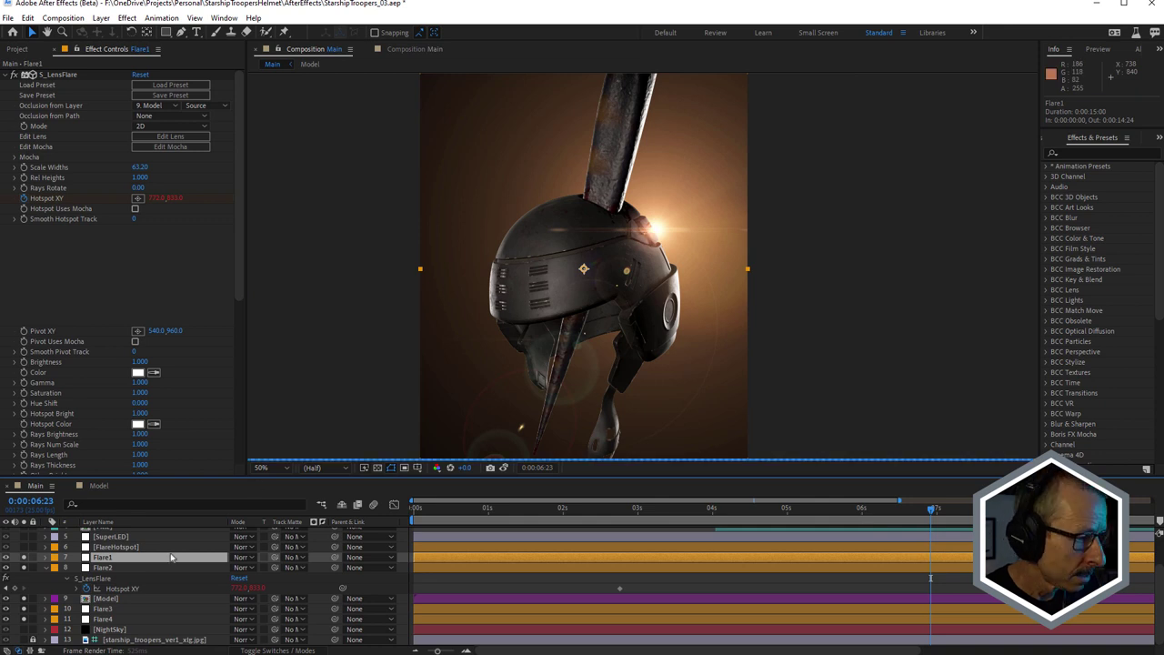
left_click(117, 549)
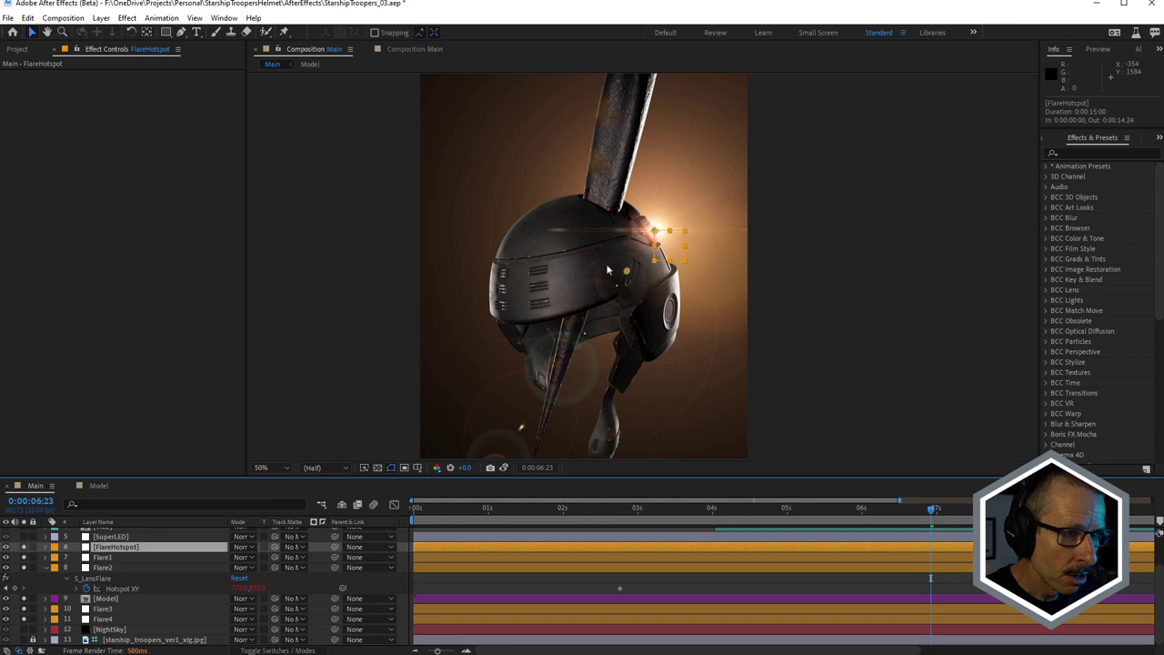
left_click(665, 239)
mouse_move(665, 238)
left_mouse_down()
mouse_move(629, 219)
mouse_move(637, 162)
mouse_move(645, 229)
mouse_move(661, 243)
left_mouse_up()
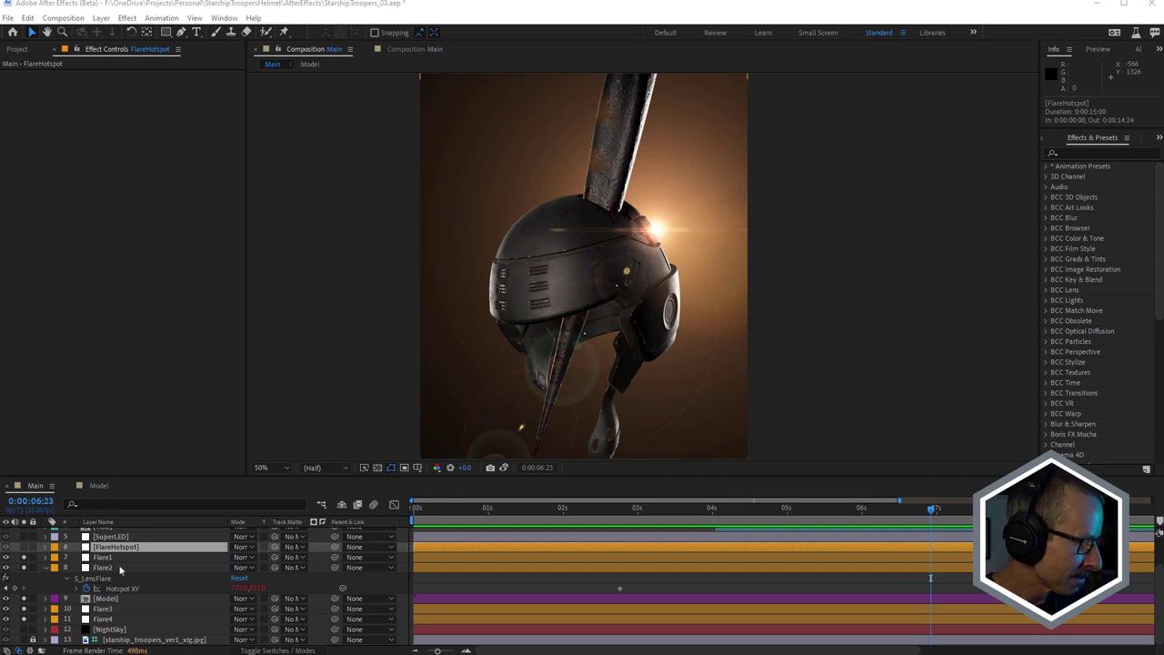
scroll(117, 578, "up", 1)
scroll(117, 578, "down", 1)
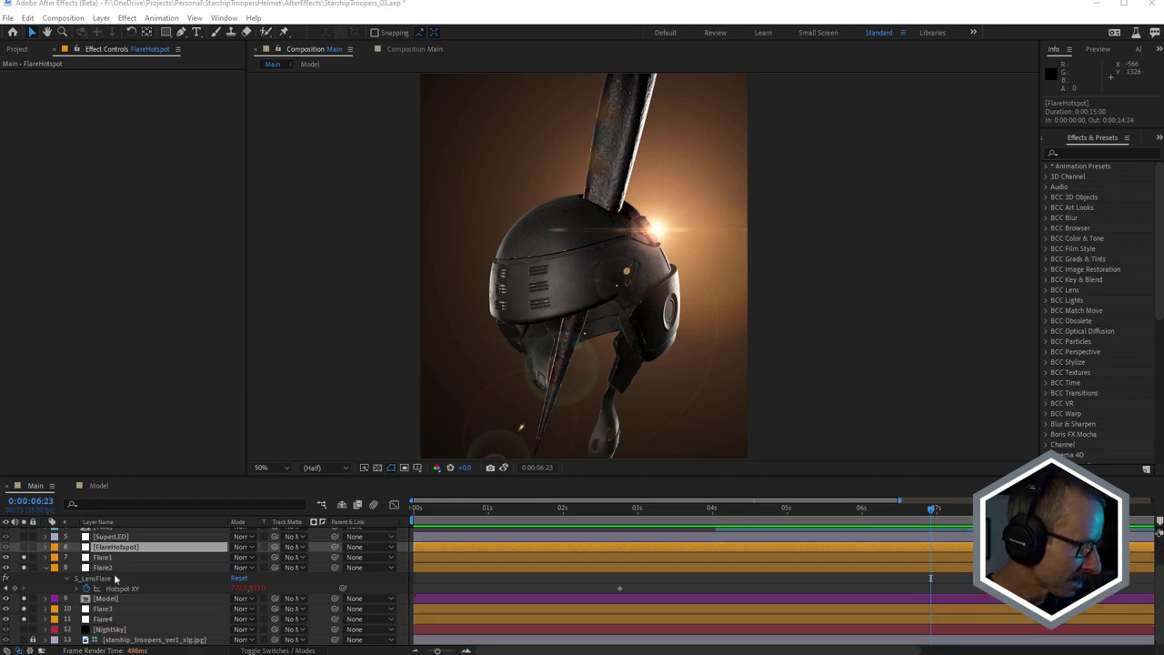
Enable the BCC+Film Stocks effect on the Model layer and view the helmet at 100% magnification
left_click(113, 599)
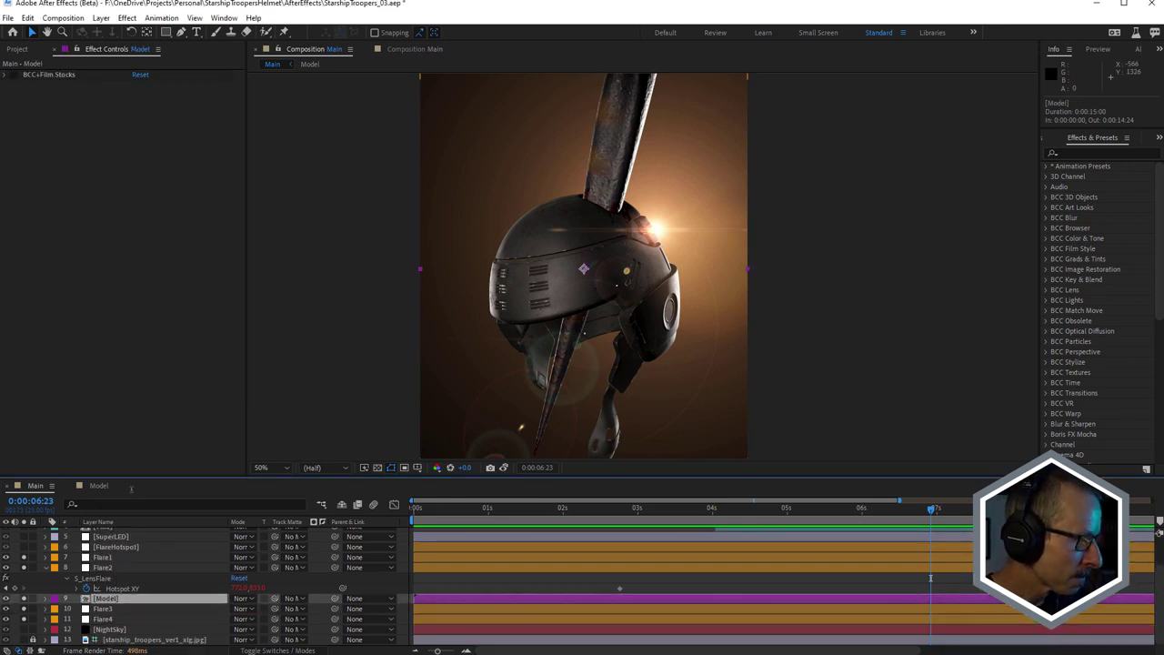
left_click(13, 77)
key("slash")
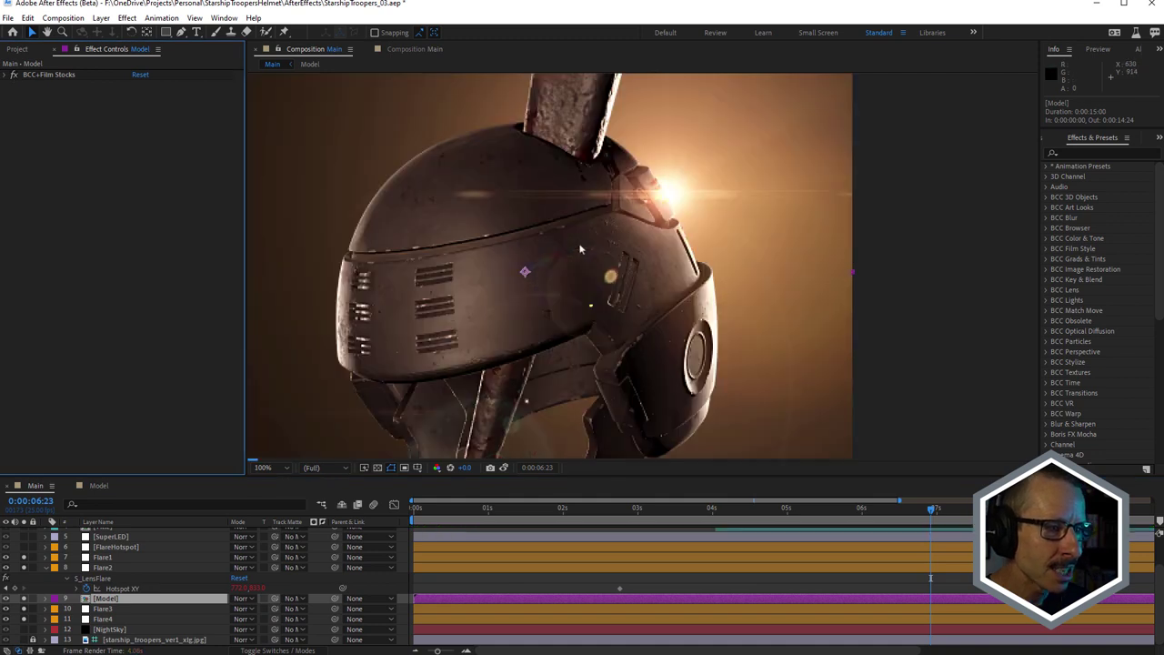
Open the Film Stocks effect in the FX Editor and try The Royal Tenenbaums 1 preset on the helmet
left_click(5, 77)
left_click(63, 100)
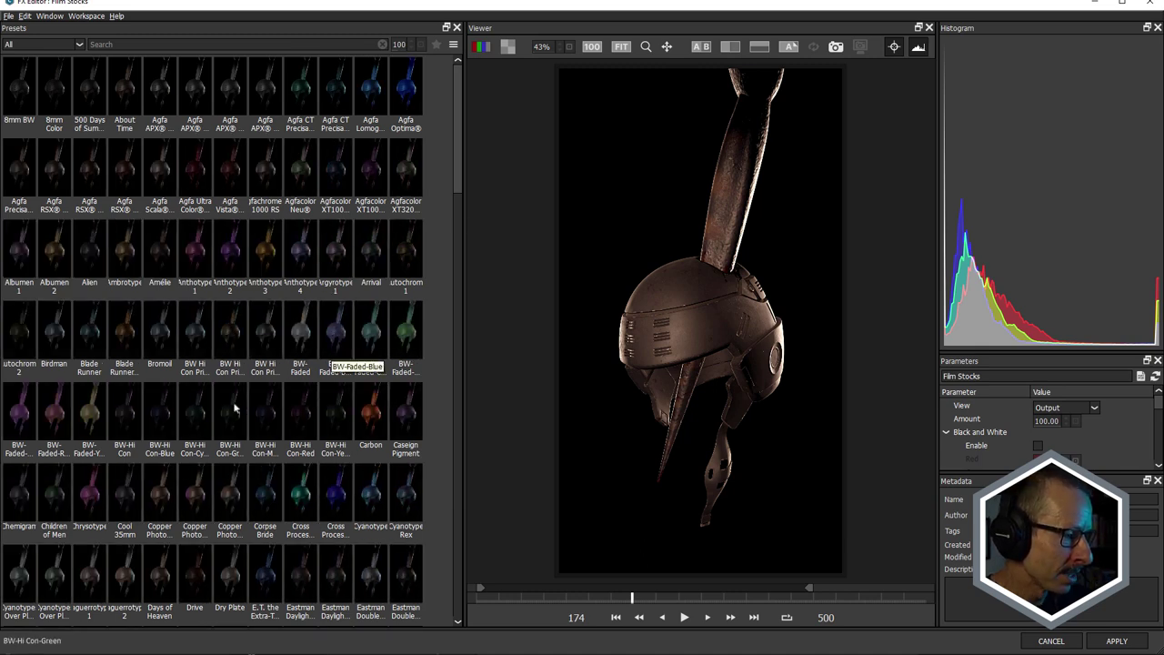
scroll(262, 316, "down", 6)
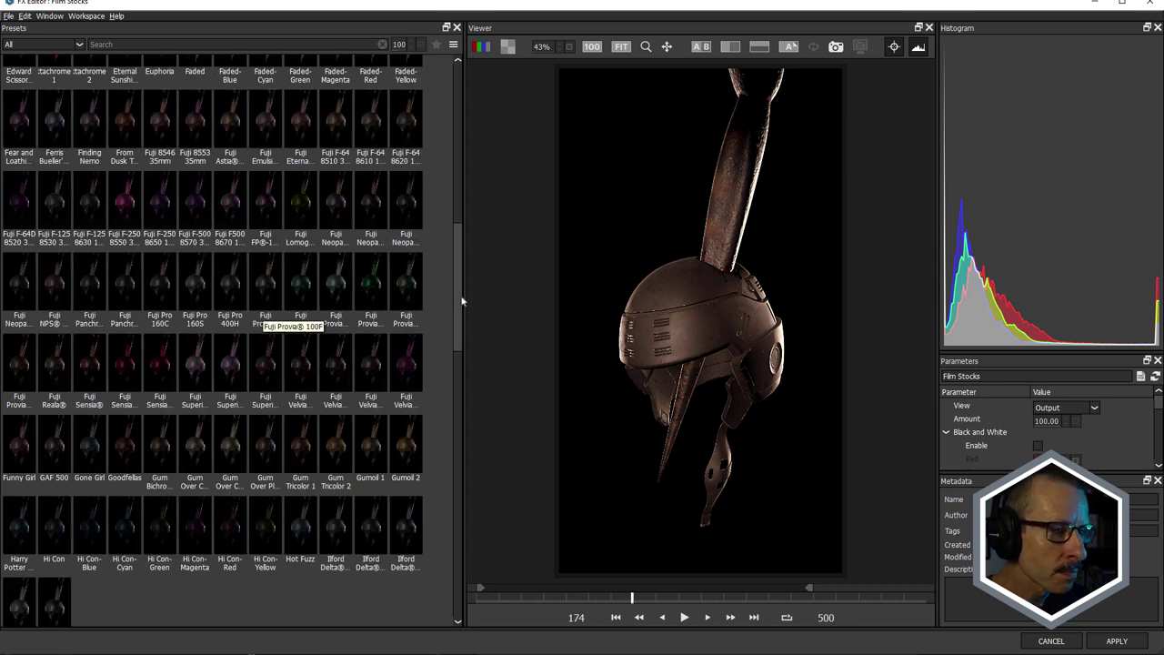
scroll(460, 316, "down", 1)
left_click_drag(460, 316, 440, 550)
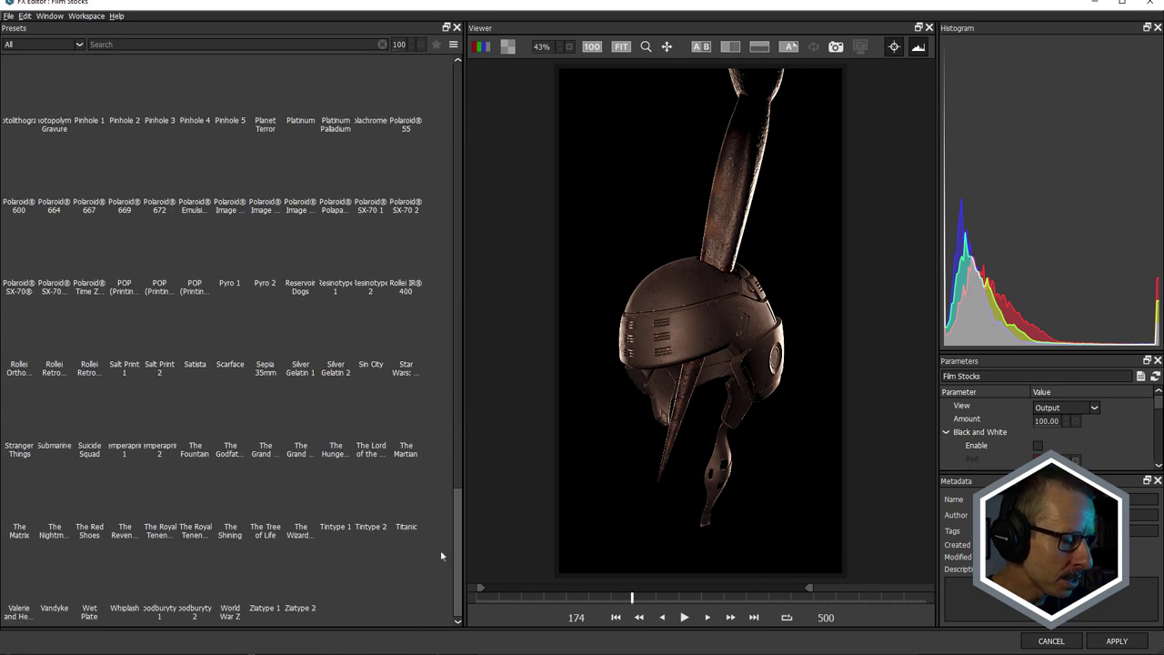
left_click(163, 494)
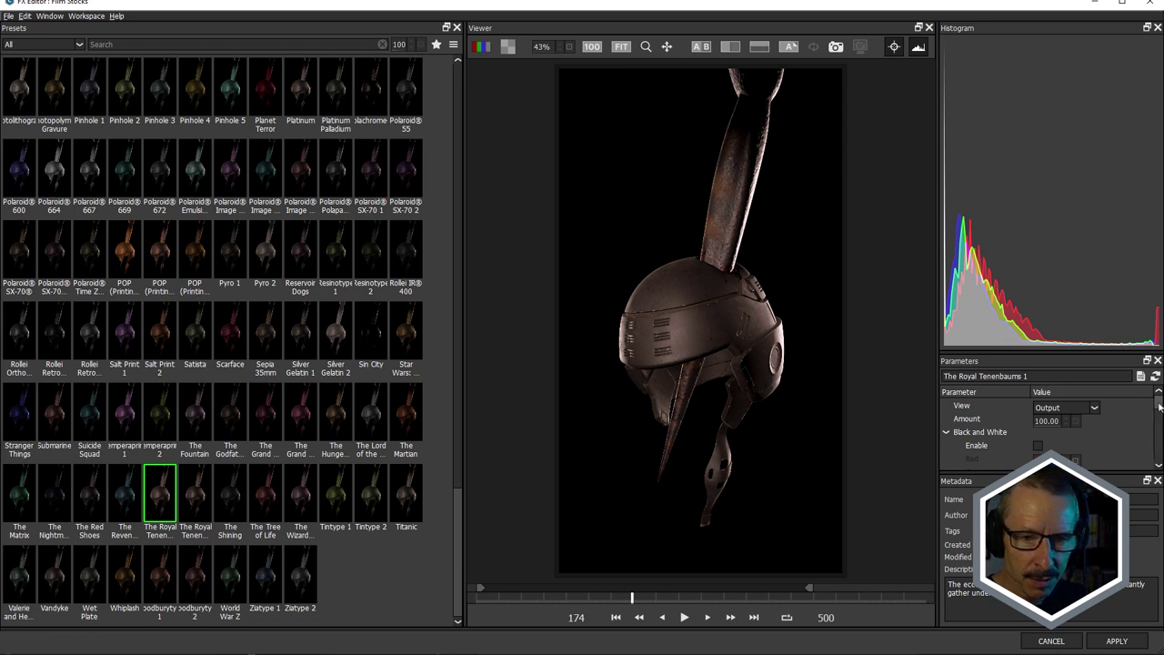
Try a Filter opacity of 29 on the preset and discard the FX Editor changes
scroll(1153, 408, "down", 3)
left_click_drag(1072, 356, 1069, 111)
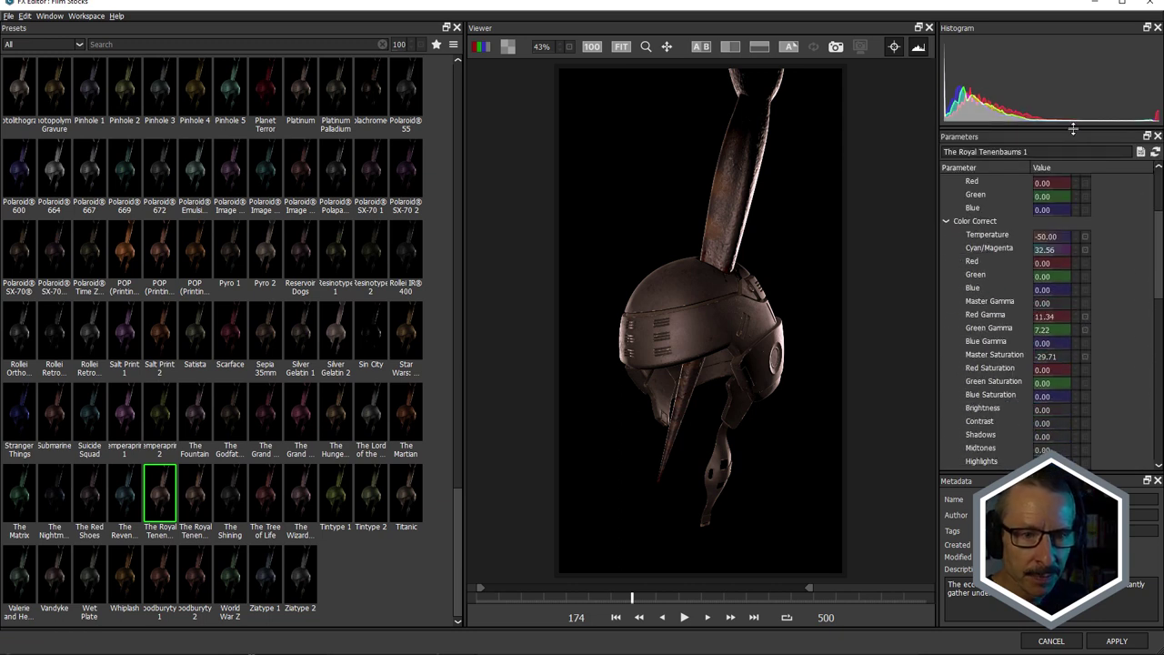
scroll(1154, 275, "down", 4)
scroll(991, 332, "down", 1)
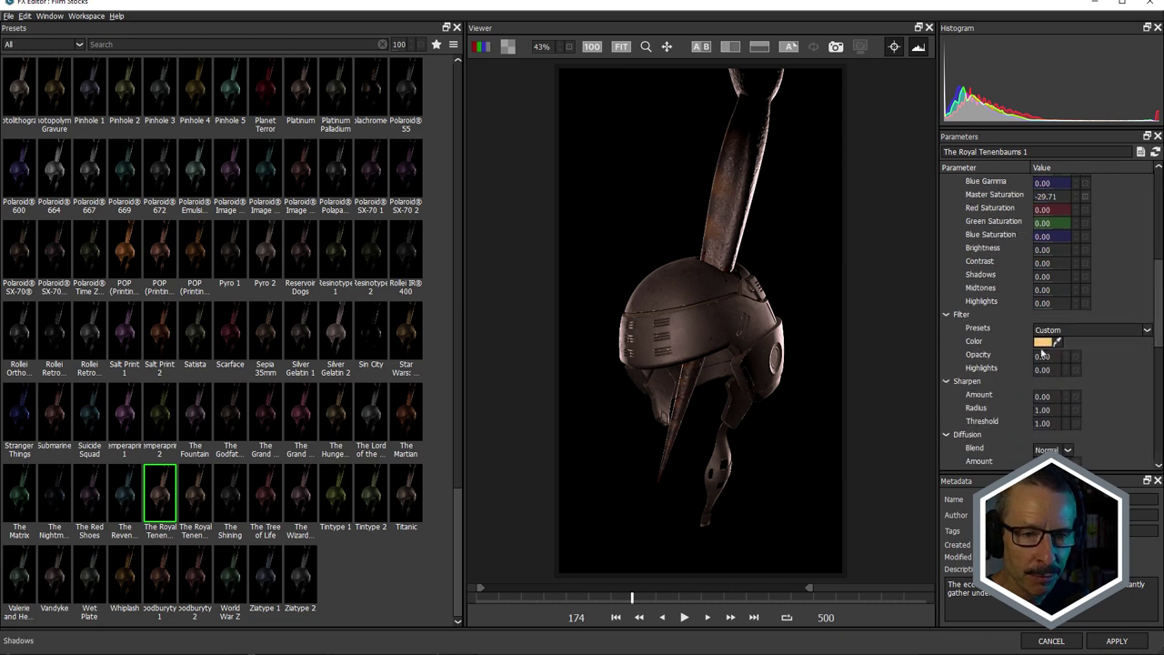
left_click_drag(1067, 356, 1066, 357)
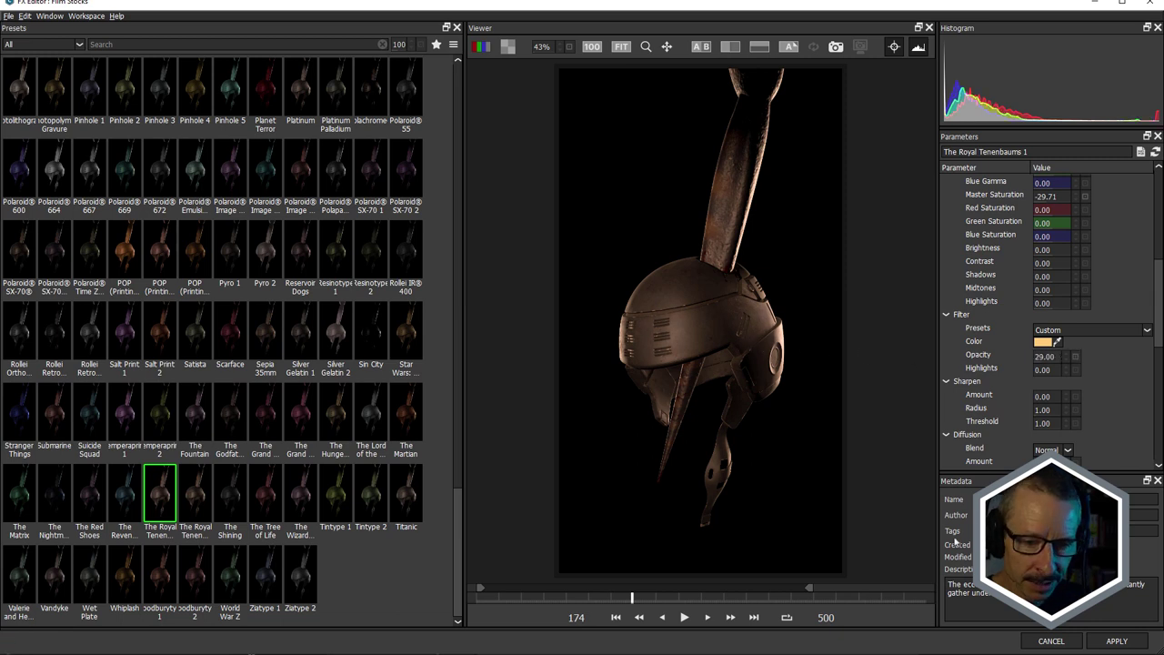
left_click(1067, 642)
left_click(577, 344)
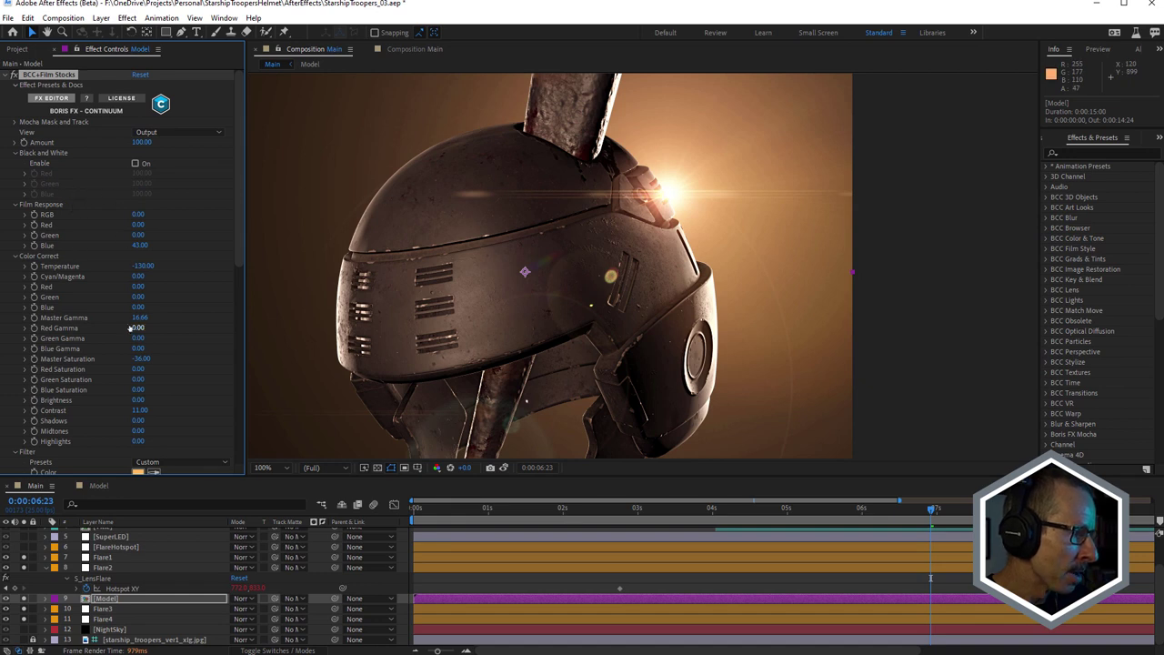
Try a Sharpen amount of 0 in the Model layer's Film Stocks effect and undo the change
left_click_drag(240, 245, 237, 320)
scroll(223, 325, "down", 1)
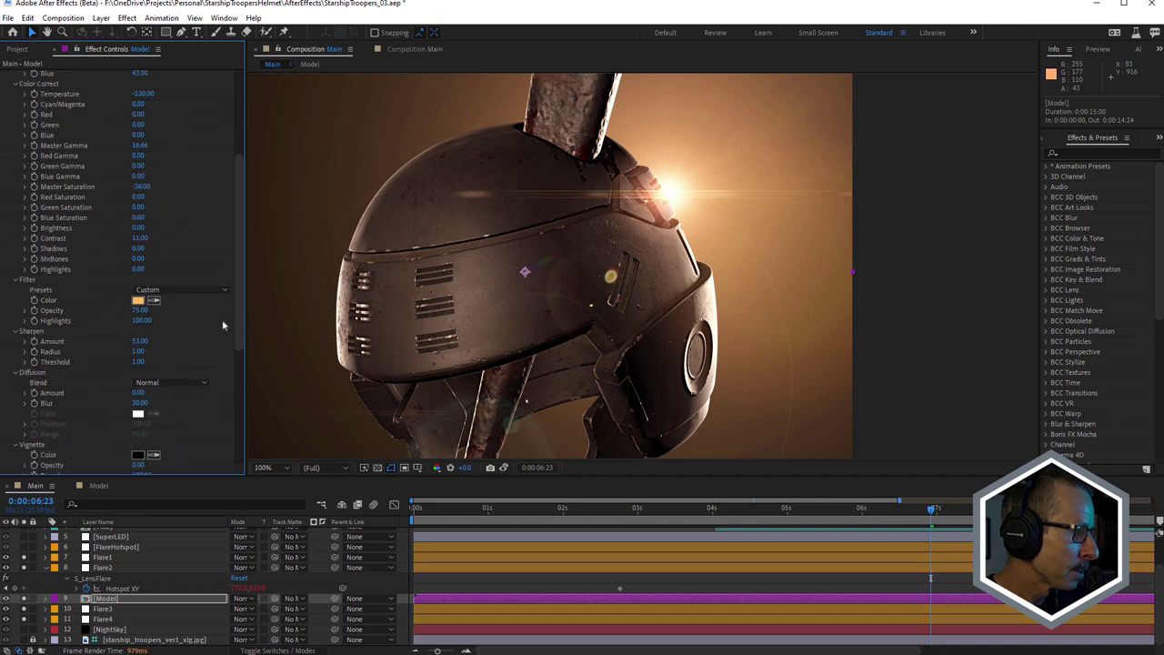
left_click(141, 342)
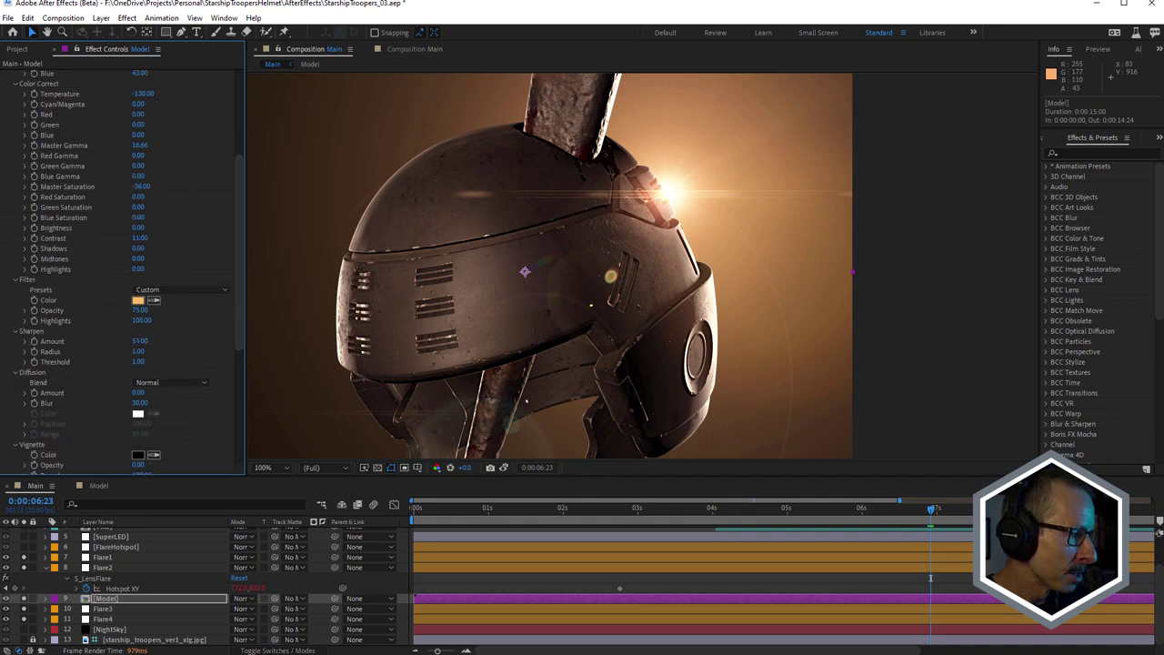
type("0")
key("Return")
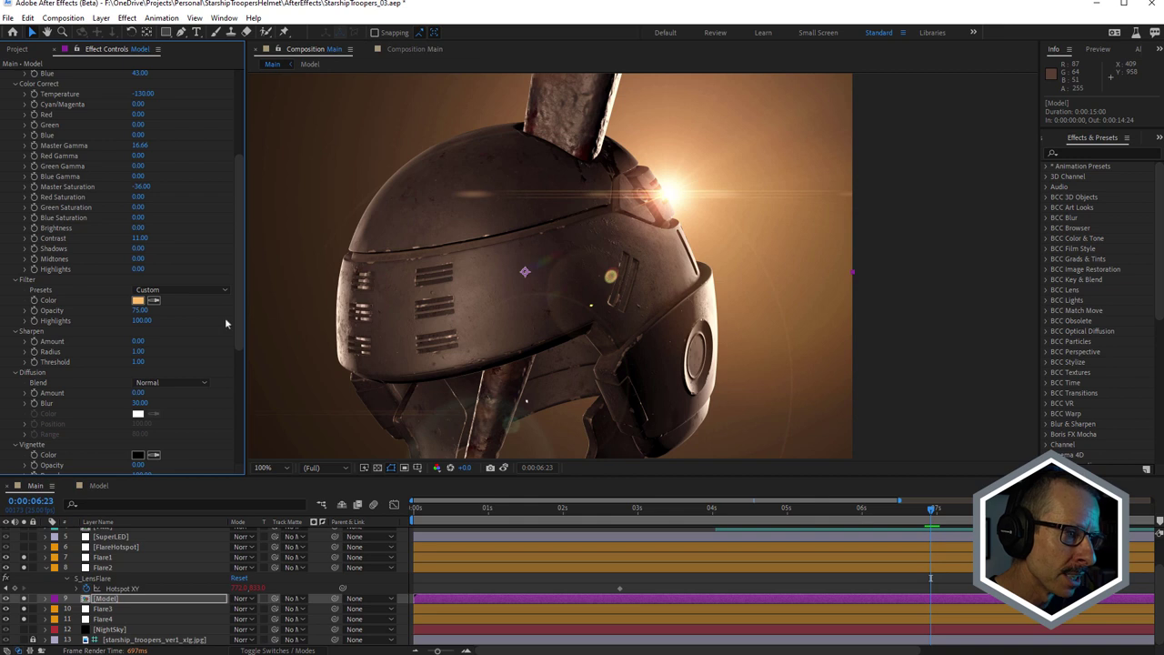
key("ctrl+z")
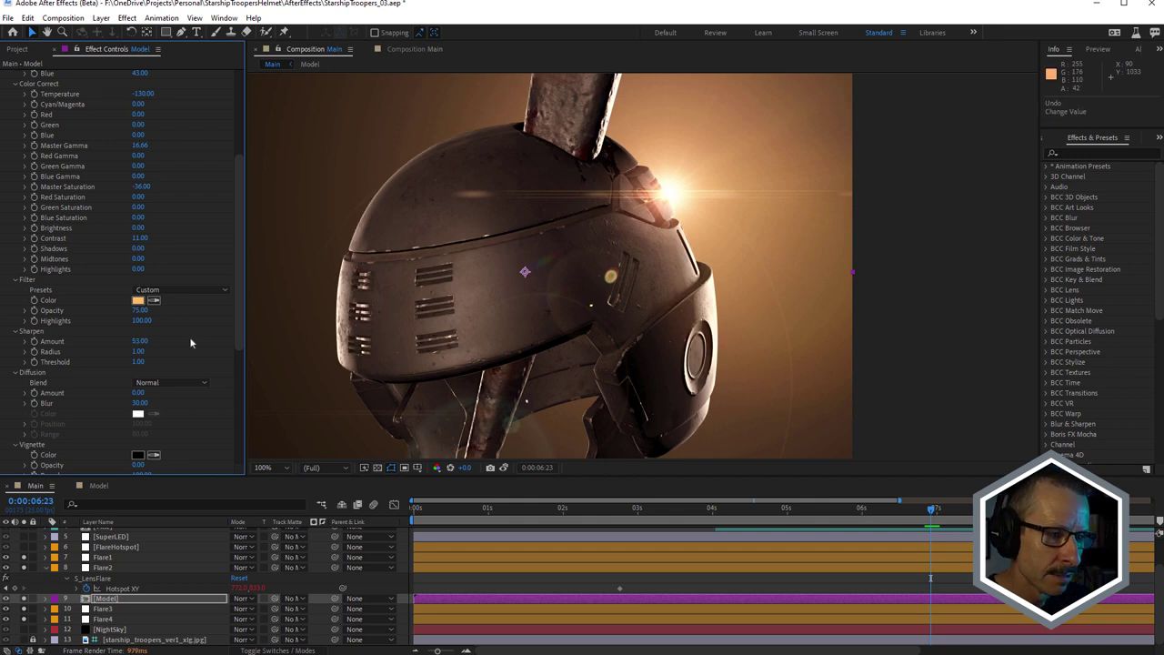
scroll(235, 234, "up", 5)
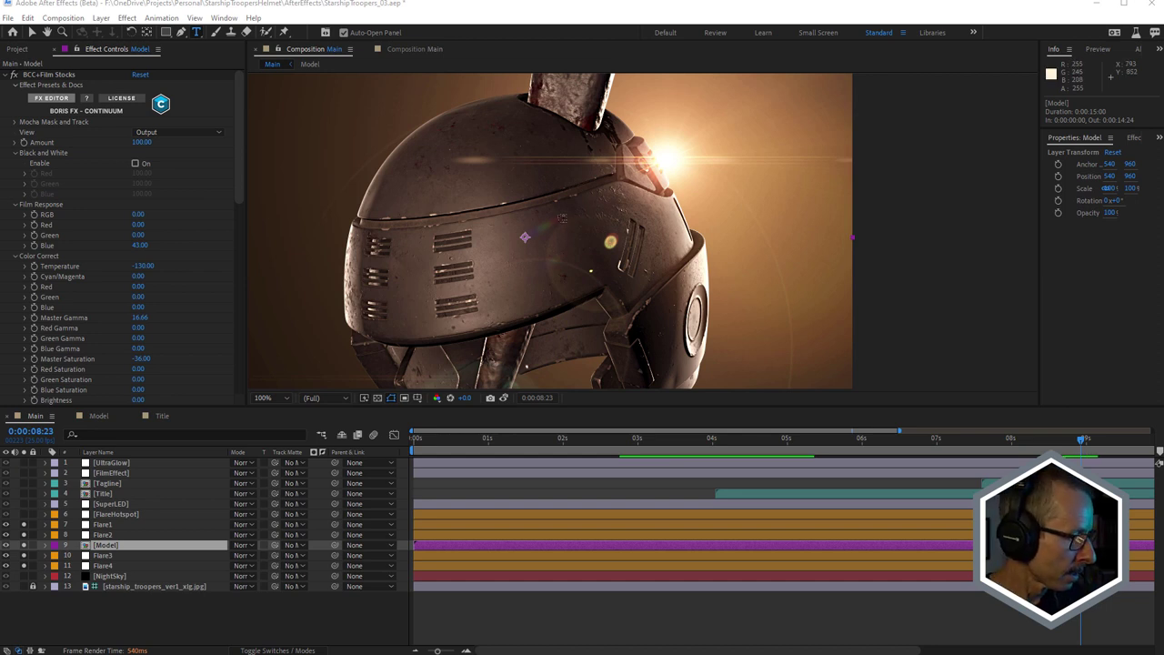
Open the Title composition from Main and solo its STARSHIP TROOPERS text layer
double_click(102, 494)
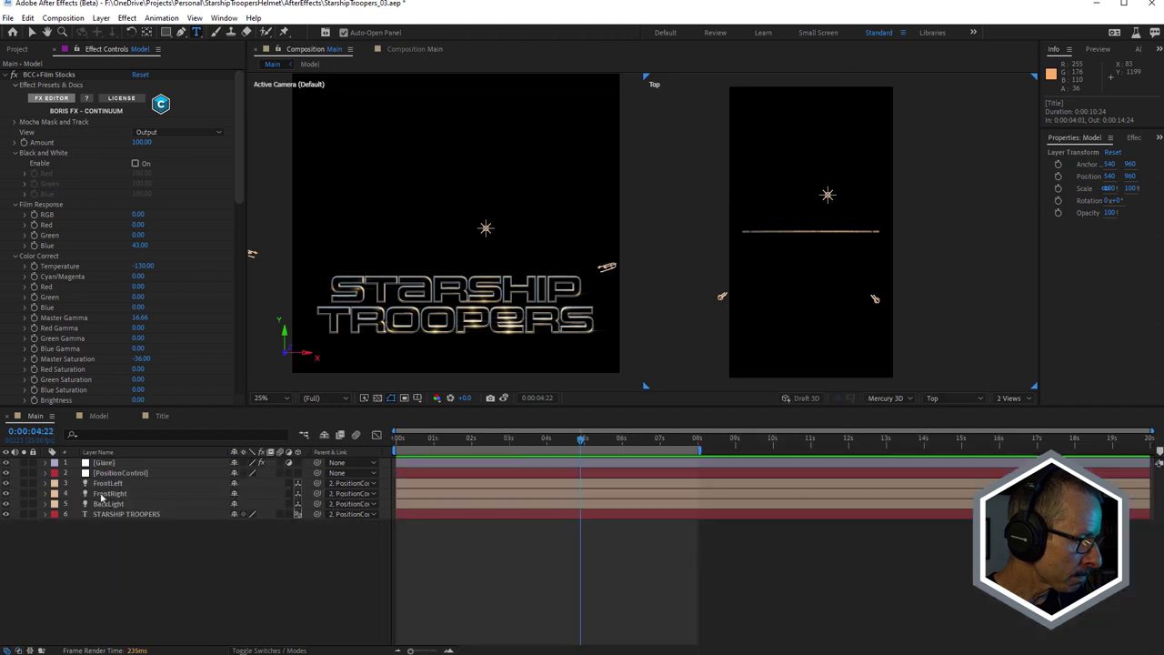
left_click(151, 516)
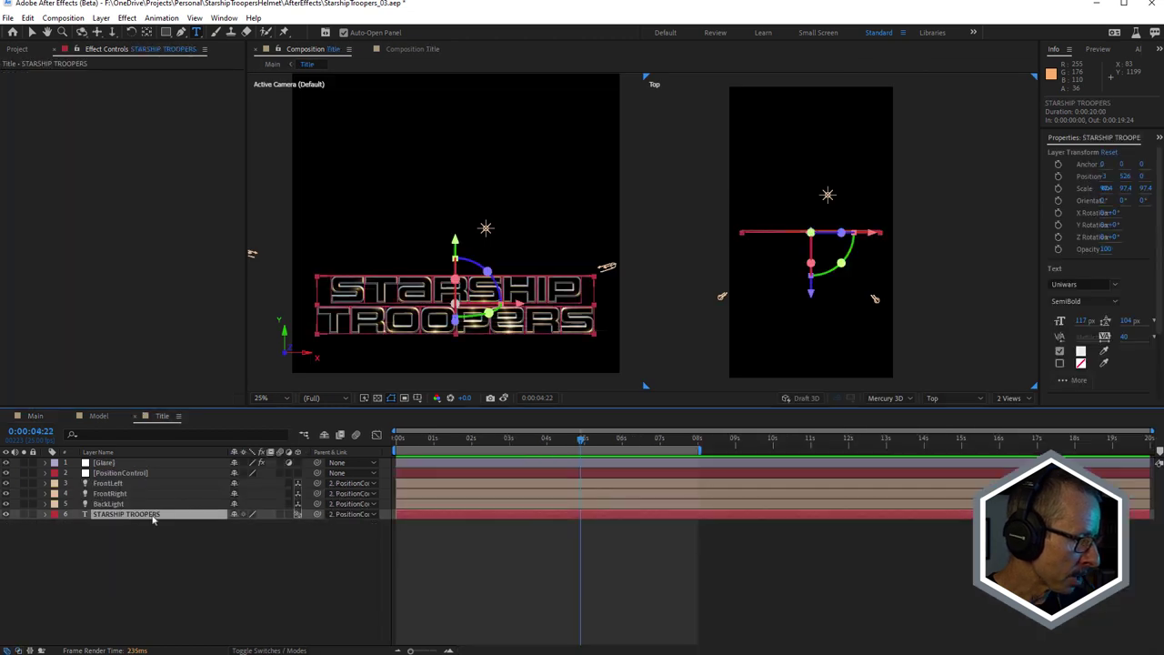
left_click(24, 514)
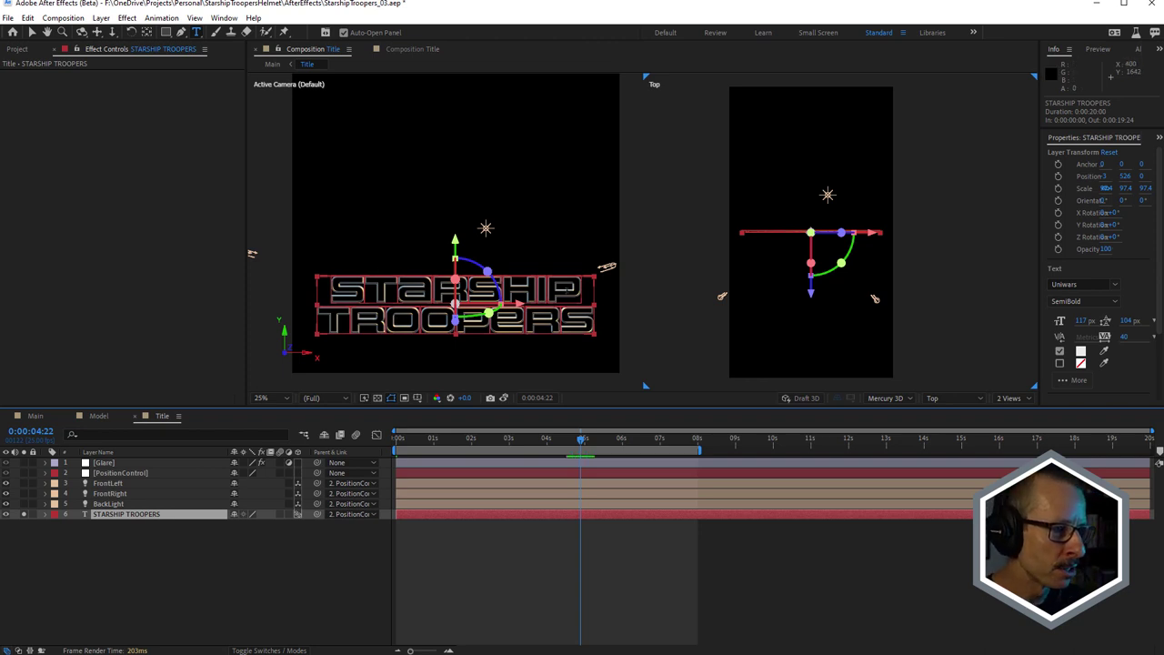
Scrub the Title composition between about 4:17 and 5:23 to examine how the moving light hits the text bevels
left_click_drag(568, 444, 619, 444)
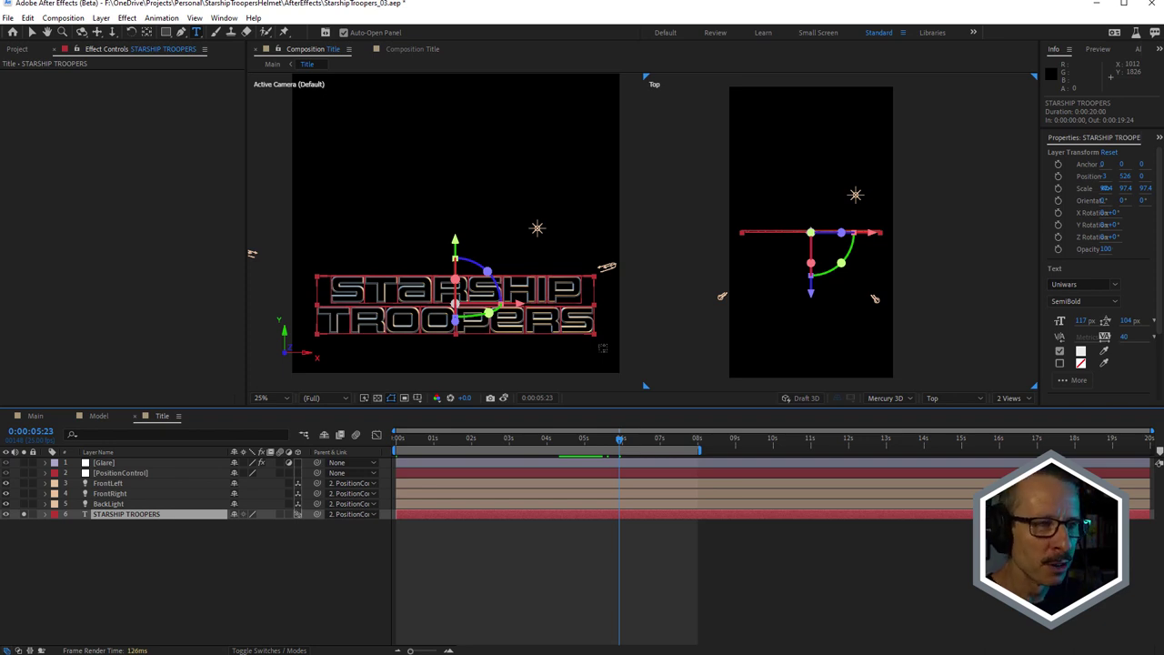
left_click(470, 540)
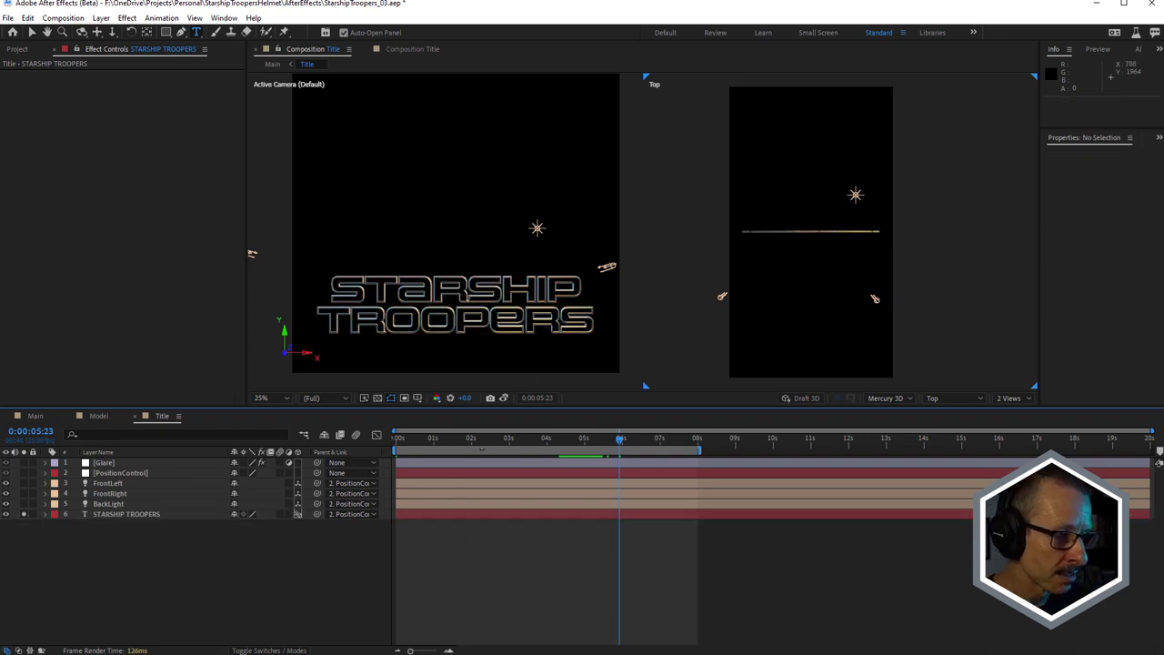
left_click_drag(570, 441, 572, 441)
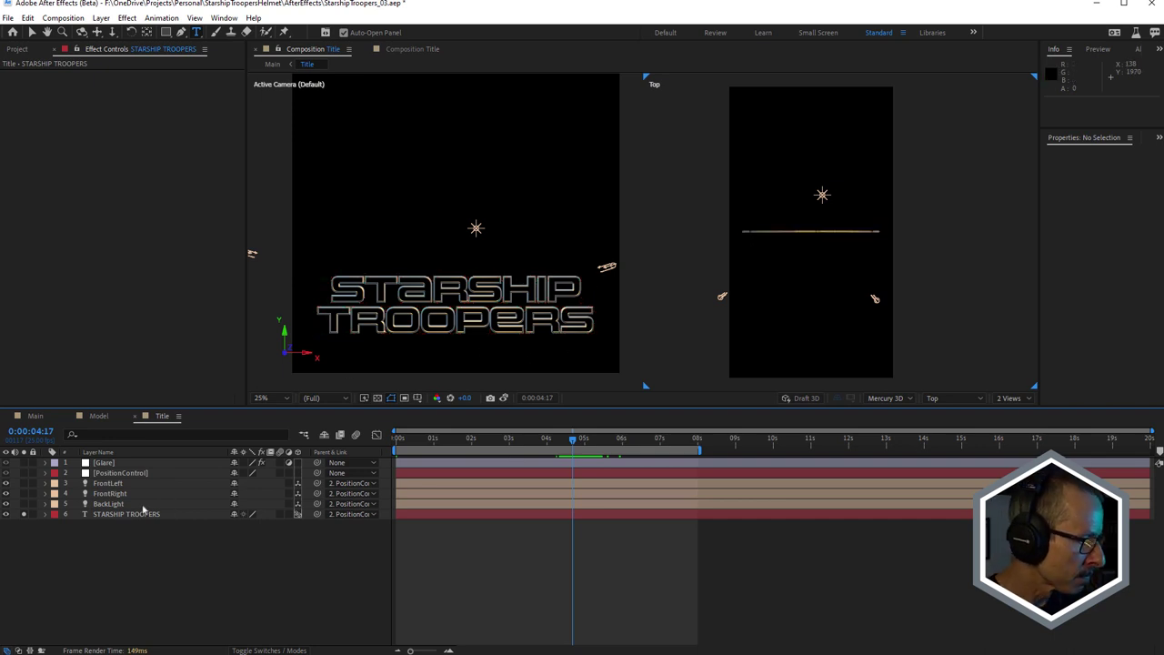
Reveal the modified properties of the STARSHIP TROOPERS layer and collapse its OPACITY, BEVEL SPEC and SCALE animators
left_click(139, 515)
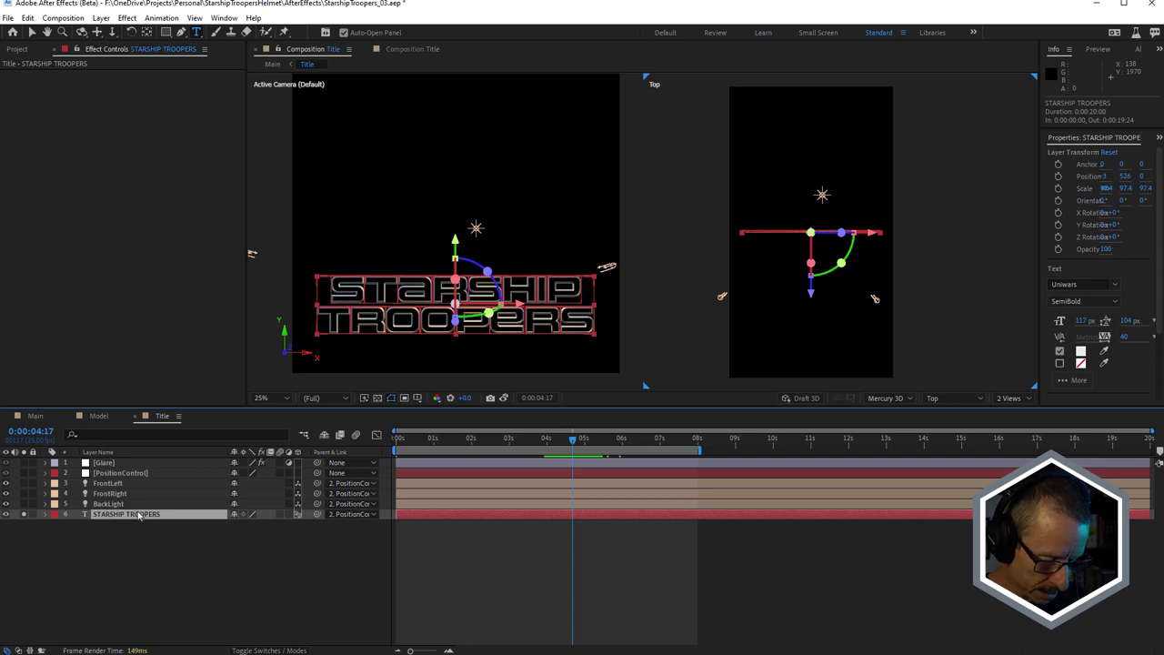
key("u")
key("u")
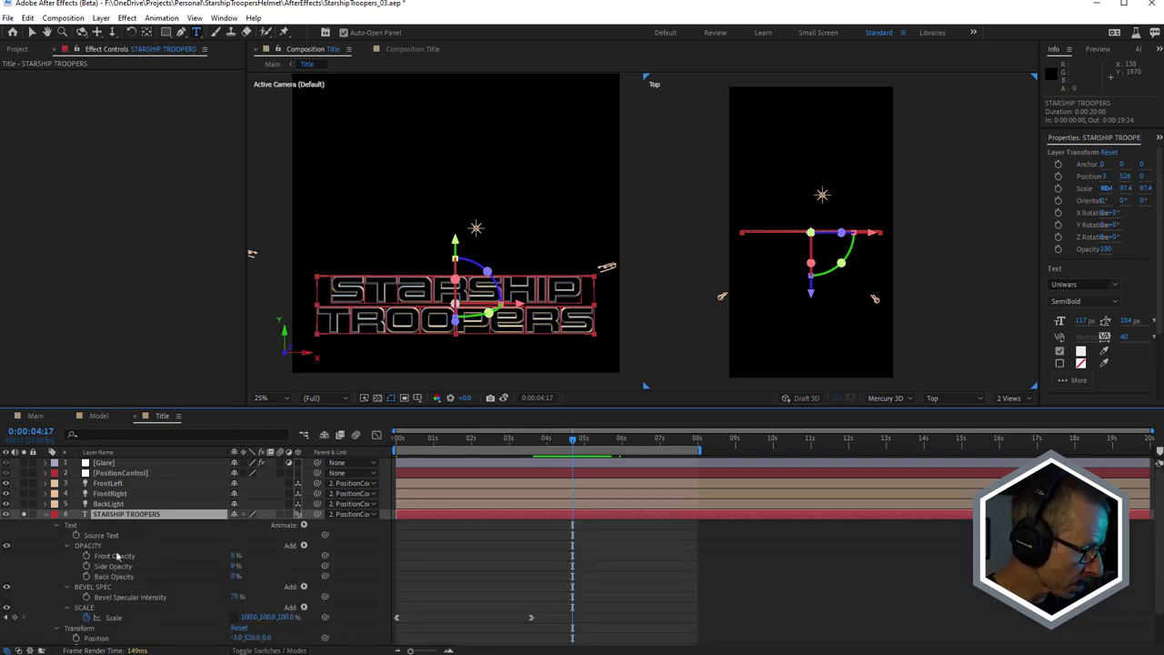
scroll(105, 550, "down", 2)
scroll(86, 551, "up", 2)
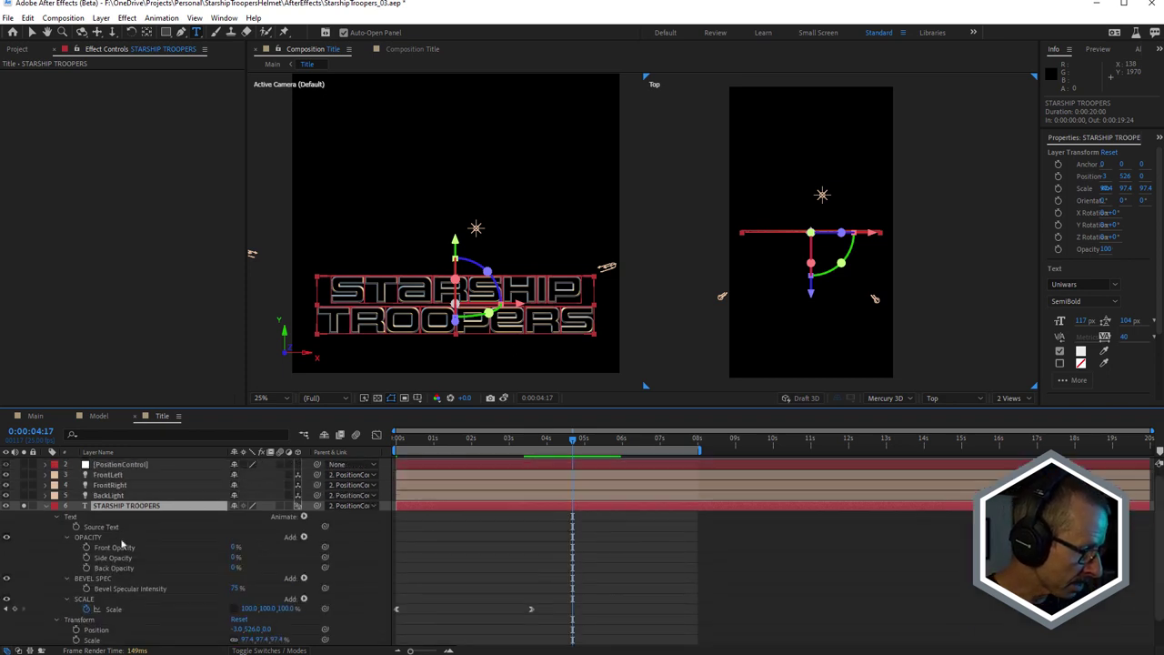
left_click(67, 546)
left_click(67, 556)
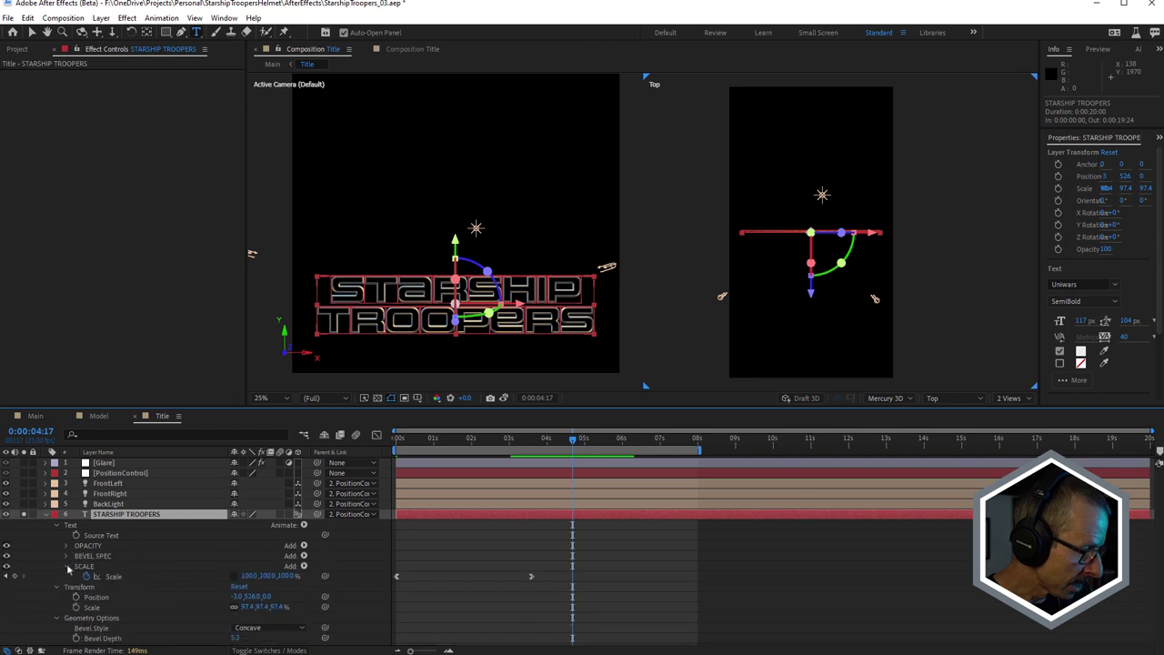
left_click(66, 566)
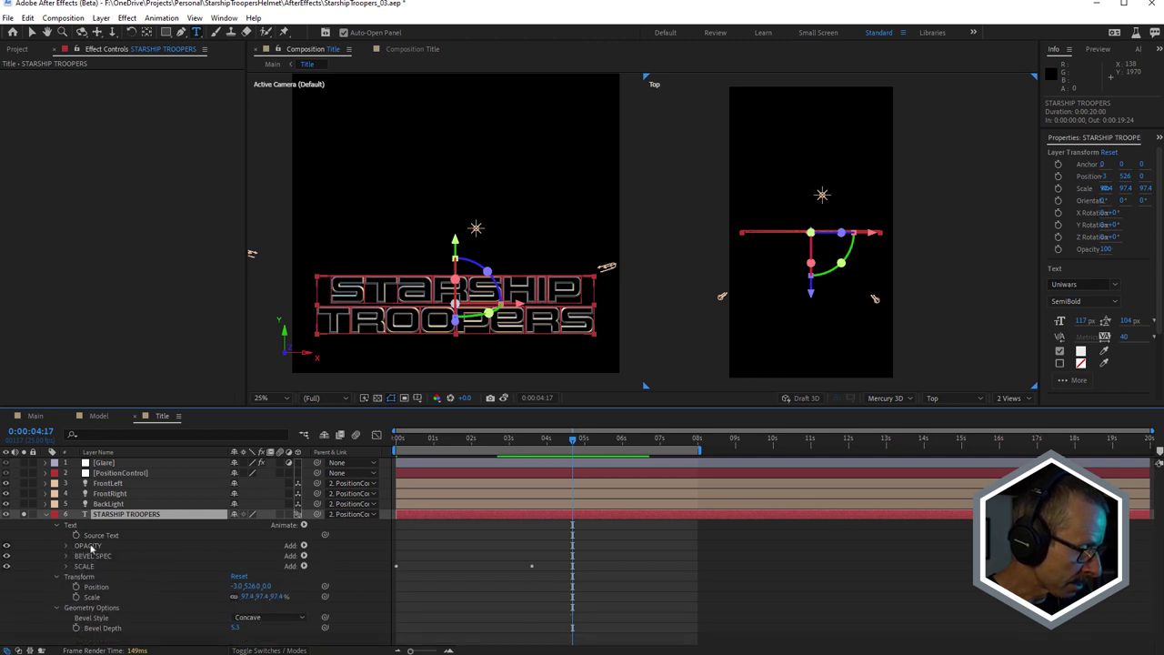
Examine the three text animators and the list of properties available for a new animator
left_click(89, 546)
left_click(86, 556)
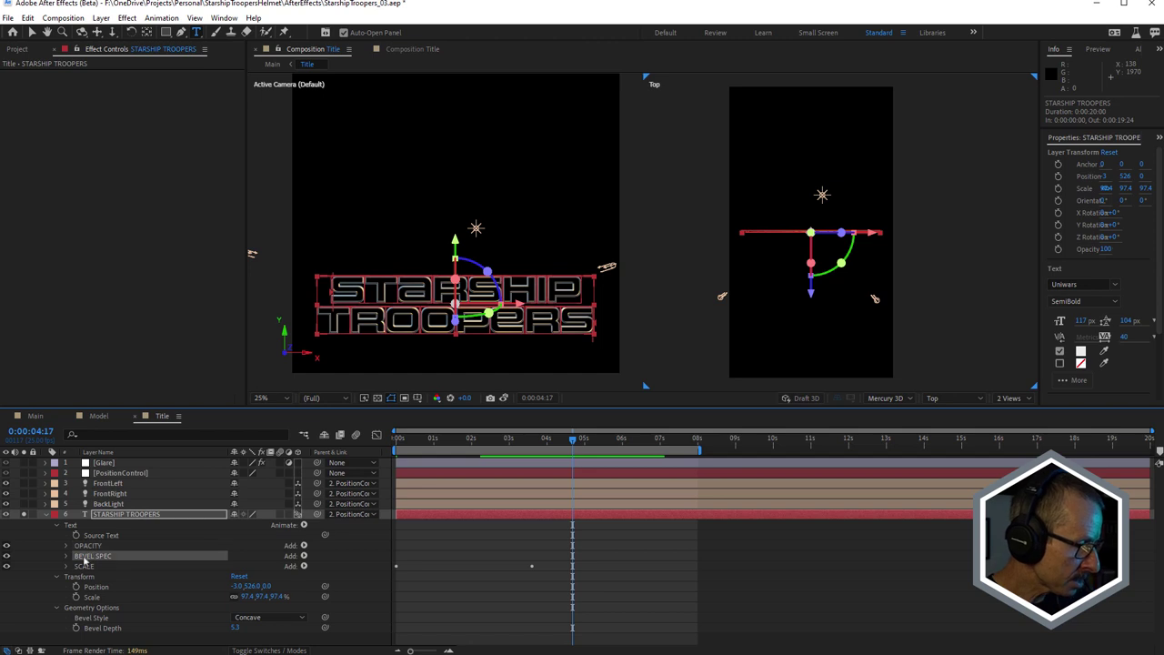
left_click(84, 567)
left_click(86, 546)
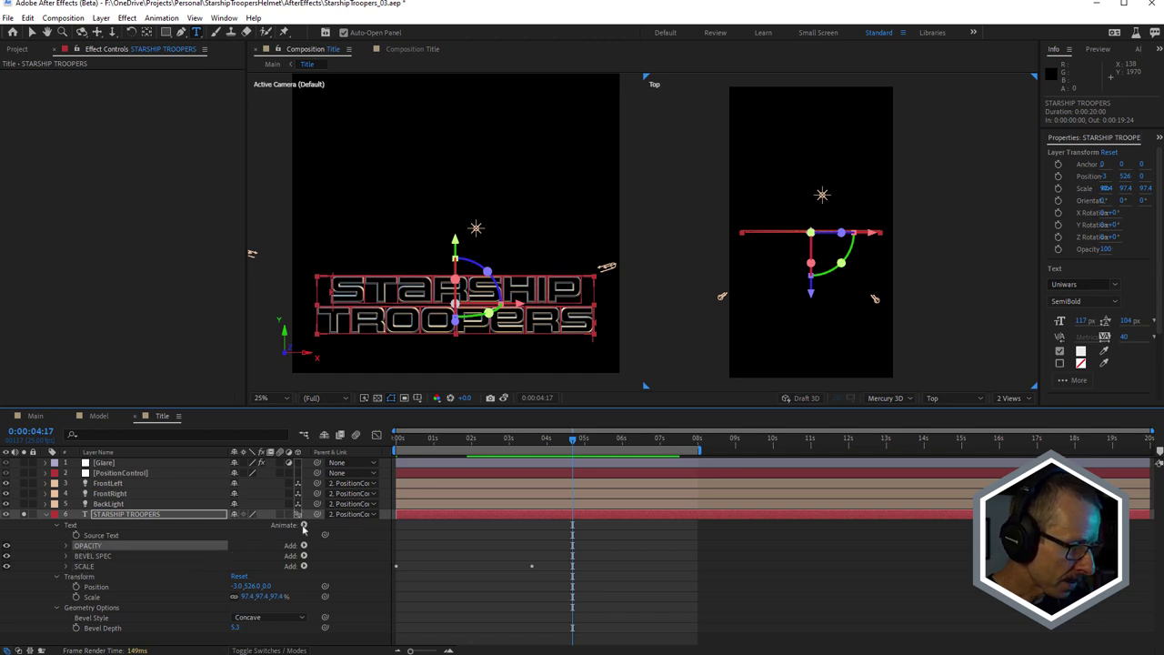
left_click(304, 525)
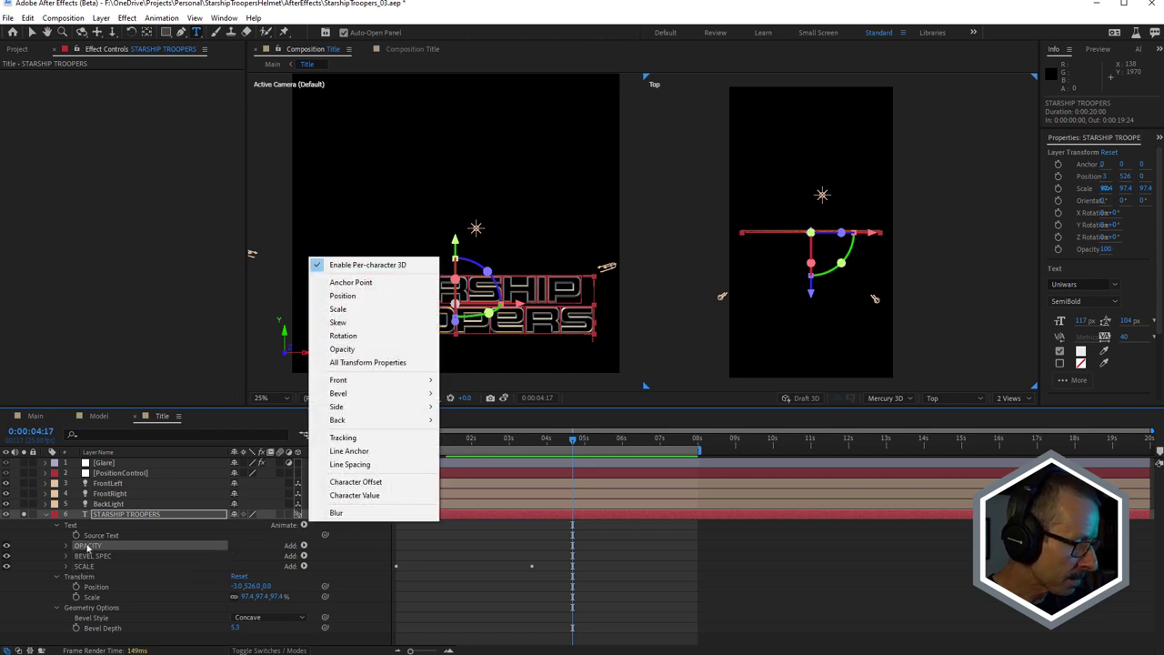
left_click(88, 546)
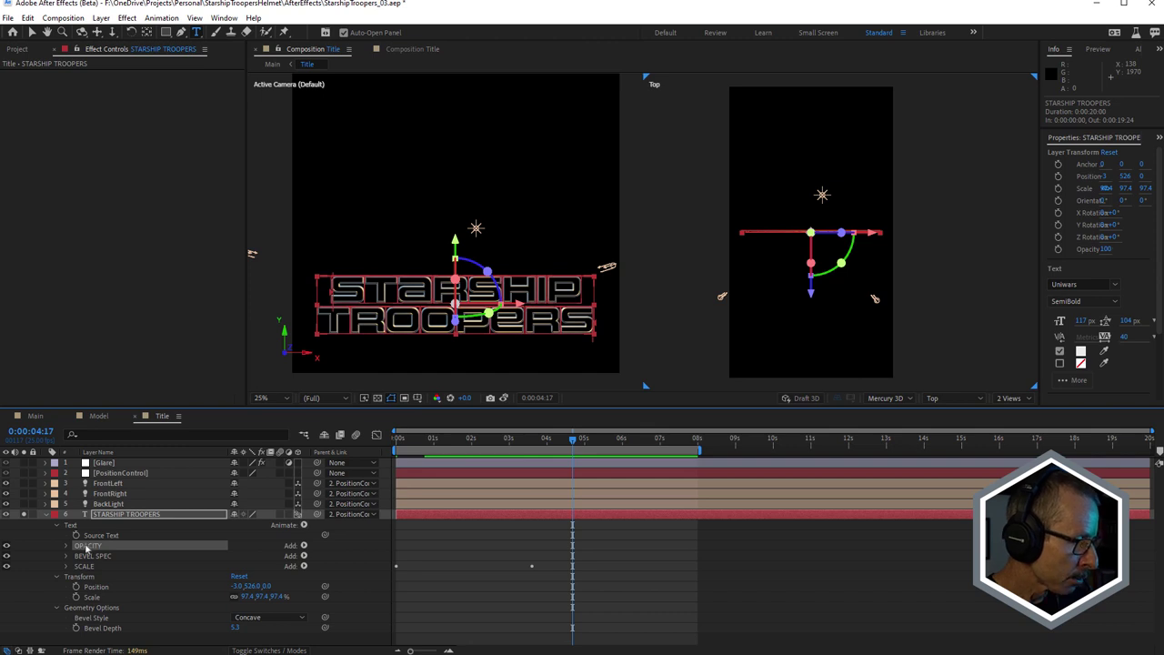
Expand the OPACITY animator and examine its Front Opacity, Side Opacity and Back Opacity properties
left_click(67, 546)
left_click(113, 567)
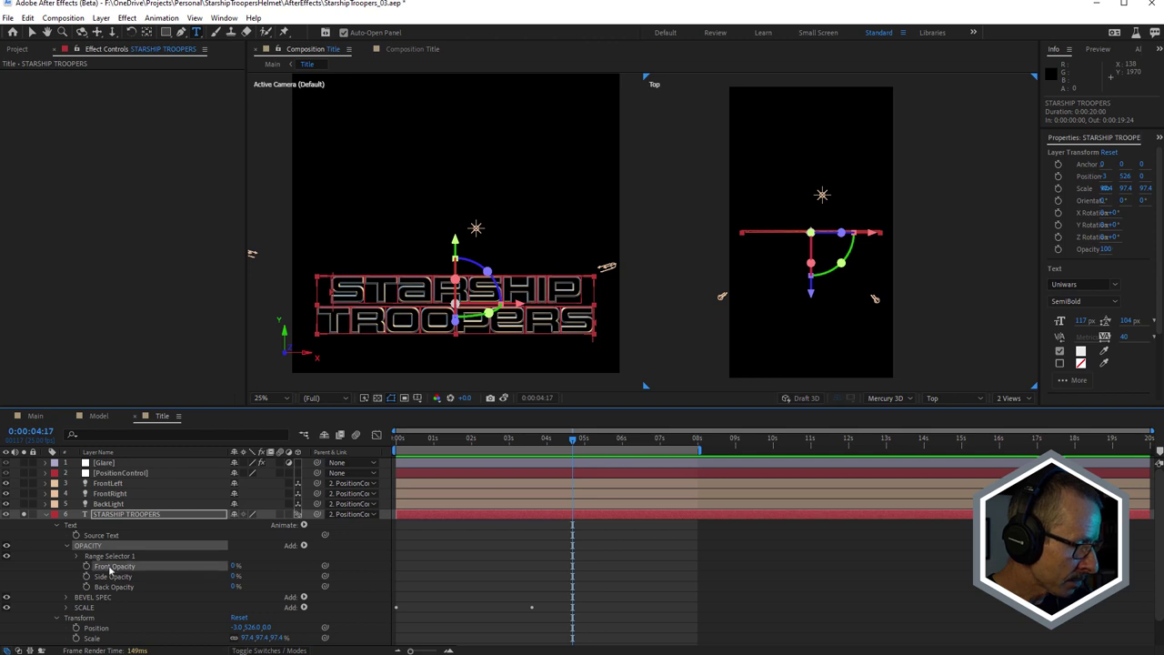
left_click(111, 577, "shift")
left_click(112, 577)
left_click(113, 587)
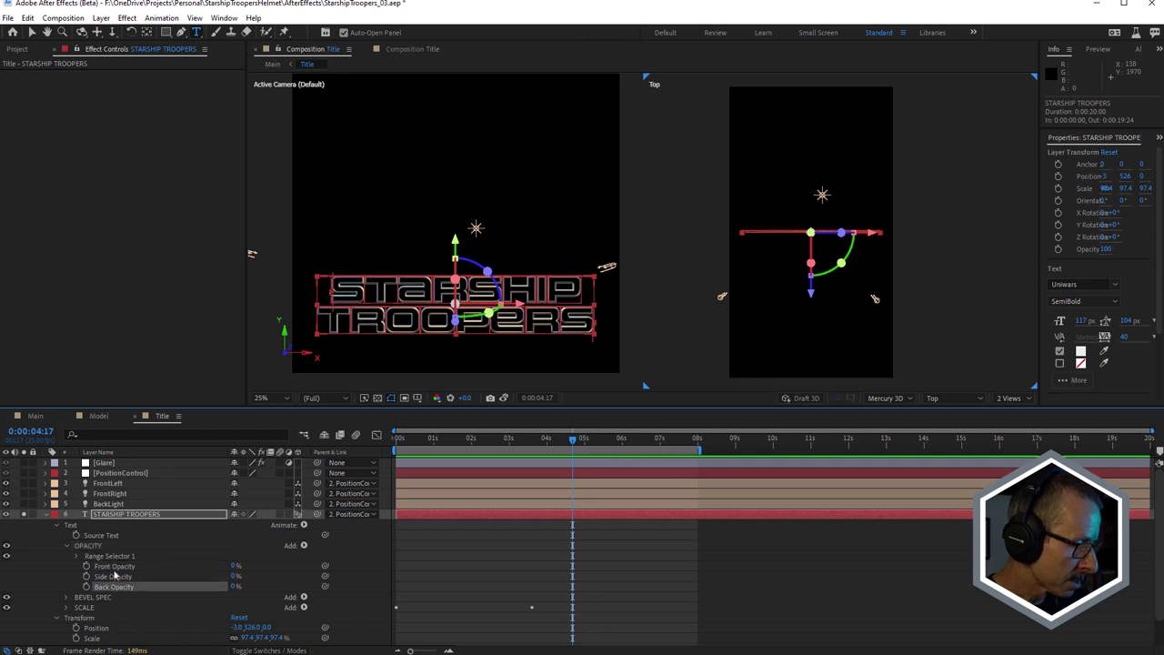
left_click(113, 567, "shift")
left_click(114, 567)
left_click(114, 579, "shift")
left_click(113, 577)
left_click(117, 588, "shift")
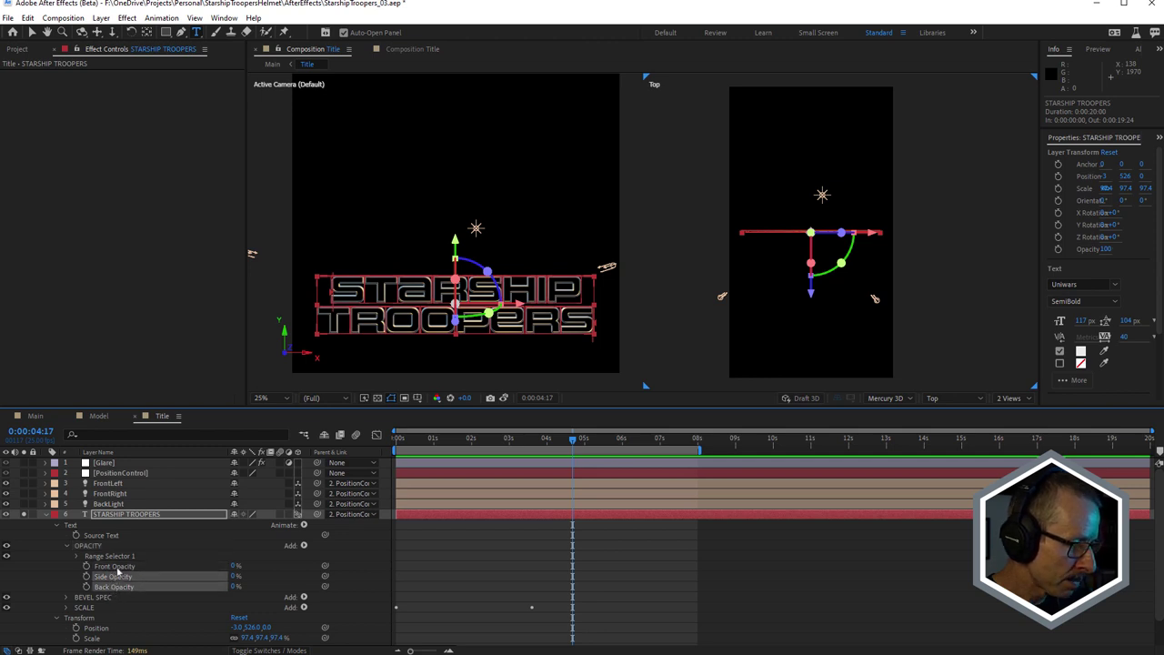
left_click(120, 576, "ctrl")
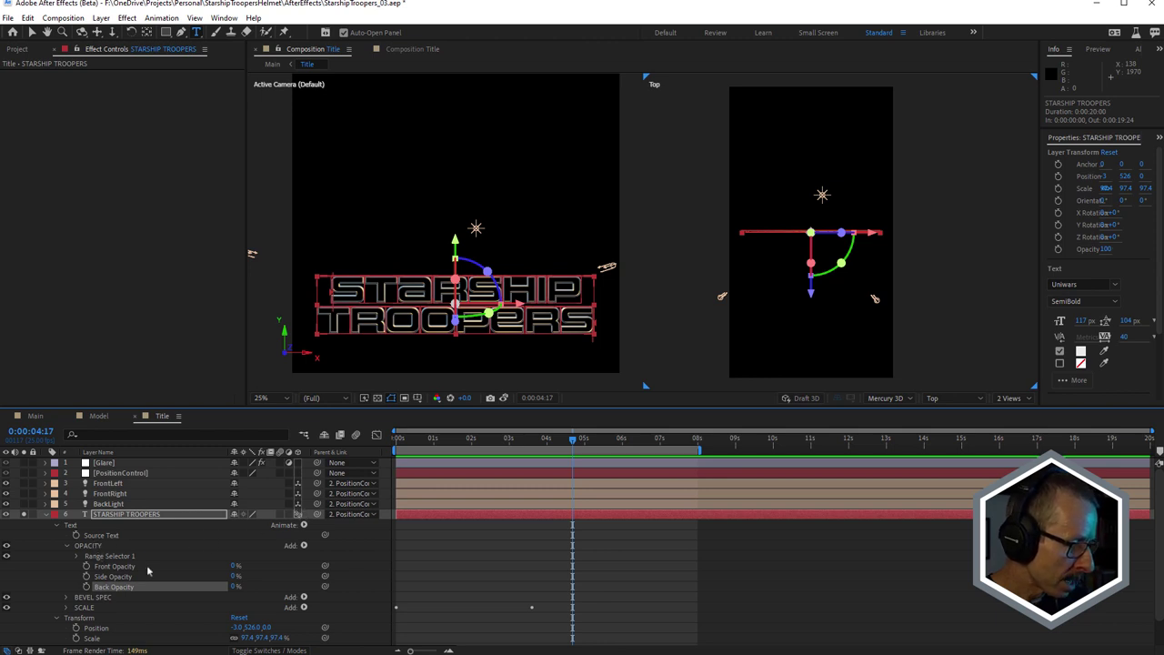
View the properties that can be added to the OPACITY animator, leaving Front Opacity selected
left_click(304, 546)
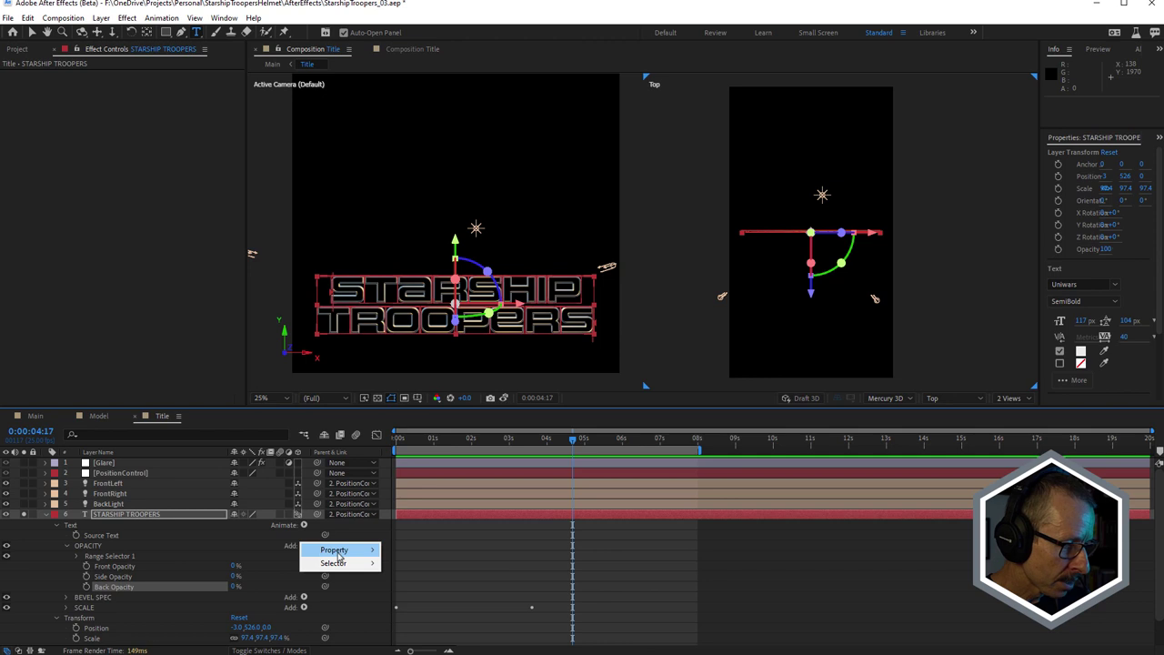
mouse_move(338, 550)
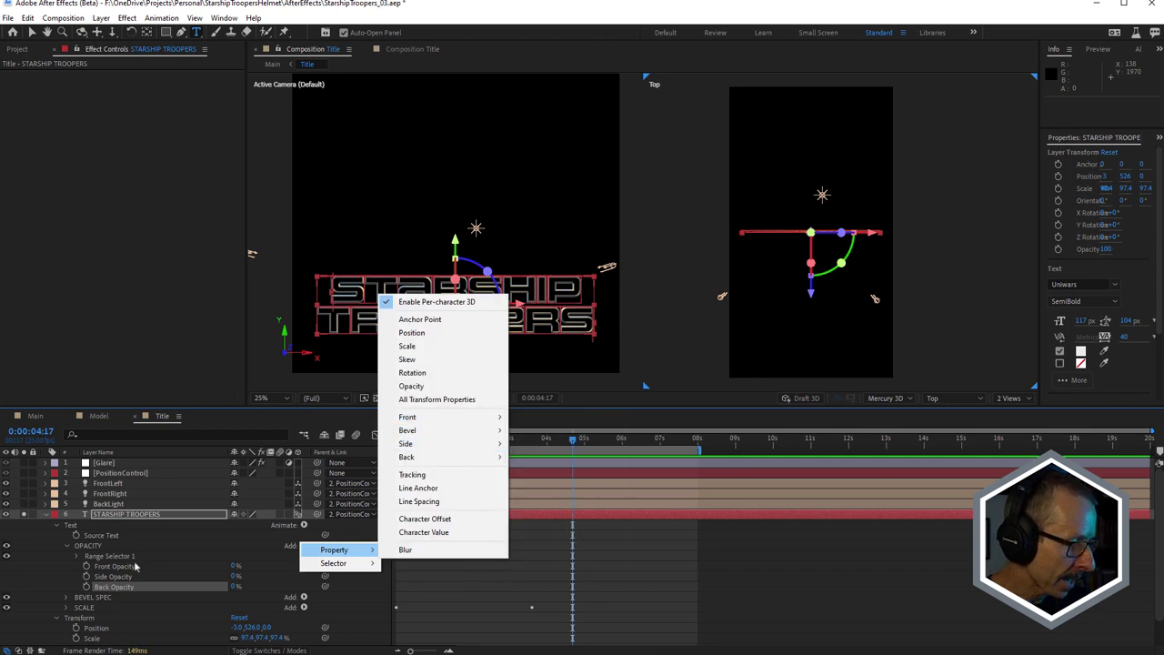
left_click(120, 567)
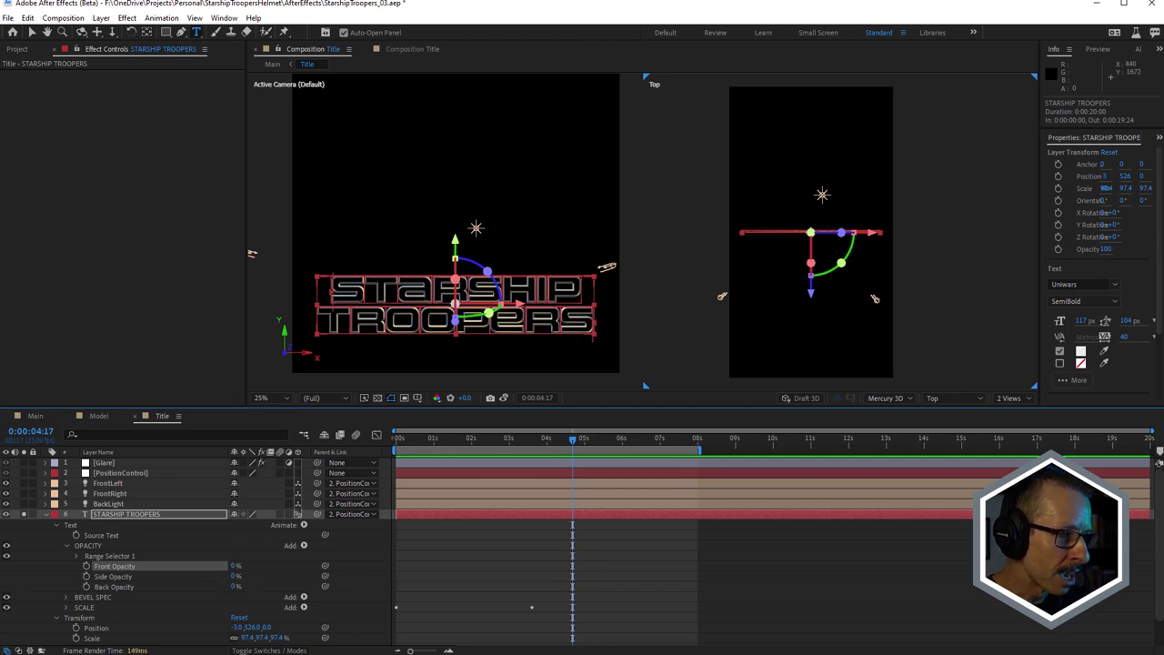
Turn on the transparency grid for the Active Camera view and examine the see-through faces of the title letters
scroll(433, 304, "up", 3)
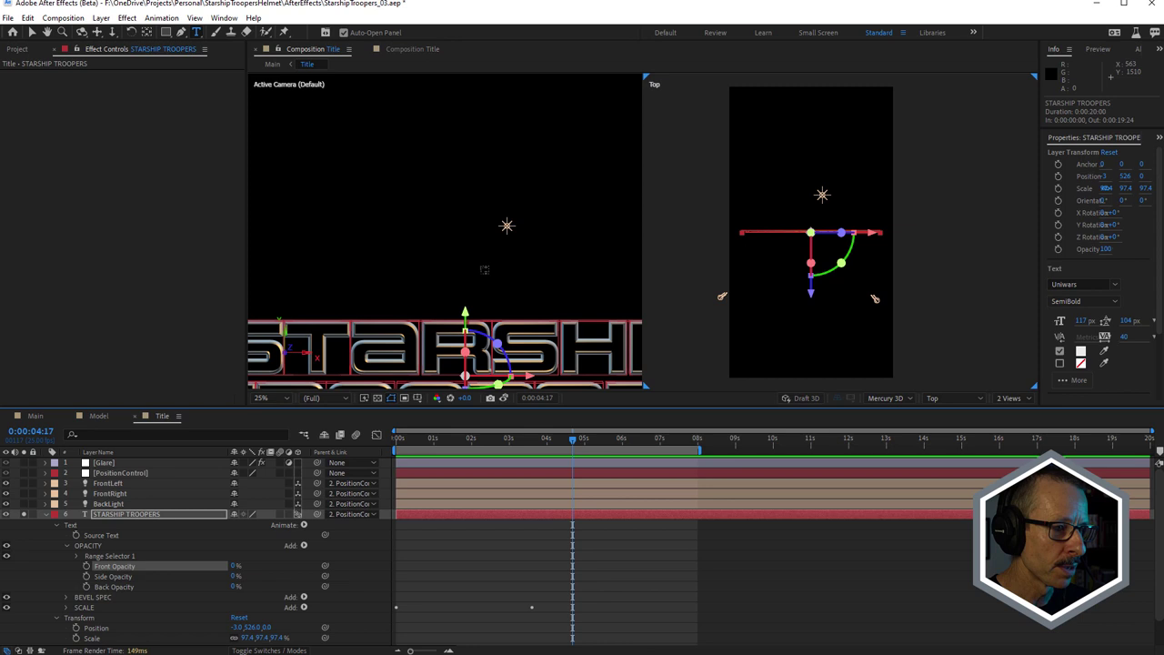
scroll(484, 273, "down", 3)
scroll(473, 350, "up", 3)
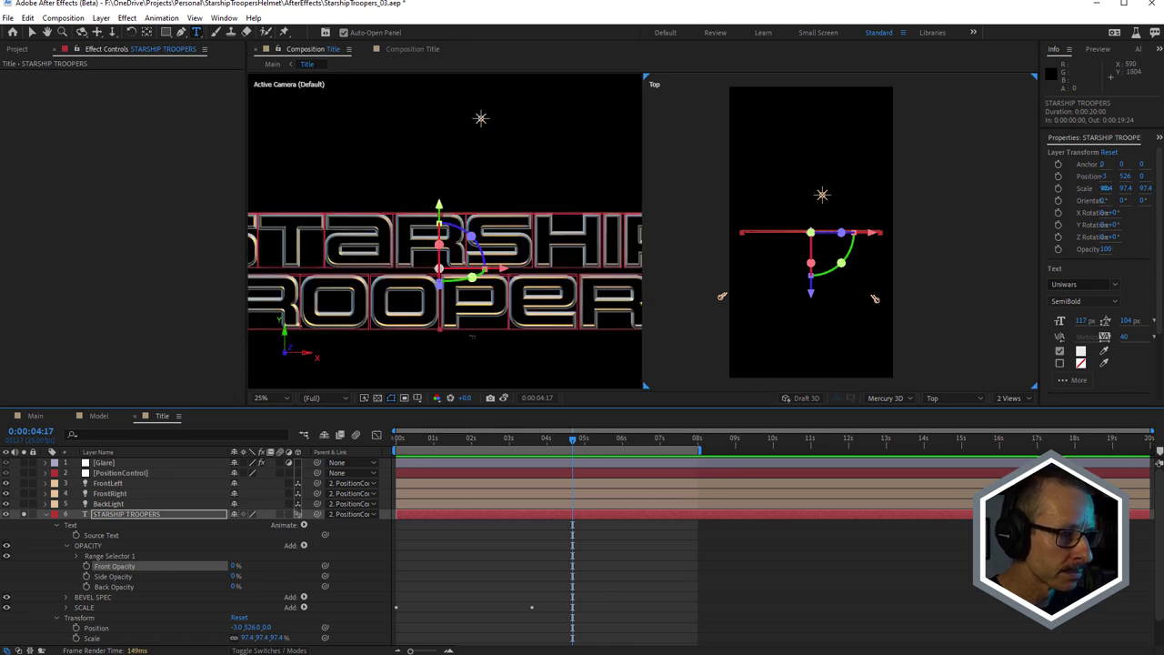
left_click(377, 398)
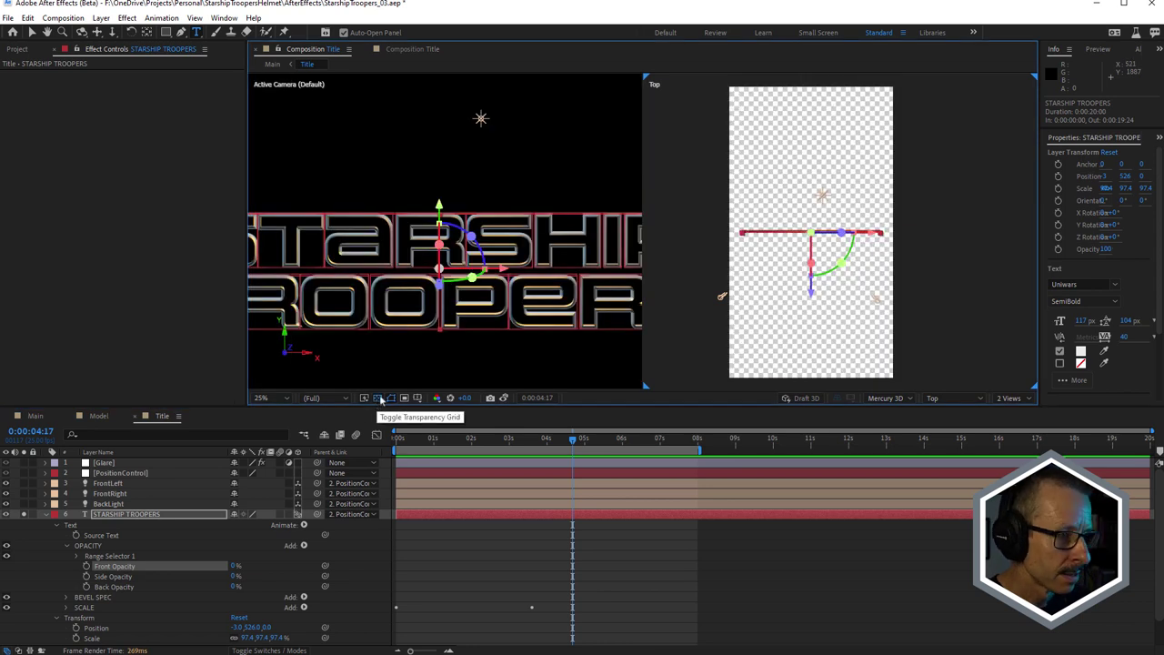
left_click(377, 398)
key("v")
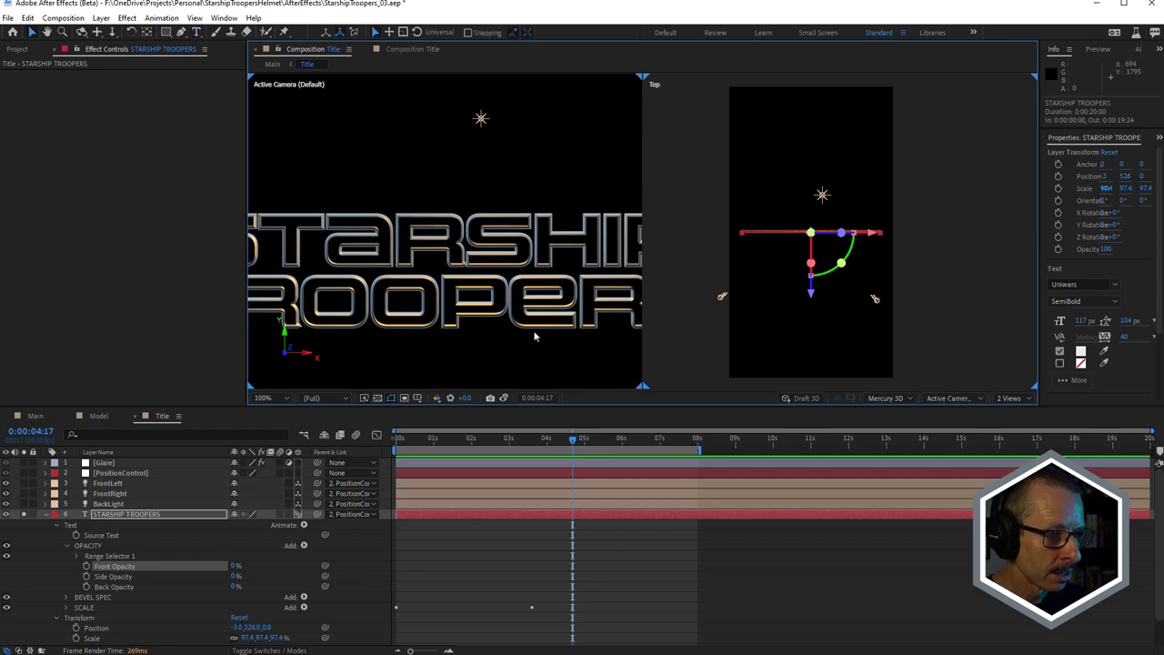
left_click(533, 336)
left_click(378, 397)
scroll(459, 303, "up", 5)
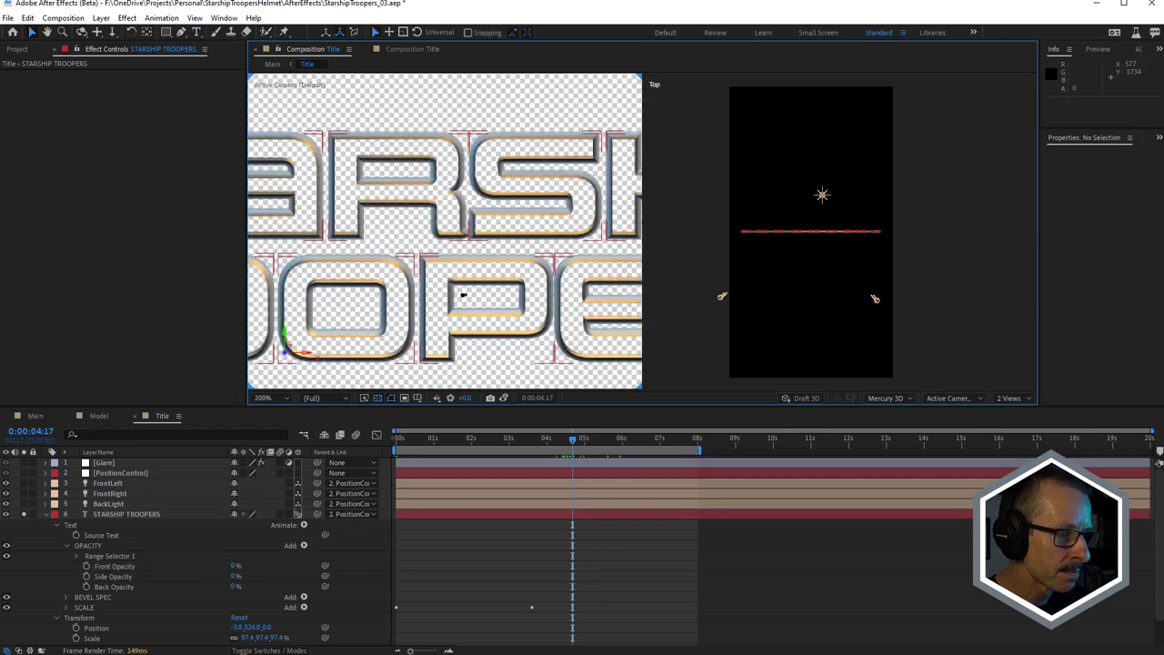
scroll(448, 219, "down", 3)
scroll(450, 221, "down", 1)
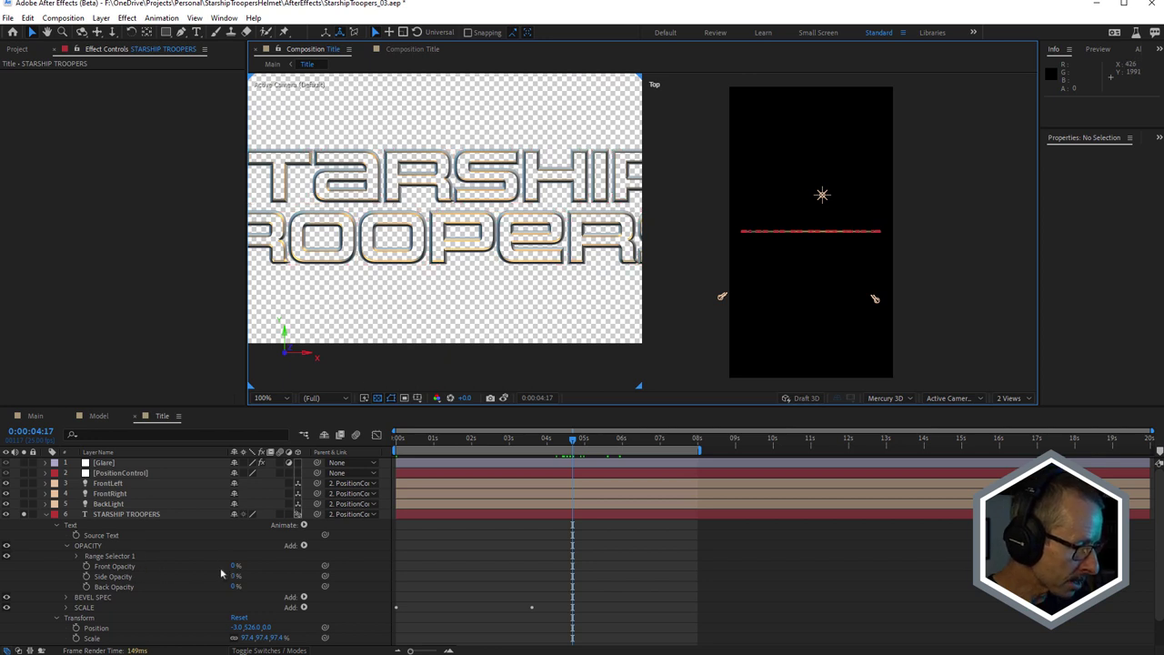
Try the OPACITY animator's Front Opacity at 100% on the title text and undo the change
left_click_drag(234, 565, 300, 565)
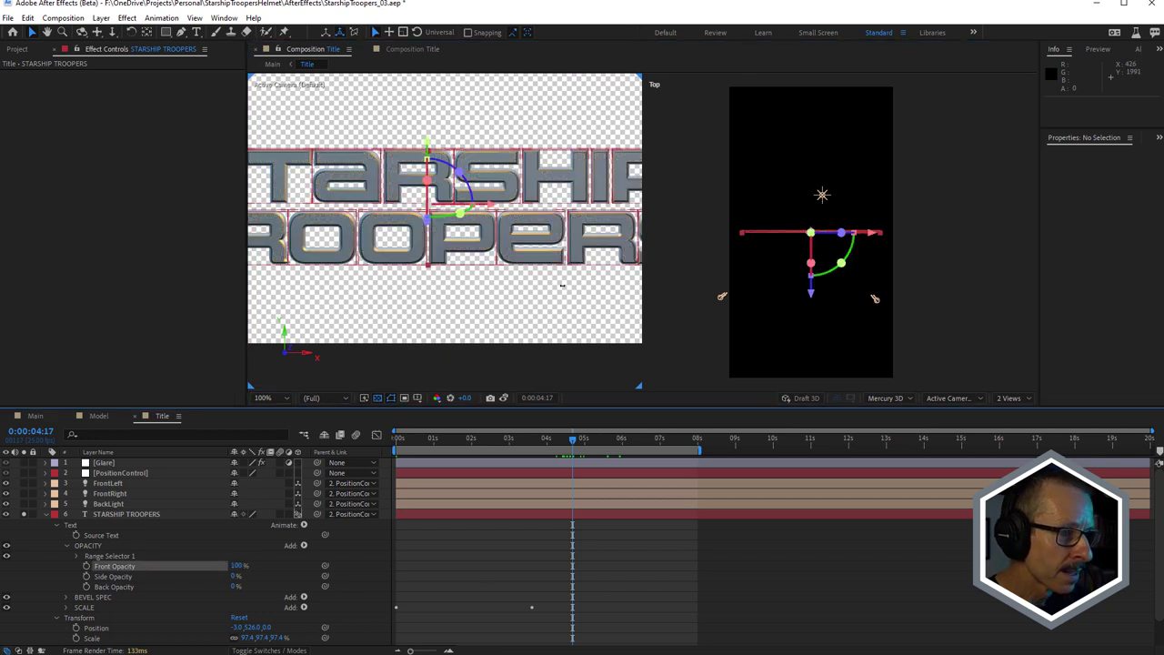
scroll(508, 234, "up", 1)
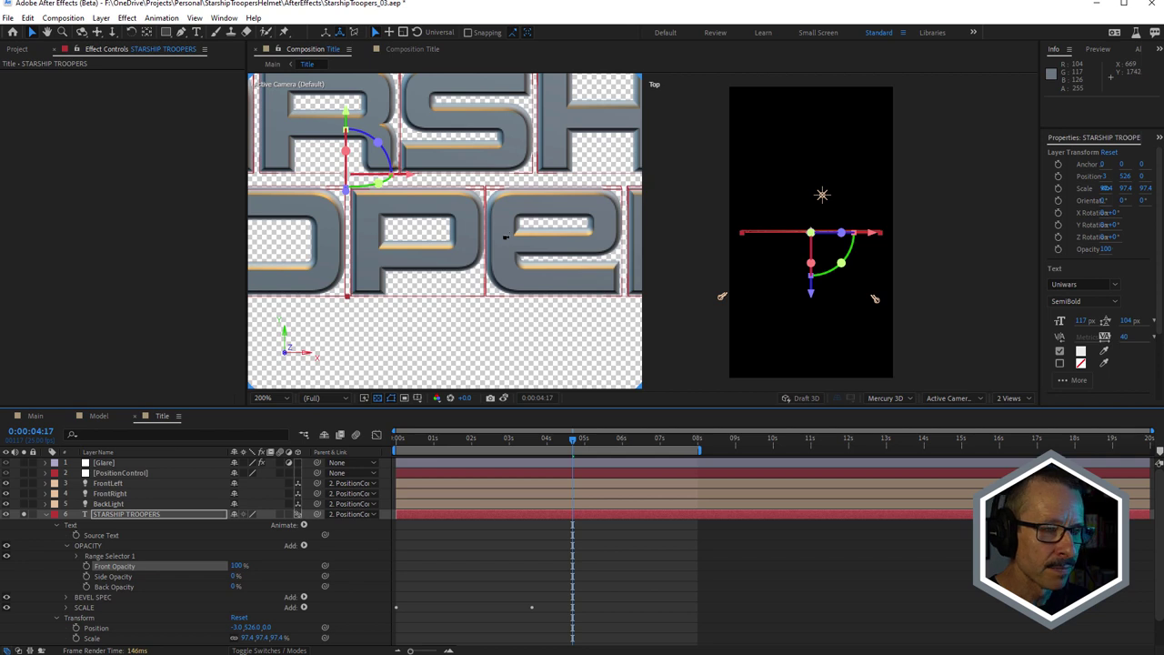
scroll(506, 236, "down", 1)
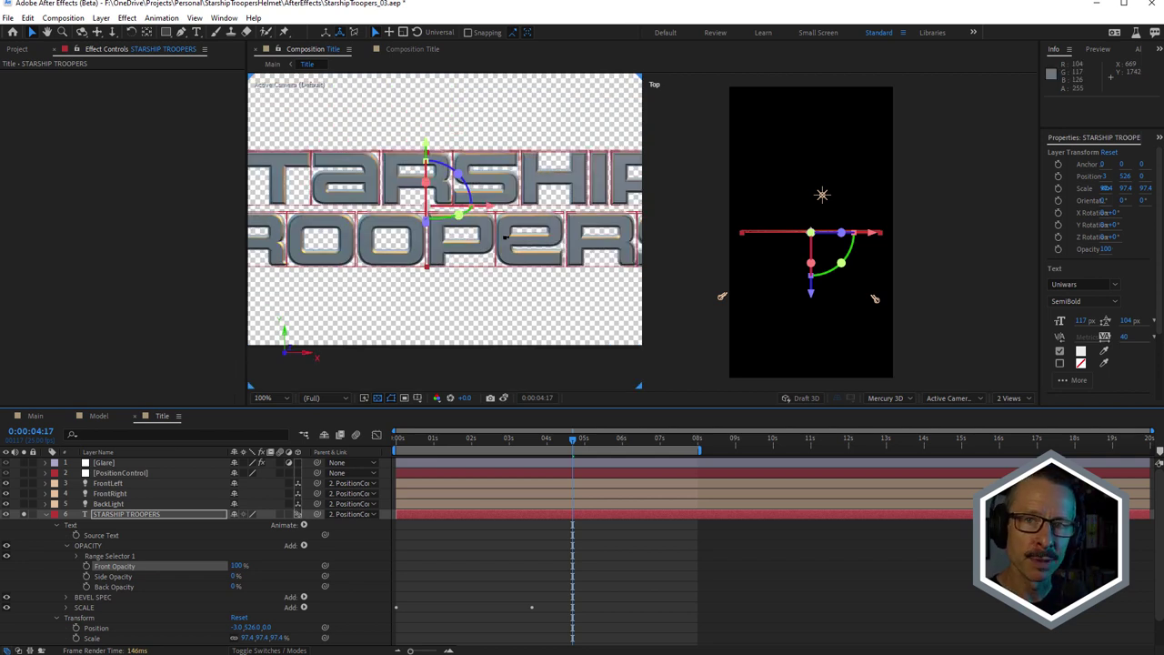
key("ctrl+z")
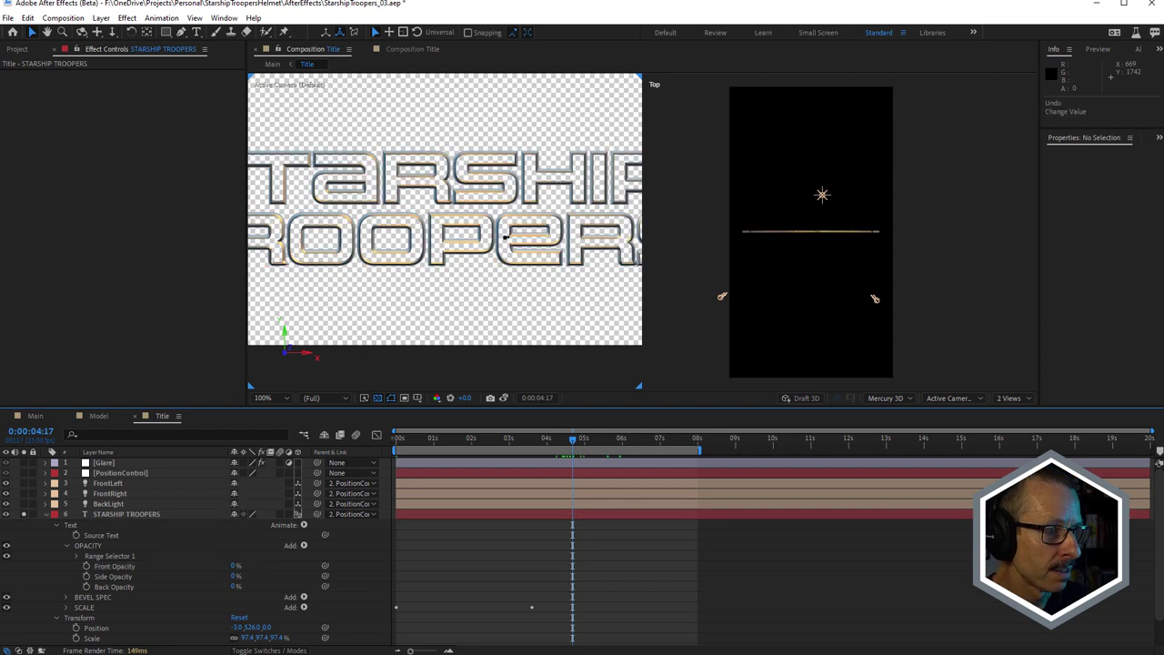
Select the STARSHIP TROOPERS layer, turn off the transparency grid and examine the lit bevel edges of the letters
left_click(118, 516)
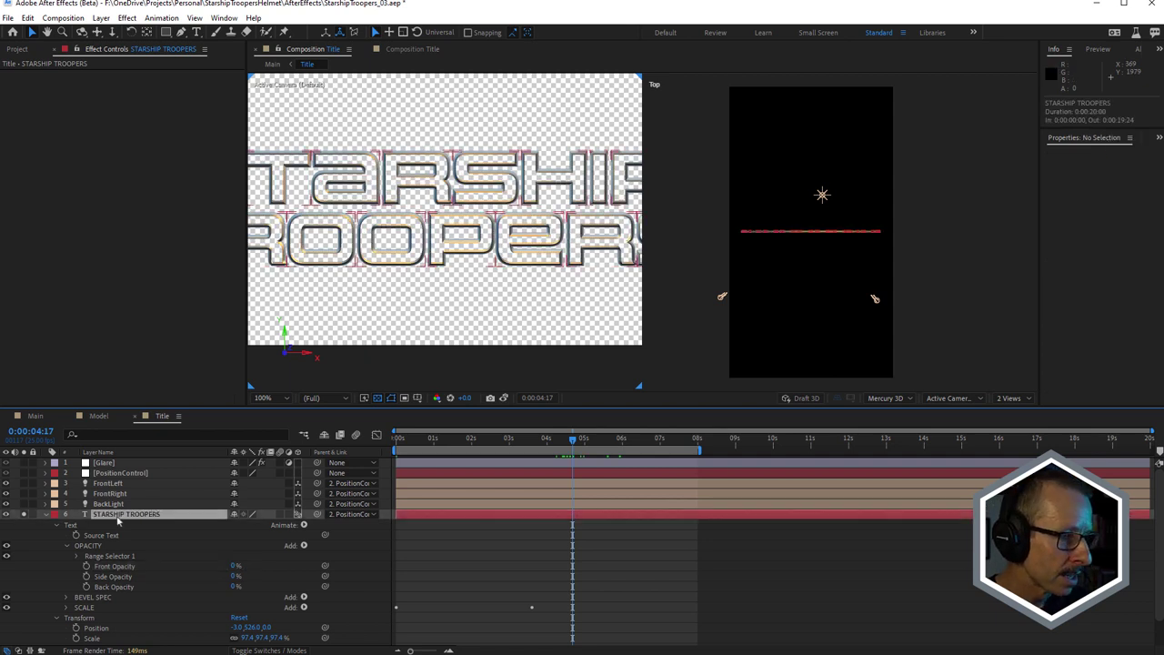
left_click(379, 400)
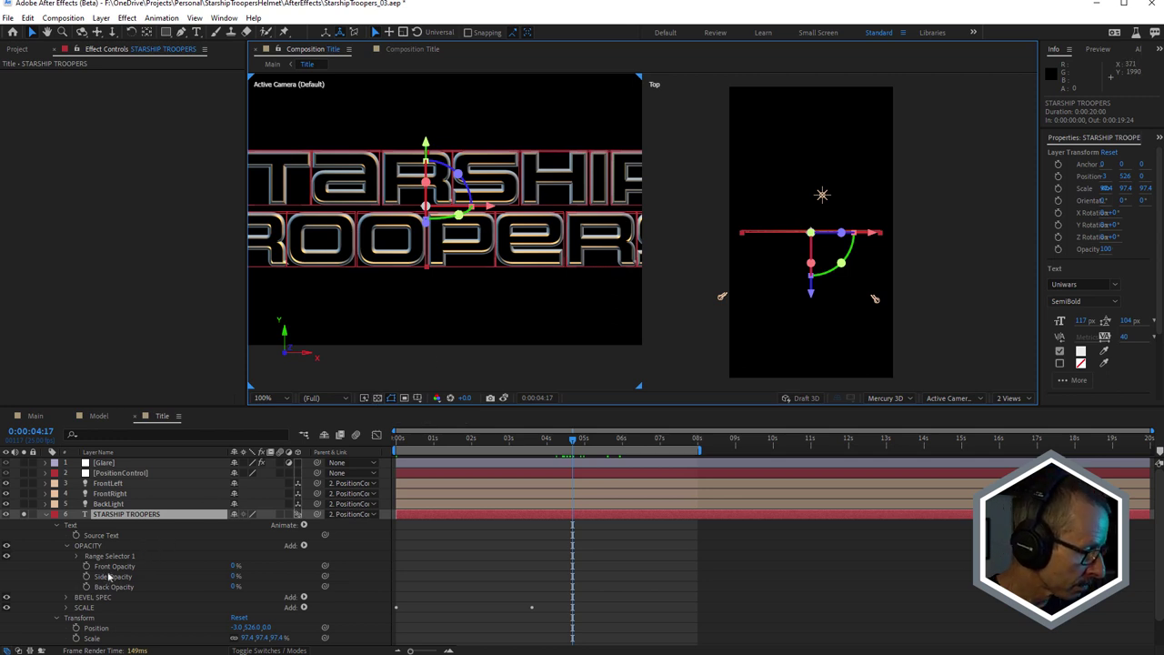
scroll(183, 558, "down", 1)
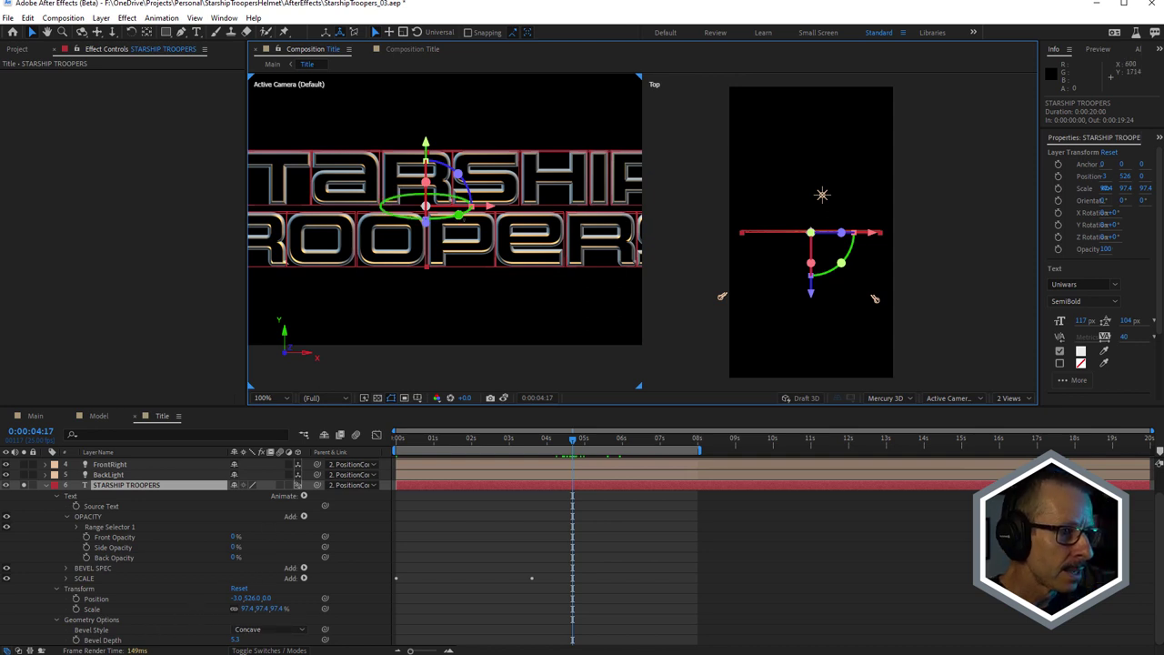
scroll(463, 221, "up", 1)
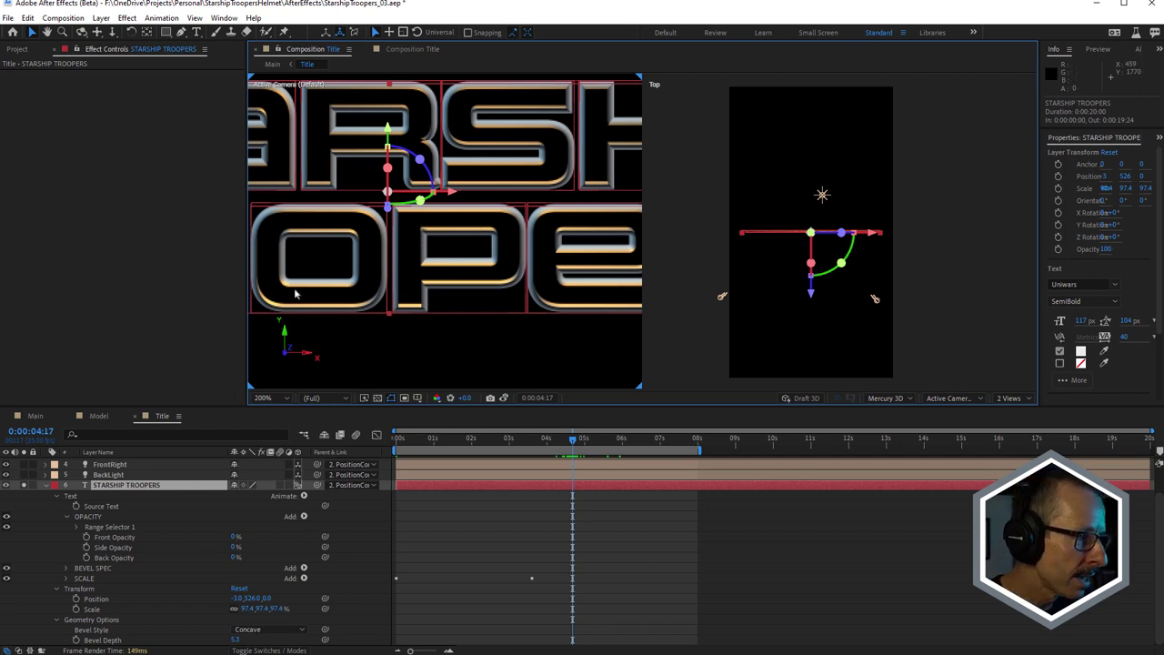
scroll(344, 209, "up", 1)
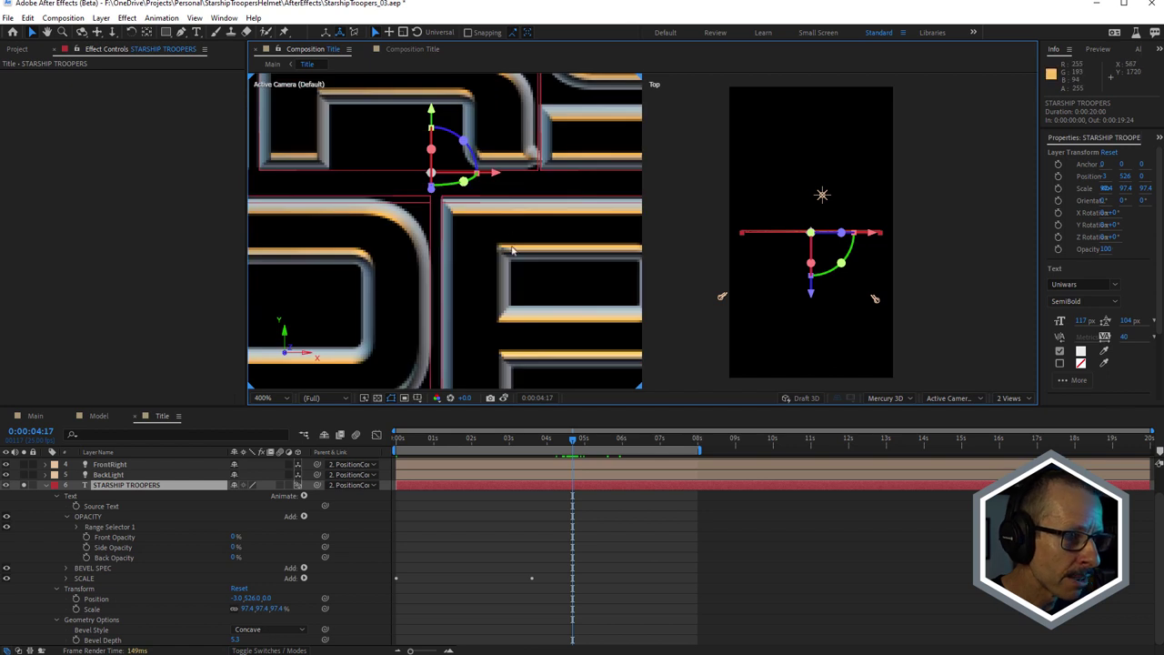
scroll(527, 246, "down", 3)
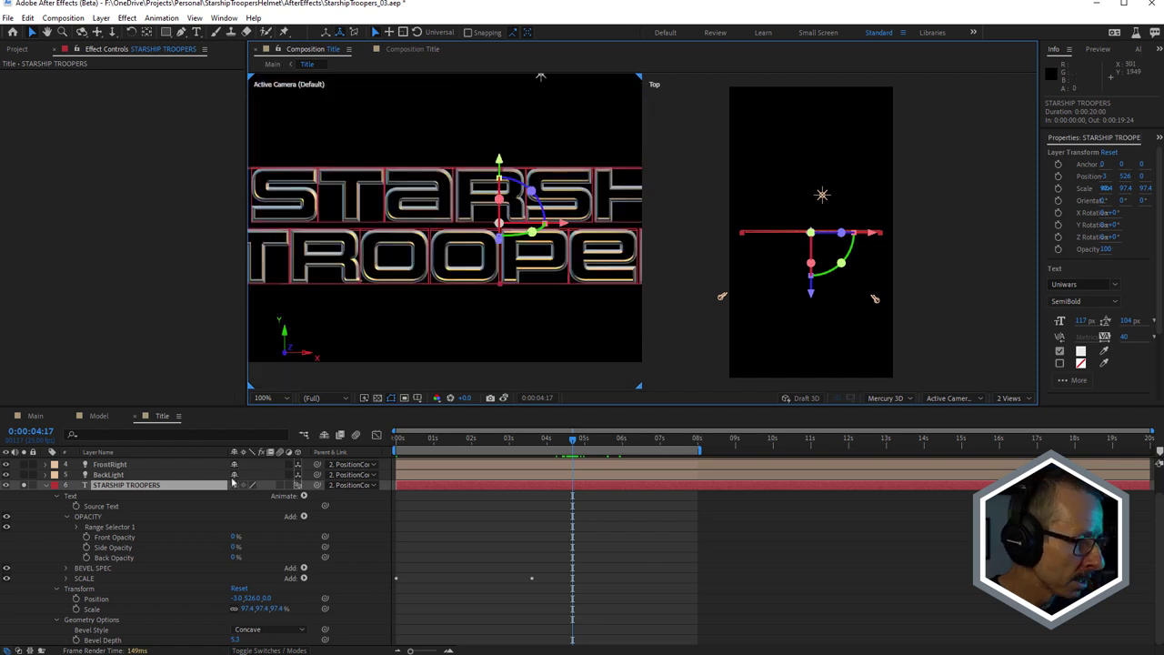
scroll(460, 238, "up", 1)
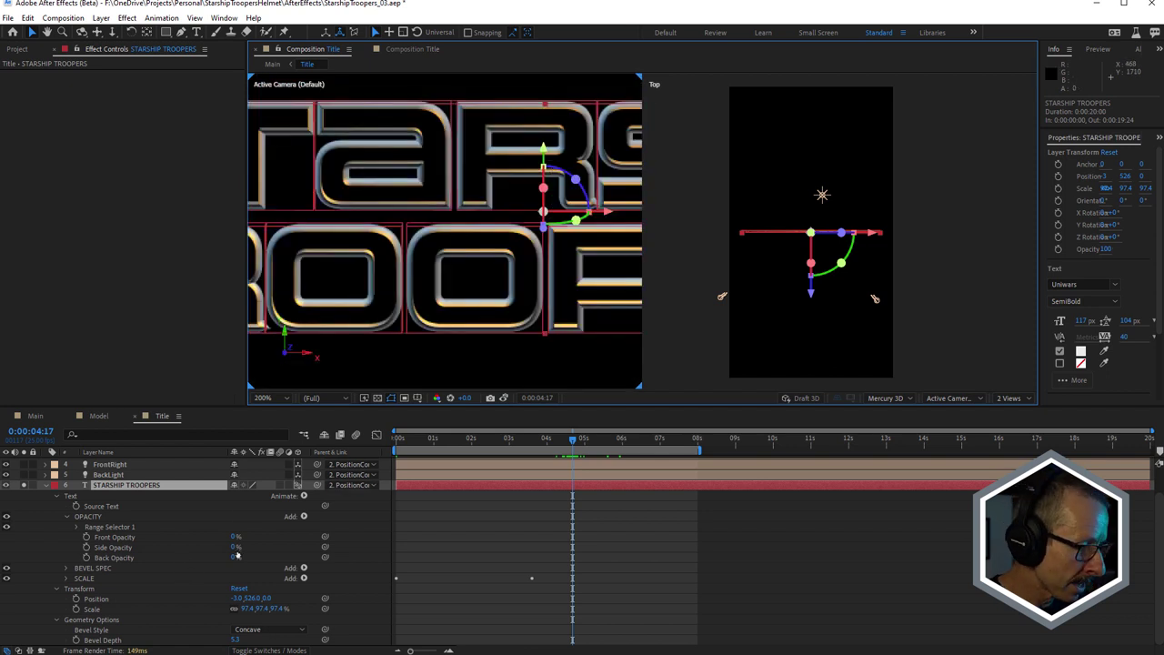
Compare the Angular and Convex bevel styles on the title text and restore the Concave style
left_click(258, 631)
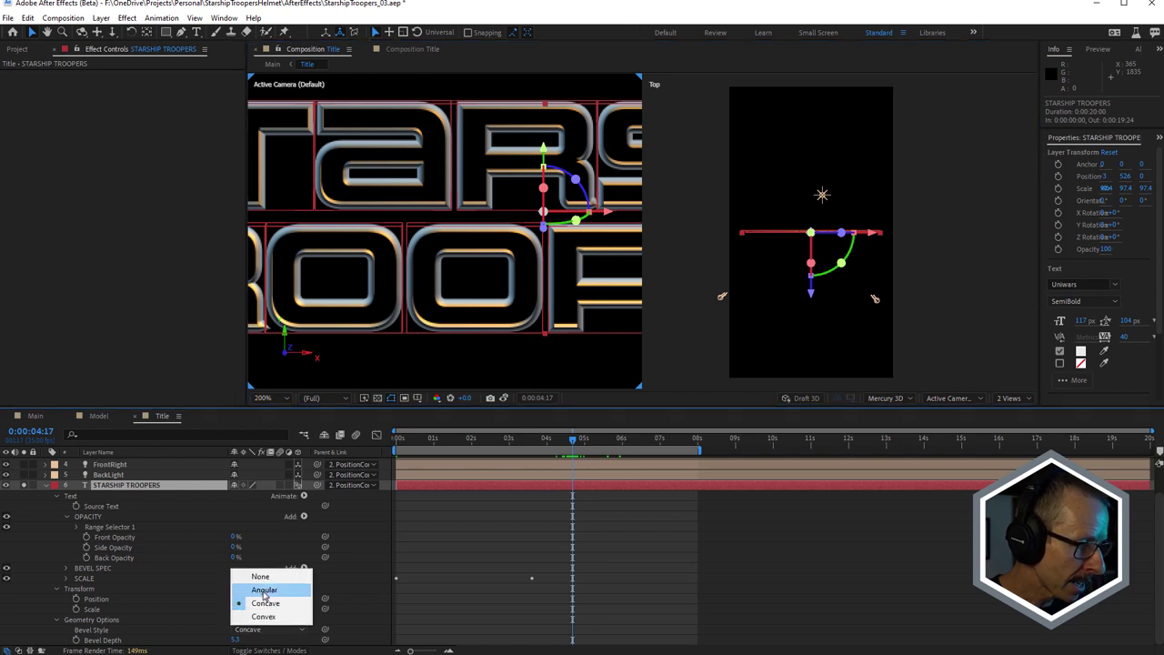
left_click(264, 591)
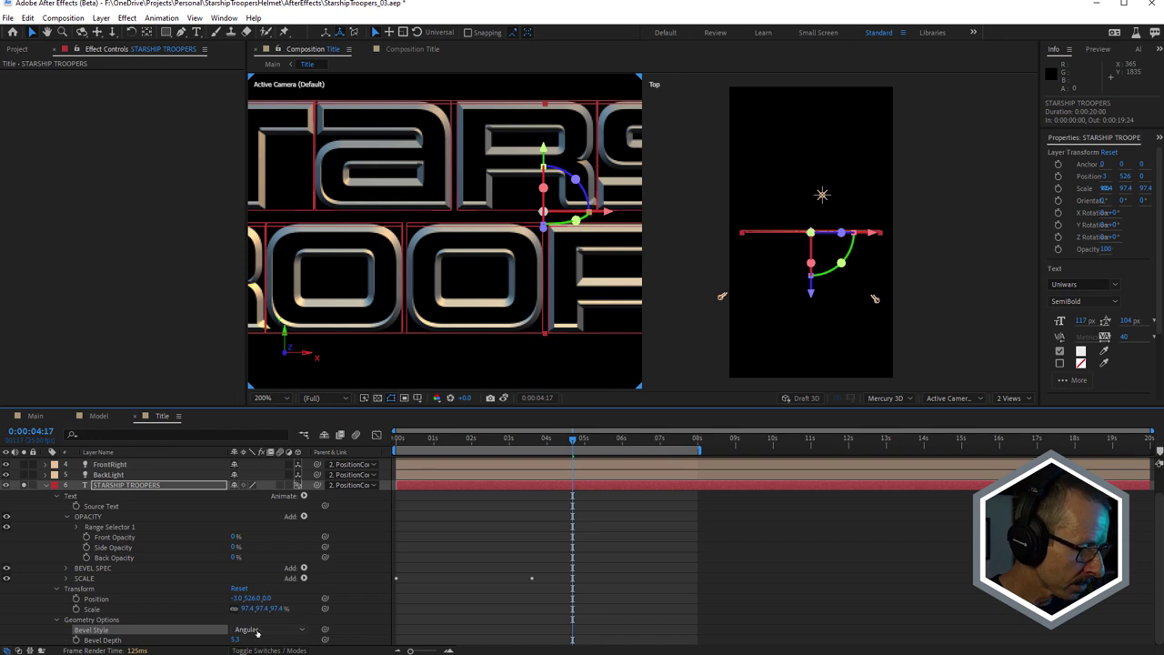
left_click(259, 630)
left_click(263, 617)
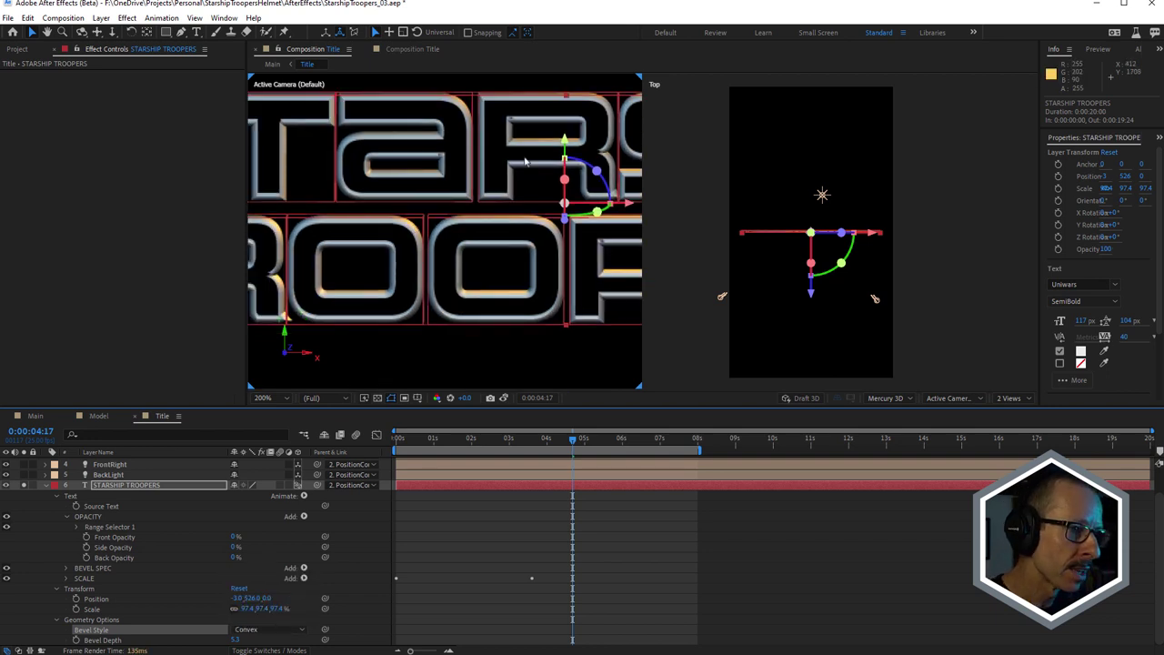
left_click(264, 629)
left_click(265, 603)
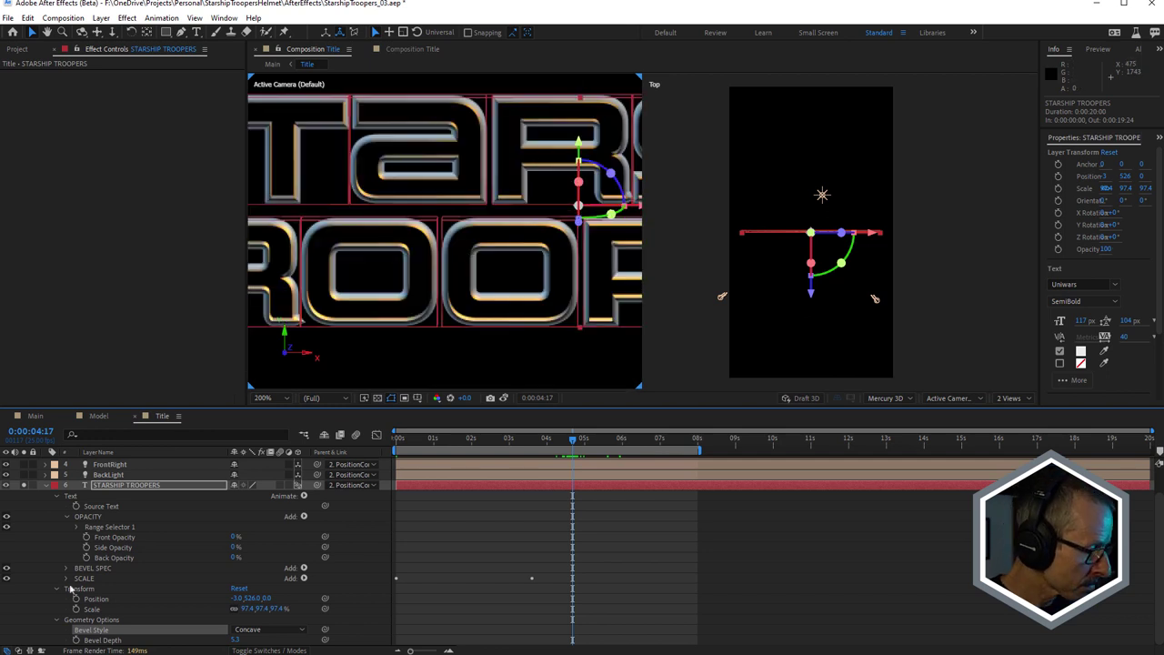
Collapse the OPACITY animator and expand the BEVEL SPEC animator to view its Bevel Specular Intensity
left_click(65, 518)
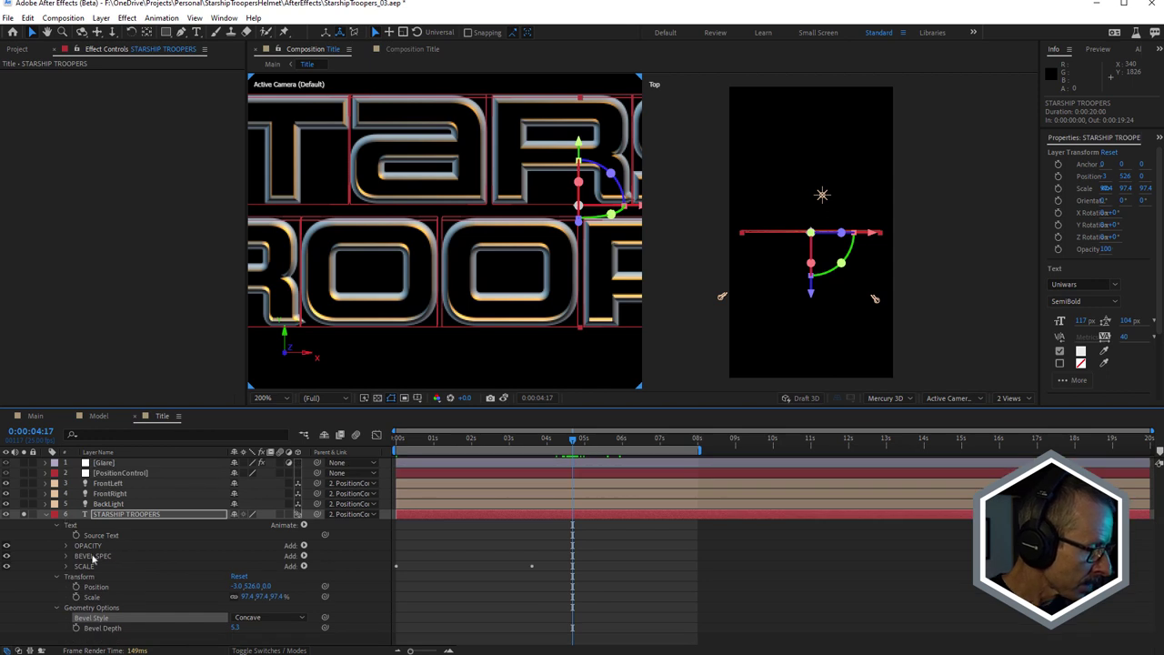
left_click(98, 559)
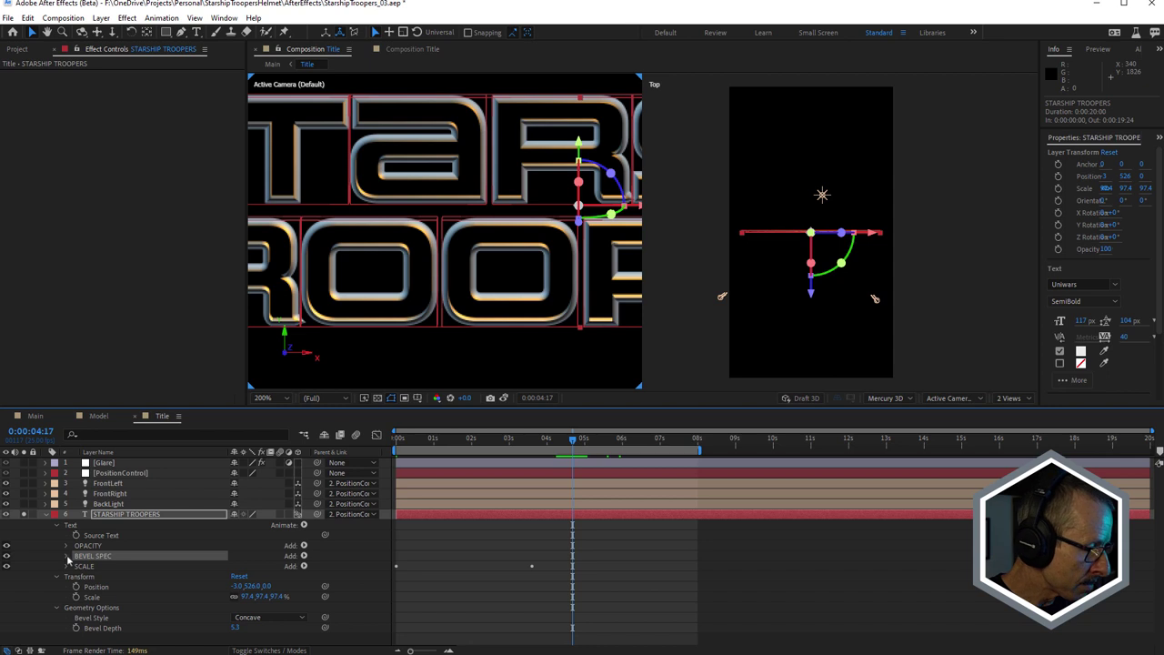
left_click(66, 556)
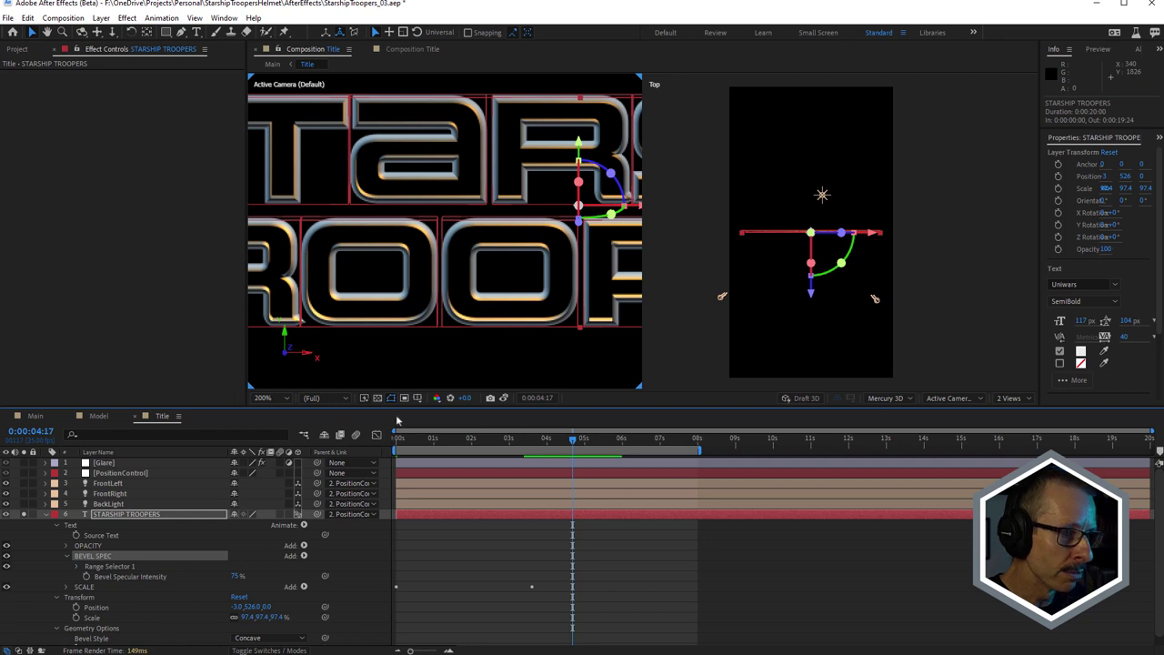
Try a Bevel Specular Intensity of 0% in the BEVEL SPEC animator and undo the change
left_click(236, 576)
type("0")
key("Return")
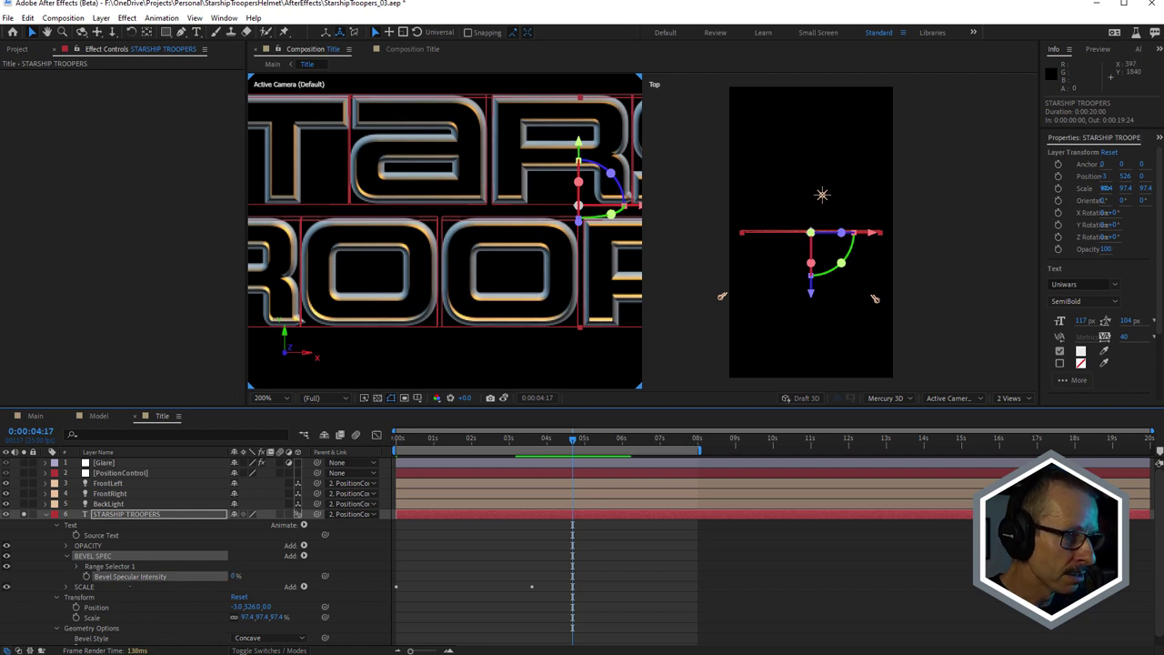
key("ctrl+z")
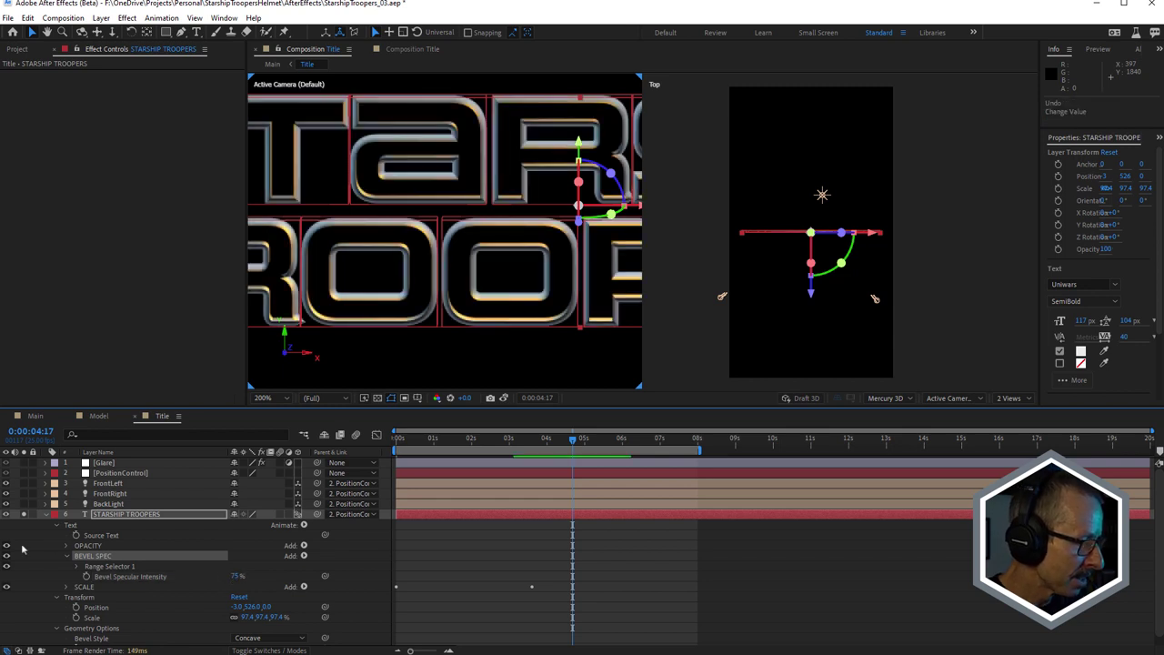
Switch the BEVEL SPEC animator off and on repeatedly to compare the bevel highlights, leaving it enabled
left_click(7, 559)
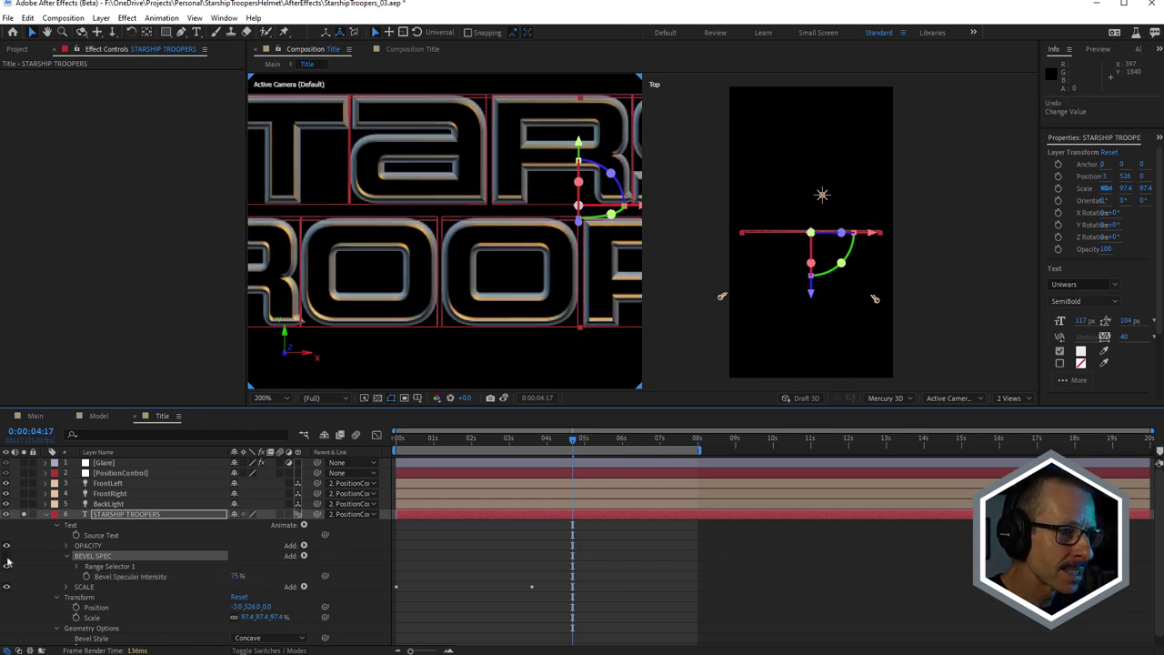
left_click(6, 556)
left_click(6, 557)
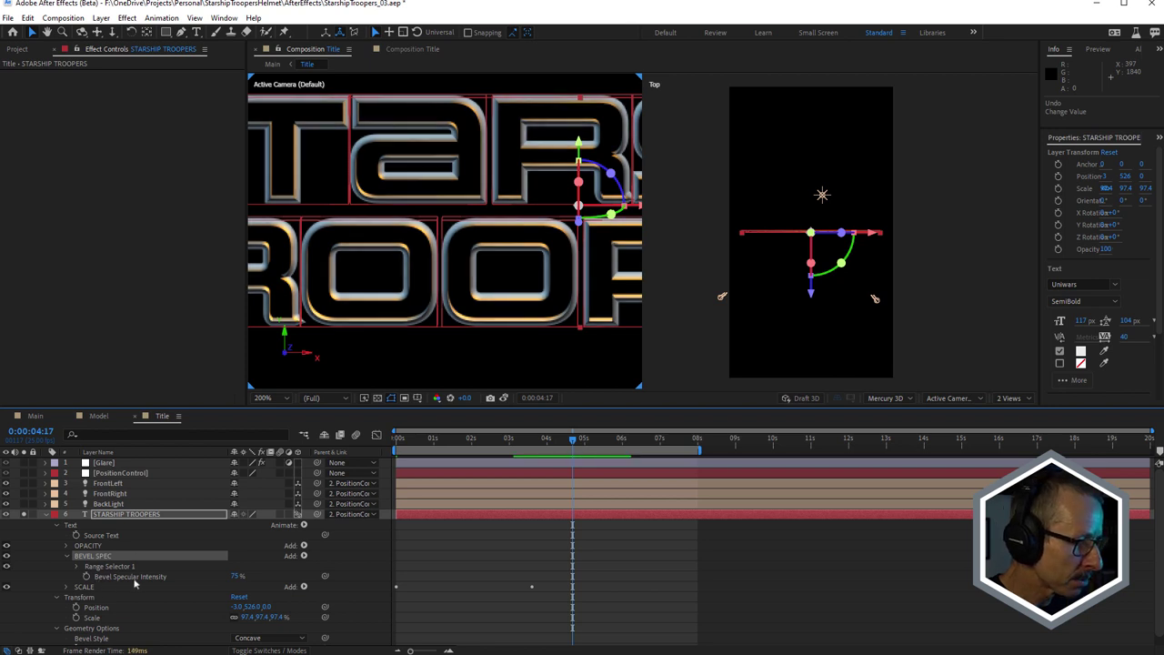
scroll(501, 273, "up", 1)
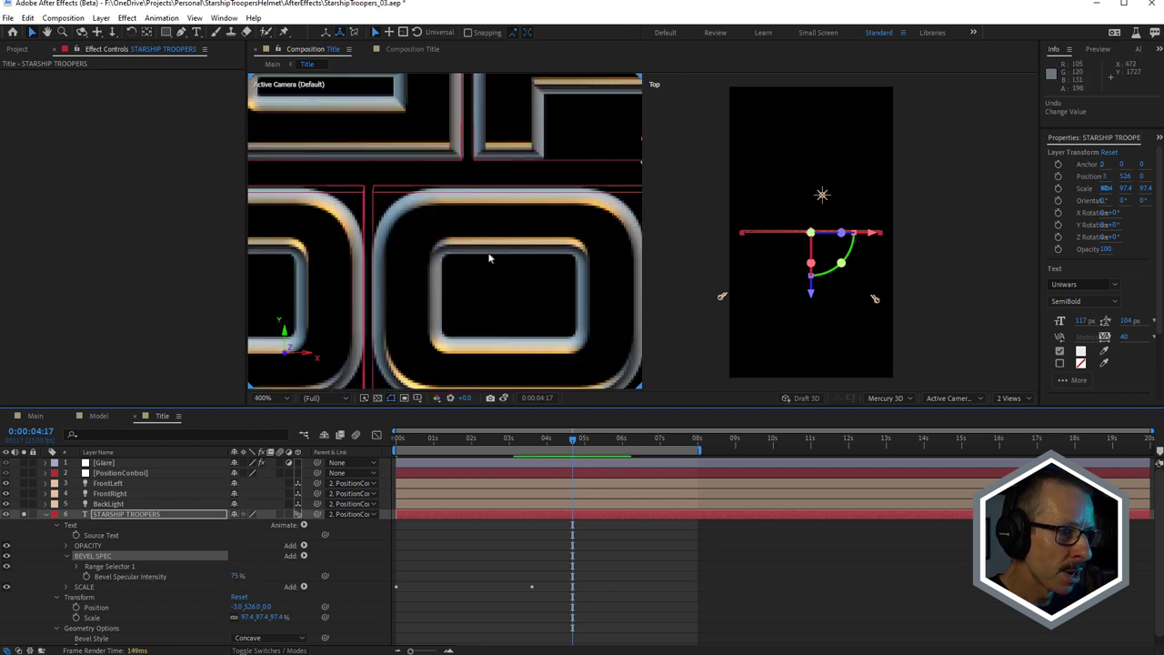
left_click(8, 557)
left_click(7, 558)
left_click(8, 558)
left_click(8, 556)
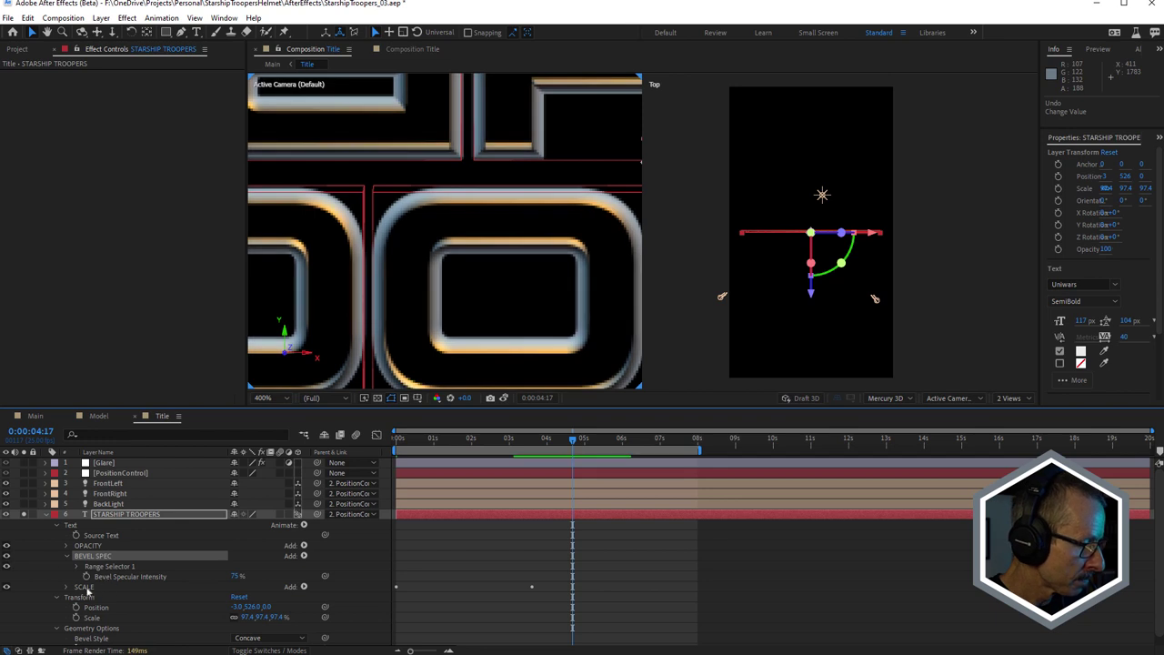
Select the SCALE animator and view the properties that can be animated on the title text, without adding one
left_click(85, 588)
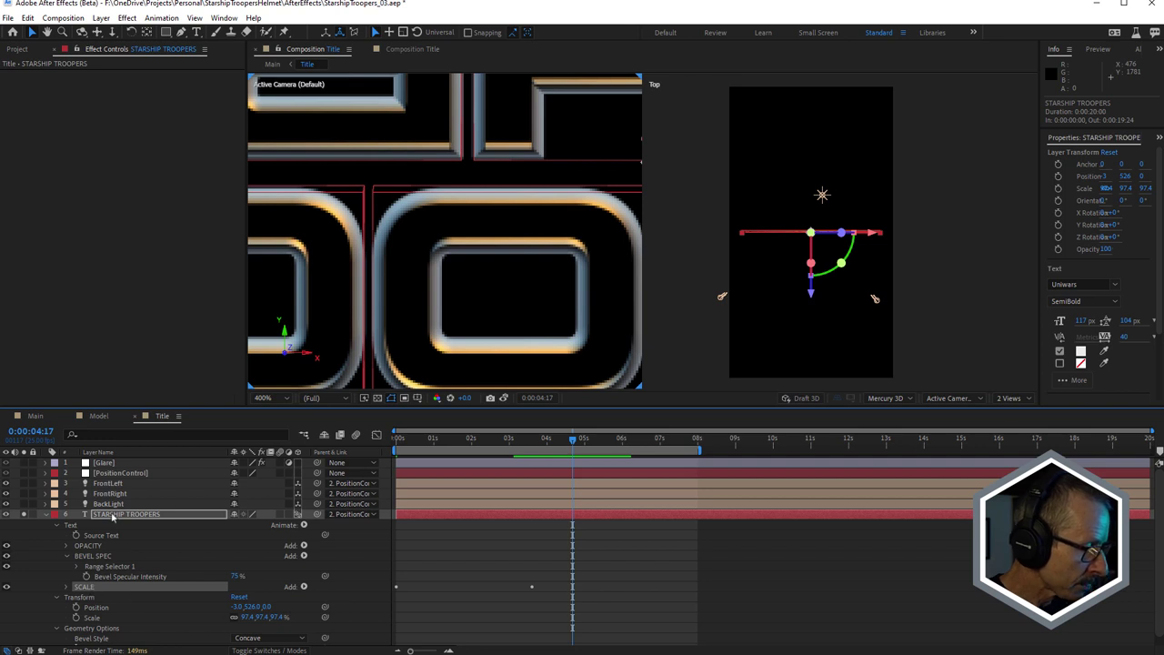
left_click(304, 526)
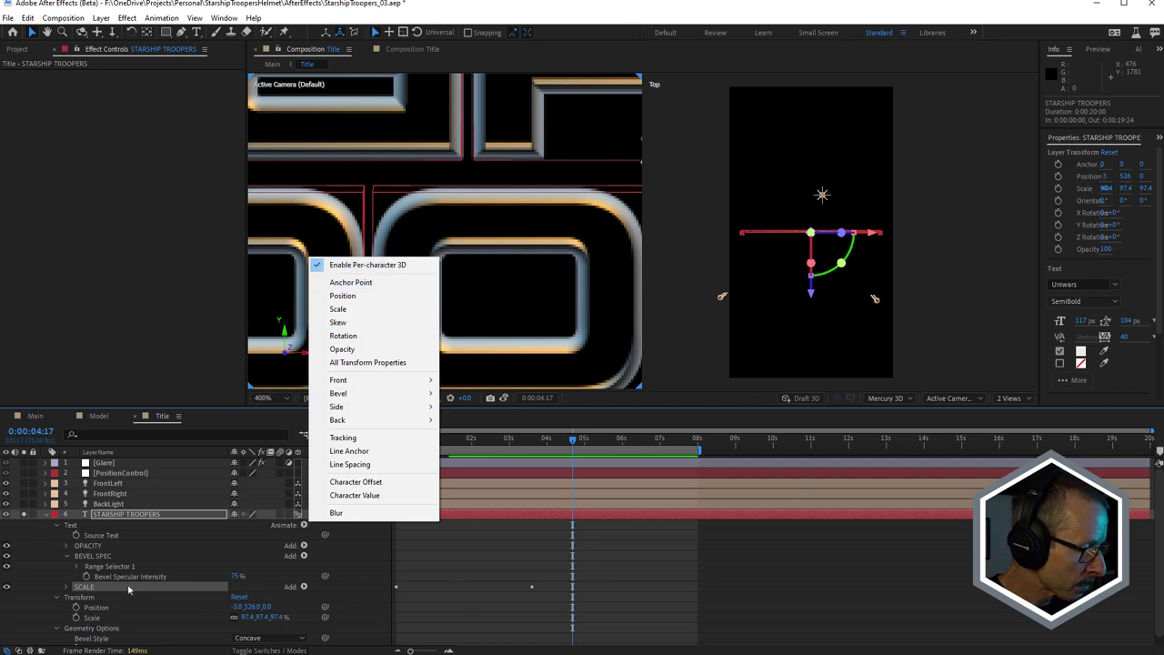
left_click(89, 596)
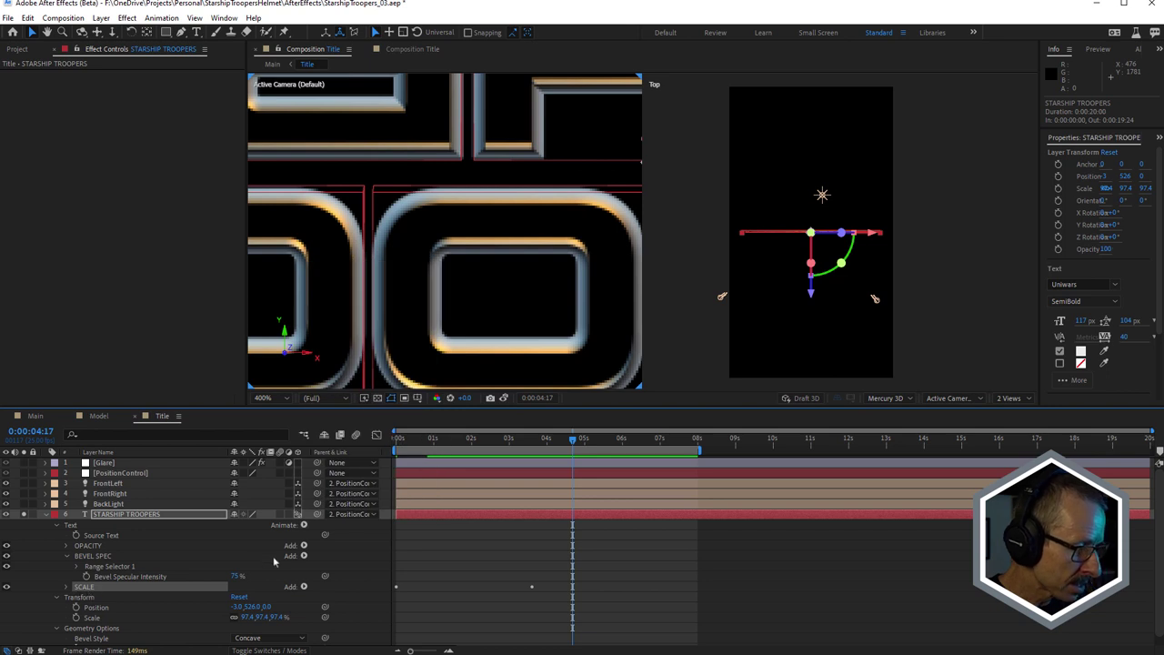
left_click(304, 526)
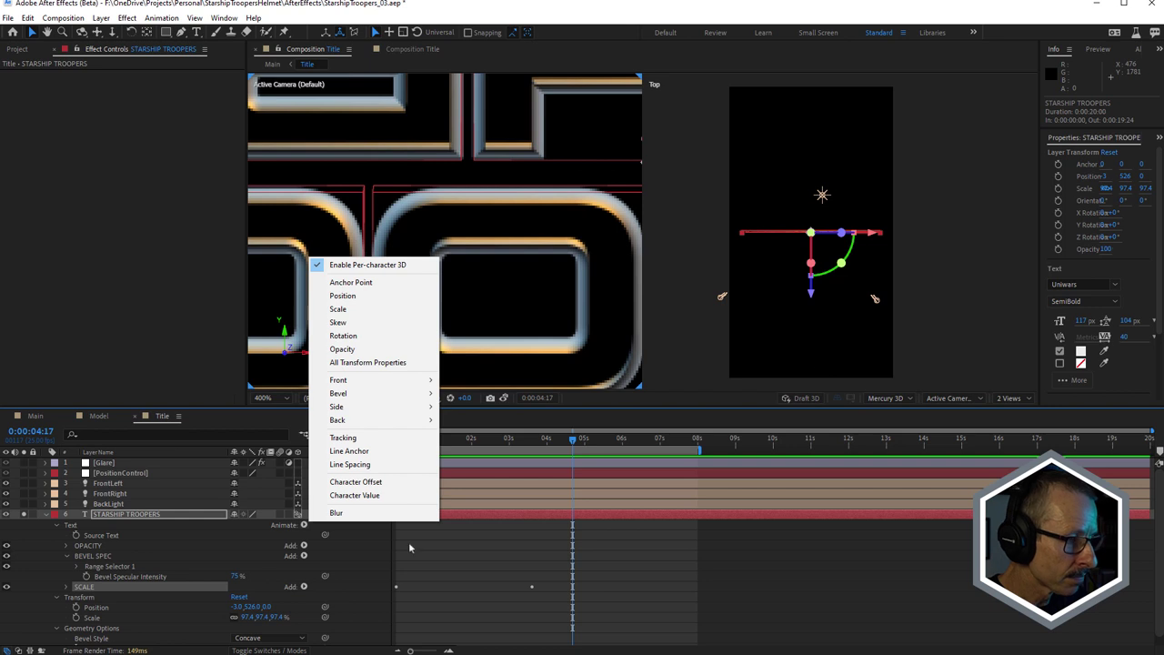
left_click(90, 591)
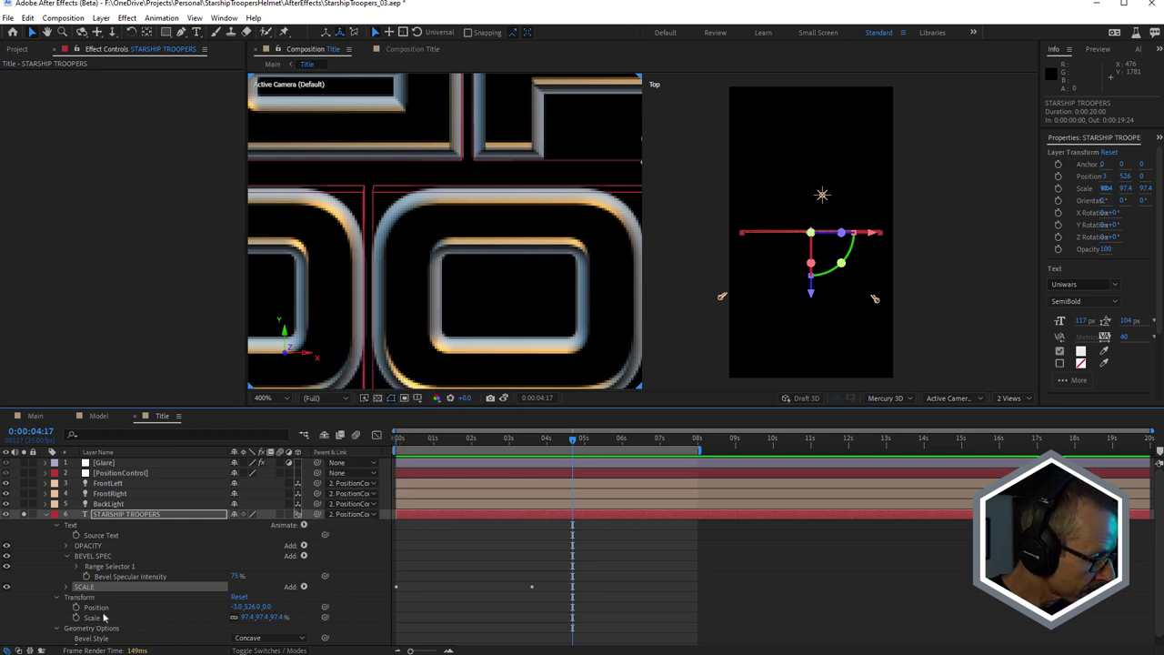
Expand the SCALE animator and scrub the opening seconds from the first frame to examine how the title letters widen
left_click(67, 587)
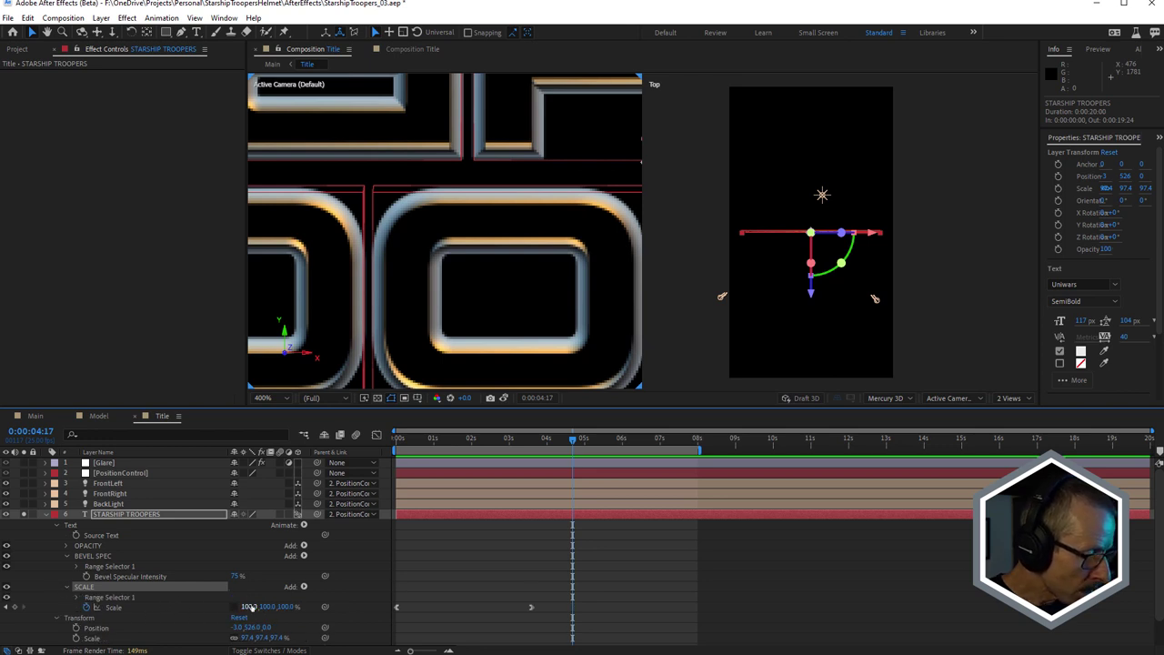
key("Home")
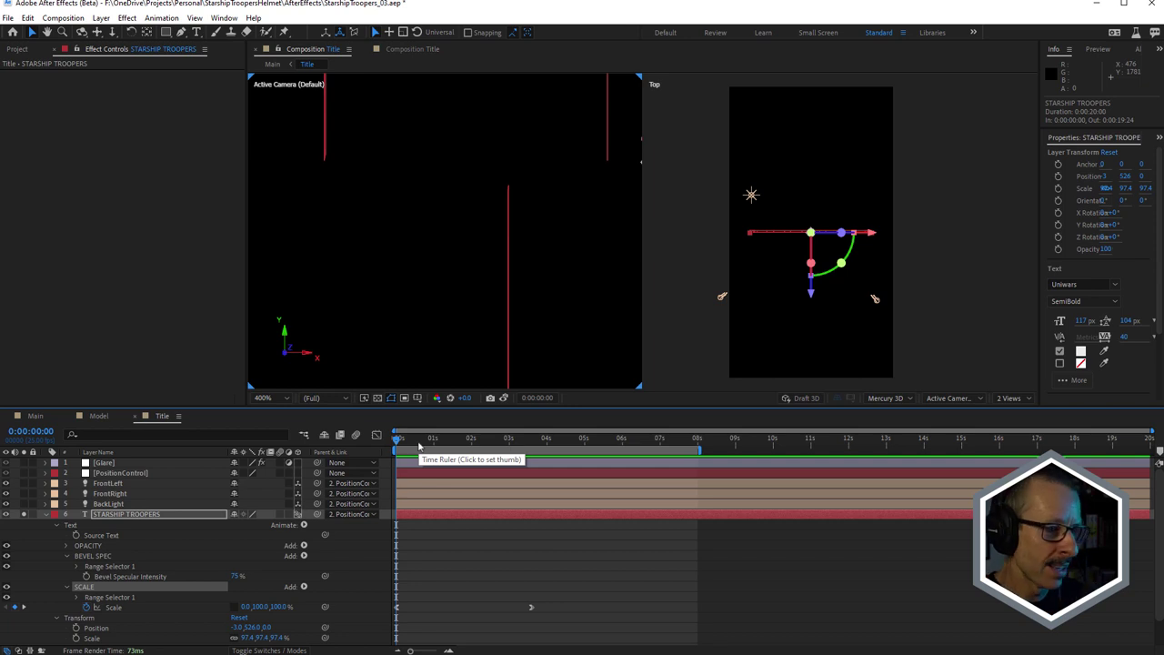
left_click_drag(405, 443, 478, 438)
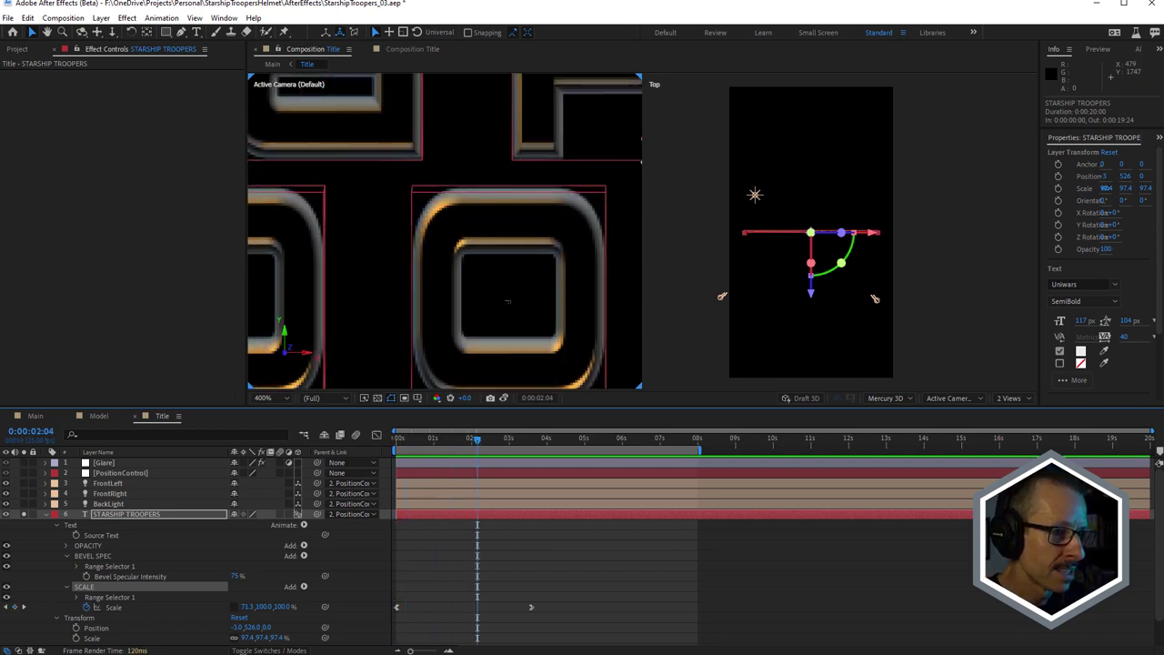
scroll(507, 305, "down", 2)
scroll(510, 293, "down", 2)
left_click(489, 440)
left_click_drag(482, 441, 488, 464)
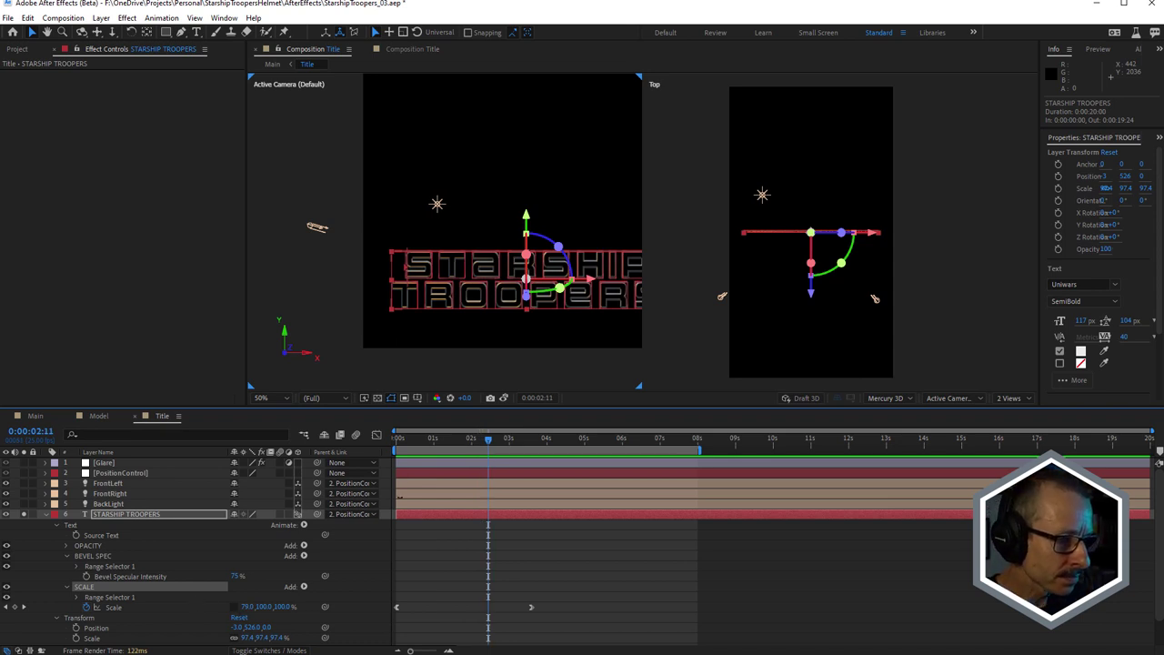
left_click_drag(409, 443, 483, 443)
View the text layer's animatable properties without adding one, and collapse the BEVEL SPEC and SCALE animators and the STARSHIP TROOPERS layer
left_click(304, 525)
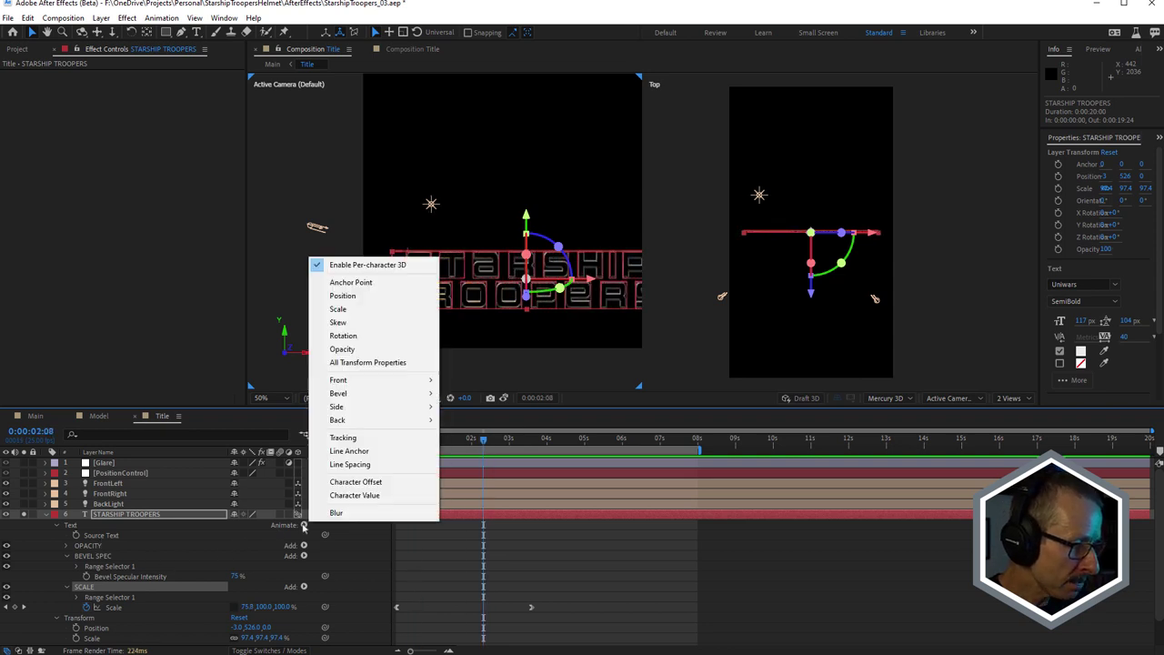
left_click(104, 567)
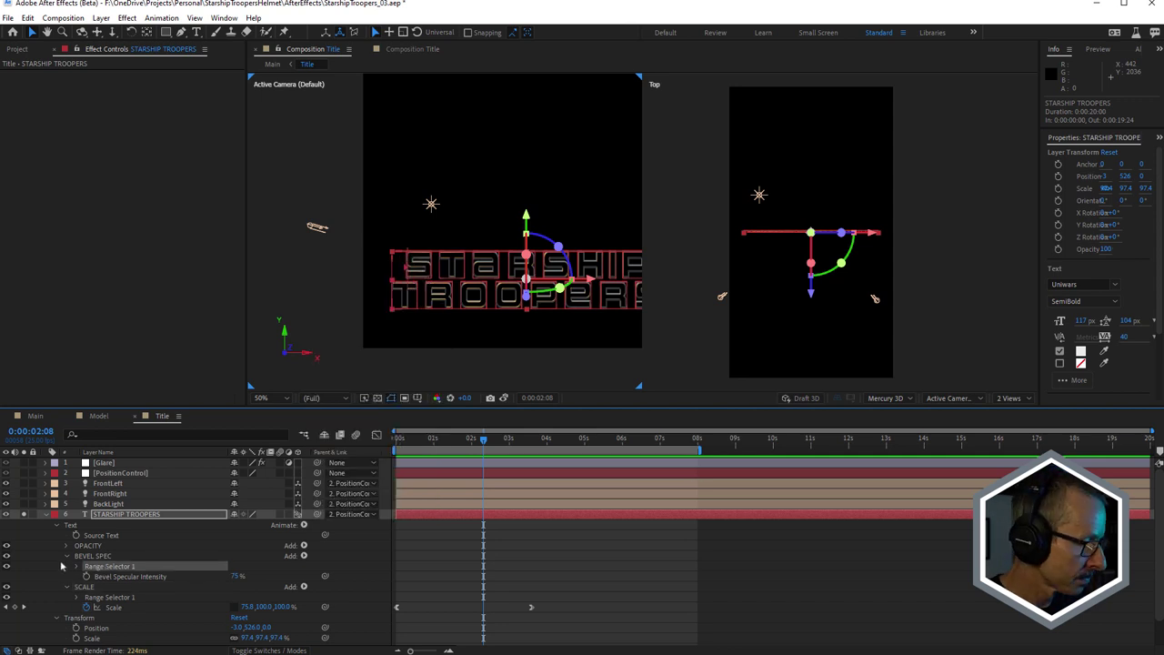
left_click(67, 556)
left_click(67, 567)
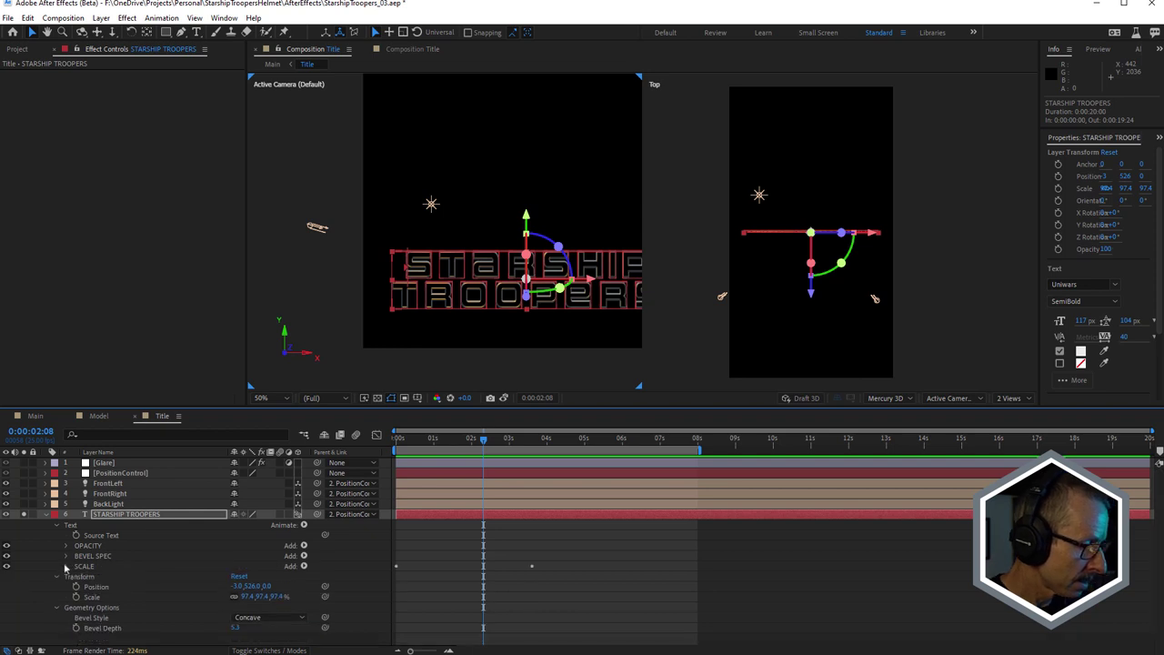
left_click(47, 515)
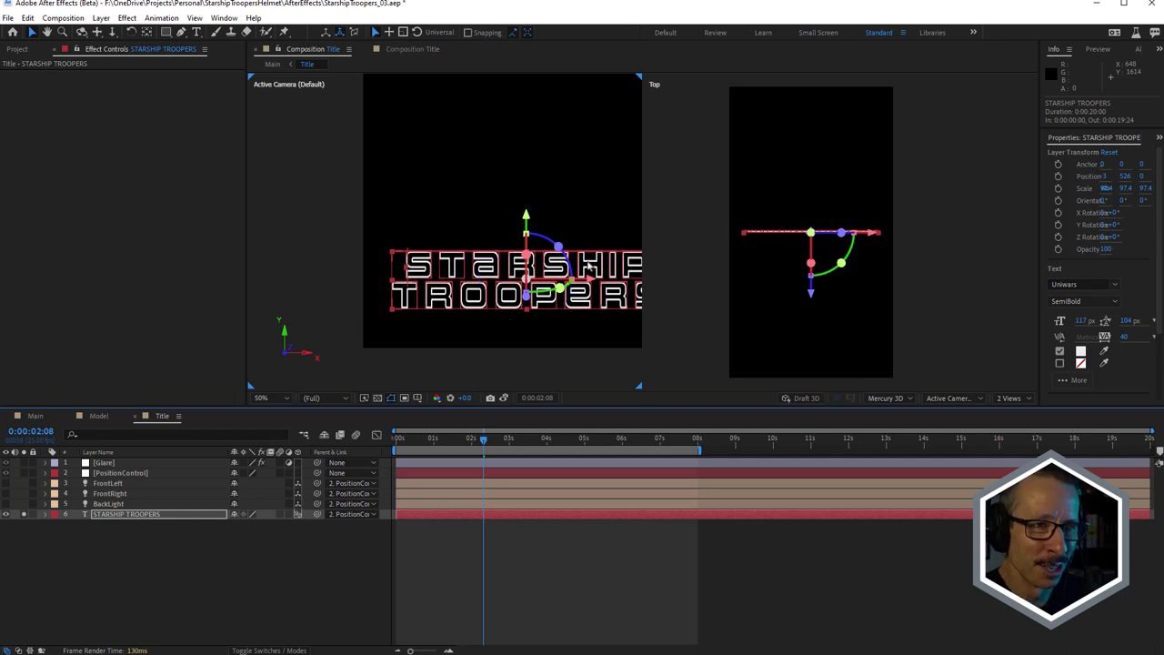
Turn on only the BackLight and scrub to 0:00:05:16 to examine its sweep behind the title letters
left_click(110, 504)
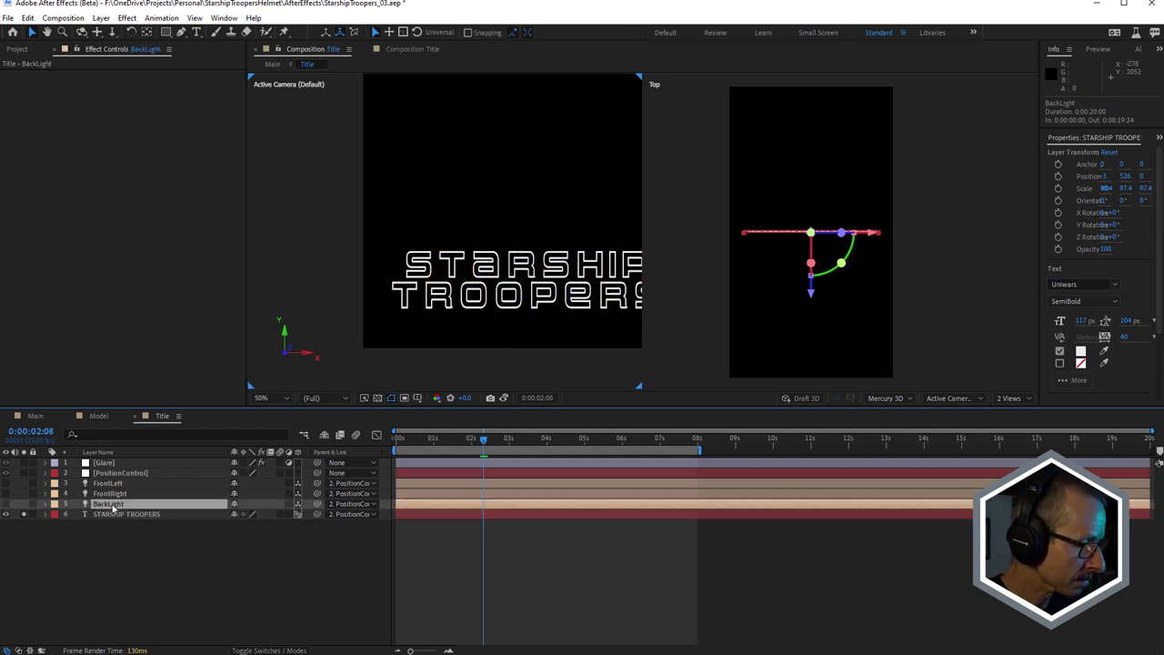
left_click(6, 505)
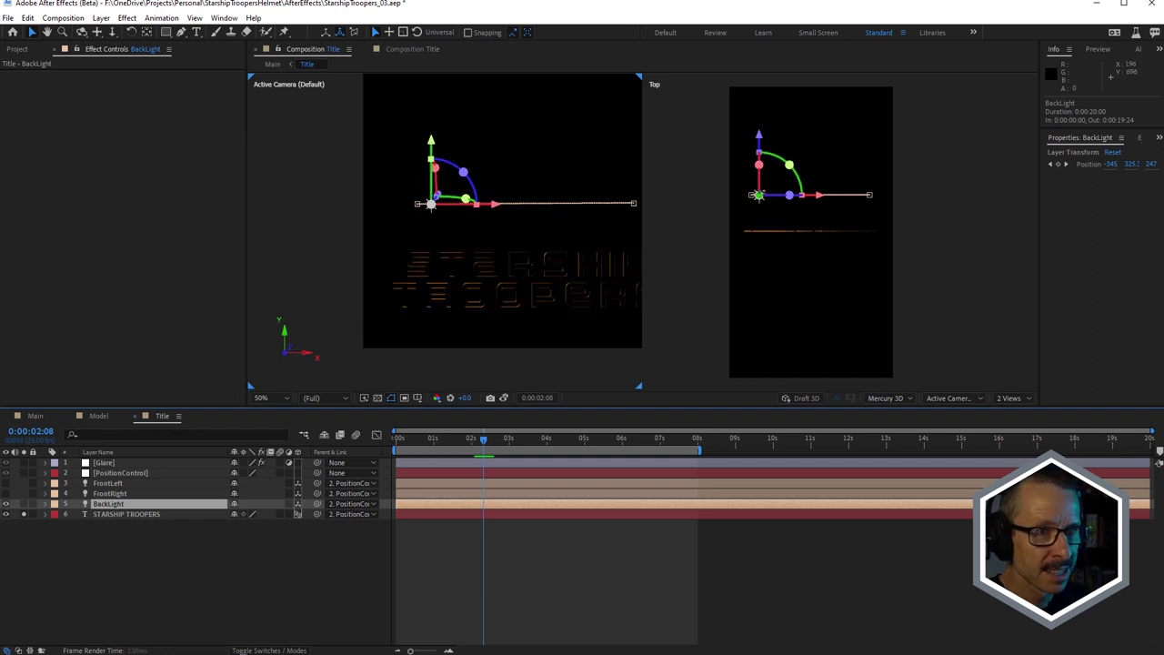
scroll(546, 277, "up", 2)
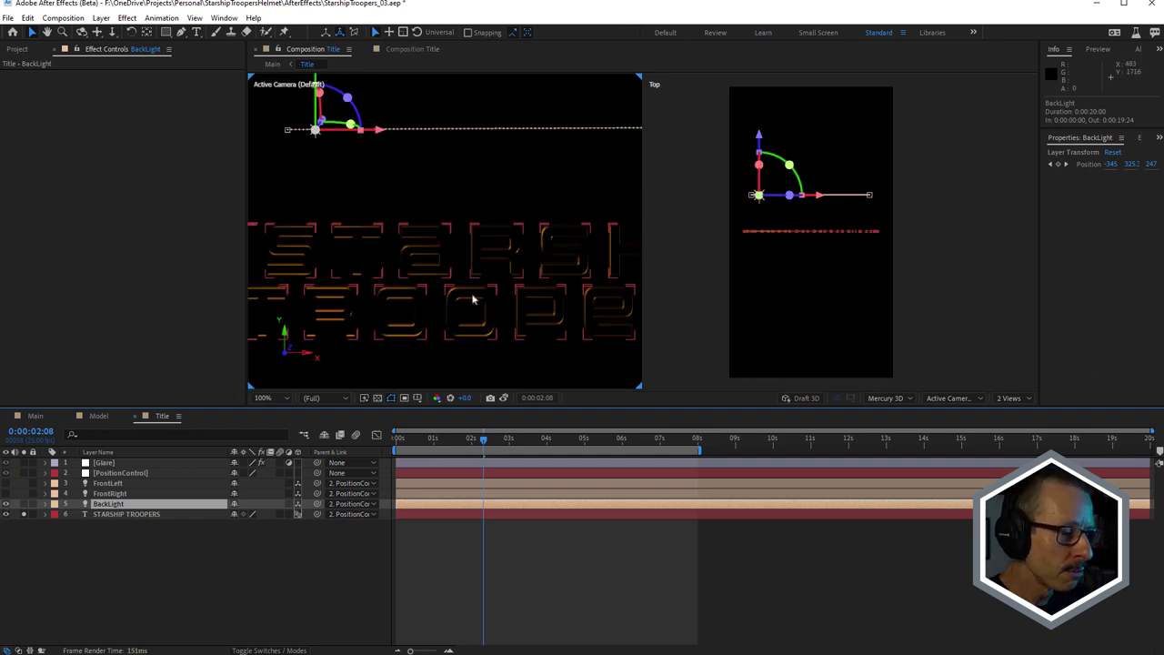
scroll(479, 295, "down", 2)
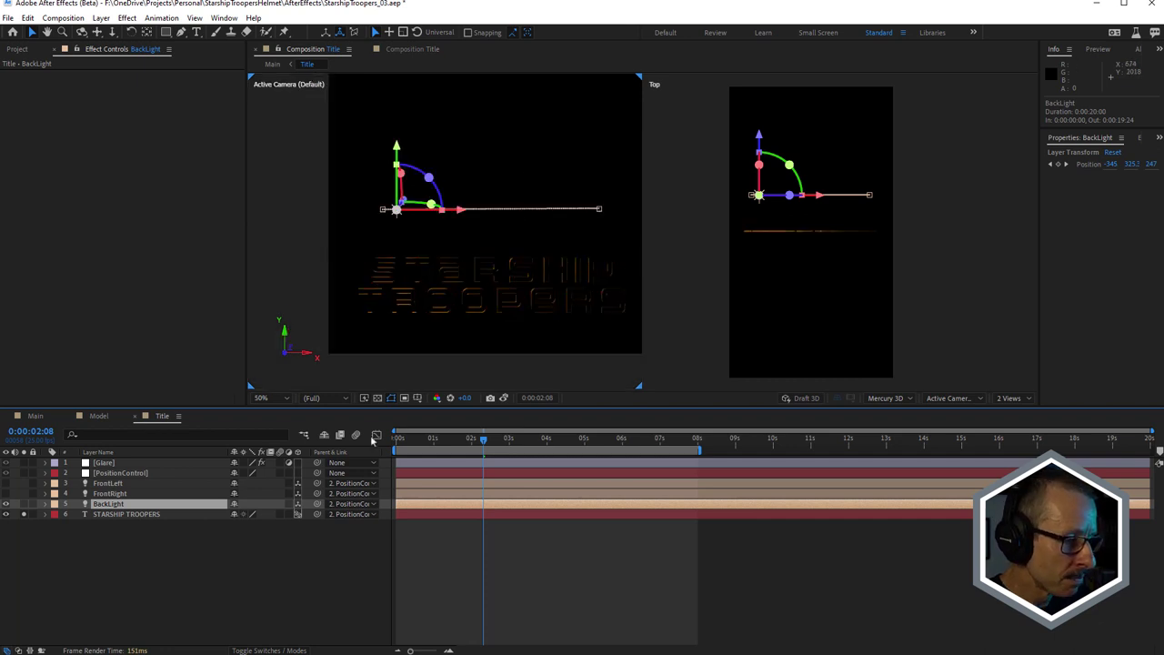
left_click_drag(403, 443, 609, 471)
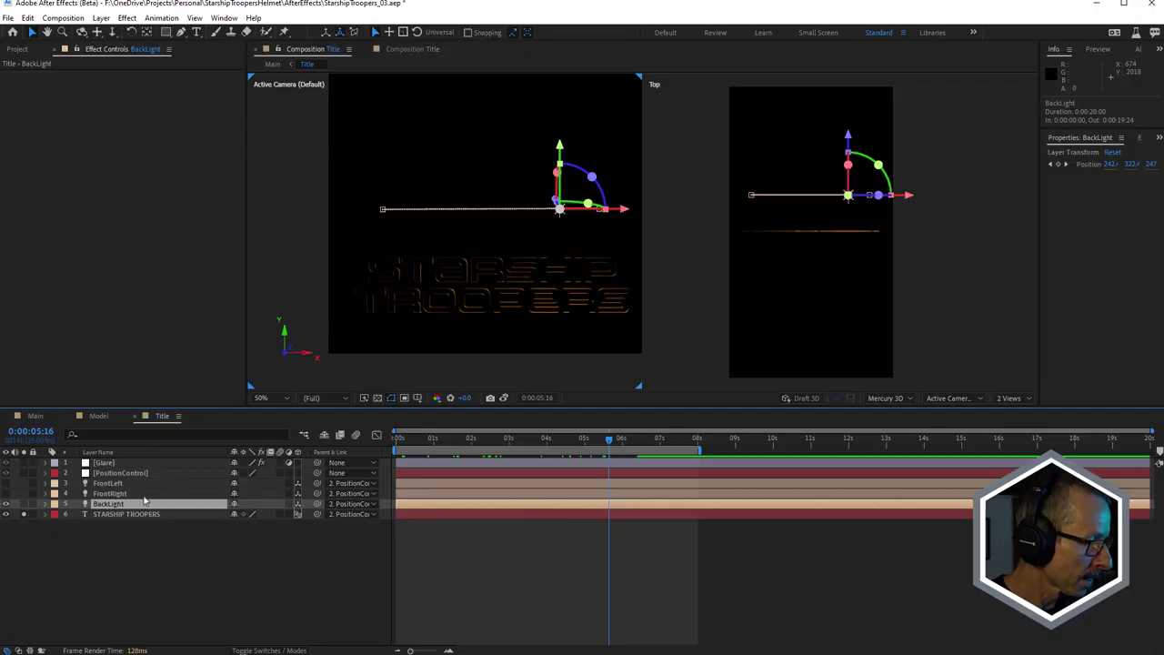
key("Return")
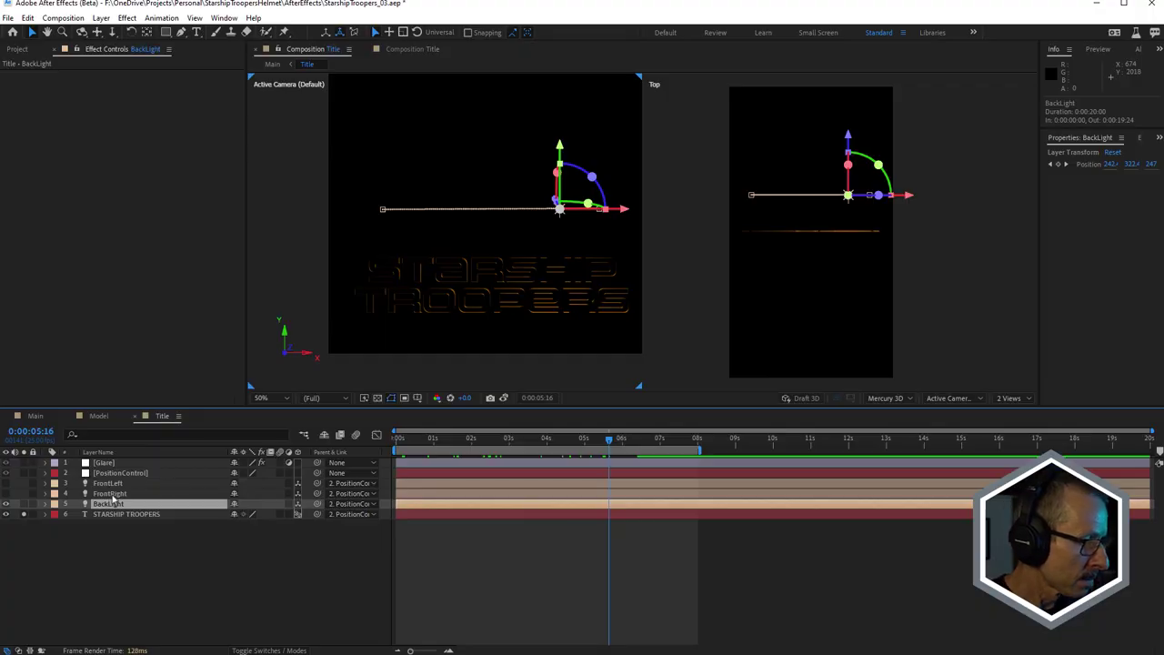
Turn on the FrontRight and FrontLeft lights alongside the BackLight
left_click(110, 493)
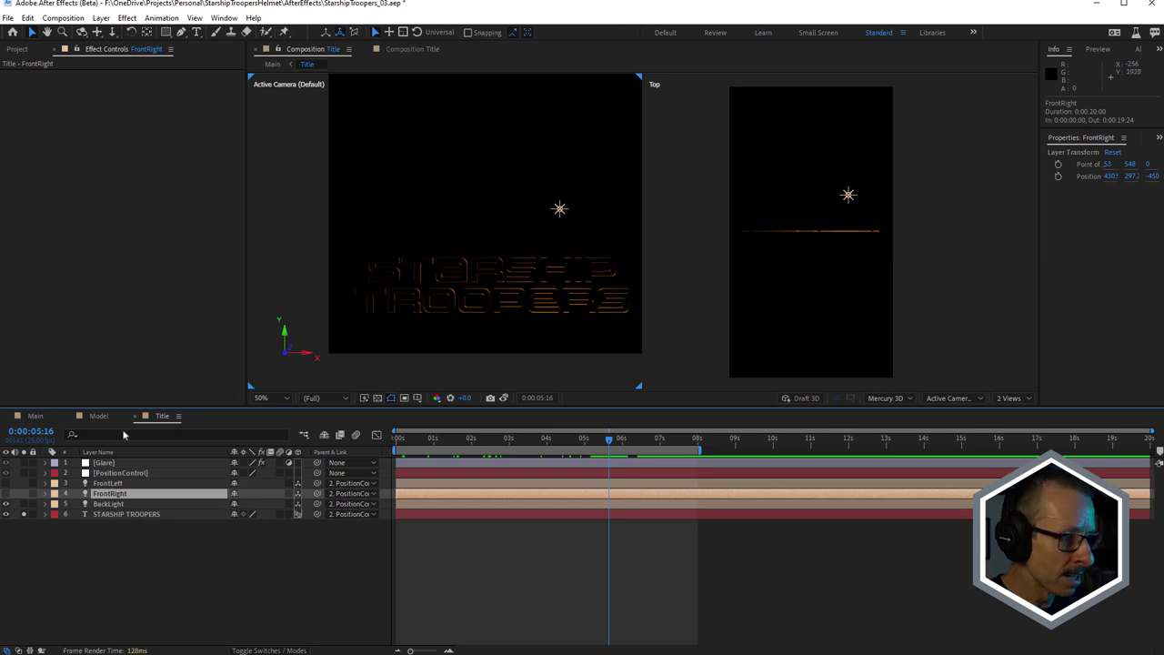
left_click(115, 486)
left_click(114, 494, "ctrl")
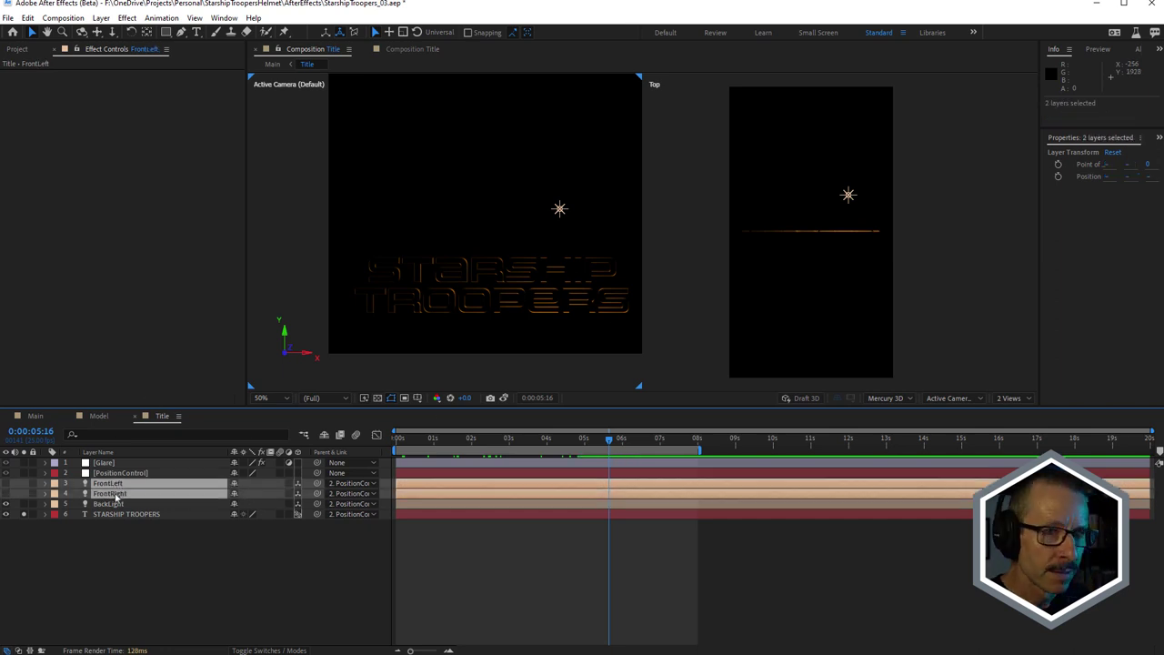
left_click(136, 525)
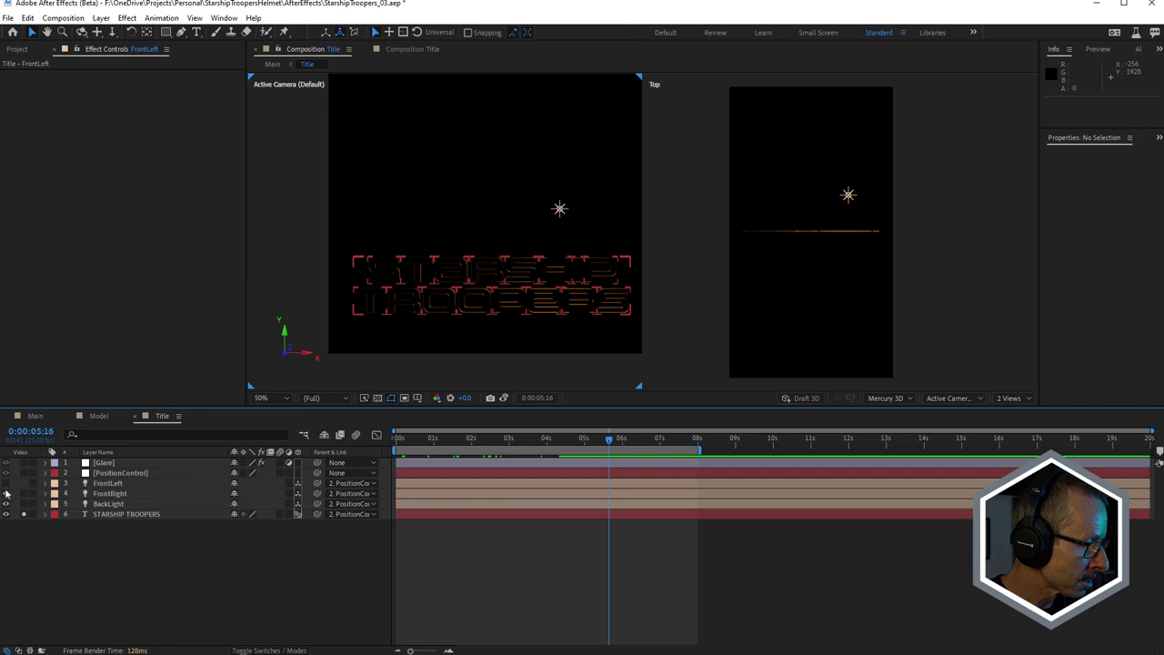
left_click(107, 484)
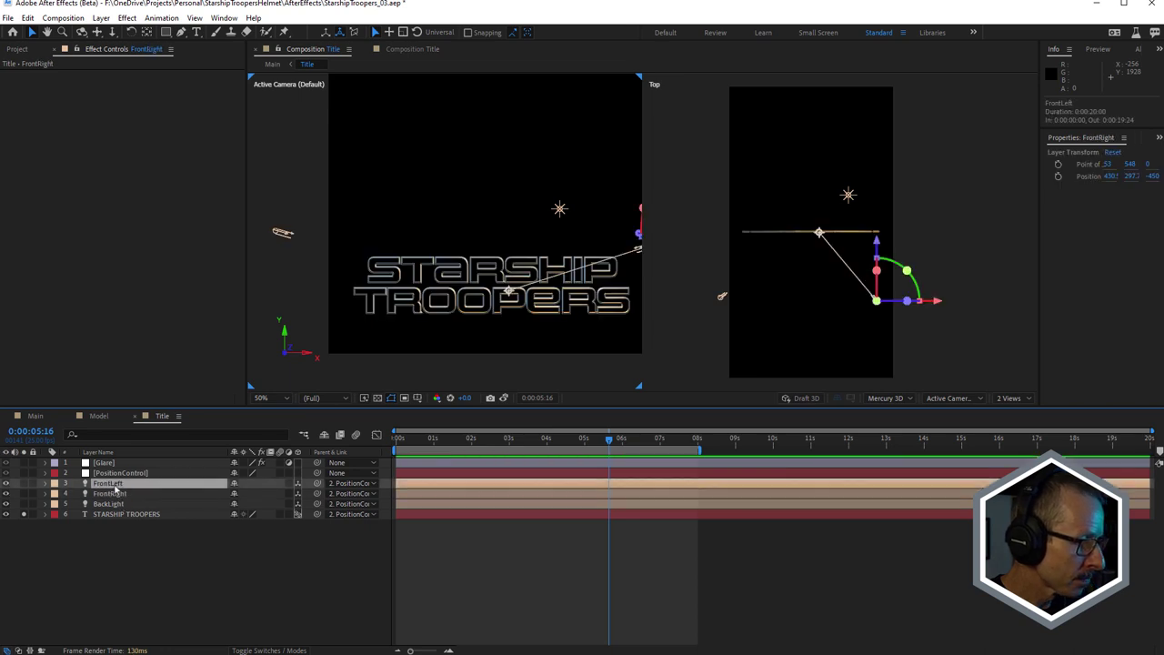
Switch the FrontLeft light off and back on to compare its effect on the letter bevels with that of FrontRight
left_click(6, 484)
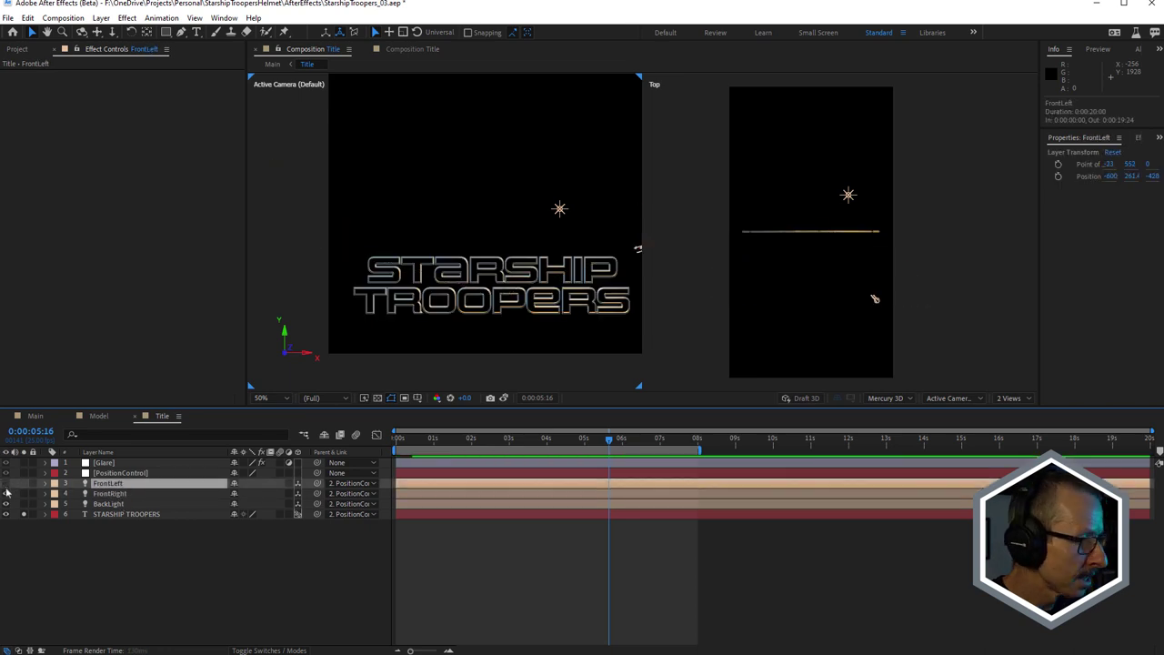
left_click(105, 493)
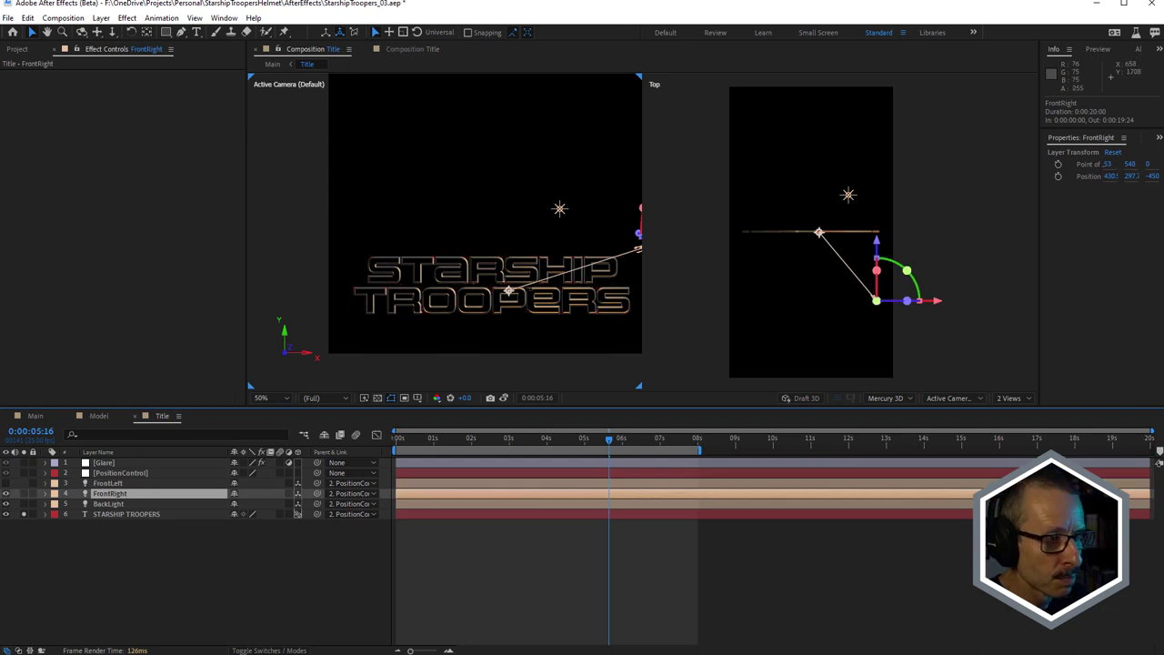
scroll(528, 290, "up", 2)
scroll(491, 291, "down", 2)
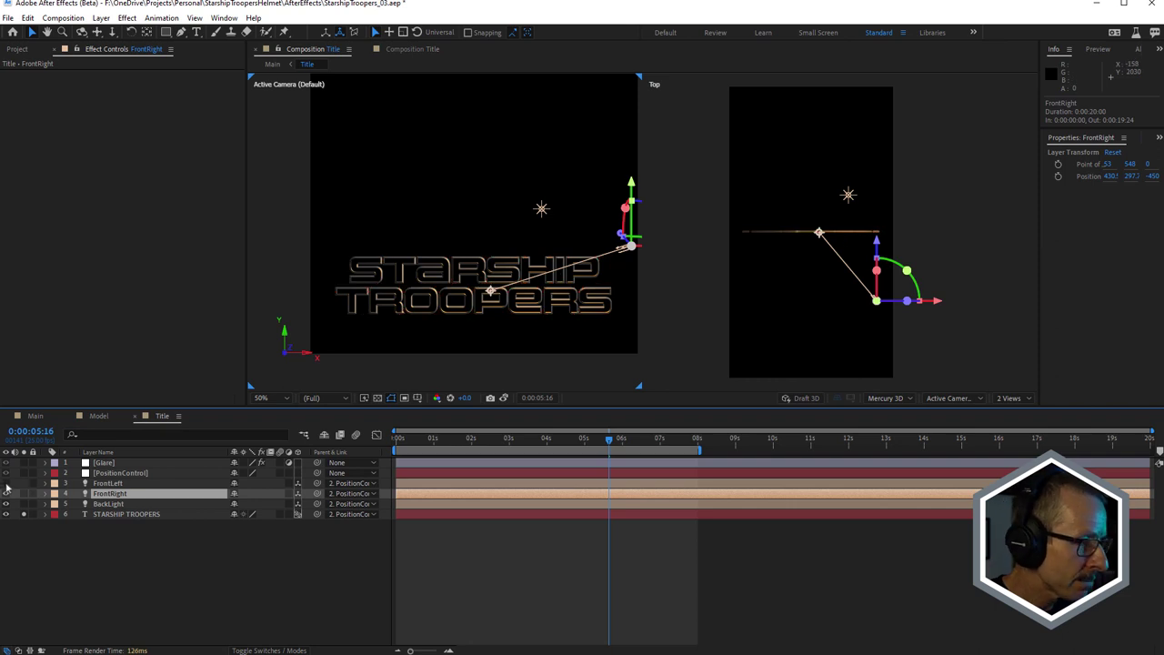
left_click(6, 483)
scroll(442, 268, "up", 2)
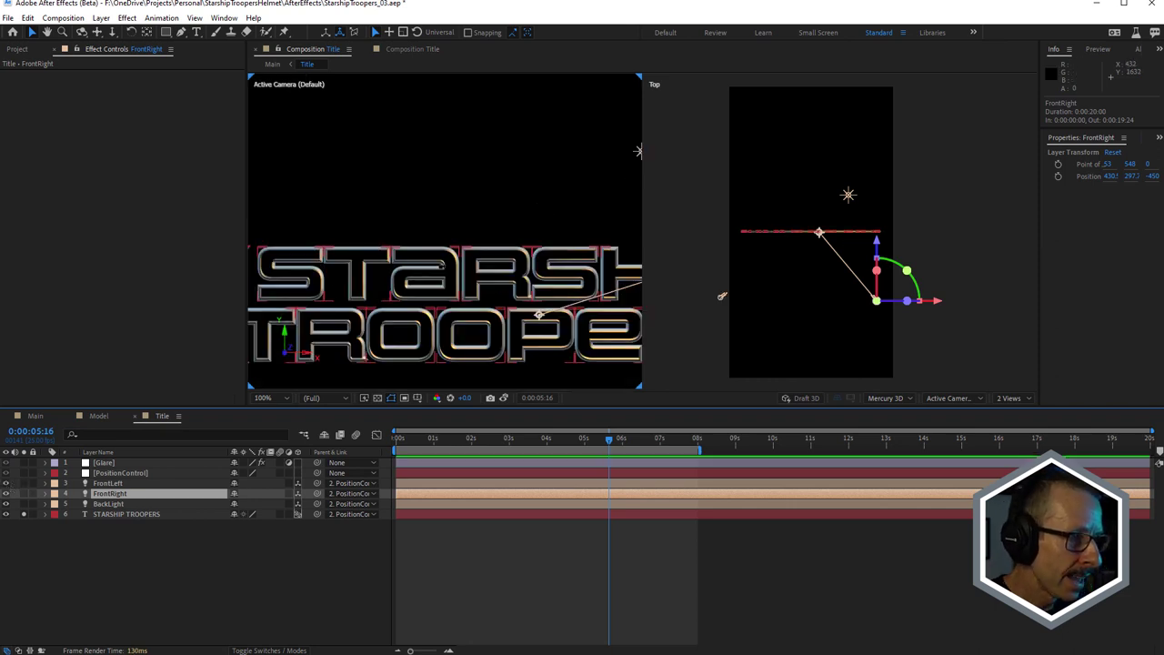
Inspect the light settings of FrontRight and FrontLeft without changing them, and examine the bevel highlights up close
double_click(108, 494)
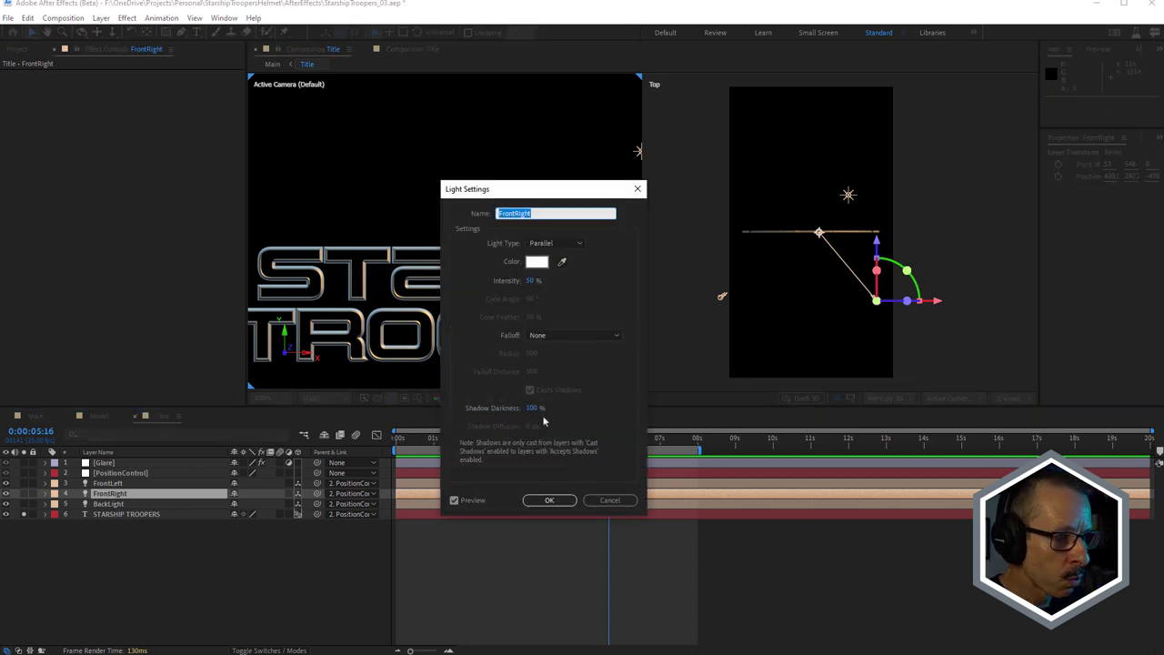
left_click(609, 502)
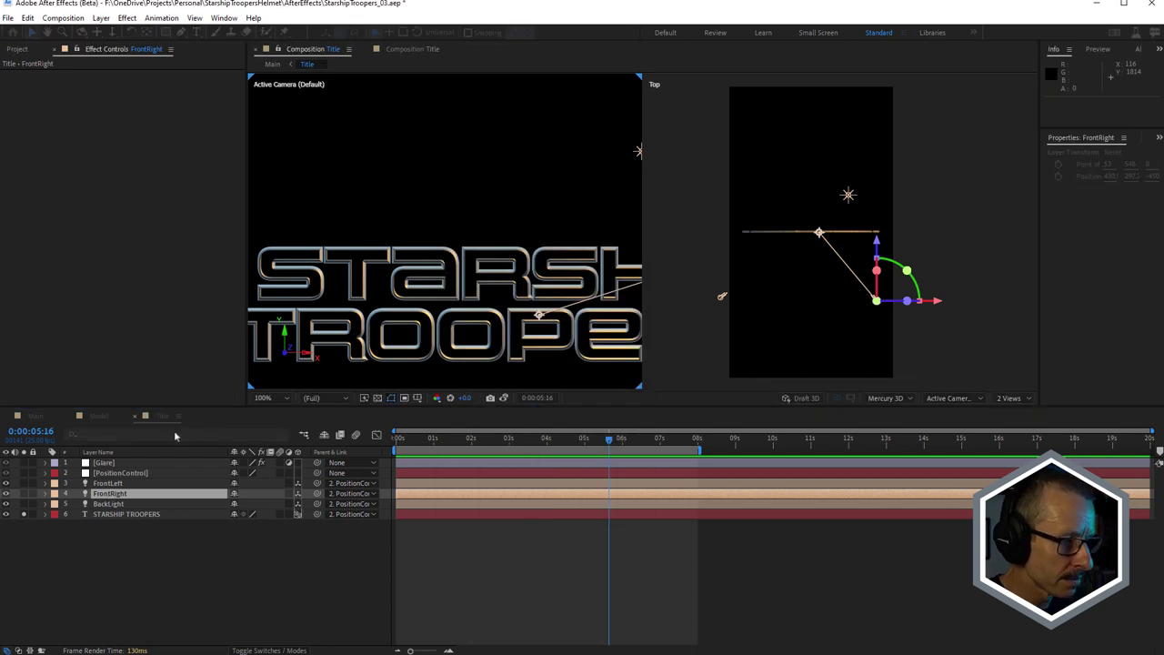
double_click(108, 483)
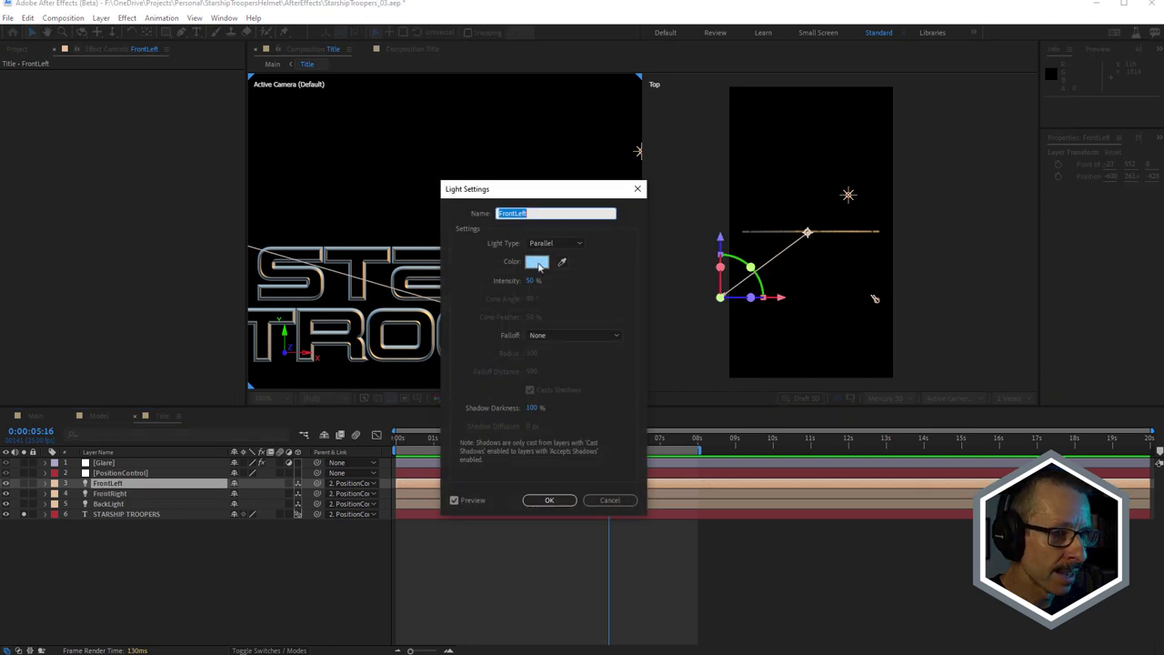
left_click(610, 500)
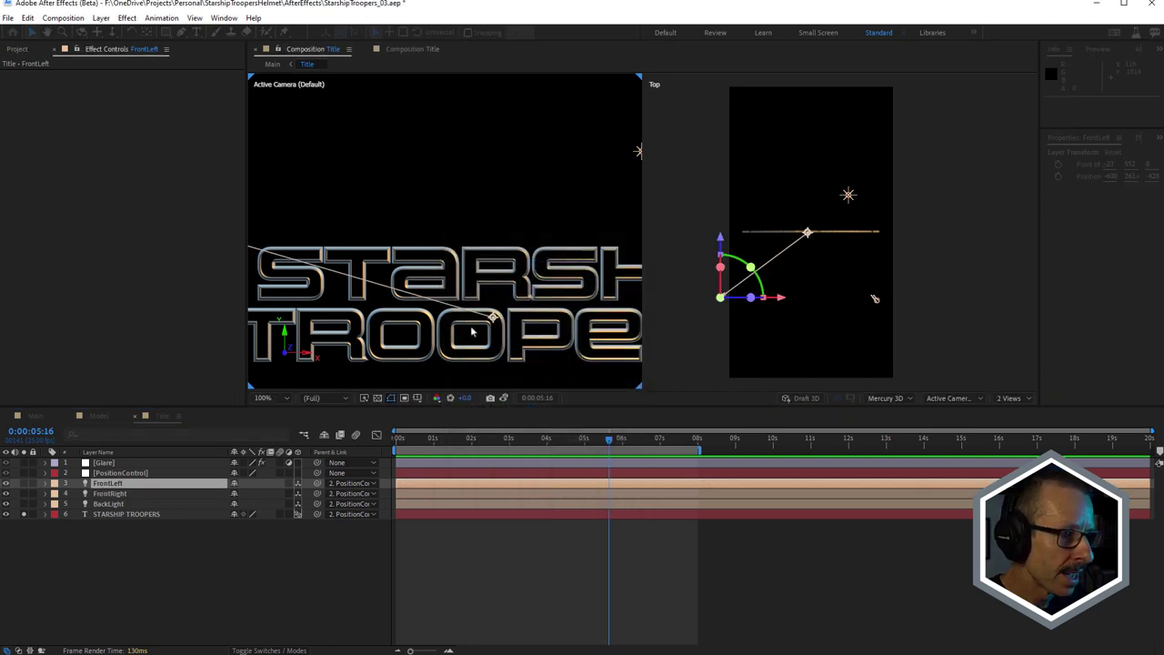
scroll(474, 314, "up", 1)
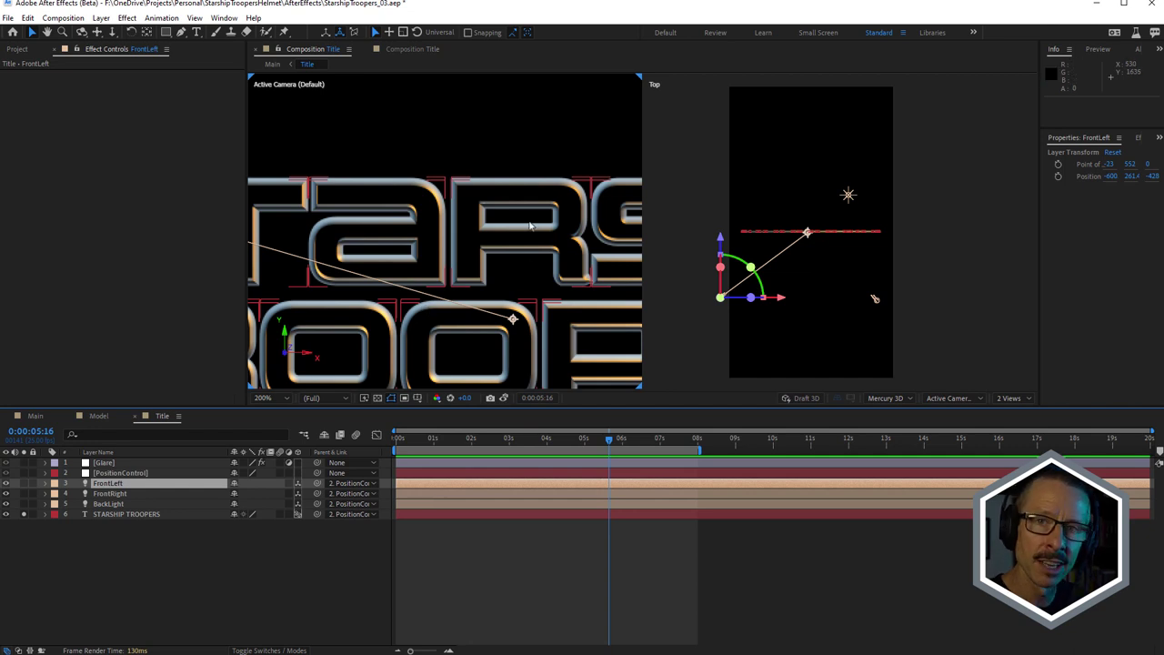
scroll(526, 211, "down", 1)
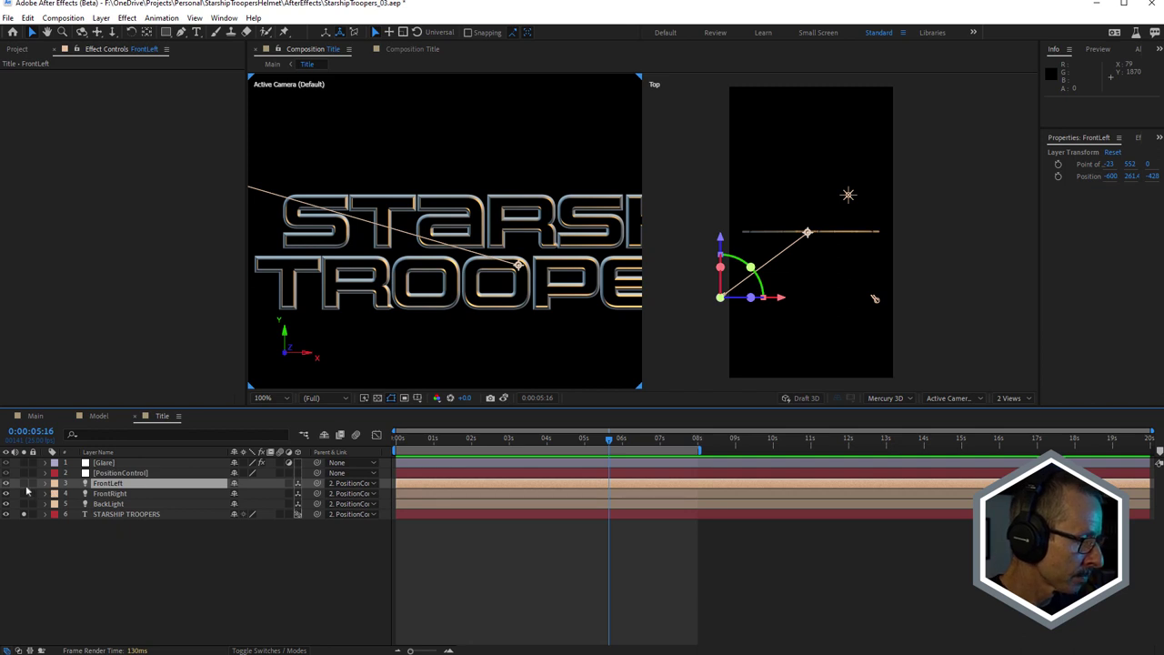
Solo the PositionControl null, the parent of the three lights and the title text
left_click(23, 514)
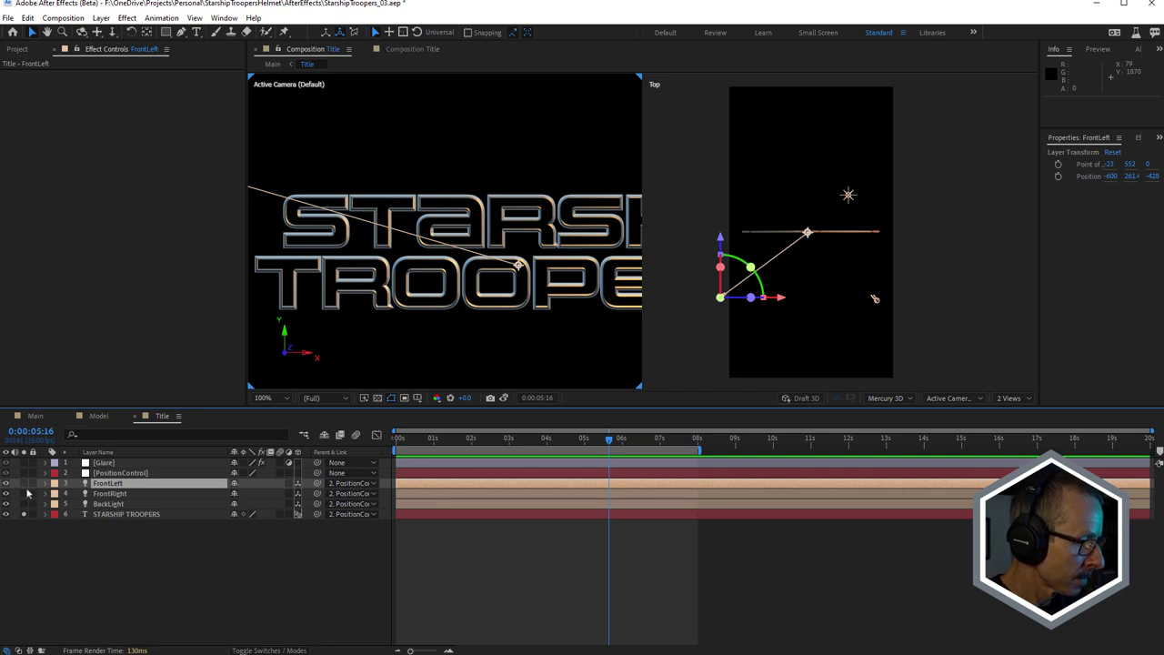
left_click(114, 473)
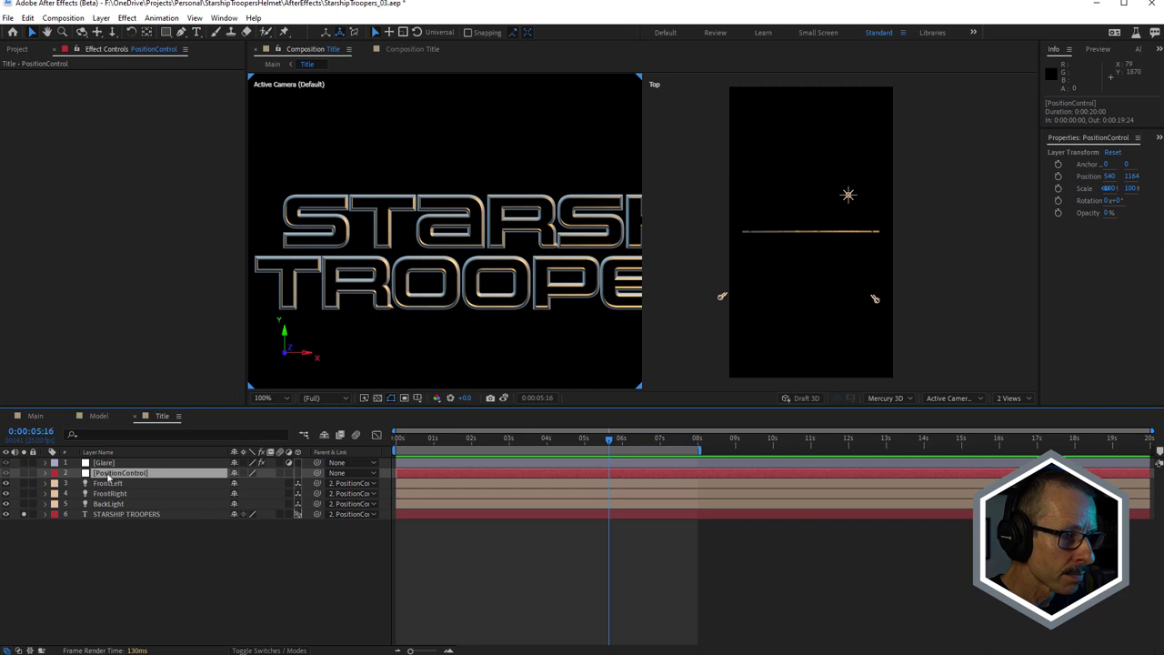
key("comma")
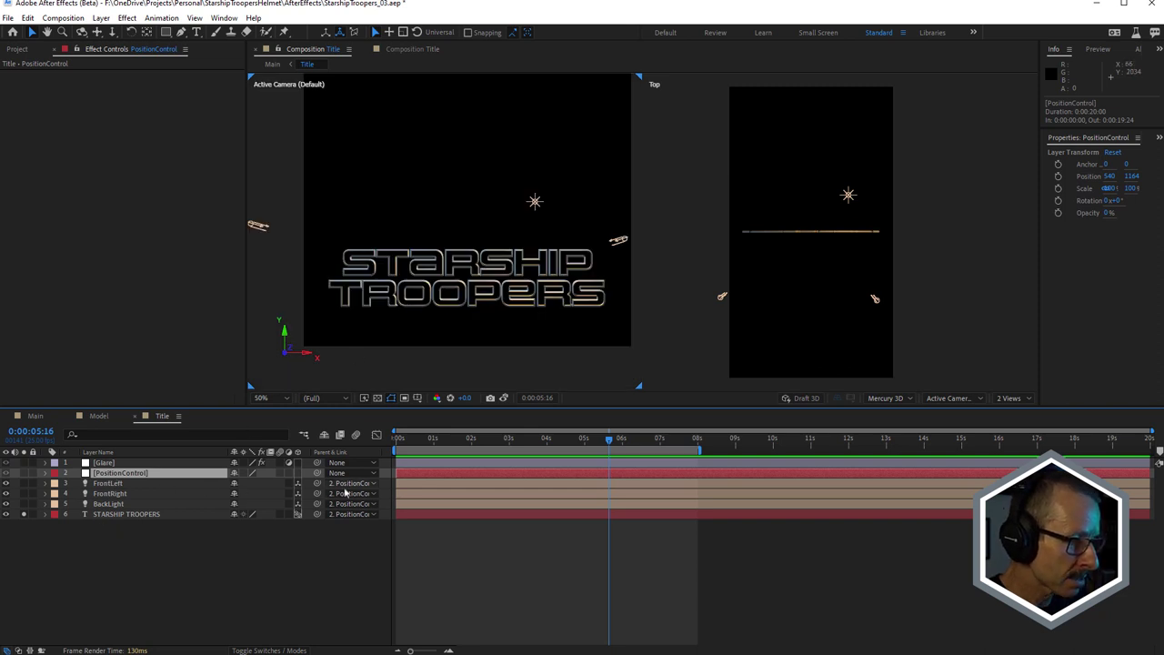
scroll(537, 267, "down", 2)
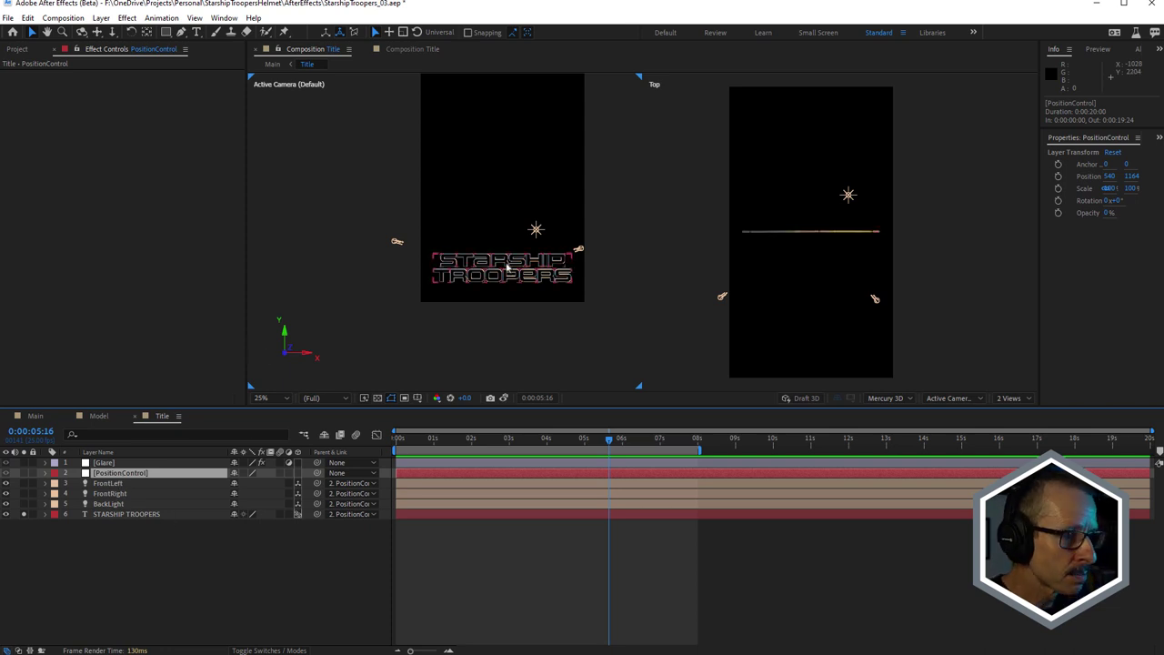
left_click(31, 474)
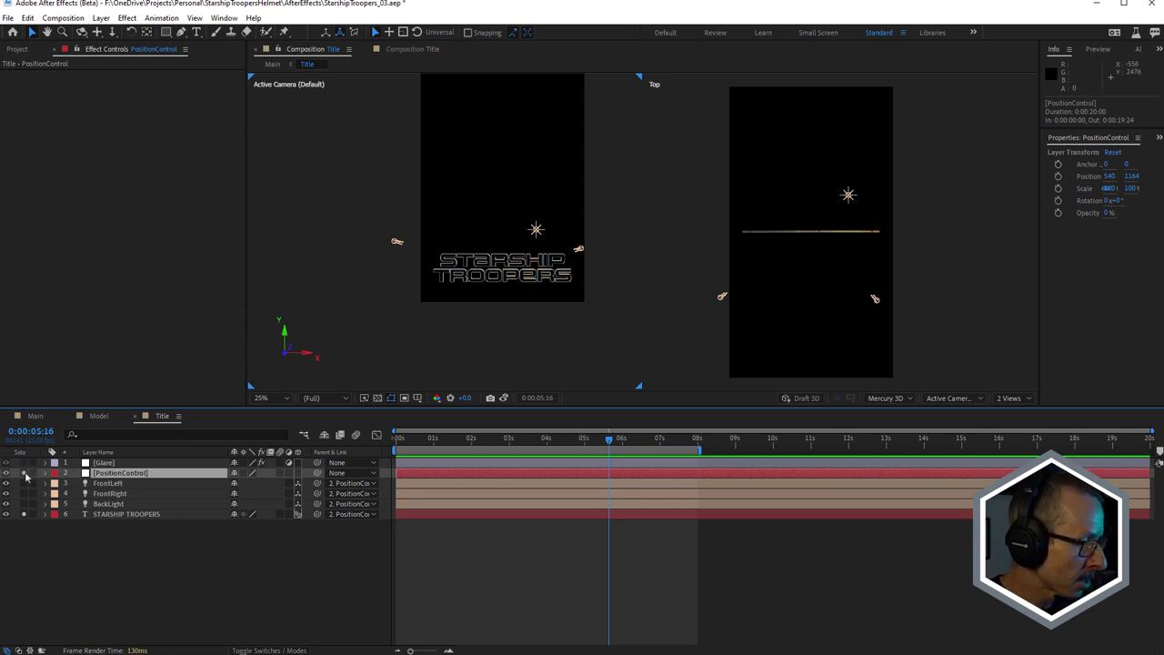
Move the PositionControl null upward to about position 556, 996 so the title and its lights move together
left_click(511, 192)
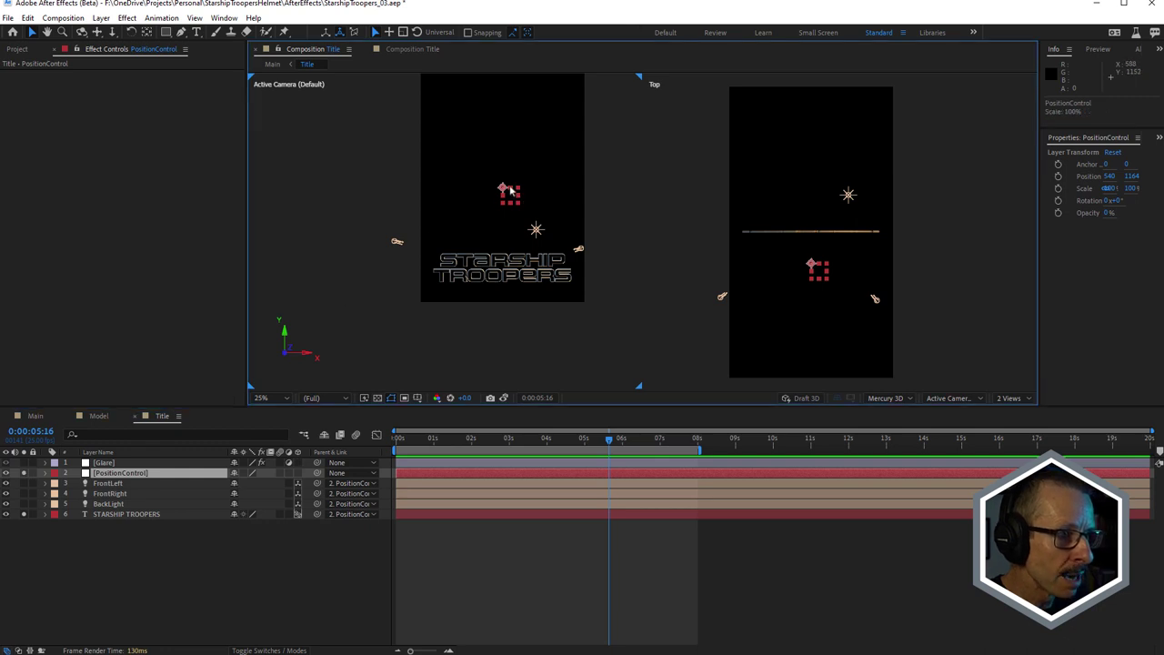
left_click_drag(512, 186, 504, 161)
key("Return")
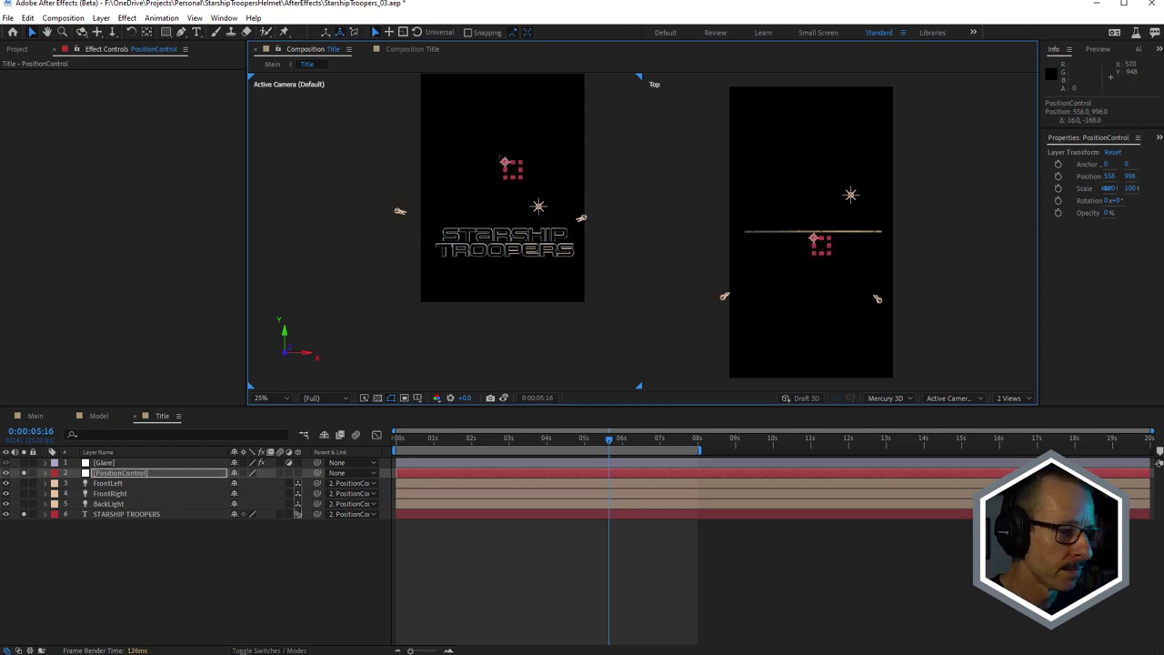
Undo the last PositionControl move and switch the composition viewer to a single Active Camera view
key("ctrl+z")
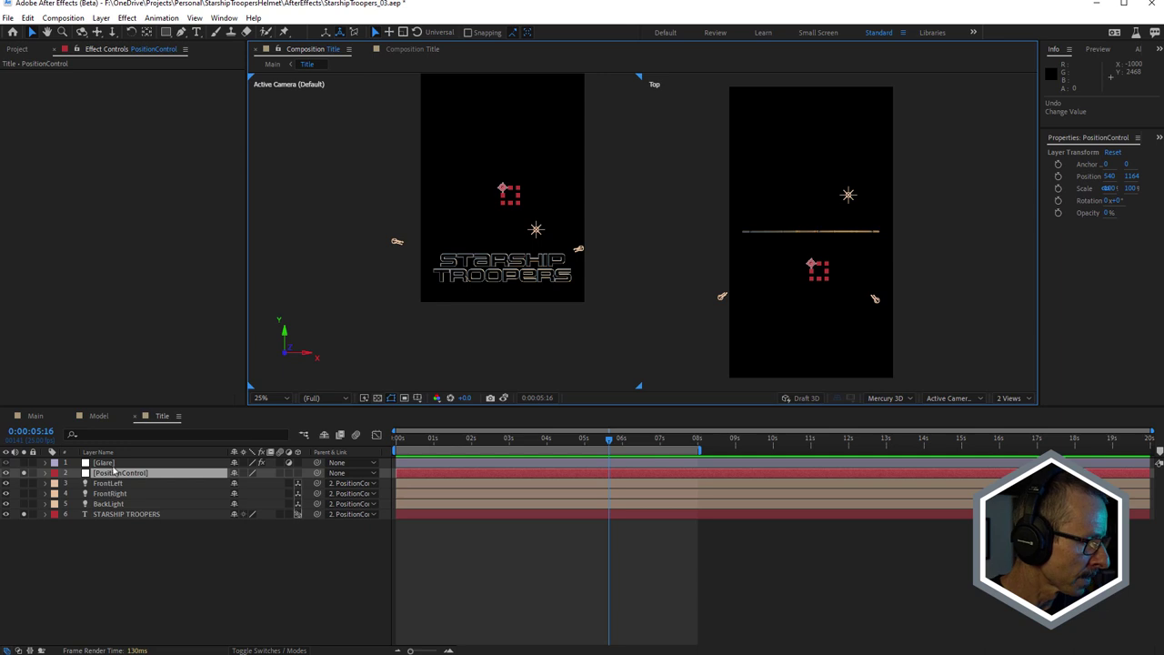
scroll(542, 272, "up", 2)
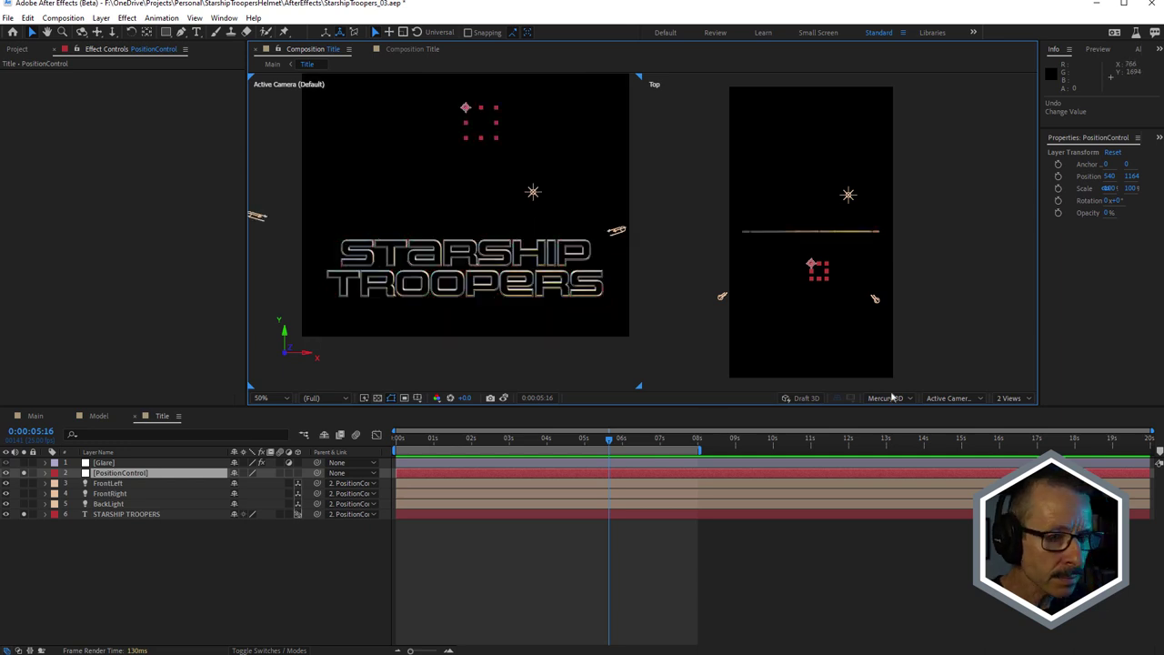
left_click(1009, 398)
left_click(1012, 411)
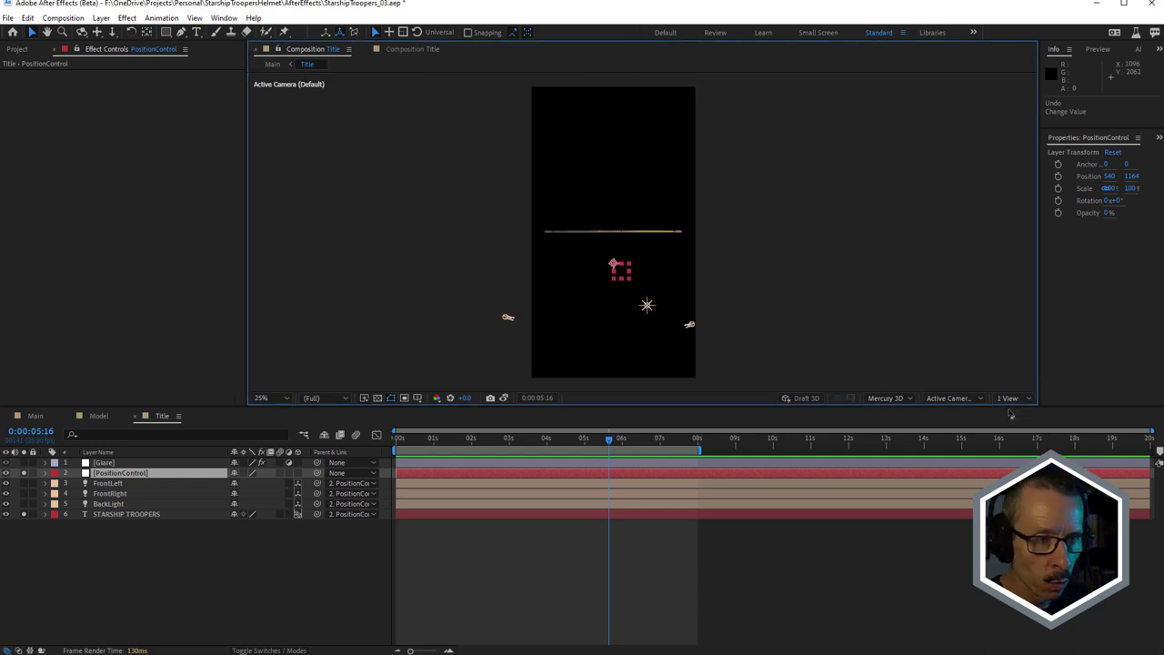
Solo the Glare adjustment layer along with the title so its S_Glare effect is applied to the letters
scroll(641, 307, "up", 4)
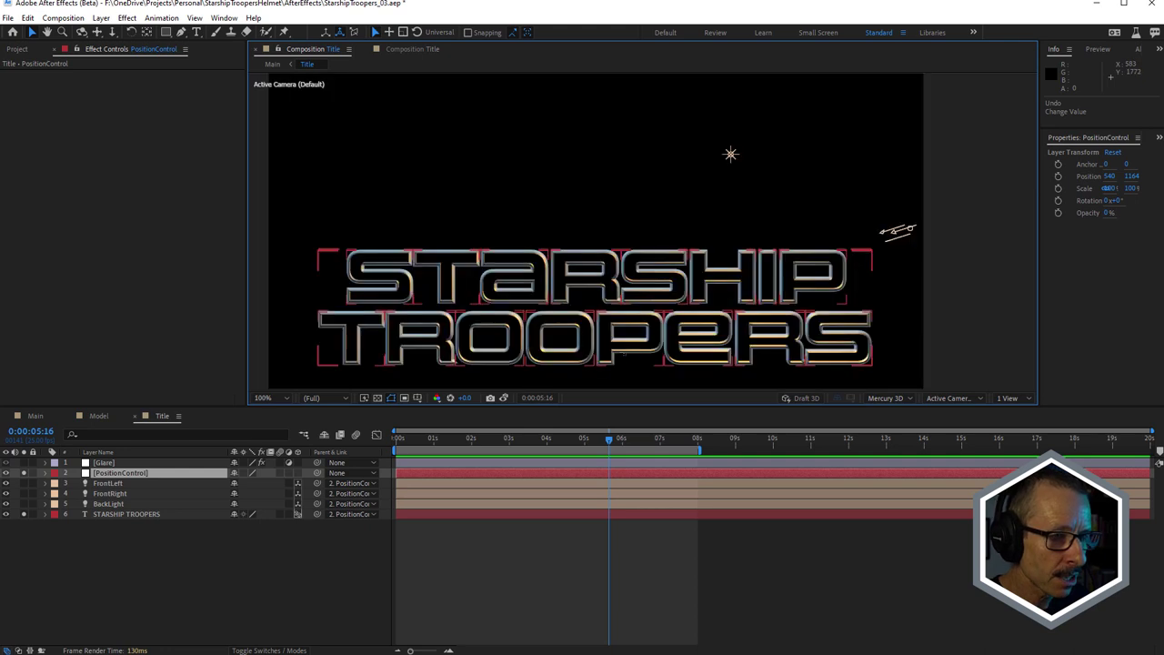
left_click(103, 464)
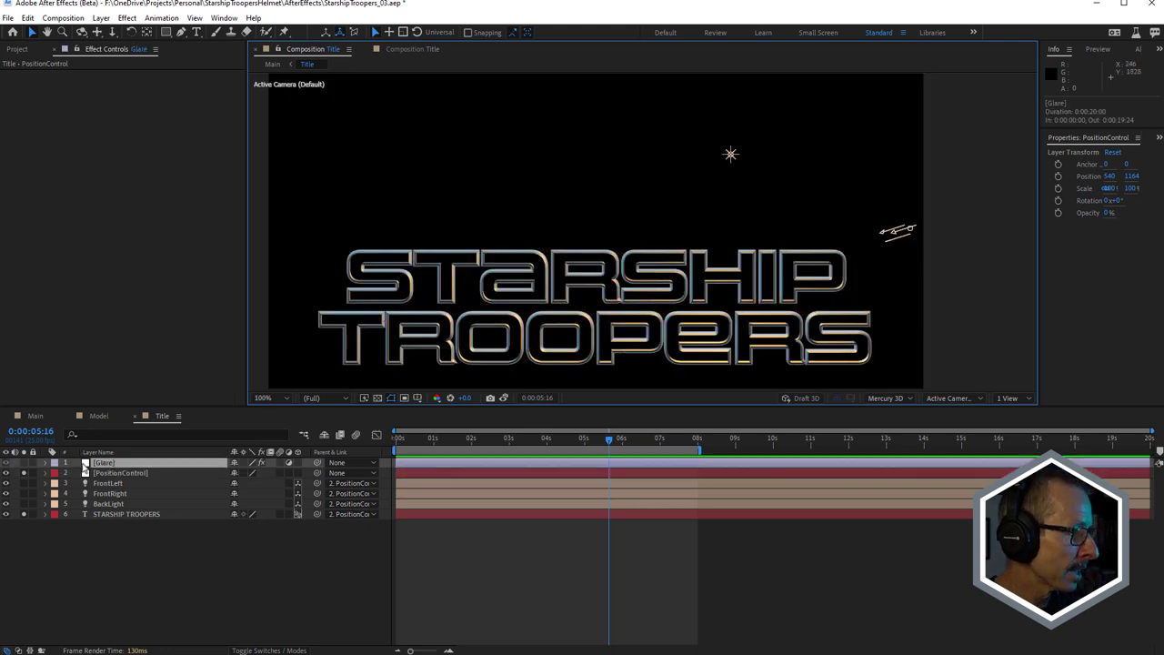
left_click(5, 463)
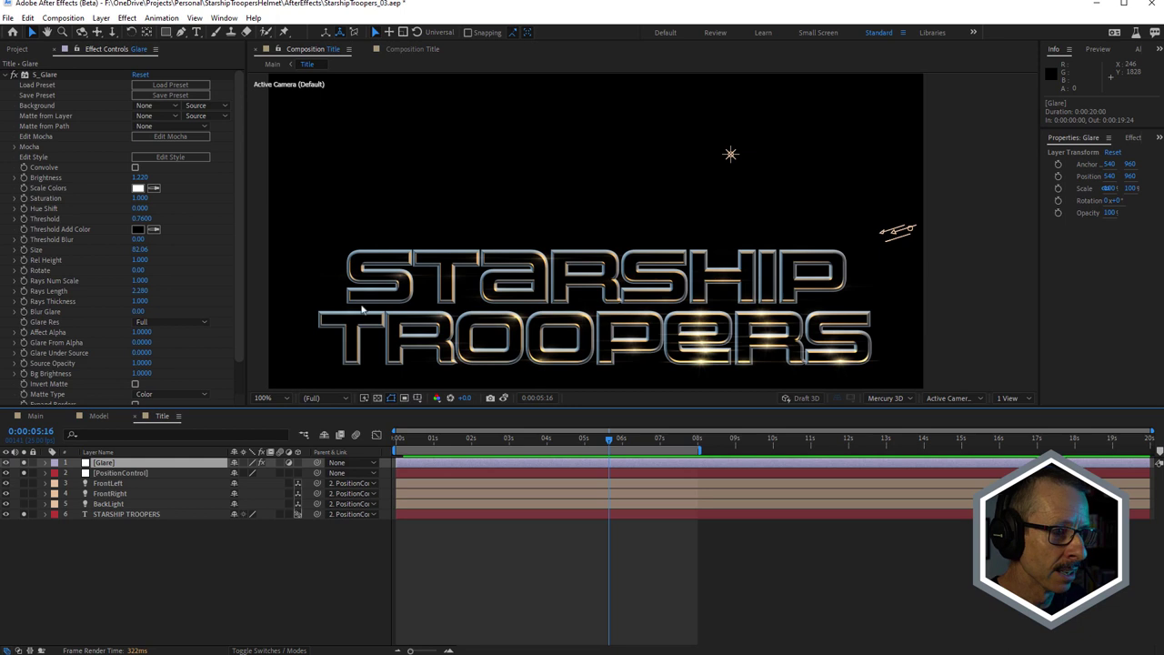
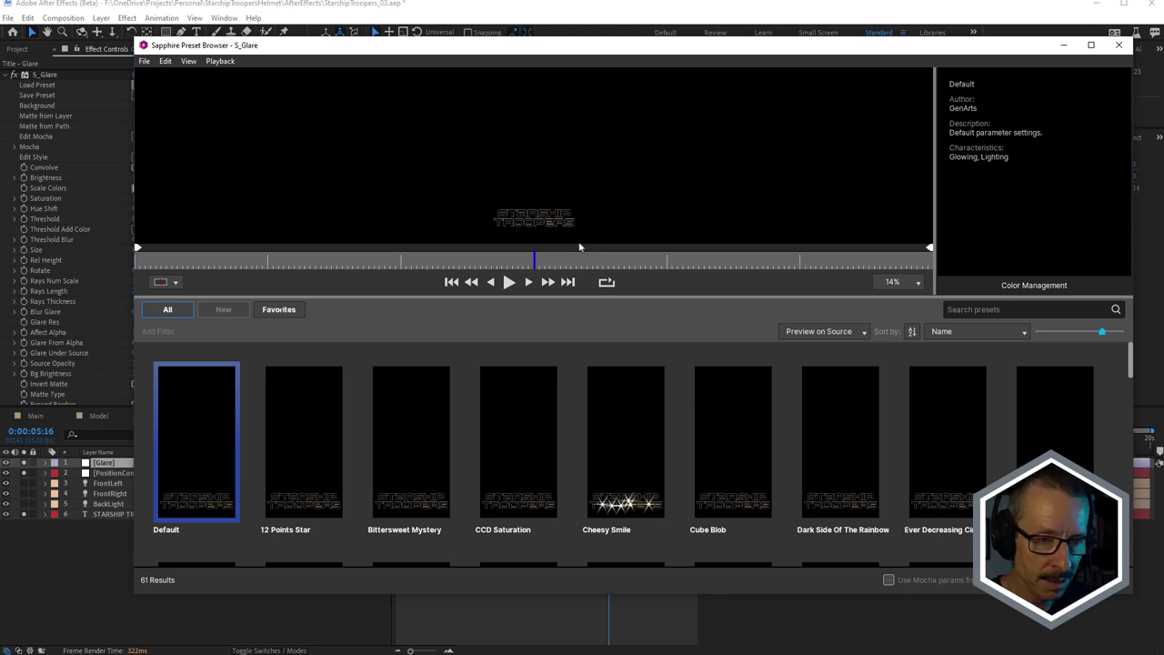
Preview the Subtle Glare 1, Subtle Glare 2 and Subtle Glare 4 presets up close in the S_Glare preset browser without loading any
left_click_drag(1132, 364, 1132, 542)
scroll(597, 557, "up", 1)
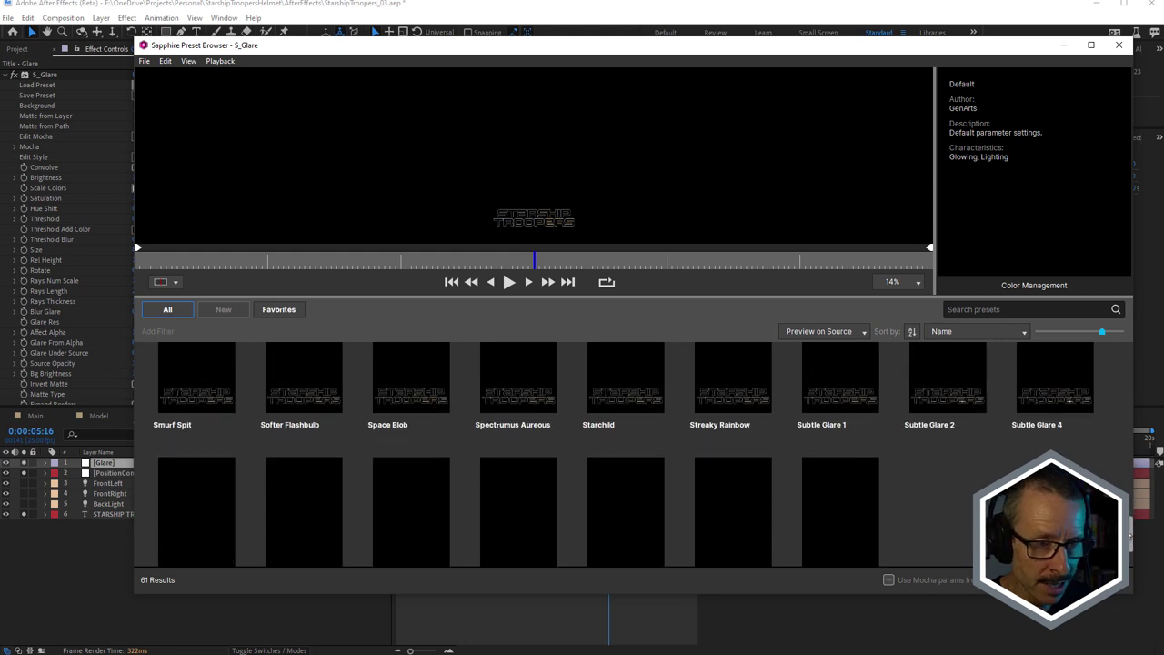
left_click(830, 393)
scroll(532, 235, "up", 10)
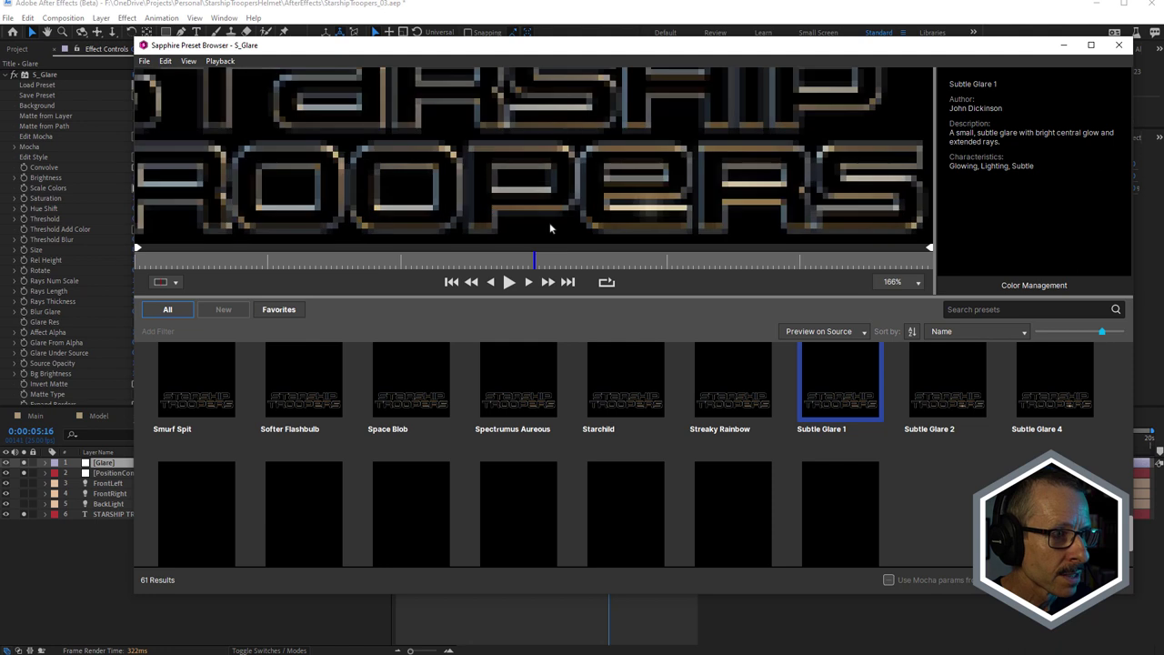
scroll(550, 229, "down", 3)
left_click(949, 388)
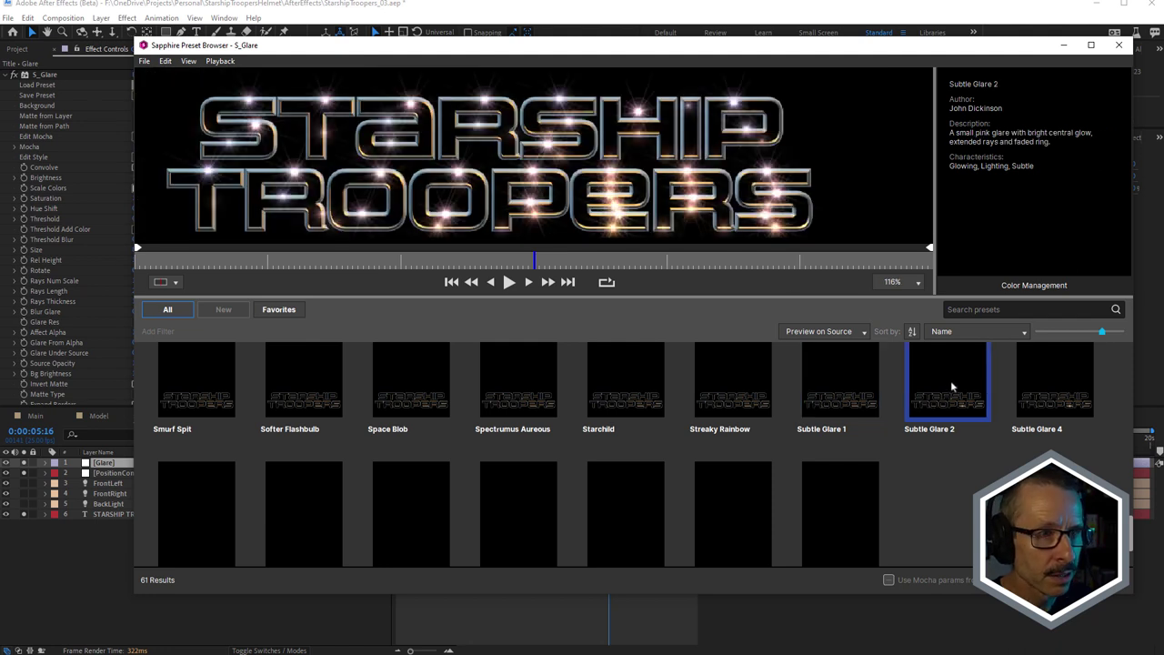
left_click(1051, 385)
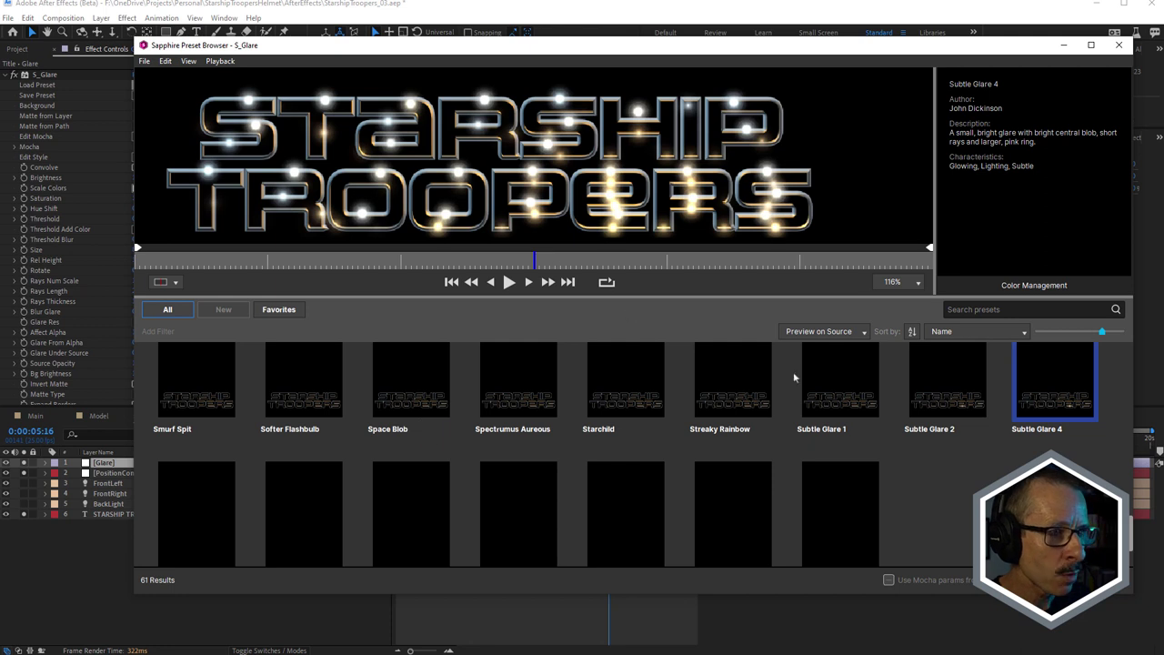
left_click(1099, 579)
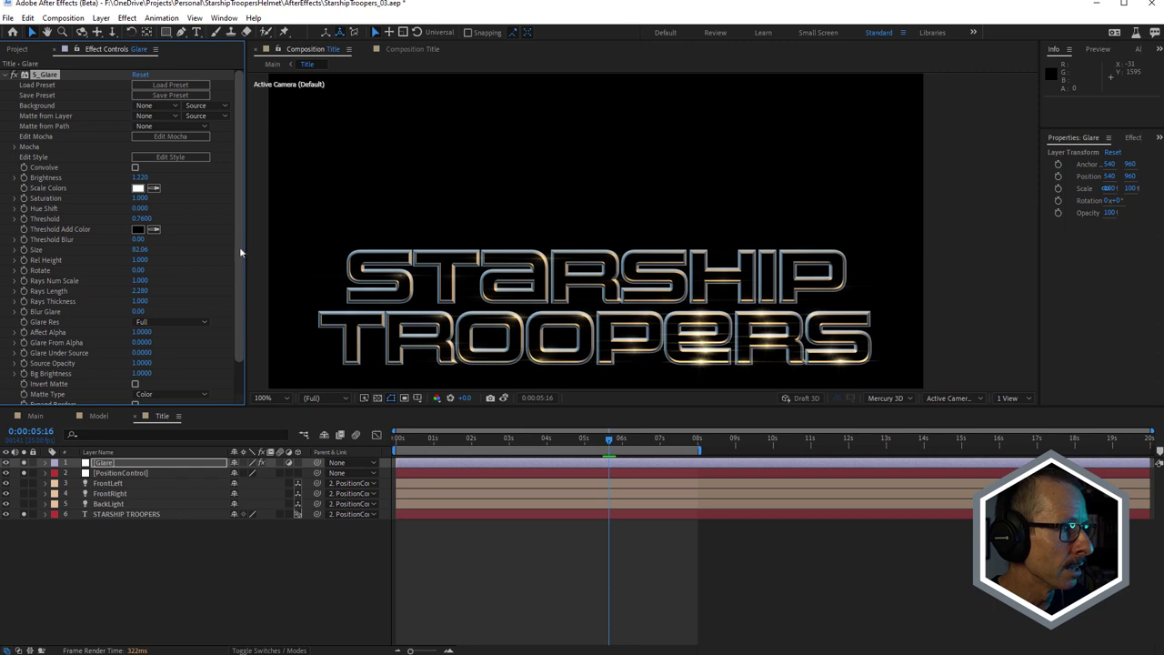
Try a Rel Width of 2.000 on the Blob 1 element in the S_Glare style designer, and discard the change
left_click(170, 156)
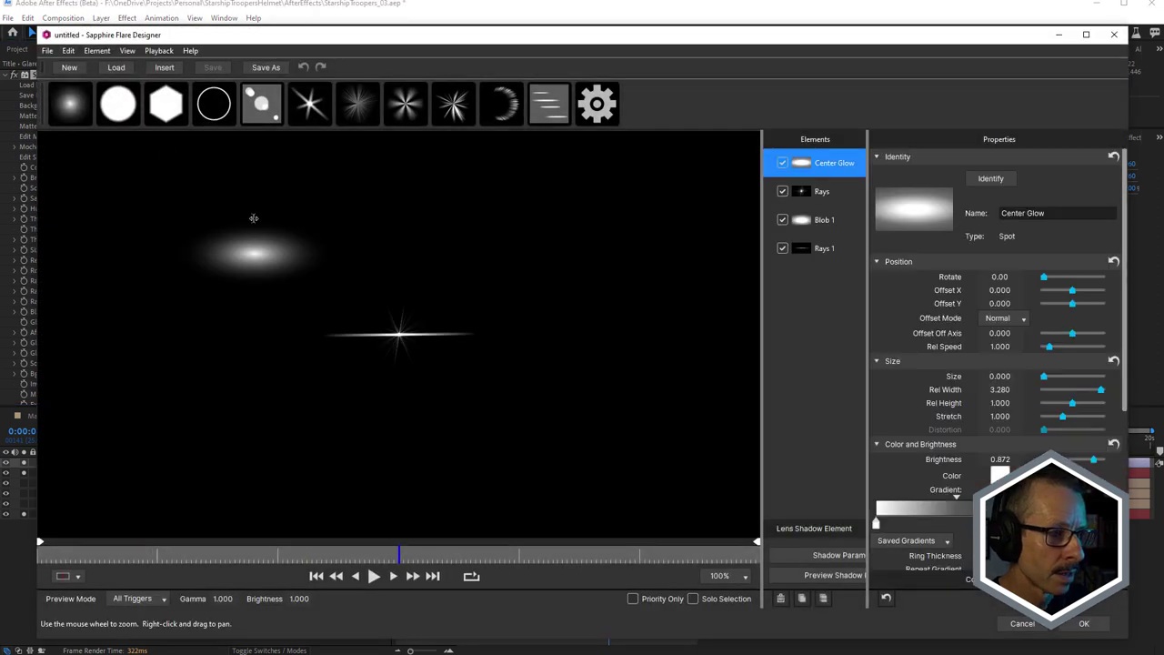
left_click_drag(231, 269, 396, 334)
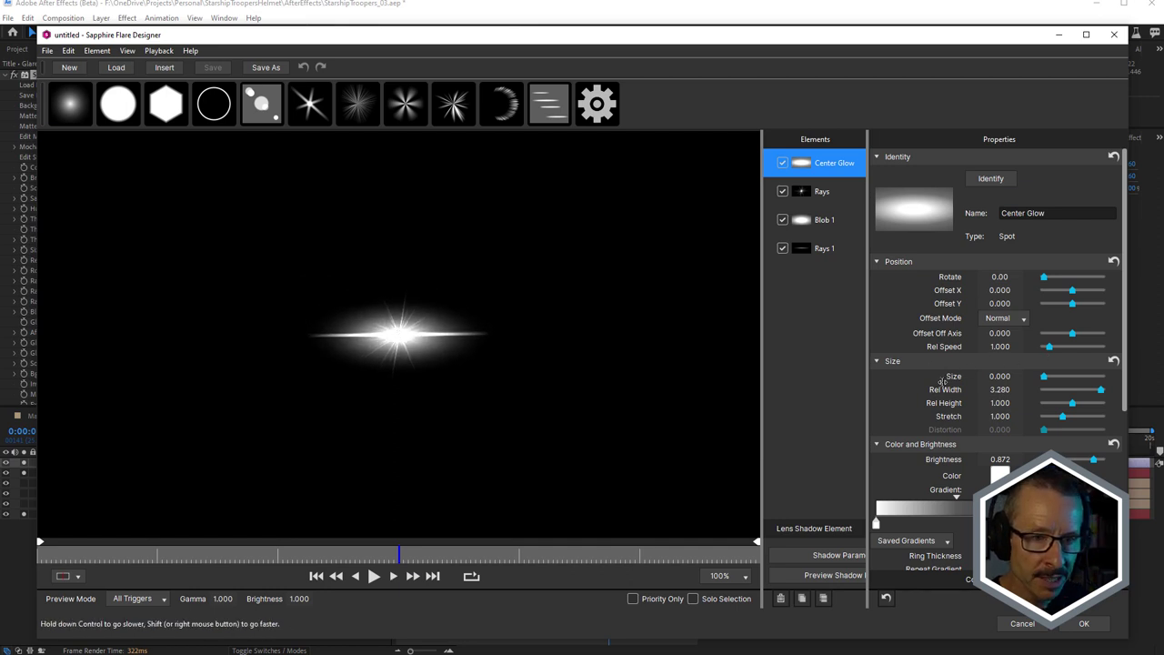
left_click(401, 335)
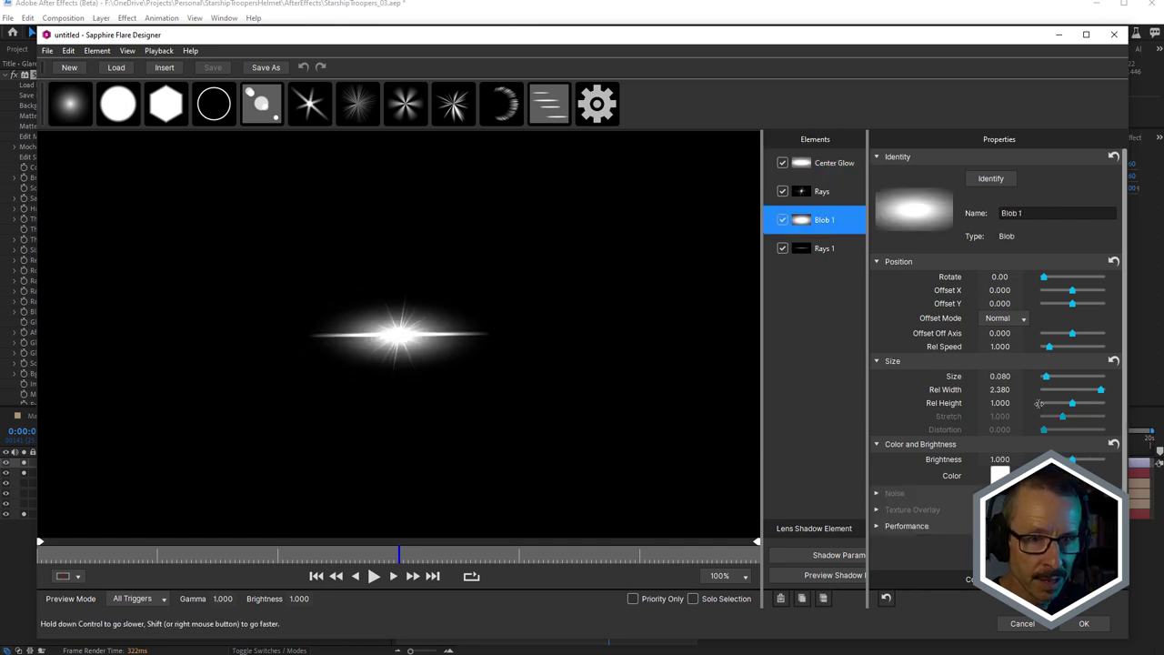
left_click_drag(1098, 390, 1069, 392)
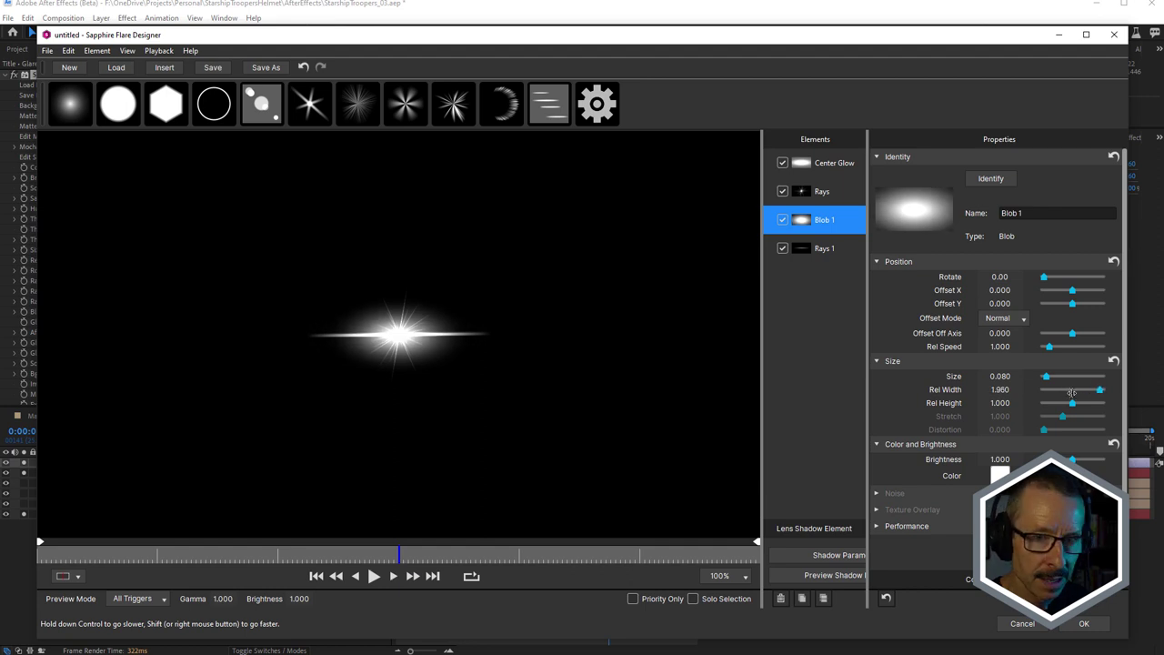
left_click(1102, 391)
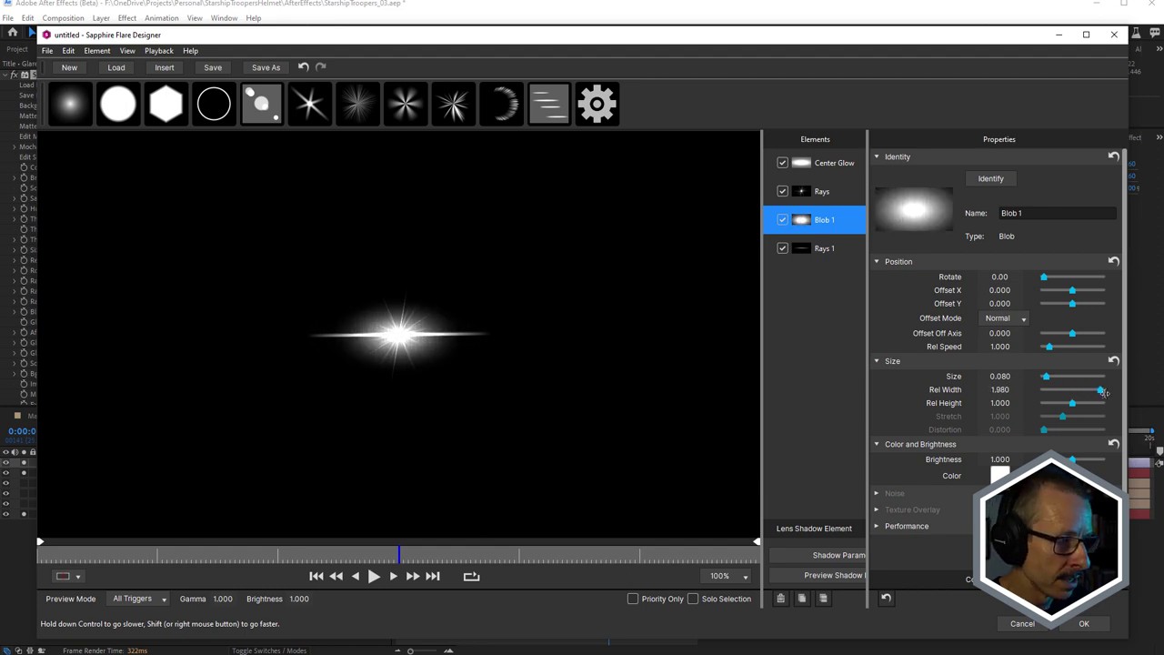
left_click(1102, 390)
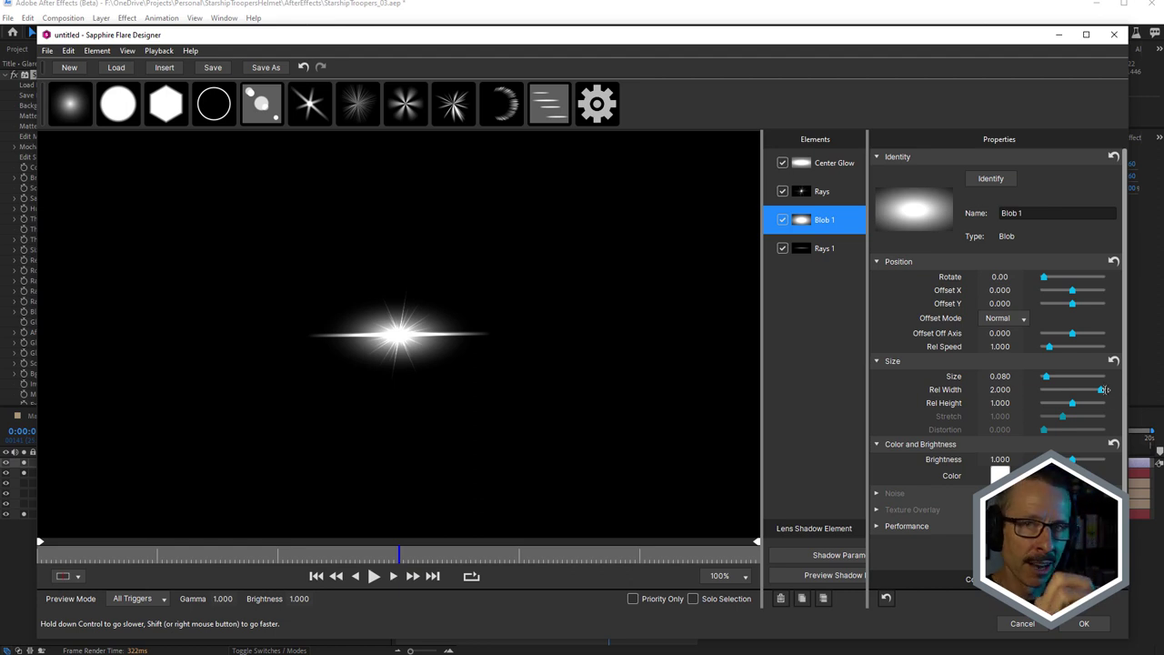
left_click(1022, 623)
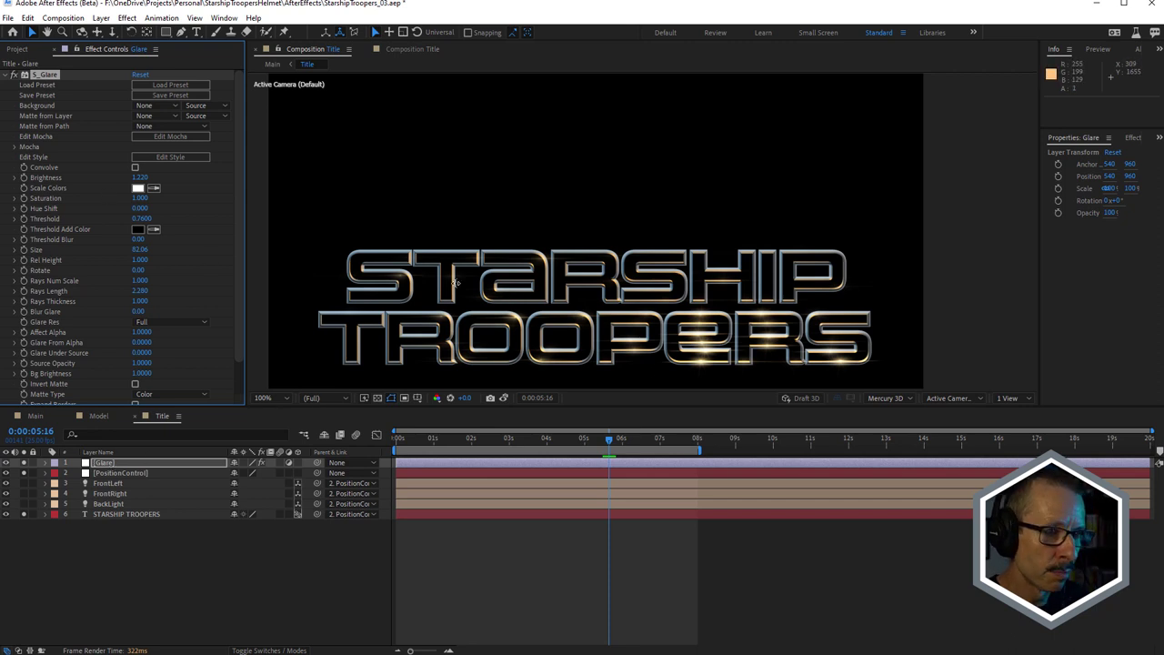
Scrub and play through the Title animation to review how the glare moves across the letters
left_click(511, 442)
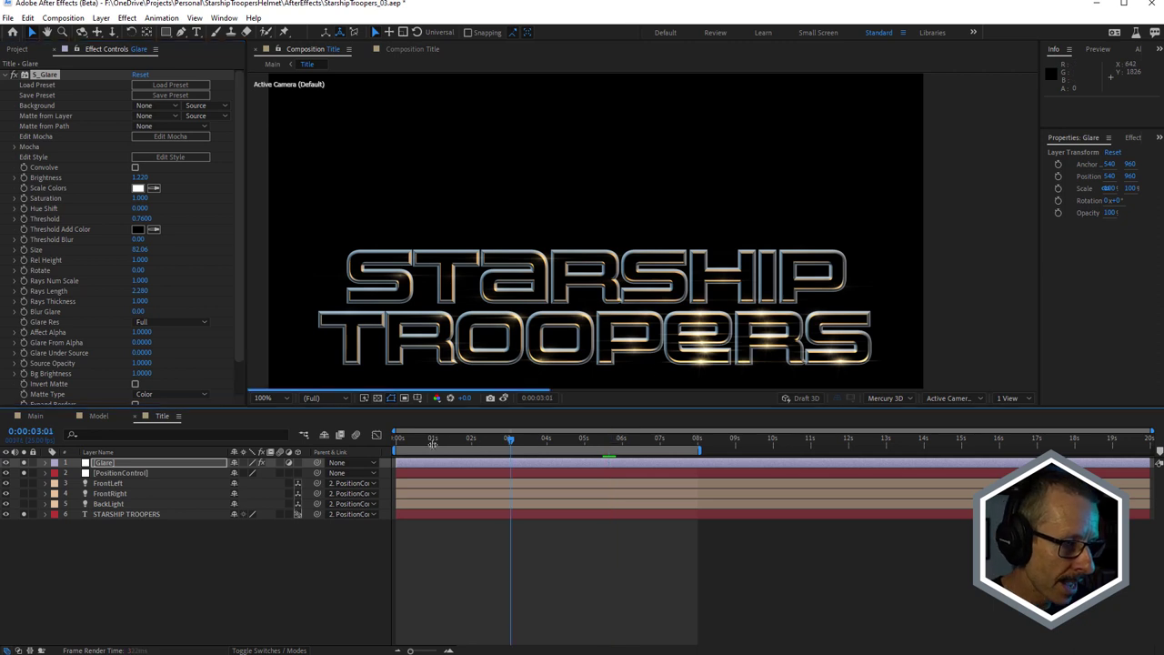
left_click(423, 442)
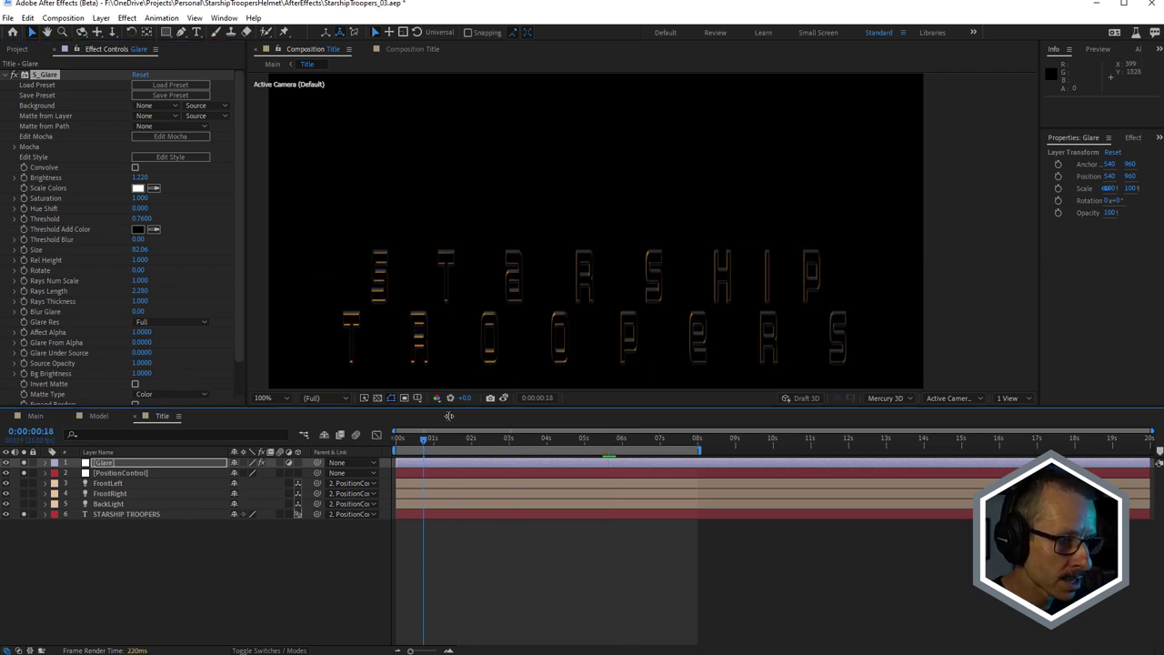
left_click_drag(443, 439, 634, 440)
left_click(622, 439)
left_click(480, 440)
key("space")
left_click_drag(543, 456, 693, 455)
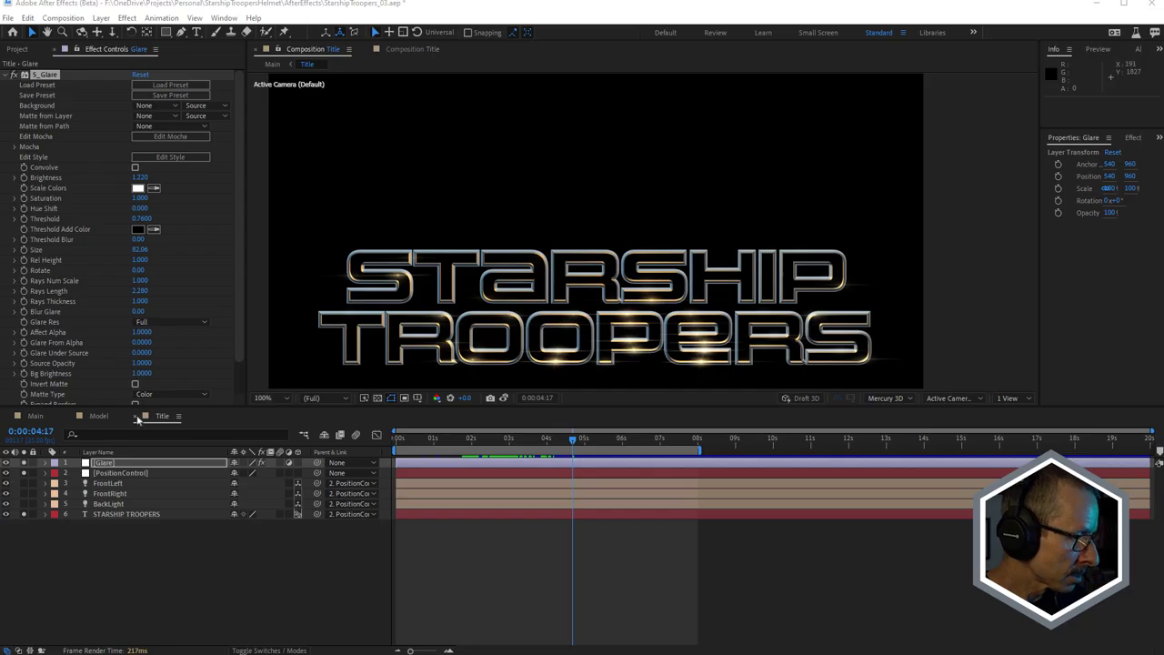
Open the Tagline composition from Main and move the current time to 0:00:02:11
left_click(36, 417)
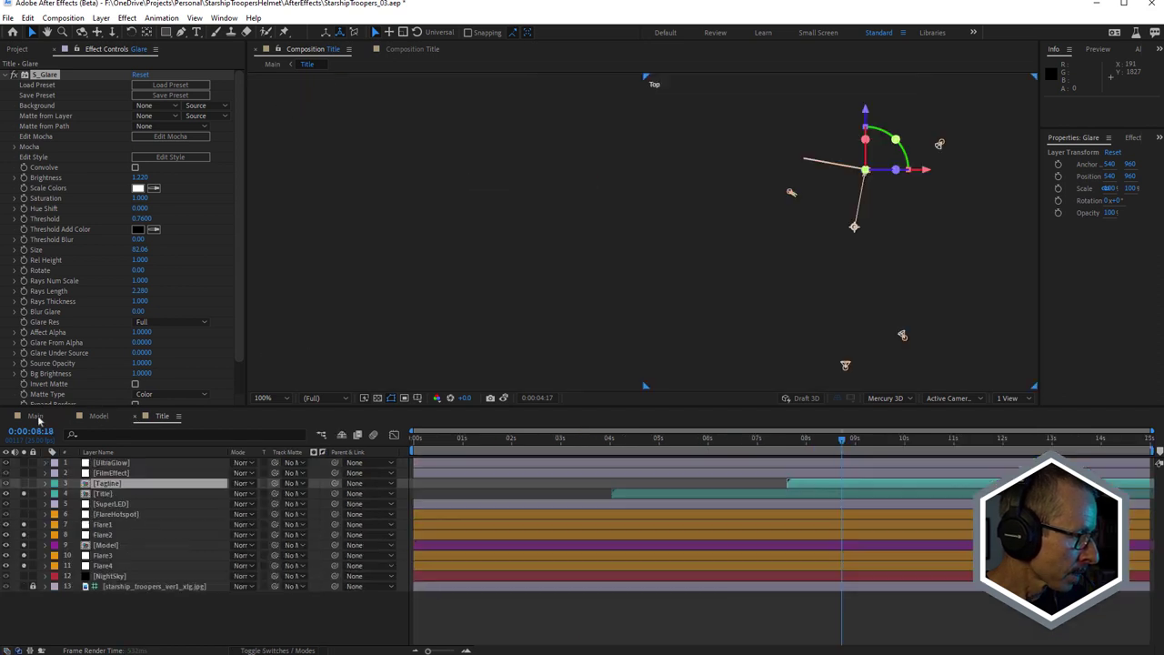
double_click(107, 484)
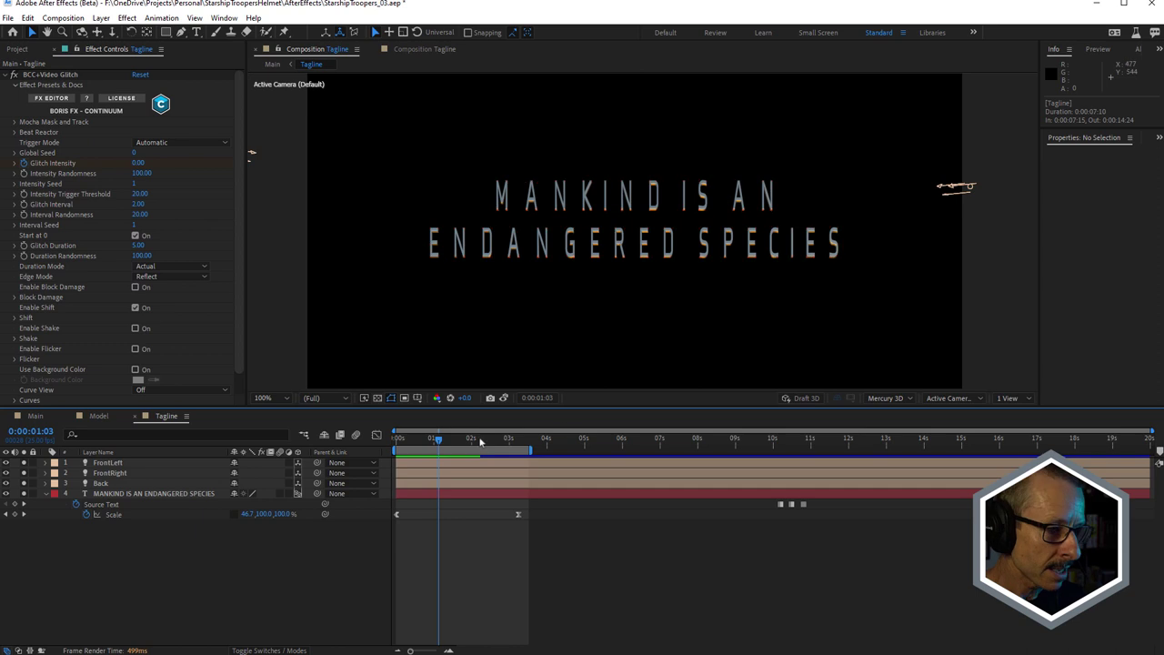
left_click_drag(479, 442, 489, 441)
Examine the tagline text's letter edges up close and check where the Back light sits relative to the text
left_click(175, 491)
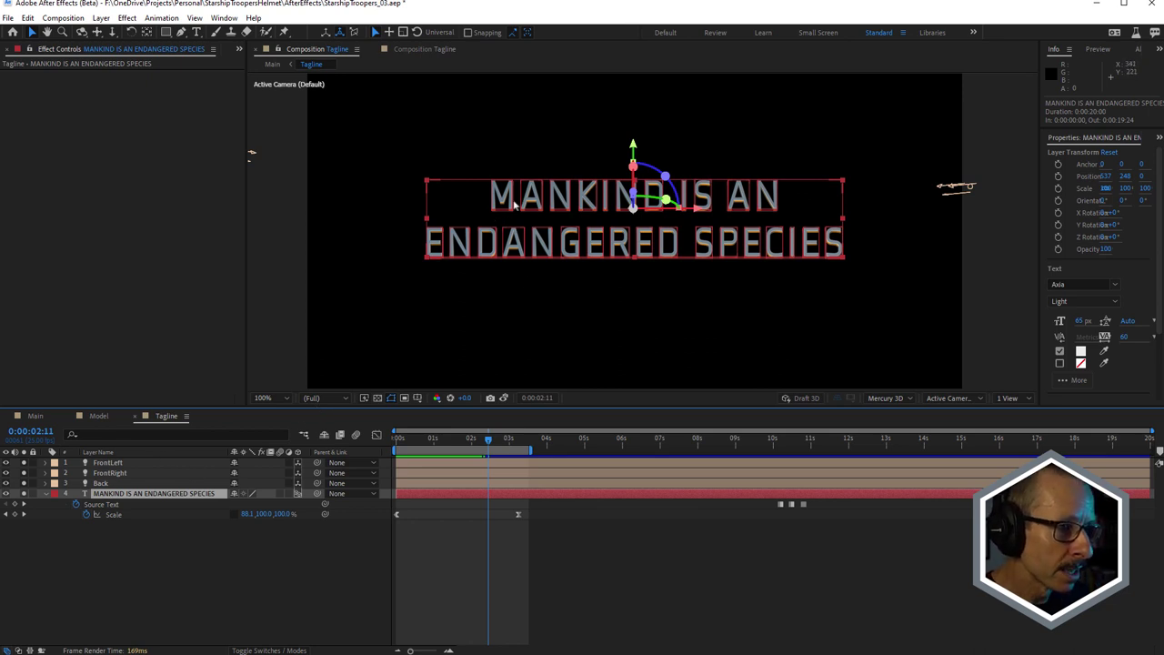
key("period")
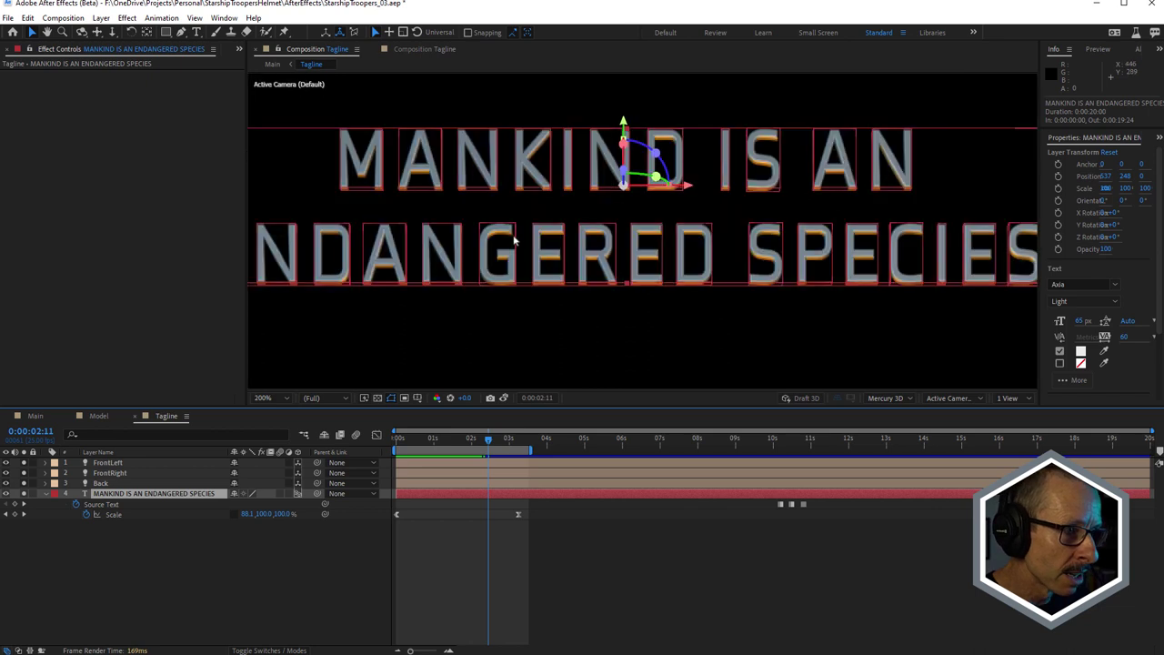
key("comma")
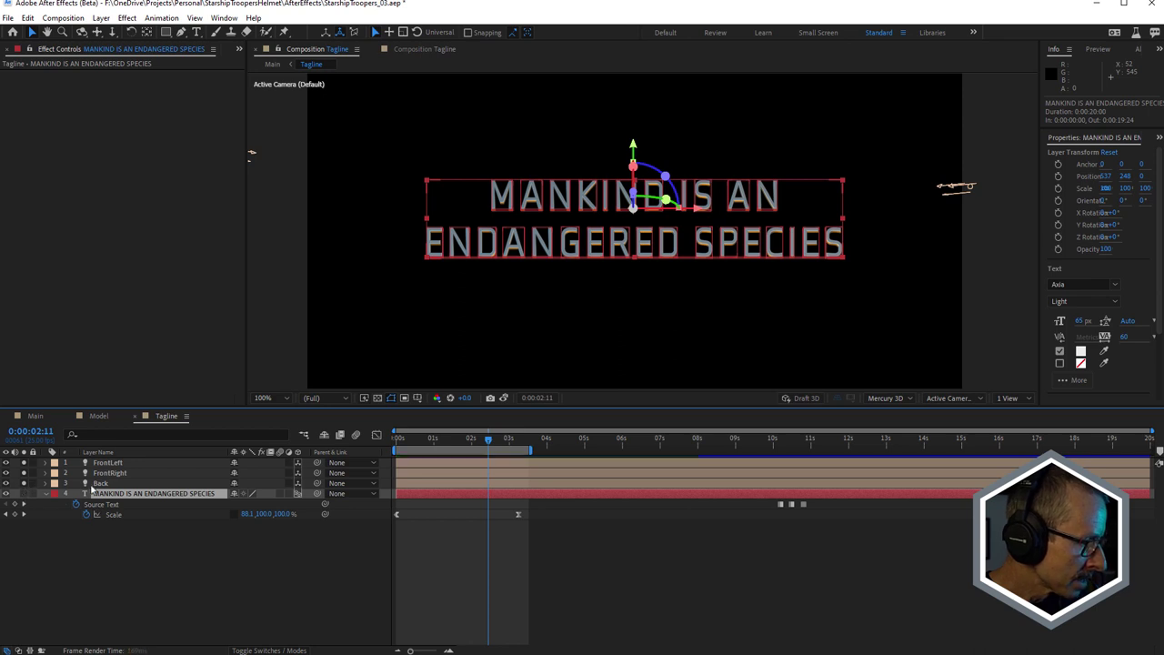
left_click(96, 483)
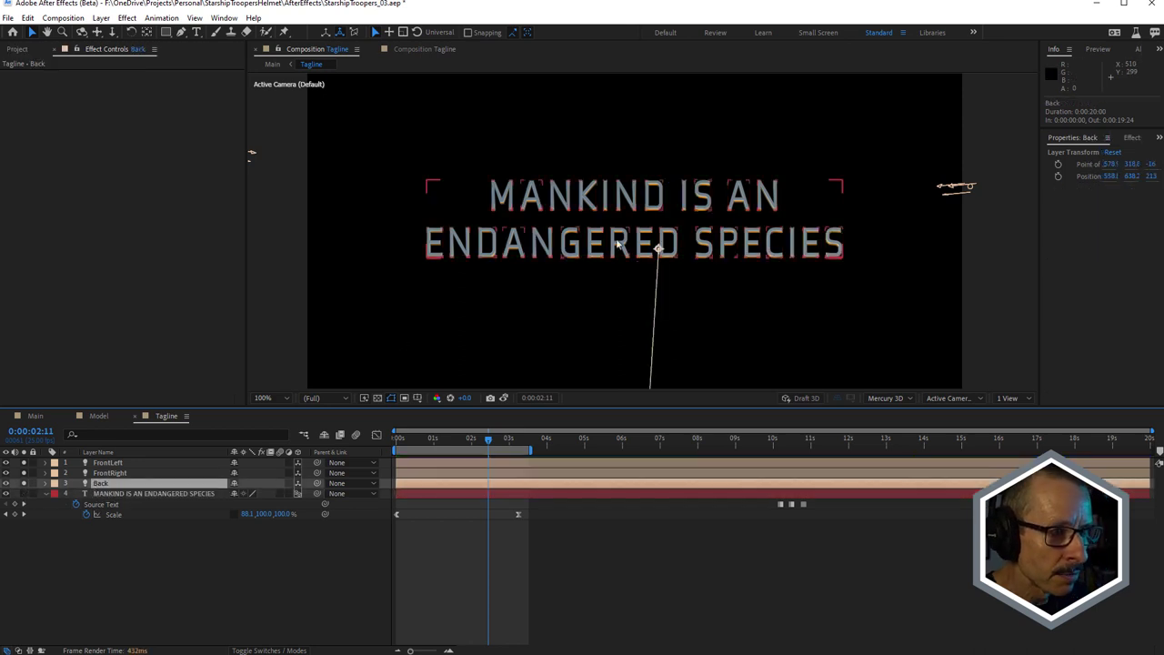
key("period")
key("comma")
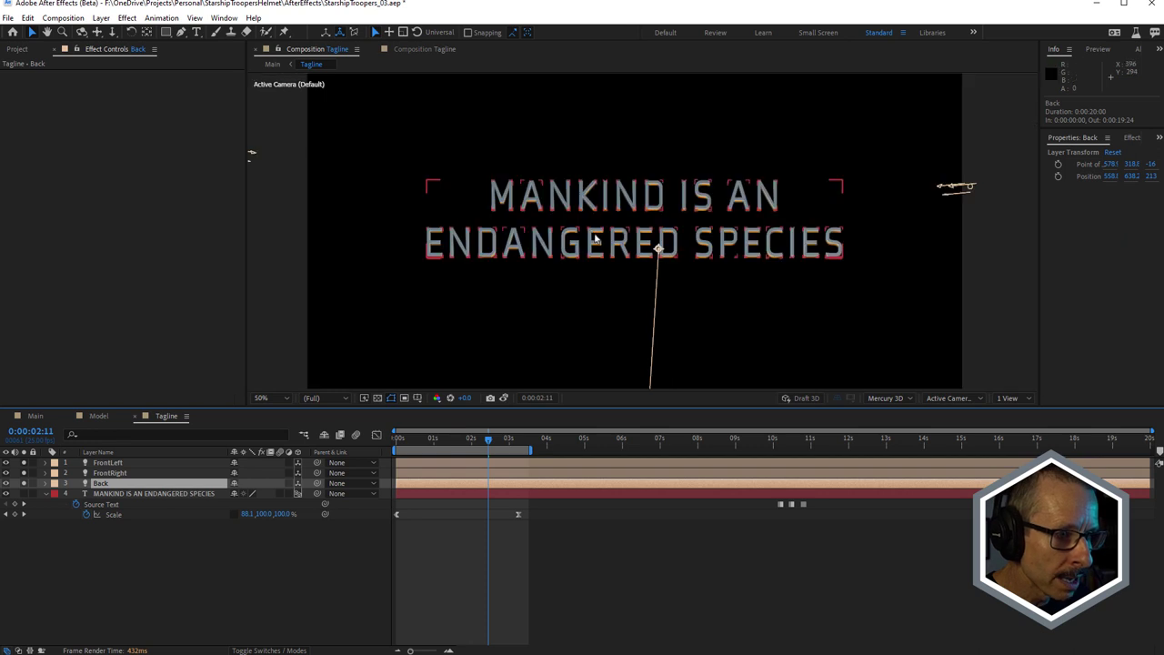
key("comma")
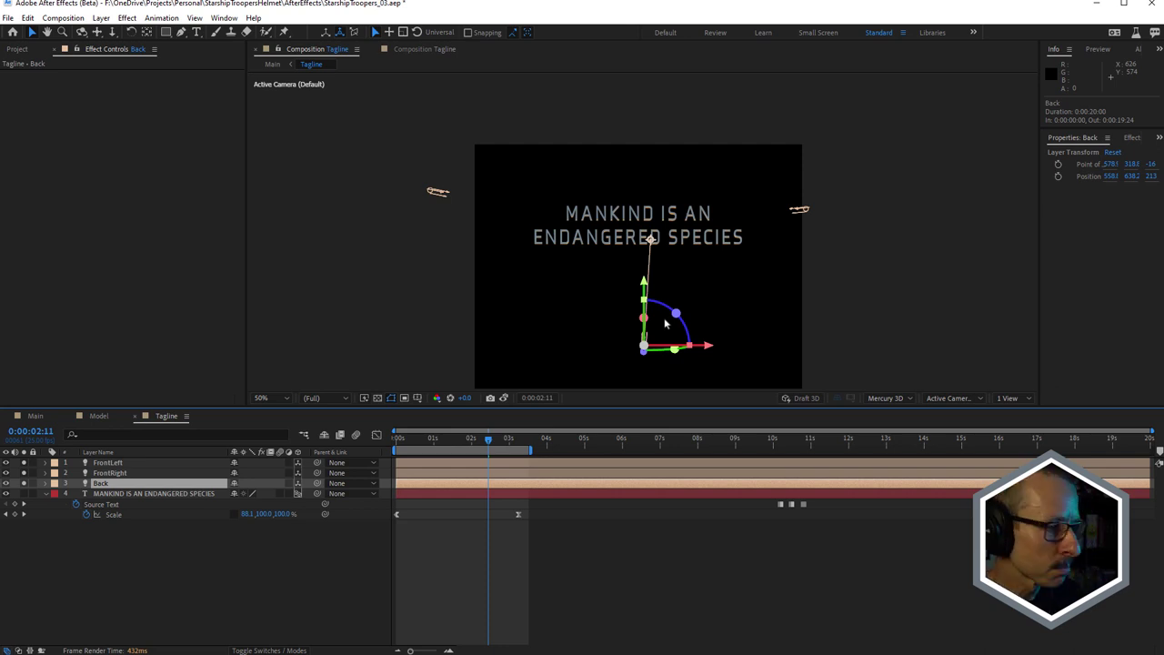
Inspect the light settings of the Tagline's FrontLeft and FrontRight lights without changing them, and view their effect on the letters
left_click(111, 473)
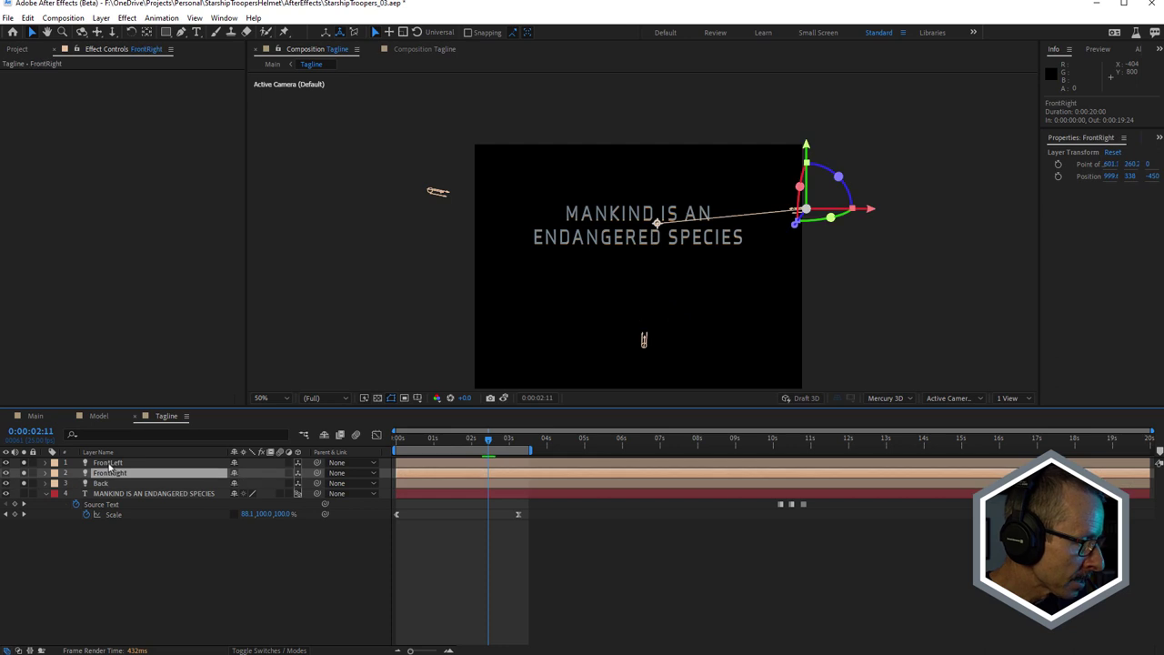
left_click(108, 463)
double_click(108, 463)
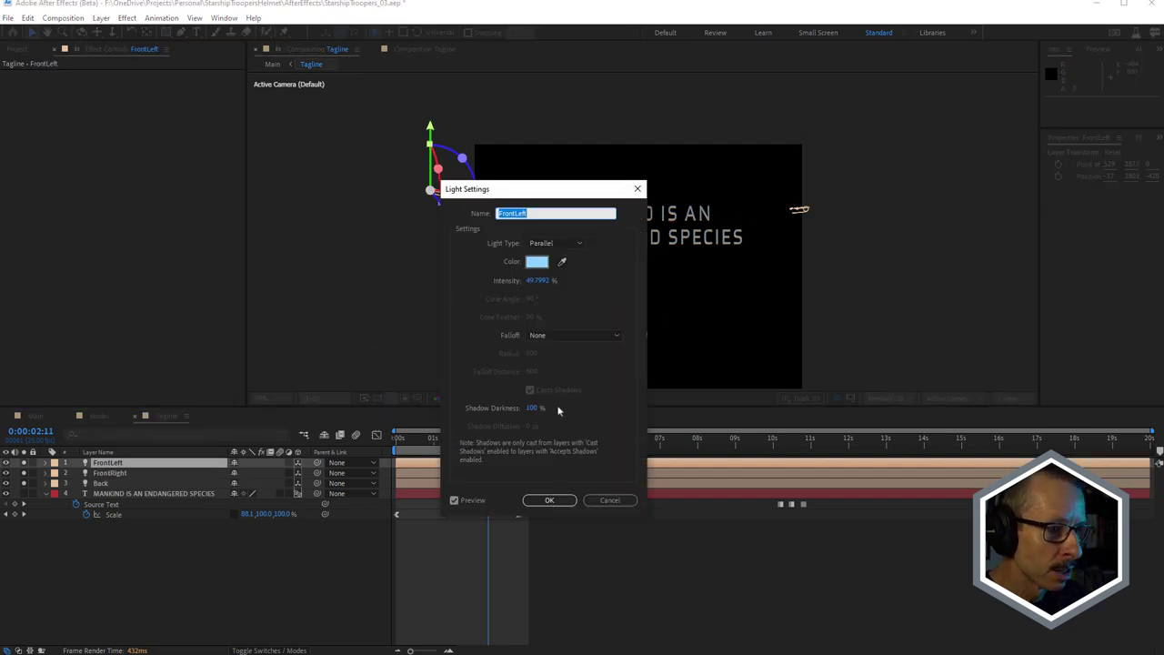
left_click(608, 500)
double_click(109, 473)
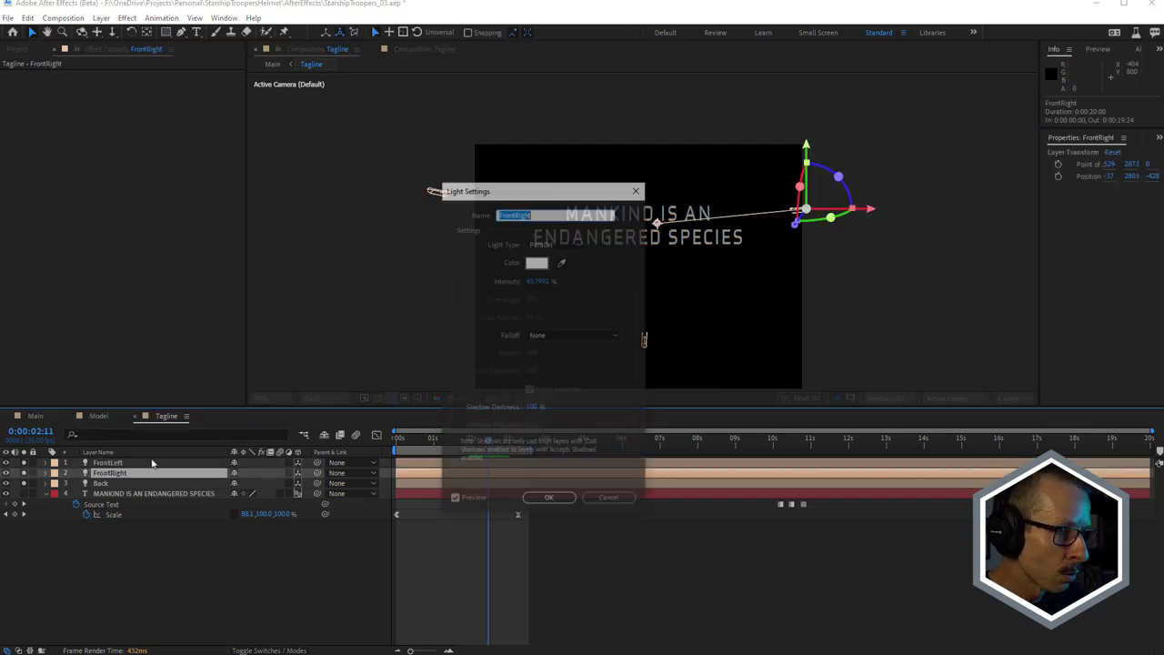
left_click(608, 498)
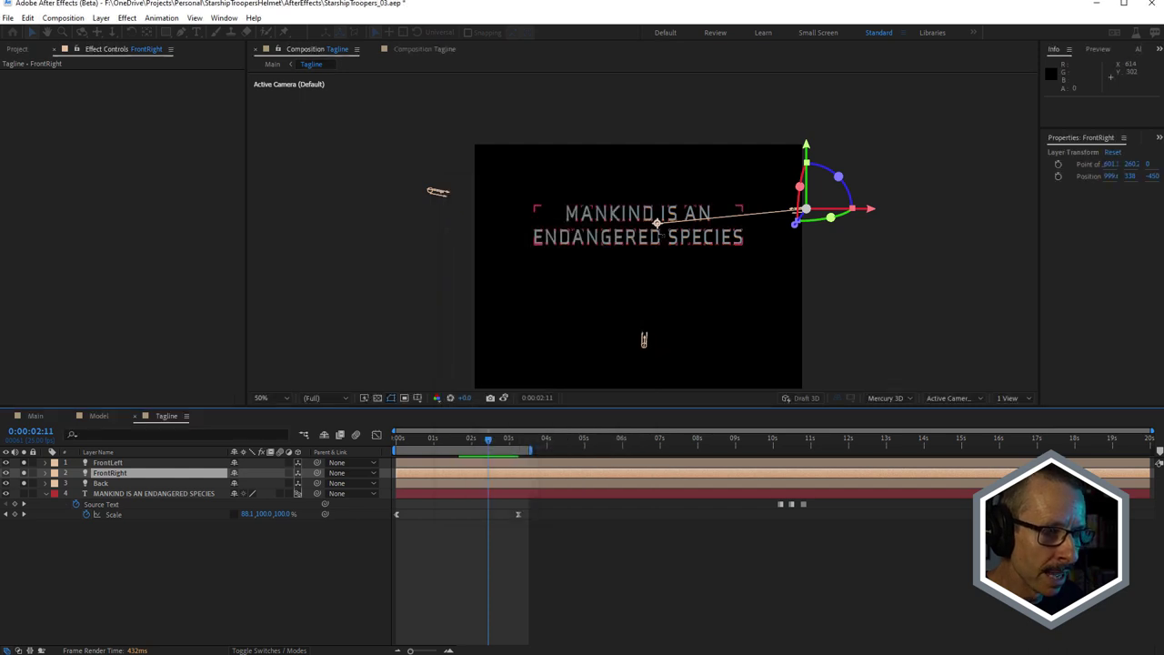
scroll(644, 340, "up", 3)
scroll(644, 339, "down", 2)
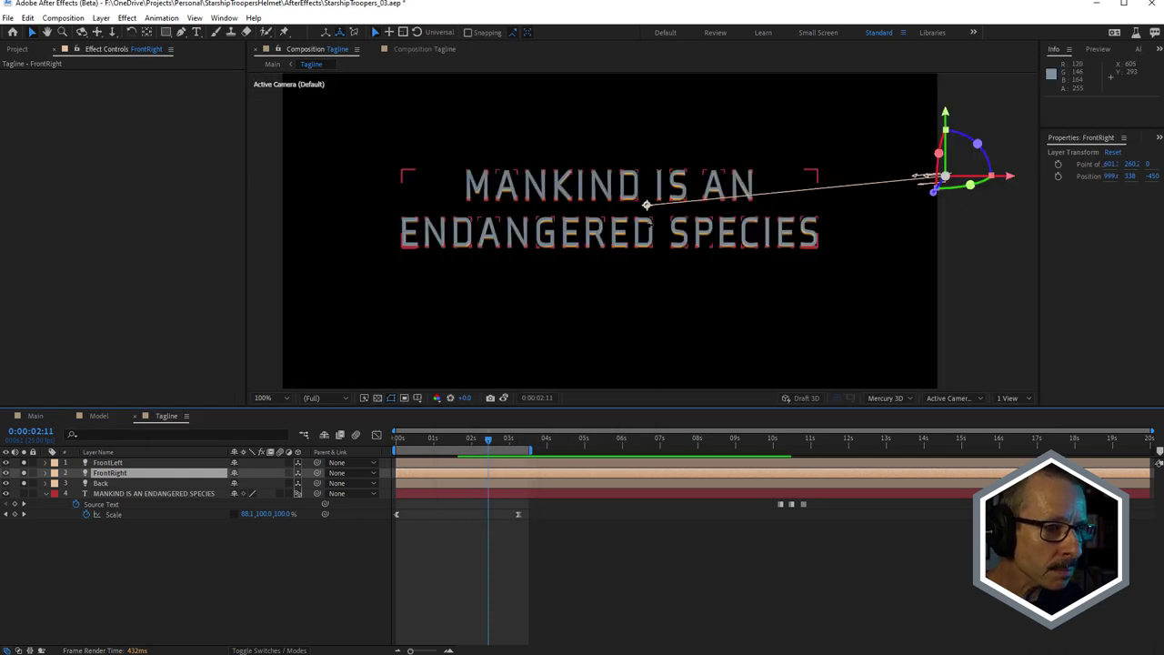
Select the tagline text layer and scrub through its opening seconds to review how the Scale animation widens the letters
left_click(146, 492)
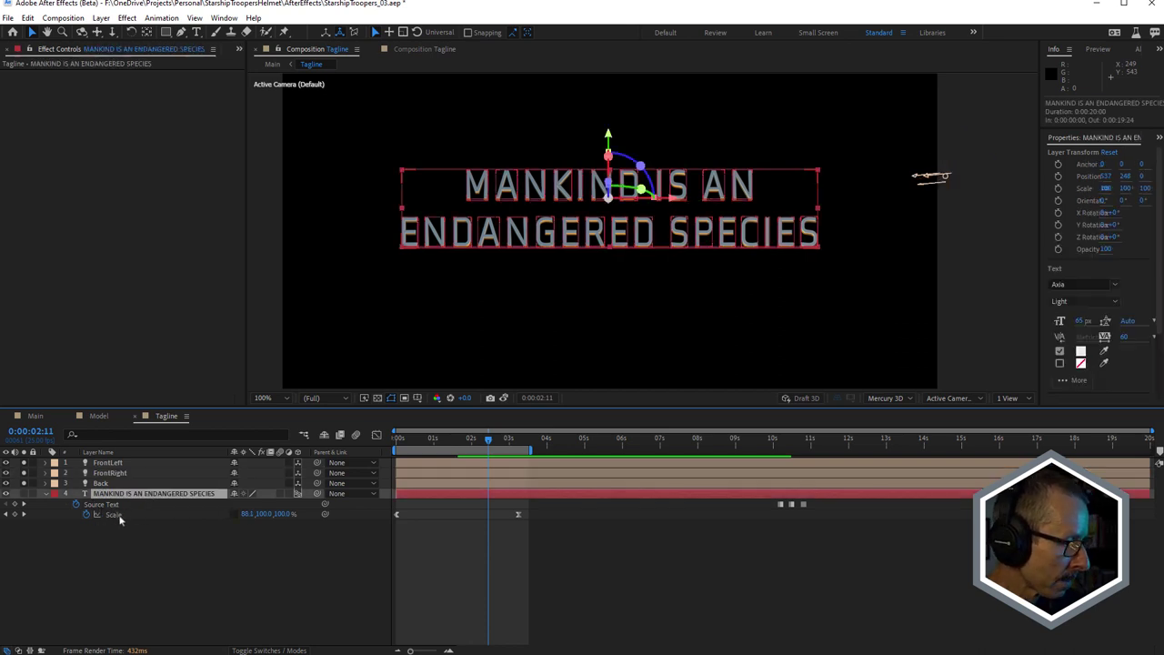
left_click_drag(503, 443, 519, 465)
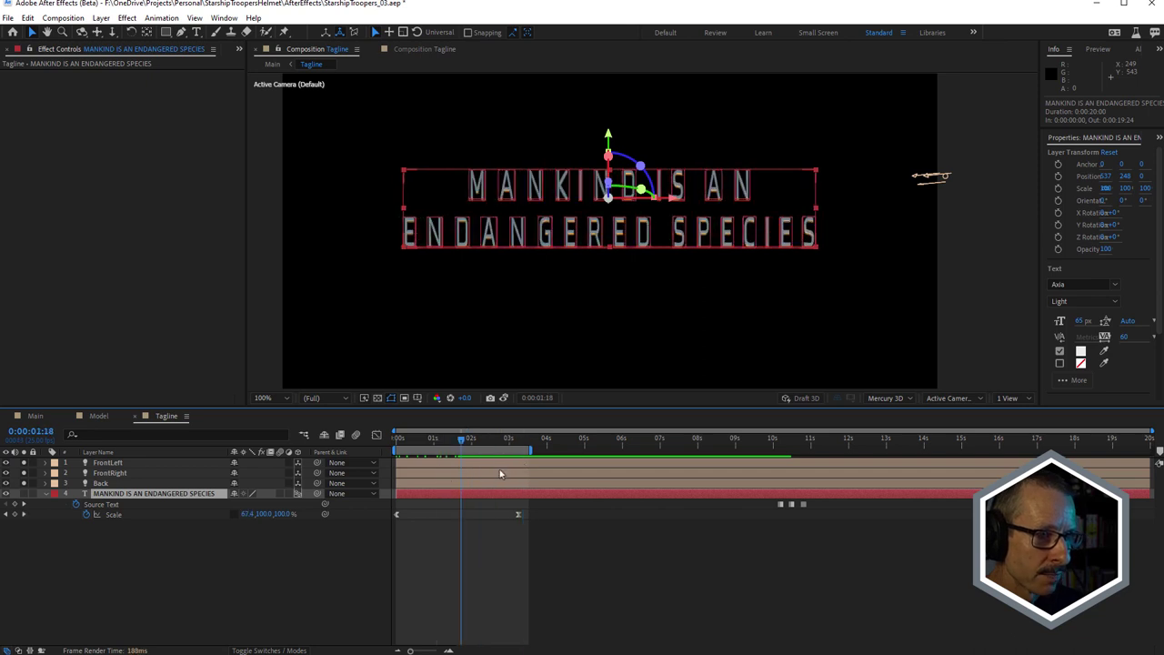
key("Page_Down")
key("Page_Down")
key("Page_Down")
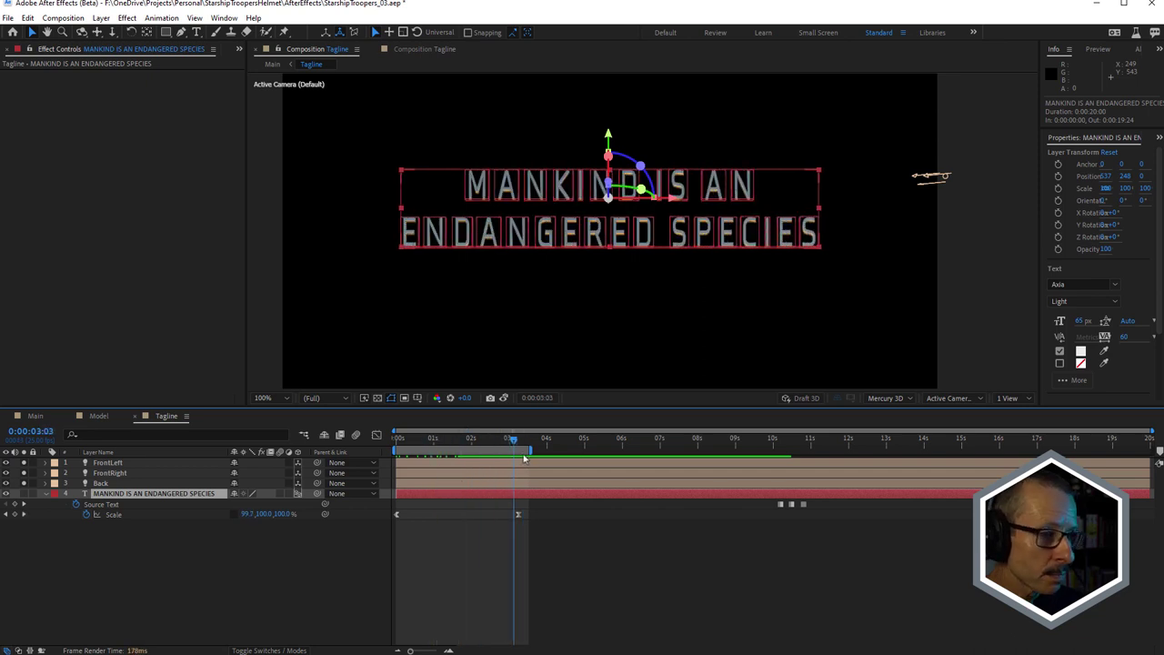
Return to the Main composition, select the Title layer and move the current time to 0:00:08:01 to examine its glitch up close
left_click(36, 416)
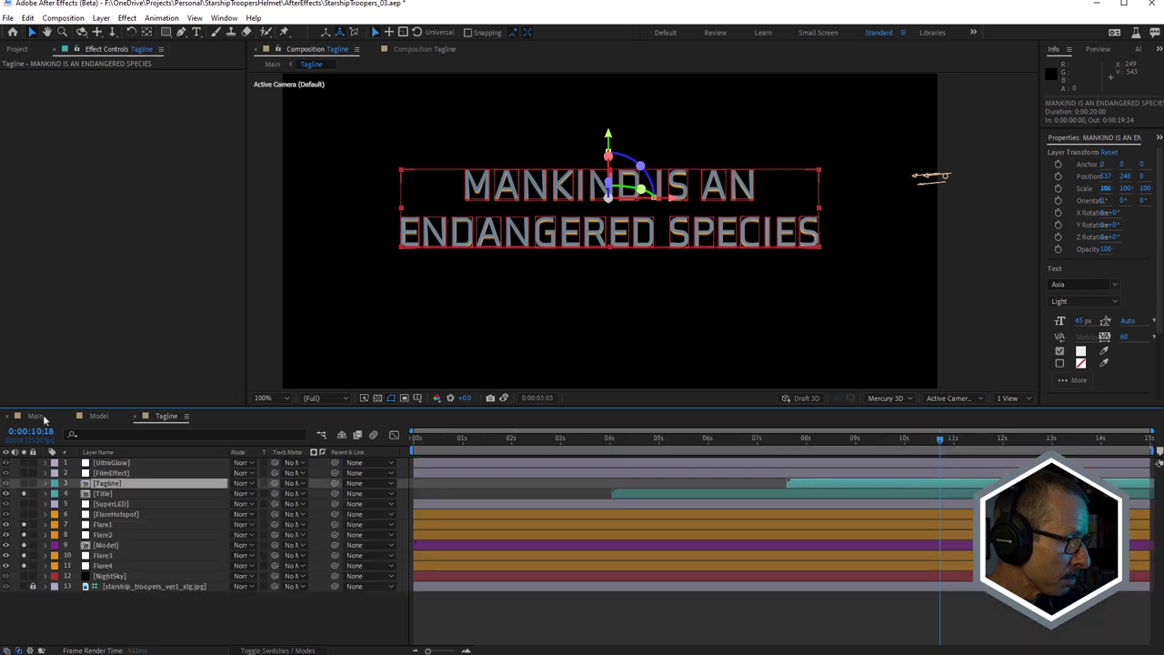
left_click(105, 493)
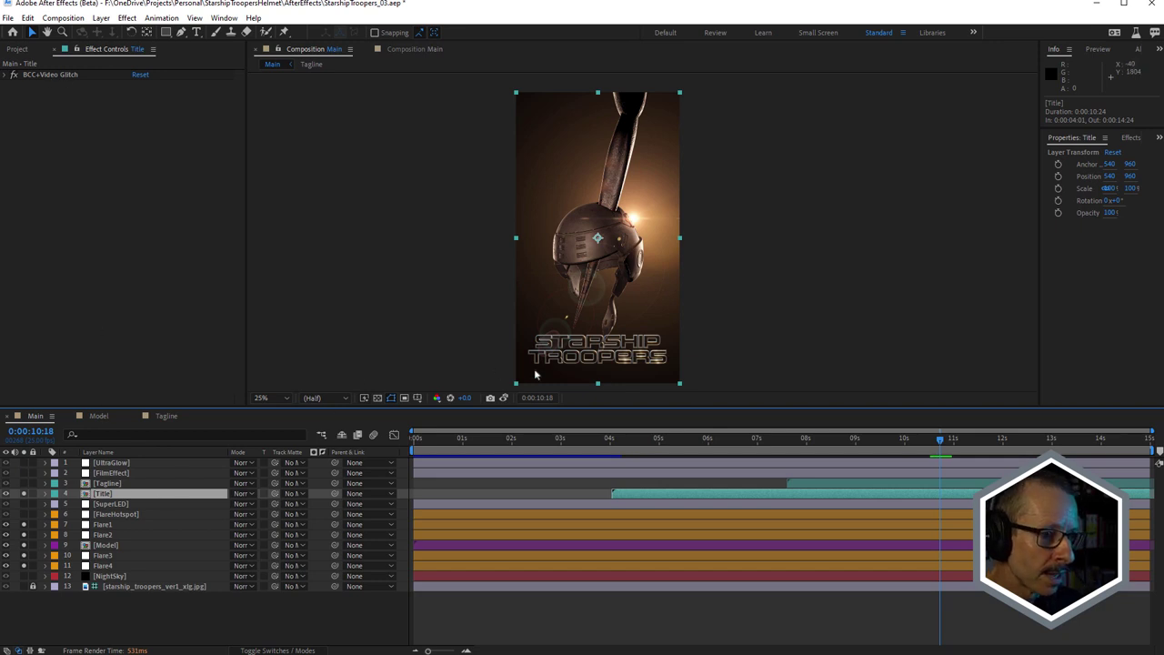
left_click_drag(557, 443, 809, 457)
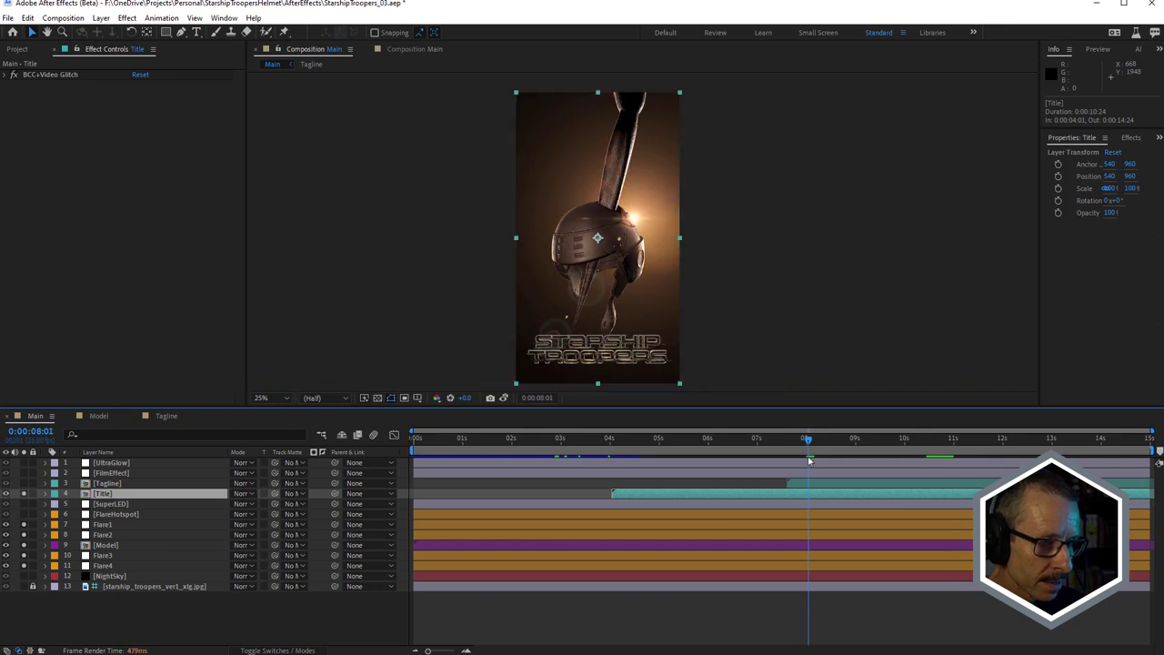
scroll(637, 336, "up", 4)
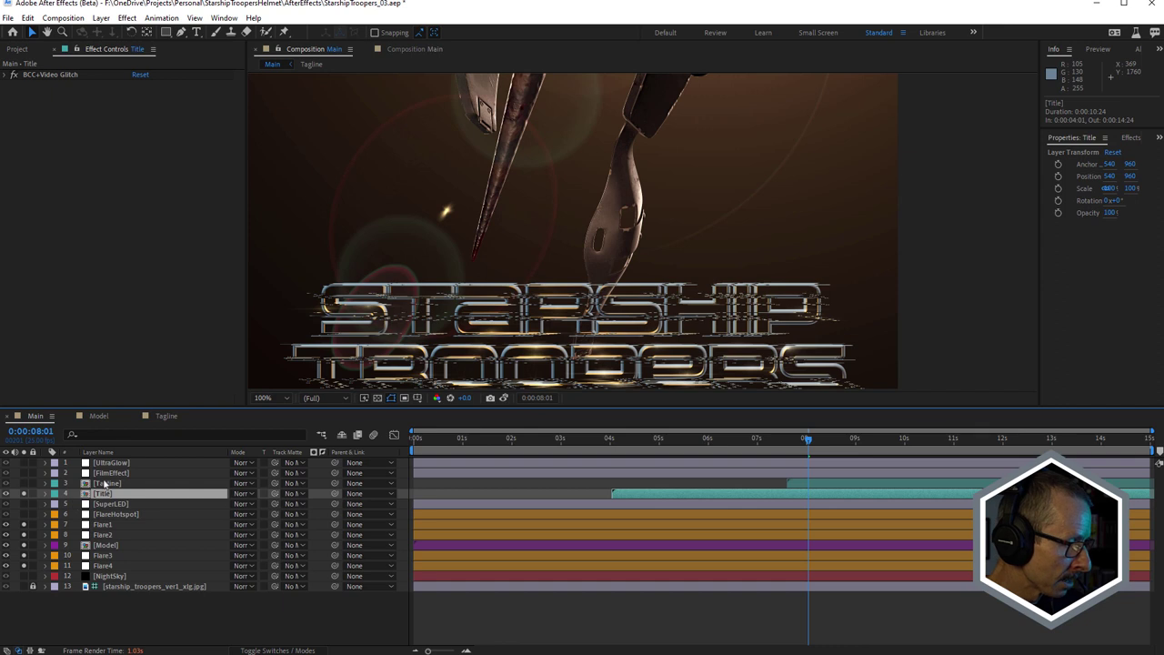
Solo the Tagline layer alongside the other soloed layers and reveal its keyframed Glitch Intensity, viewing the tagline in the poster
left_click(106, 483)
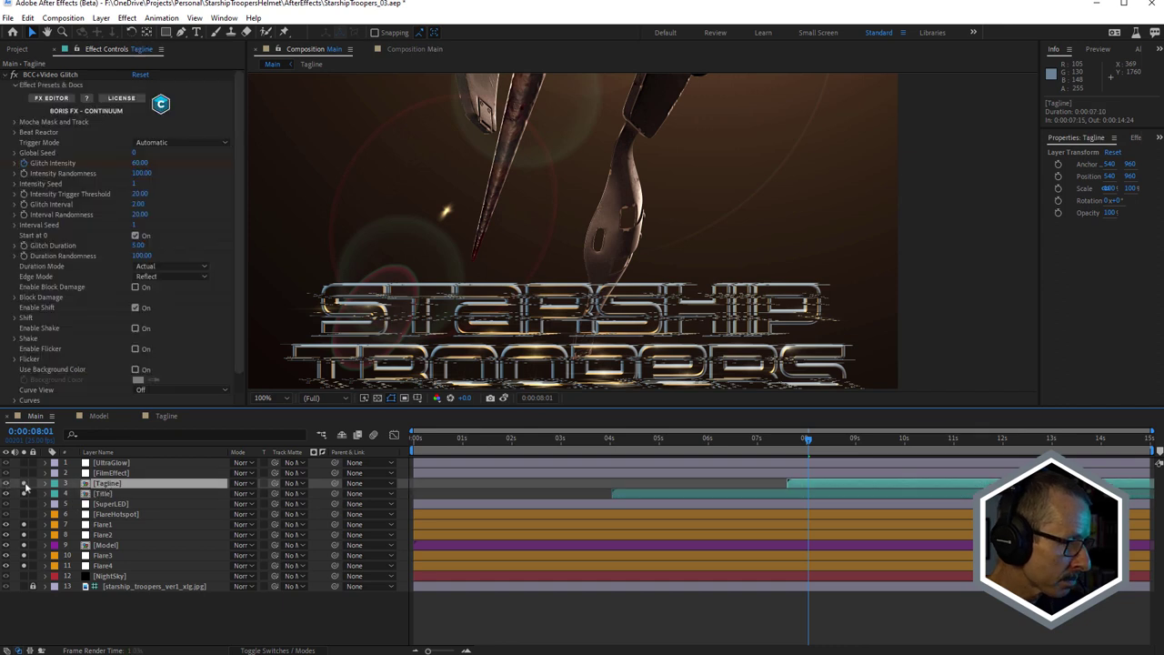
scroll(483, 339, "down", 3)
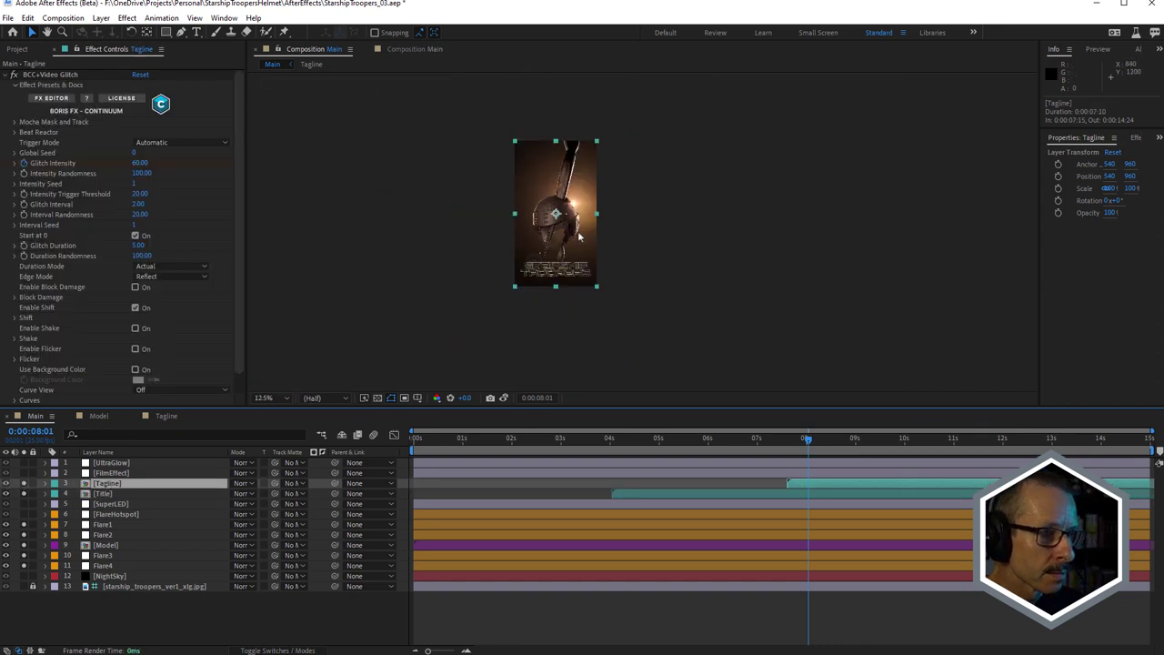
left_click_drag(579, 191, 581, 258)
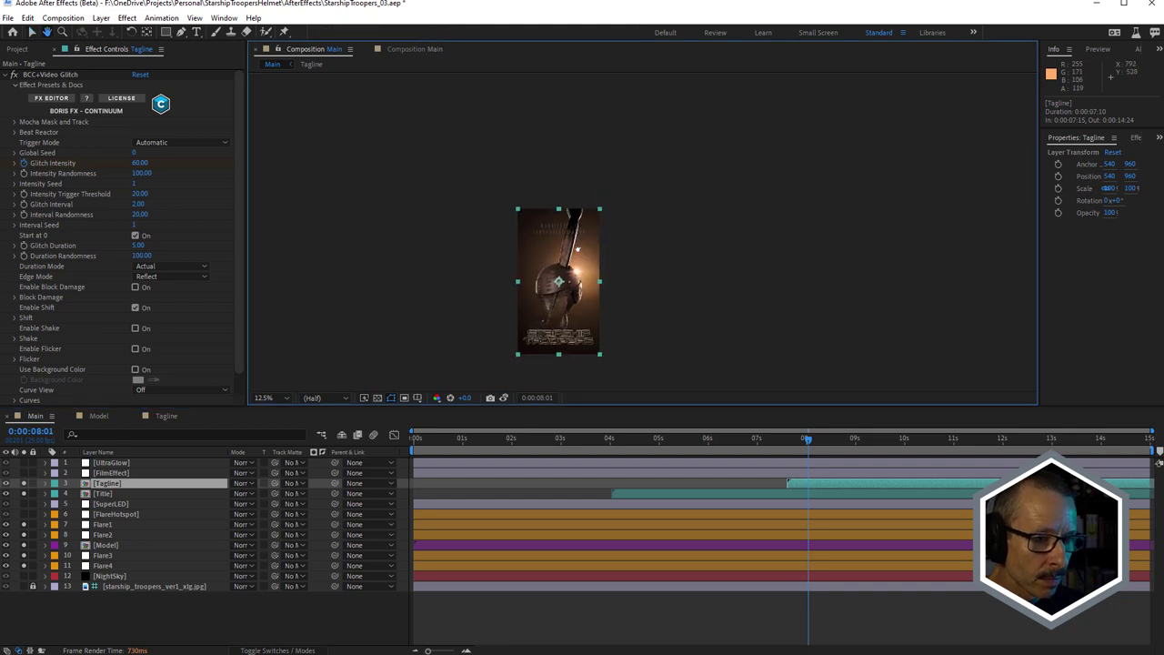
key("v")
left_click(103, 484)
key("u")
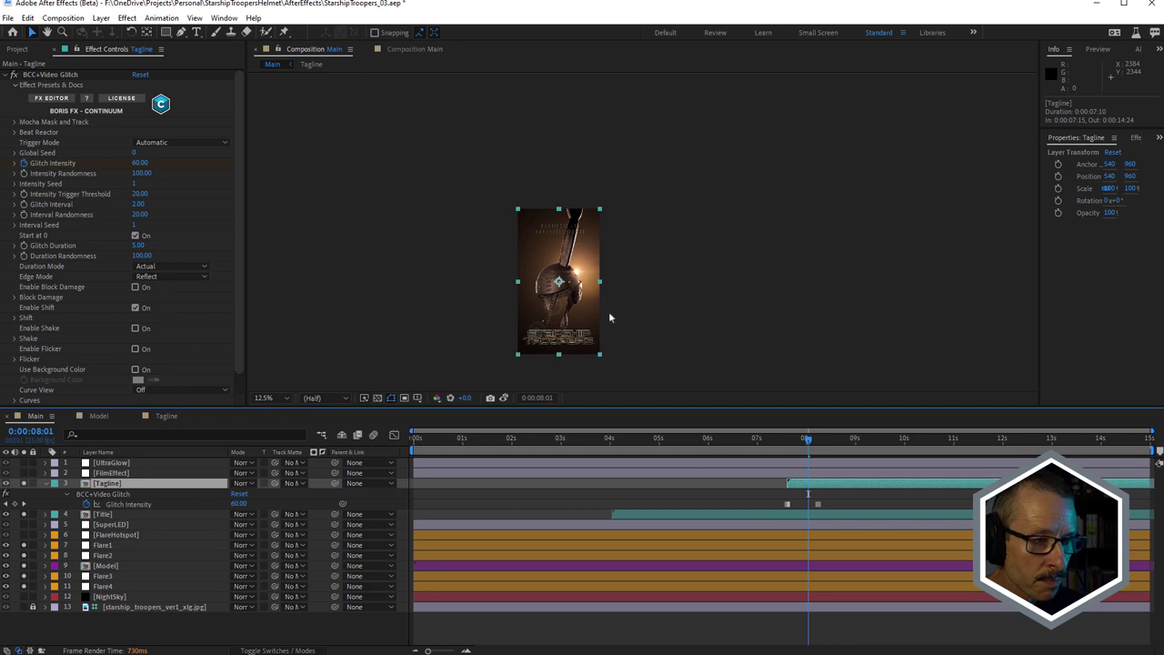
scroll(572, 229, "up", 6)
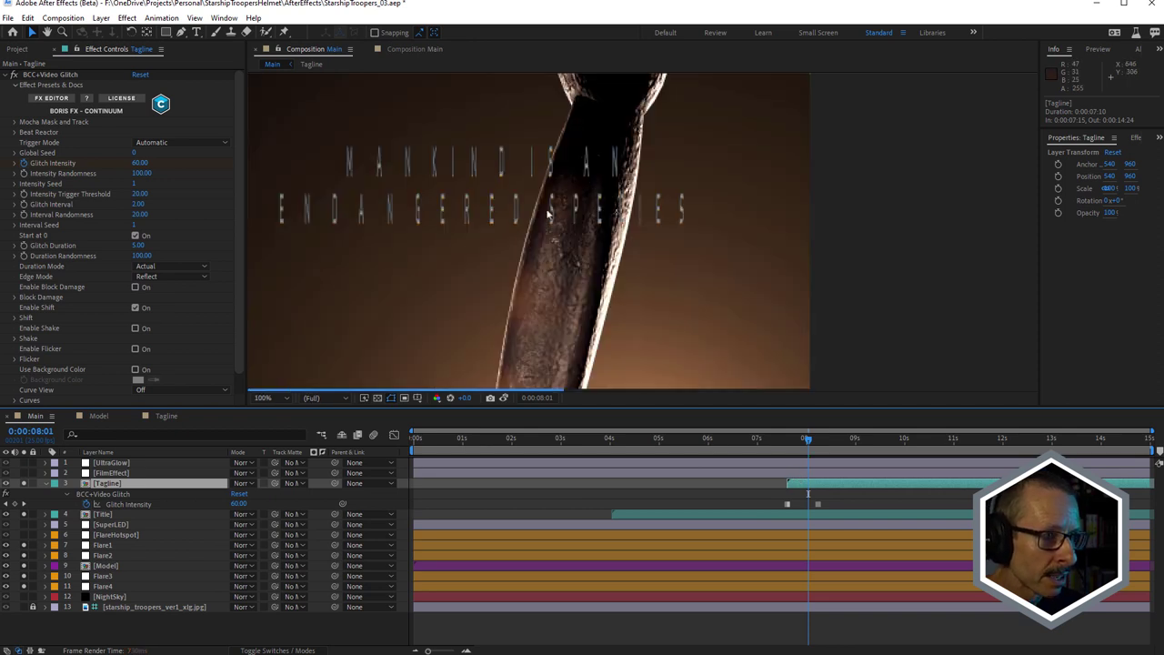
scroll(548, 214, "down", 2)
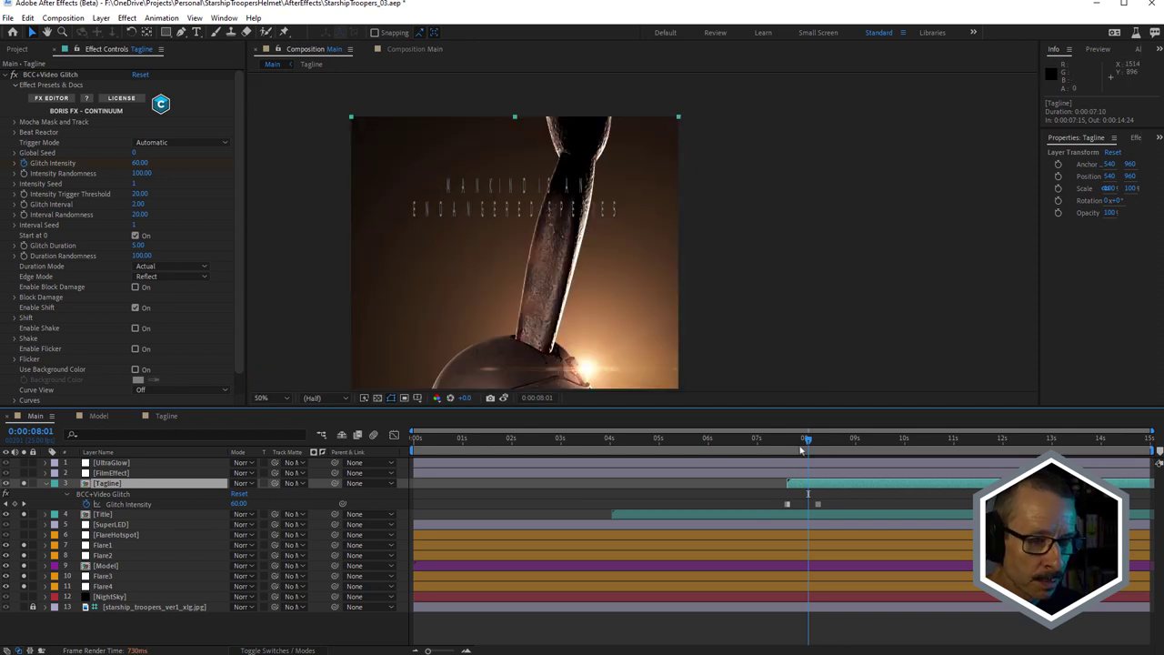
Check the Tagline layer's two Glitch Intensity keyframes, move the current time past them to 0:00:08:14 and collapse the layer
left_click(791, 504)
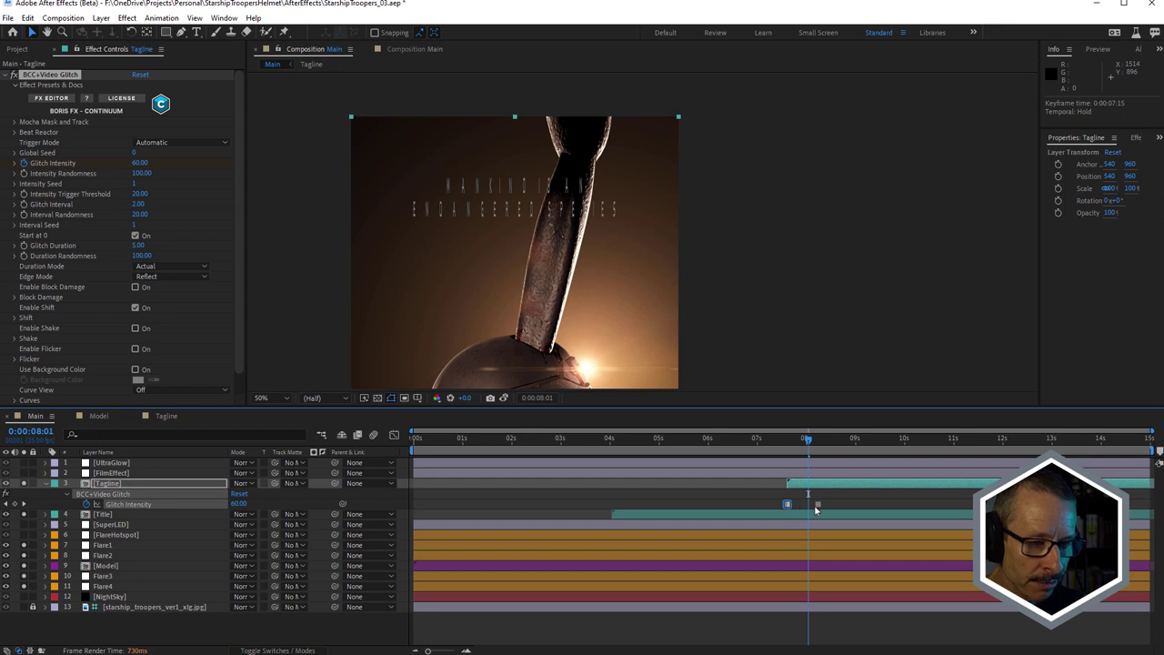
left_click(818, 505)
left_click_drag(795, 444, 835, 449)
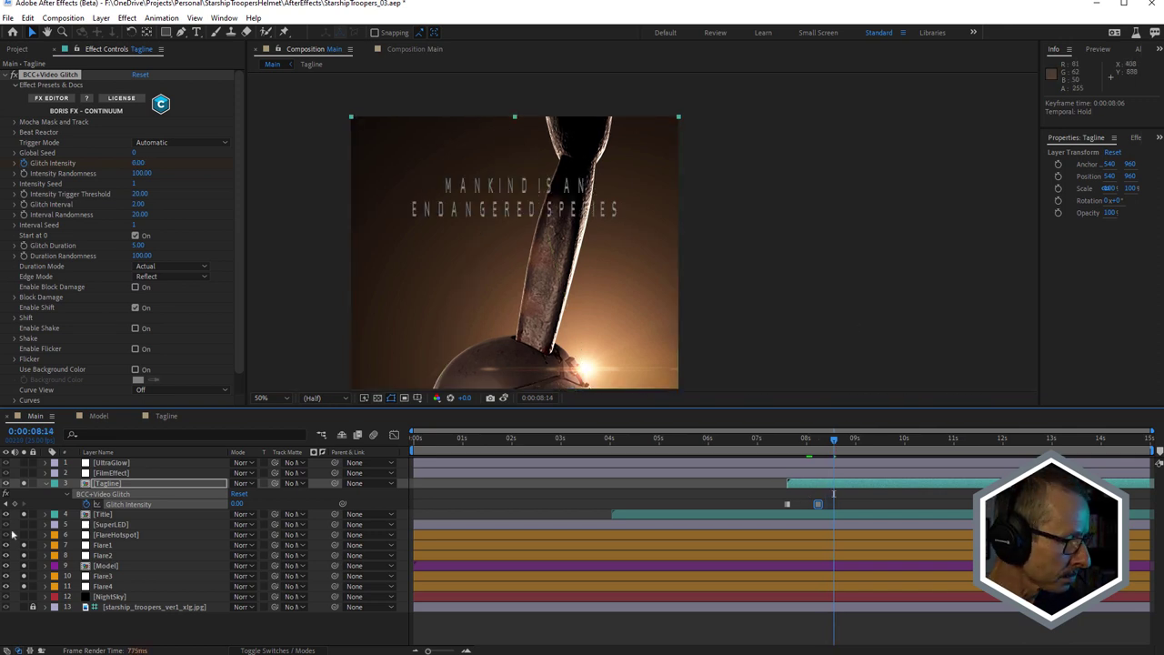
left_click(45, 485)
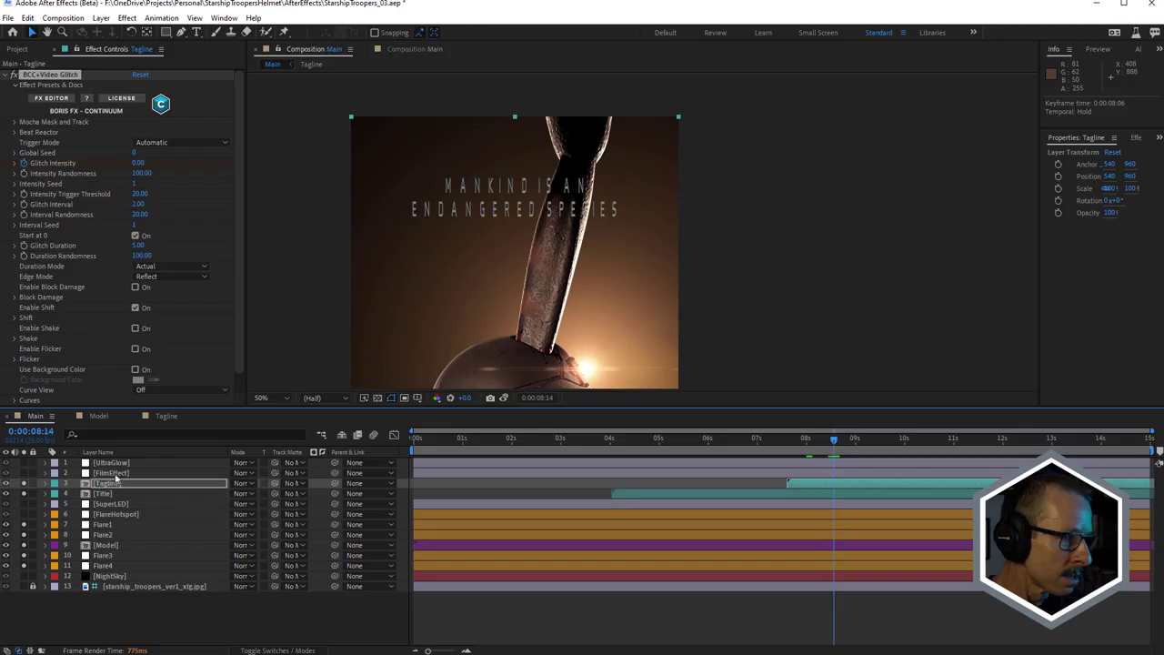
Solo only the starship_troopers_ver1_xlg.jpg reference to compare the original poster with the composite, and clear the solo
scroll(514, 359, "down", 1)
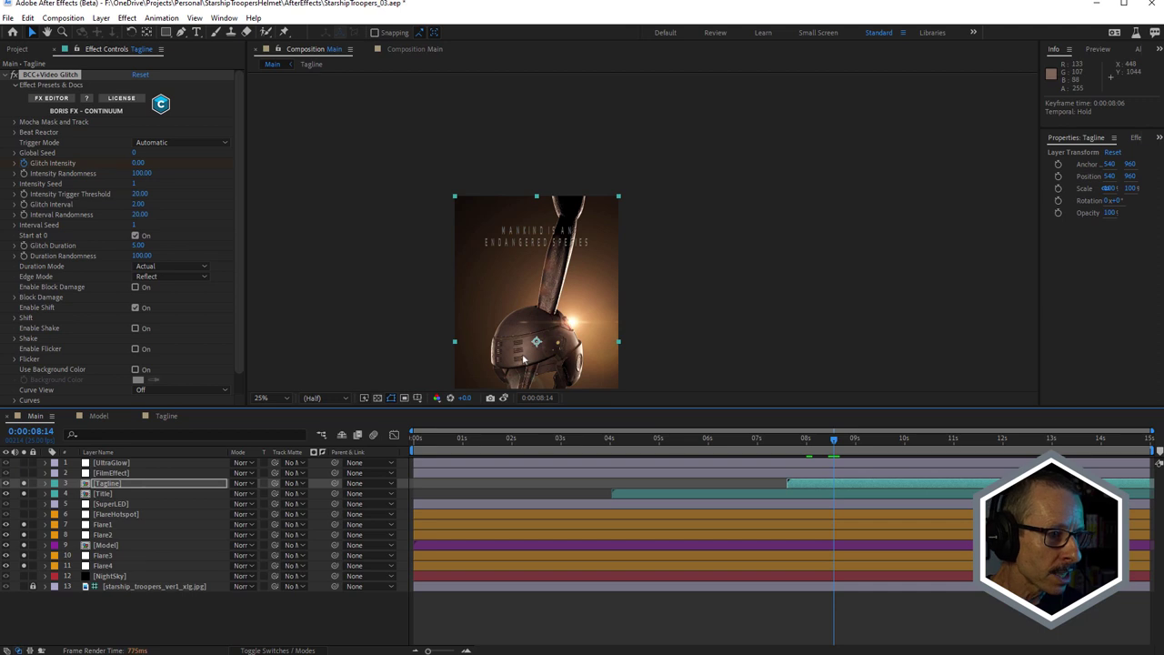
left_click_drag(523, 359, 614, 273)
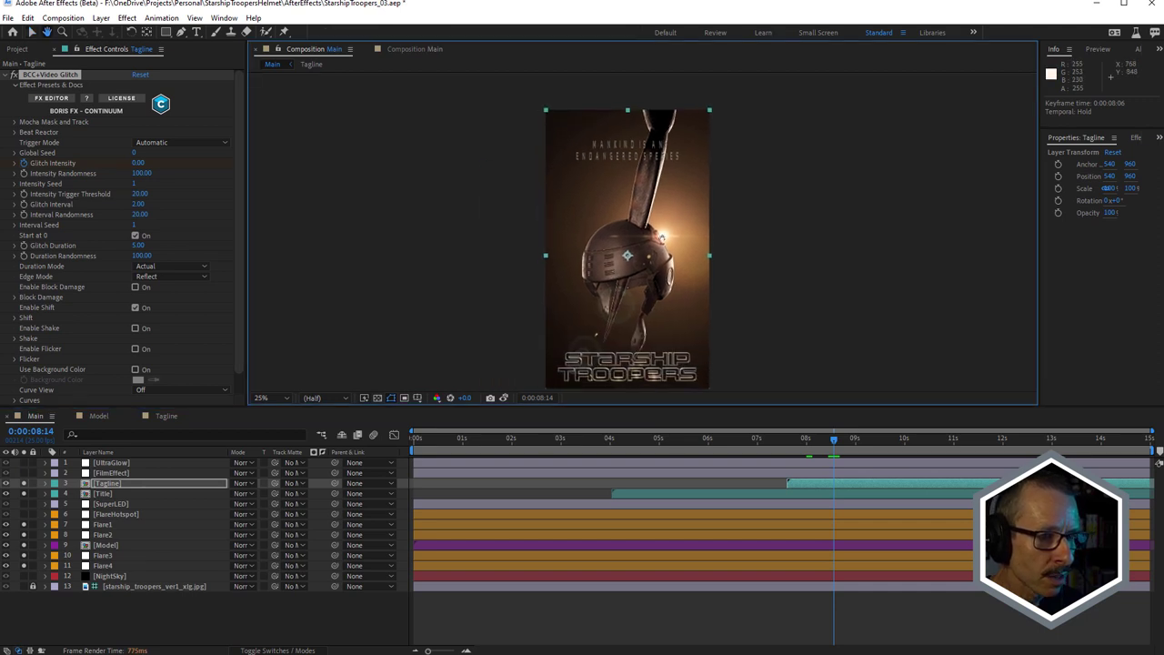
key("v")
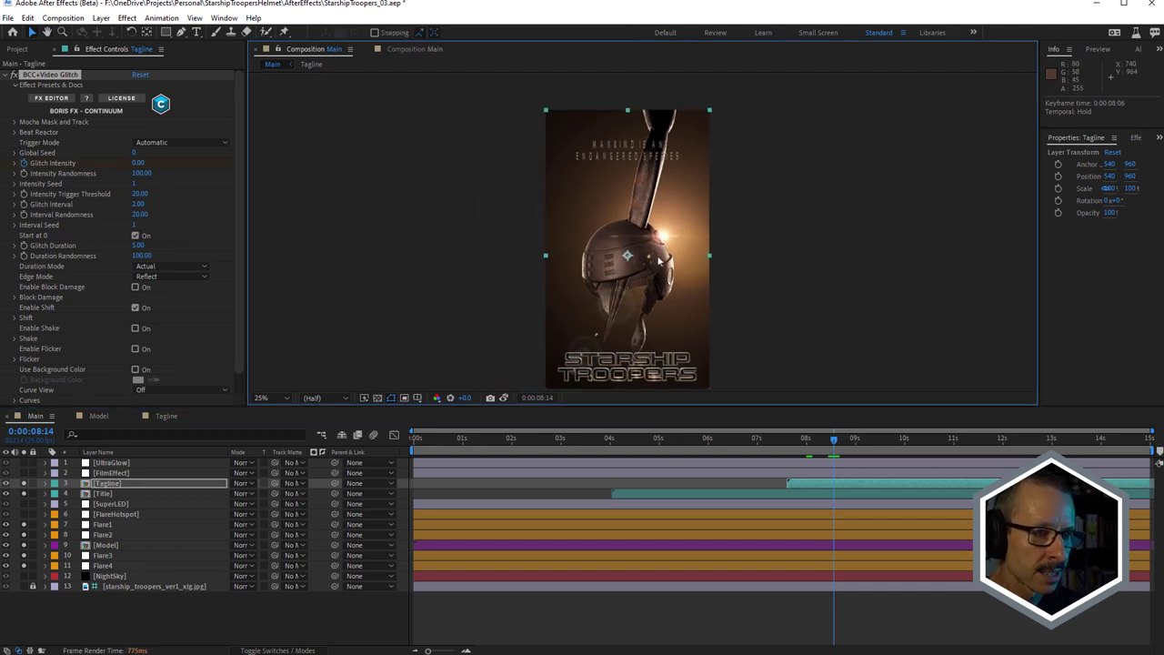
left_click(24, 587)
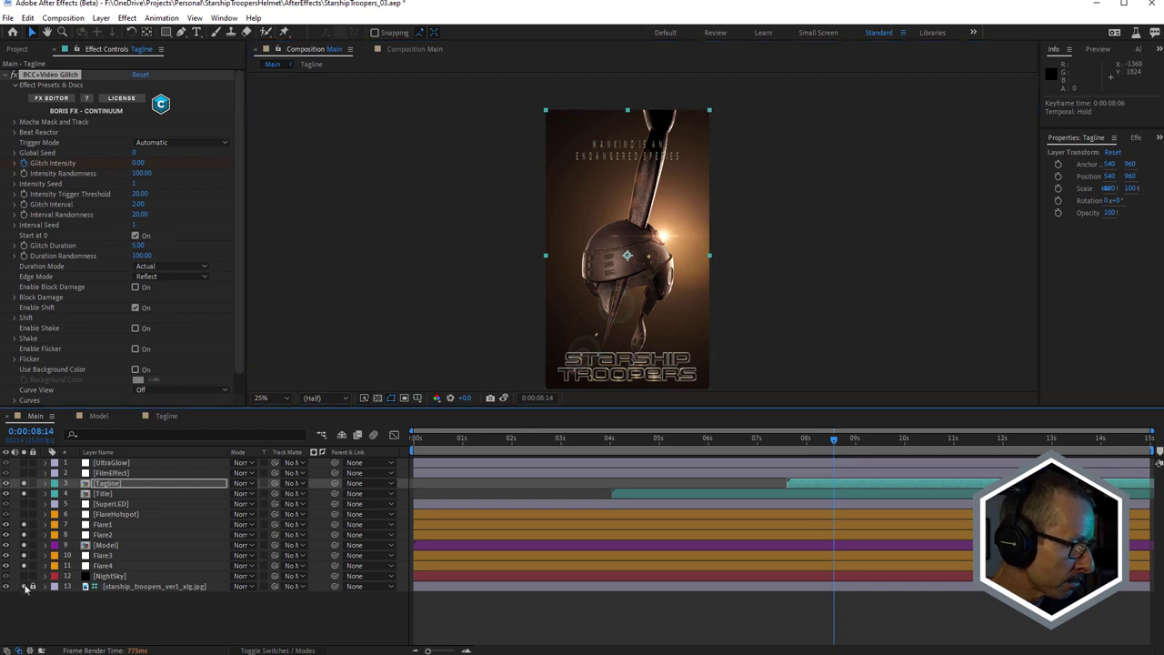
left_click(24, 587)
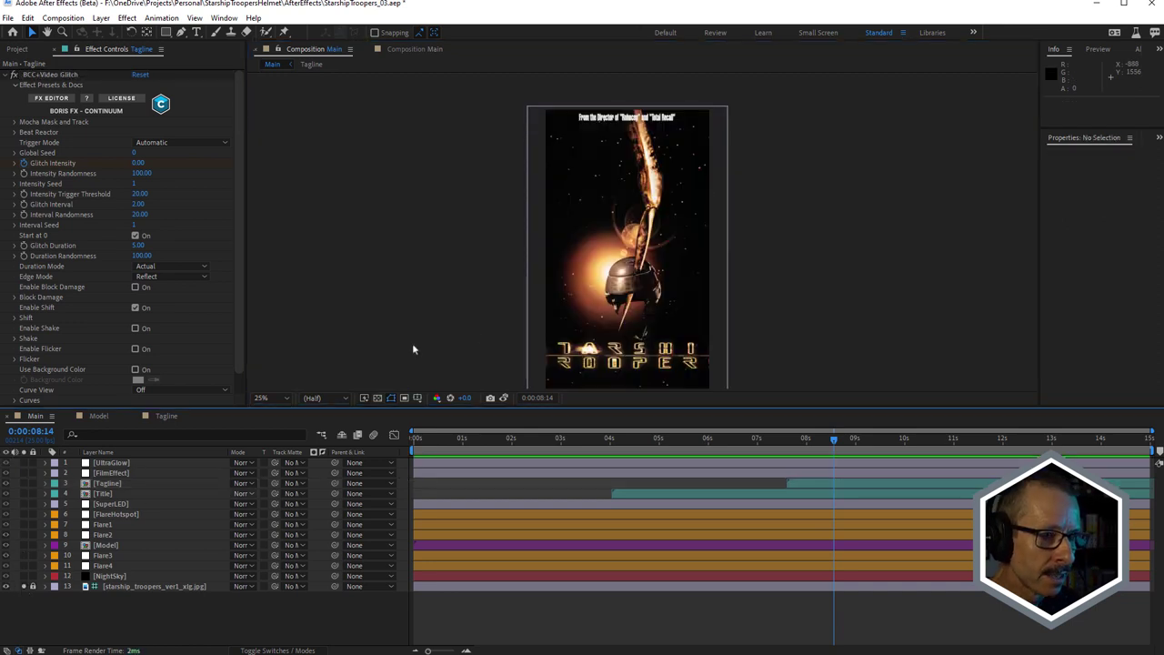
scroll(616, 253, "up", 2)
scroll(617, 253, "down", 2)
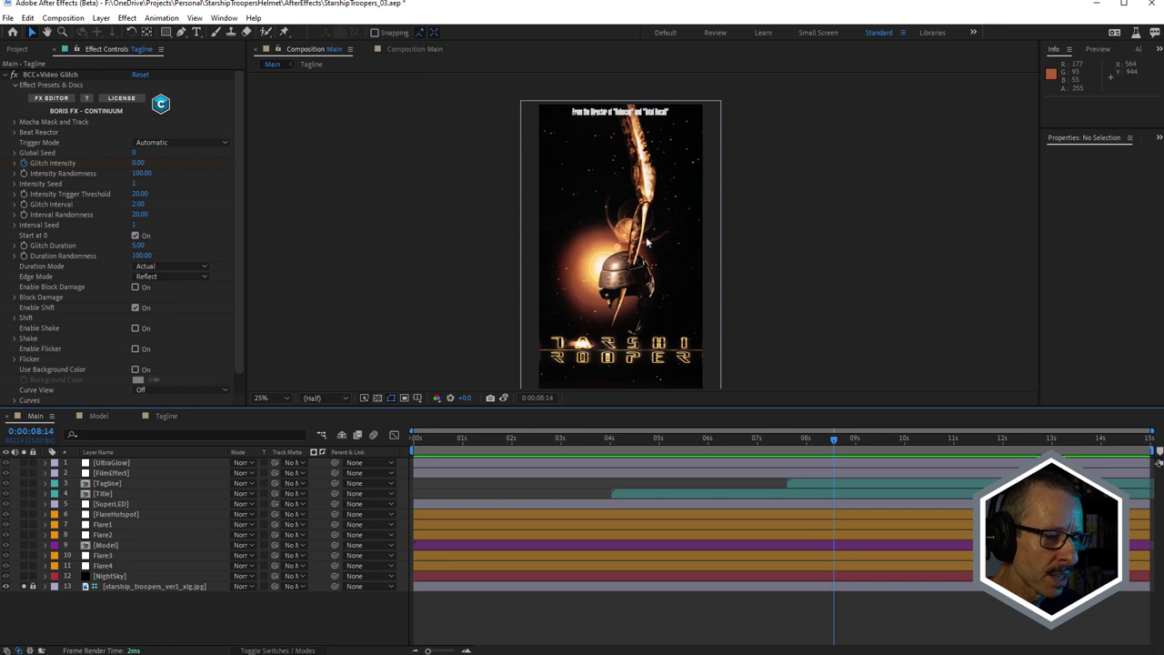
left_click(24, 587)
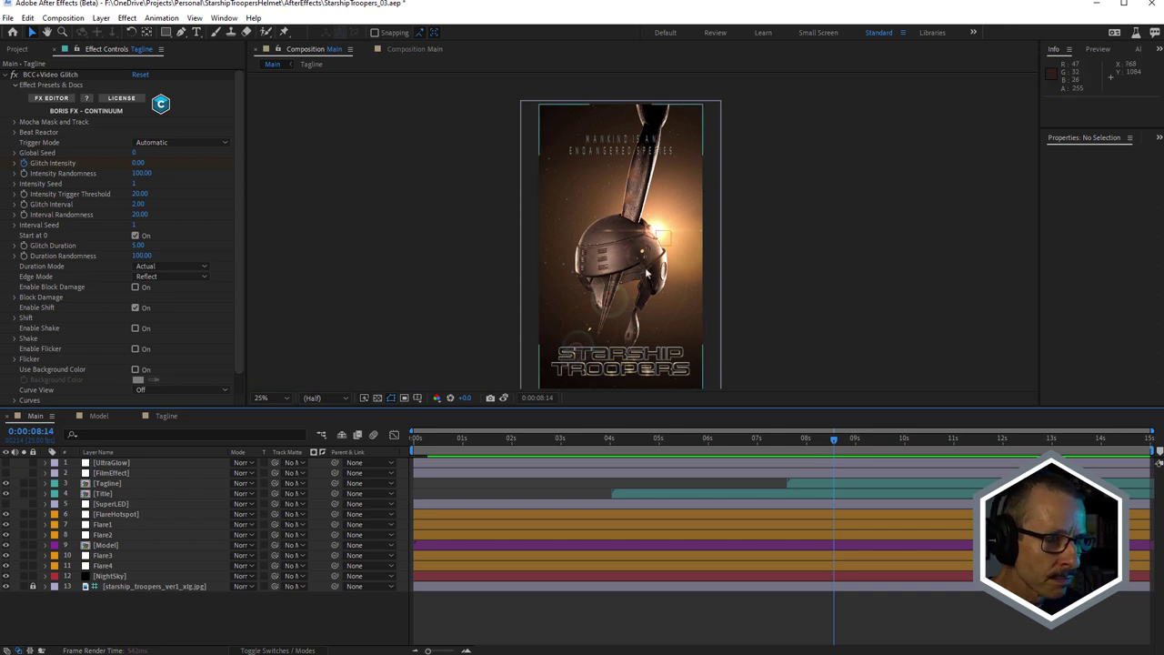
Select the FilmEffect layer, make it visible and view its S_FilmEffect grade on the helmet
left_click(114, 473)
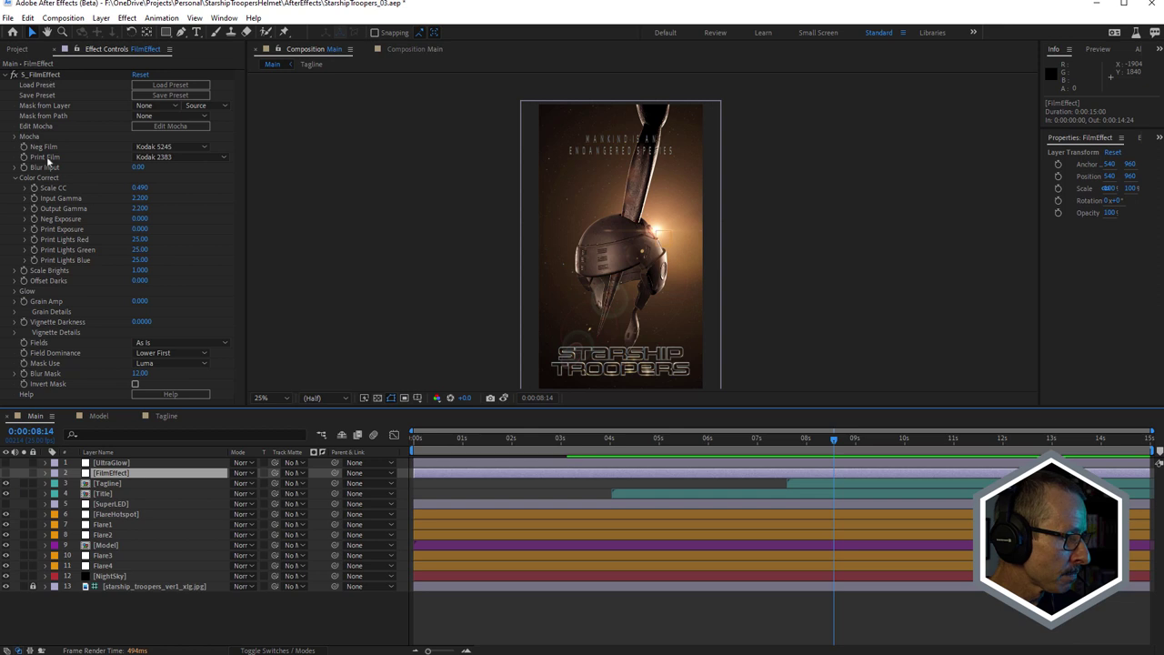
left_click(7, 473)
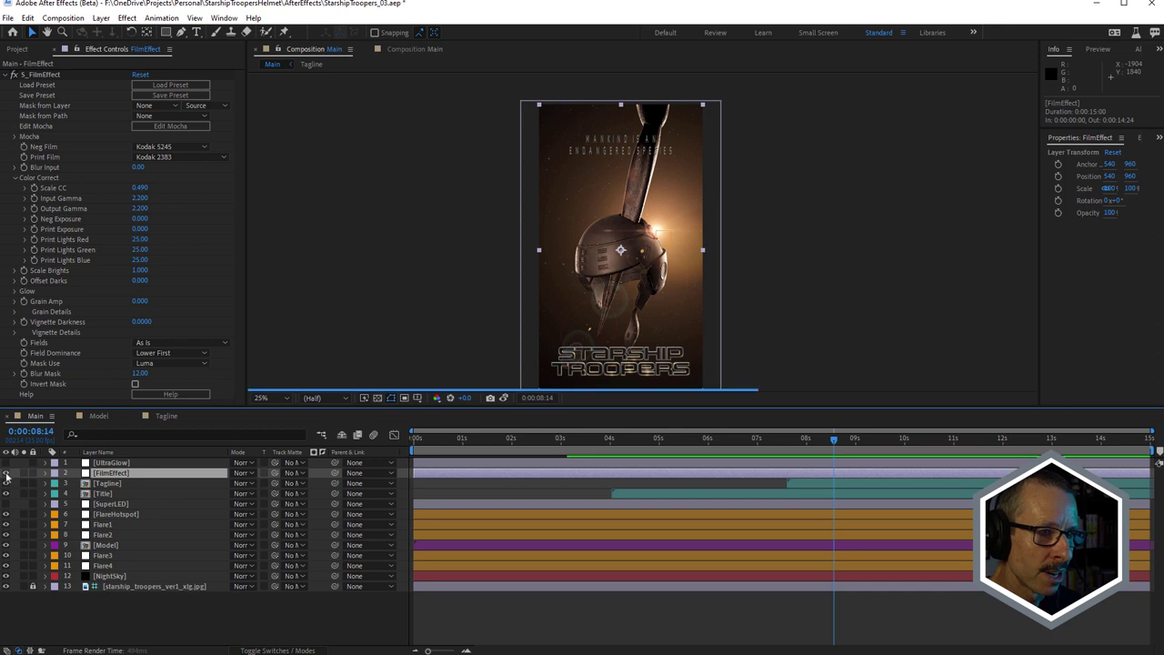
scroll(619, 250, "up", 2)
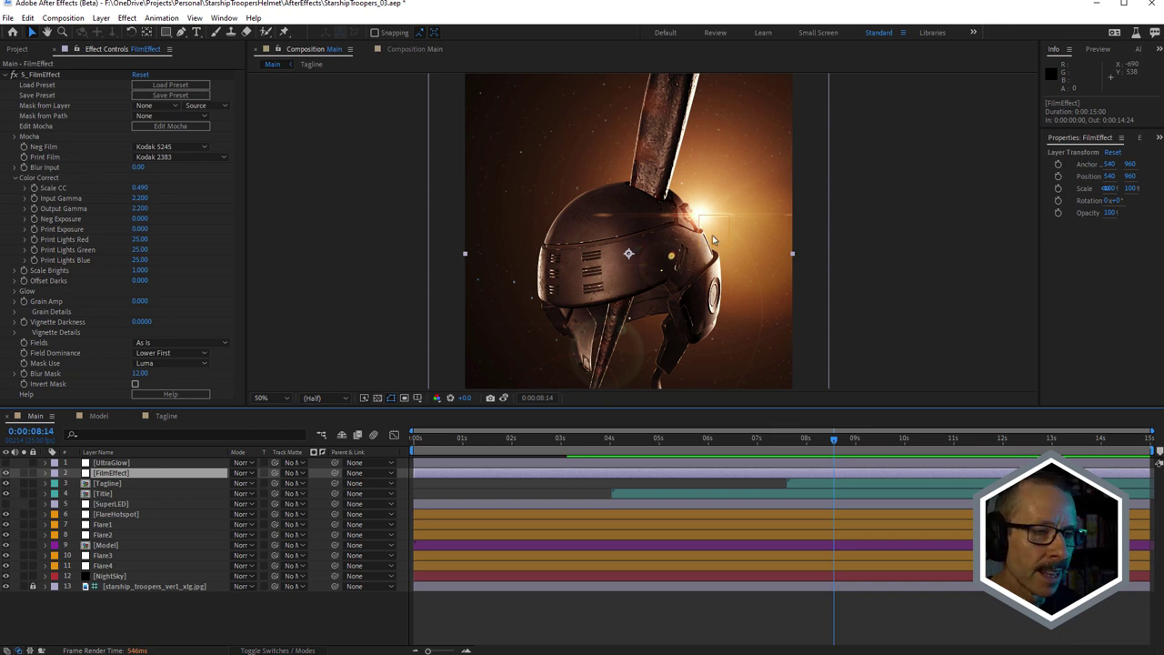
scroll(701, 234, "down", 2)
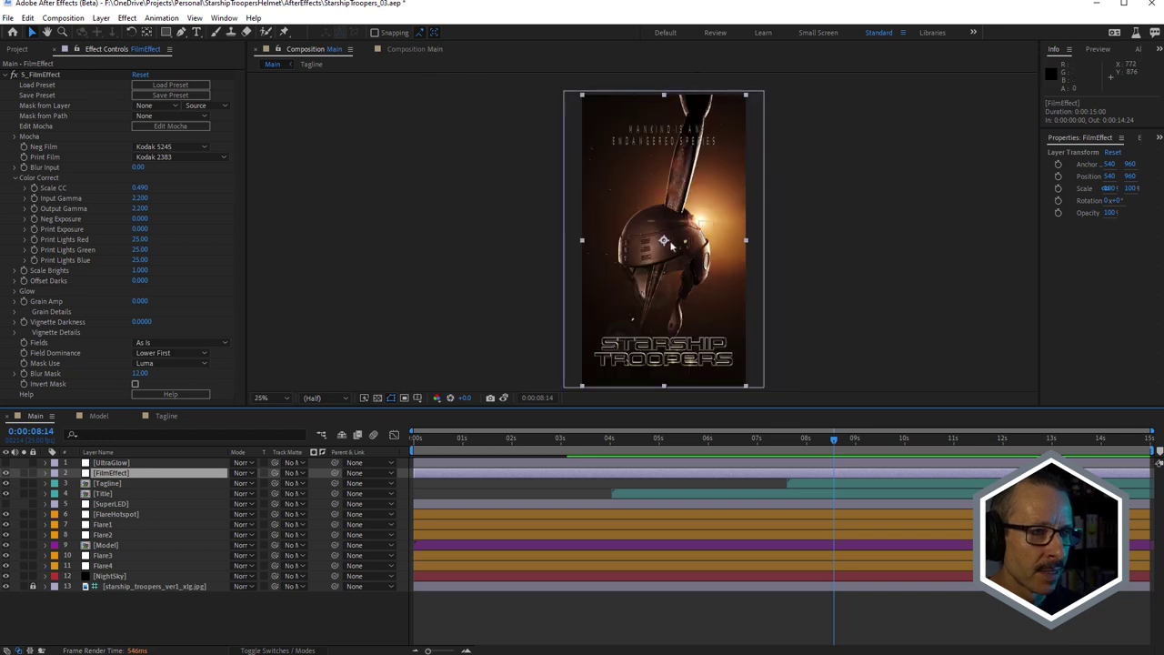
scroll(673, 247, "up", 2)
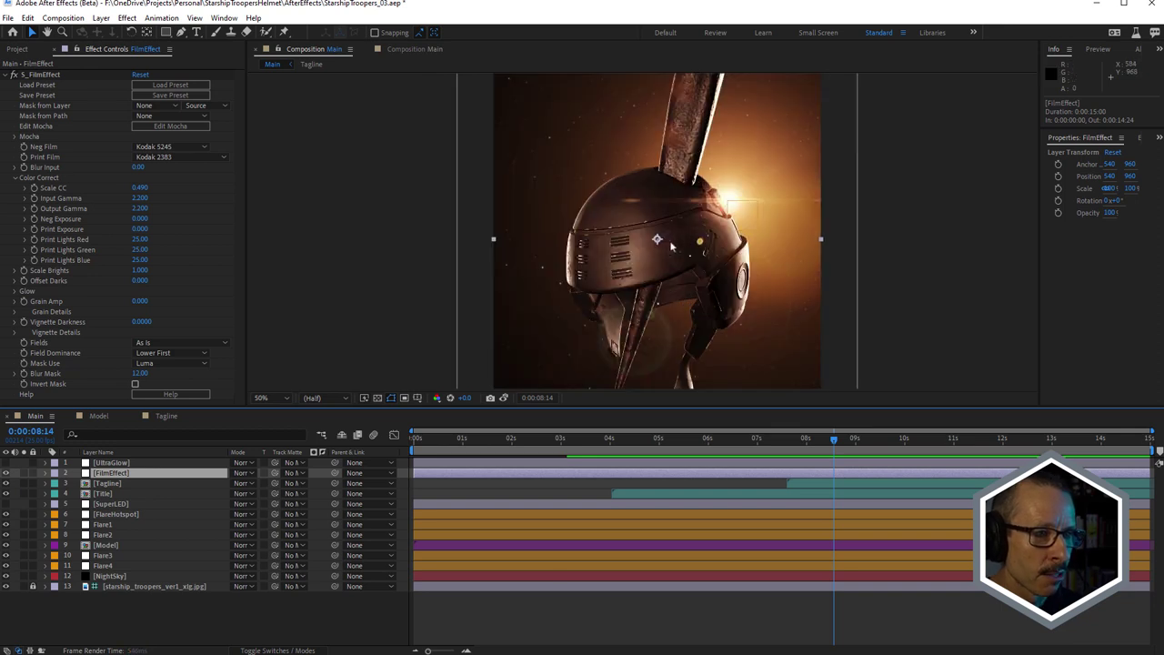
Toggle the FilmEffect layer's visibility off and on to compare the helmet with and without the grade
left_click(7, 473)
left_click(6, 473)
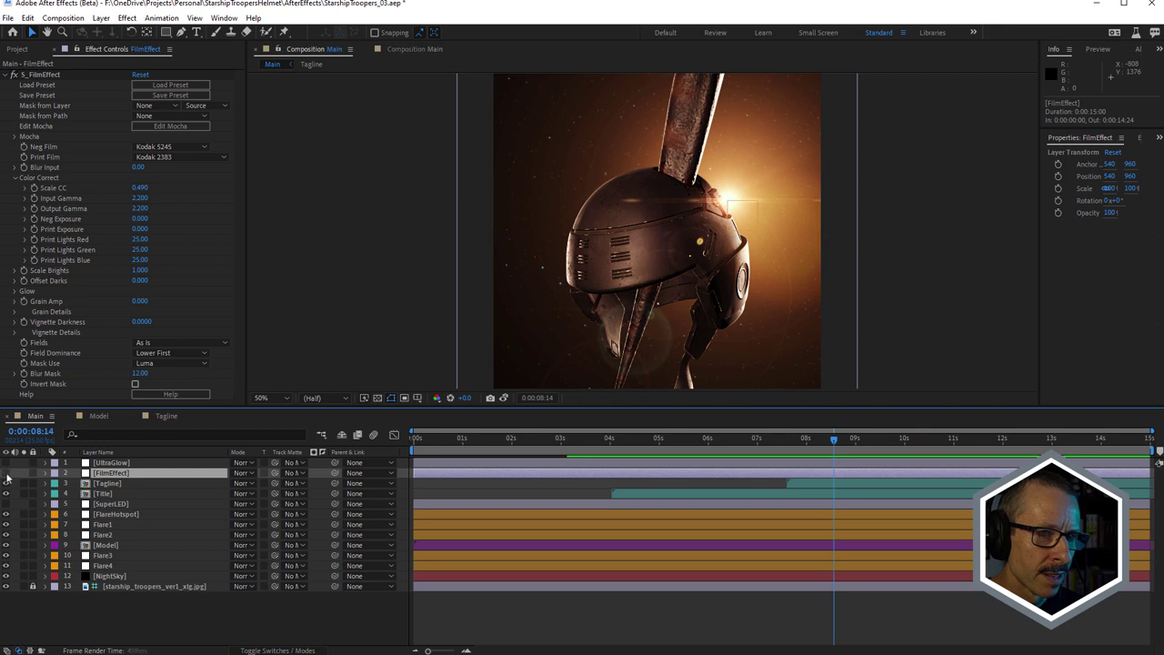
left_click(7, 473)
left_click(6, 473)
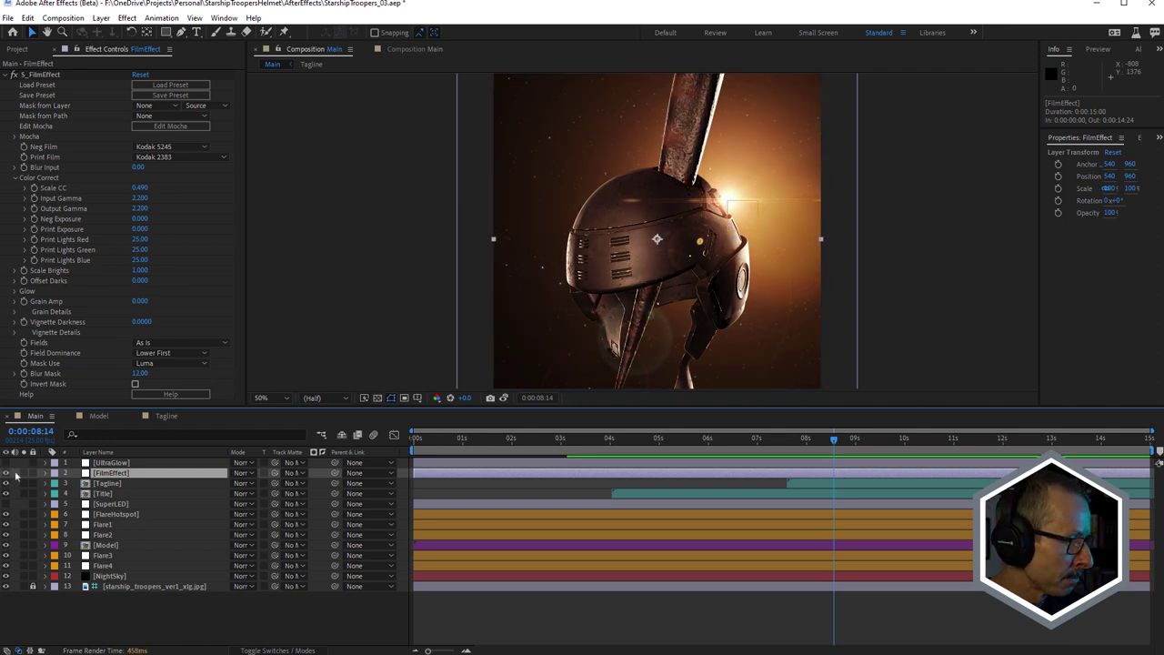
Select the UltraGlow layer, make it visible and zoom in on the blade's bright edge
left_click(109, 463)
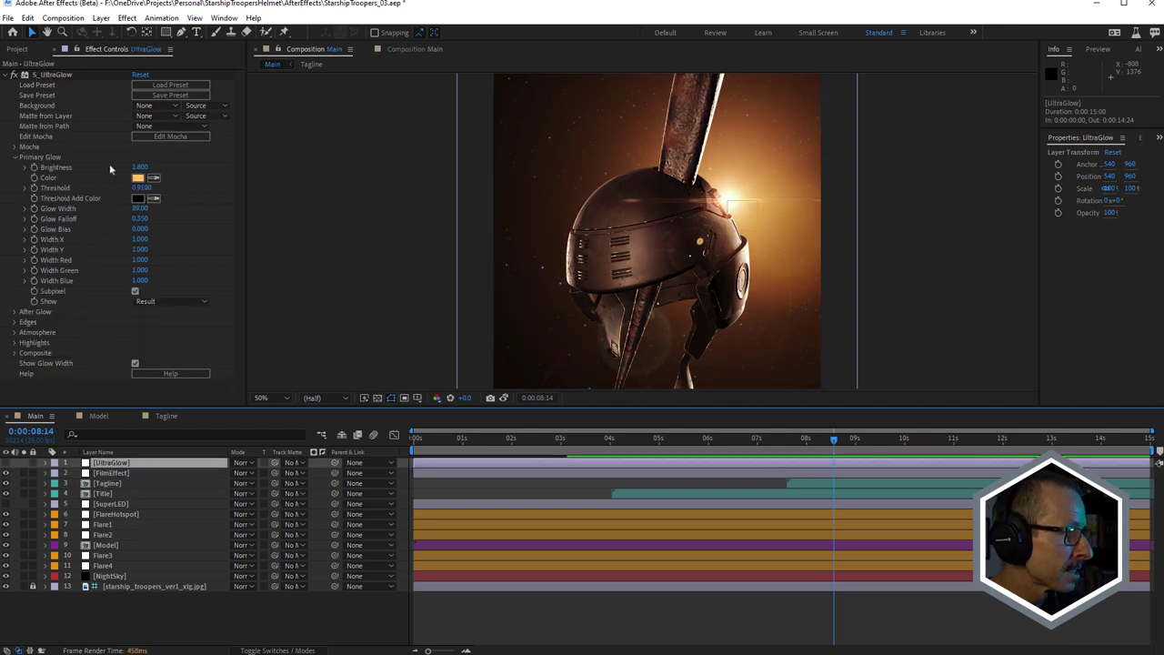
left_click(7, 463)
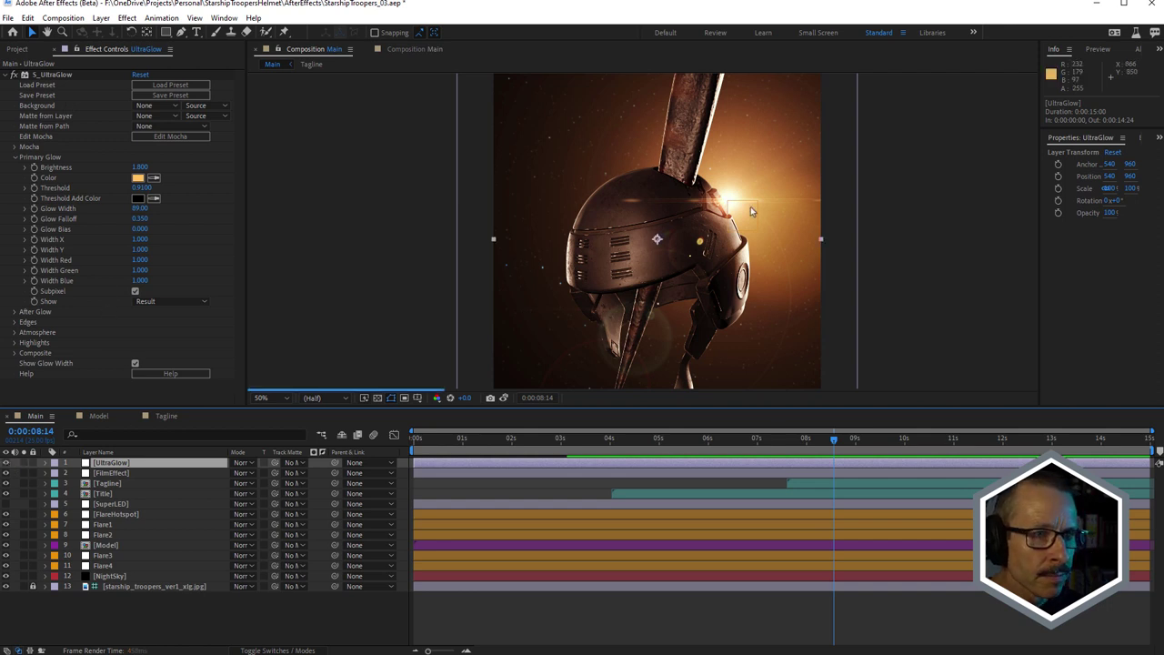
left_click_drag(729, 99, 701, 202)
scroll(698, 188, "up", 2)
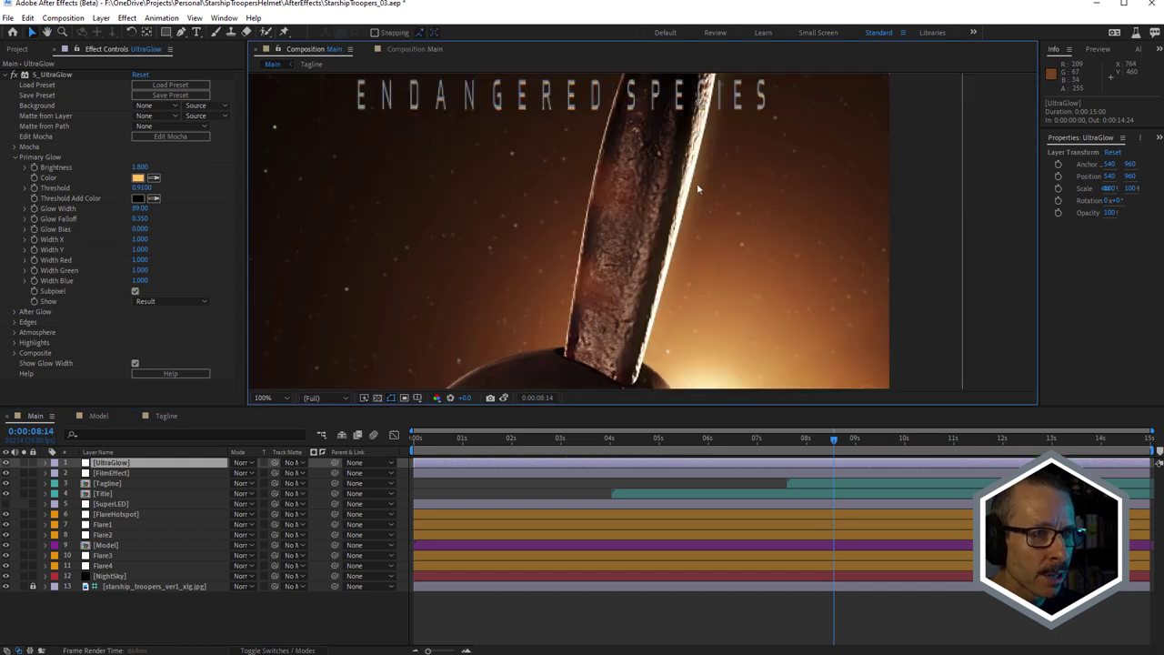
Toggle the UltraGlow layer's visibility to compare its glow along the blade, and examine the flare behind the helmet
left_click(7, 464)
left_click(6, 463)
left_click(6, 463)
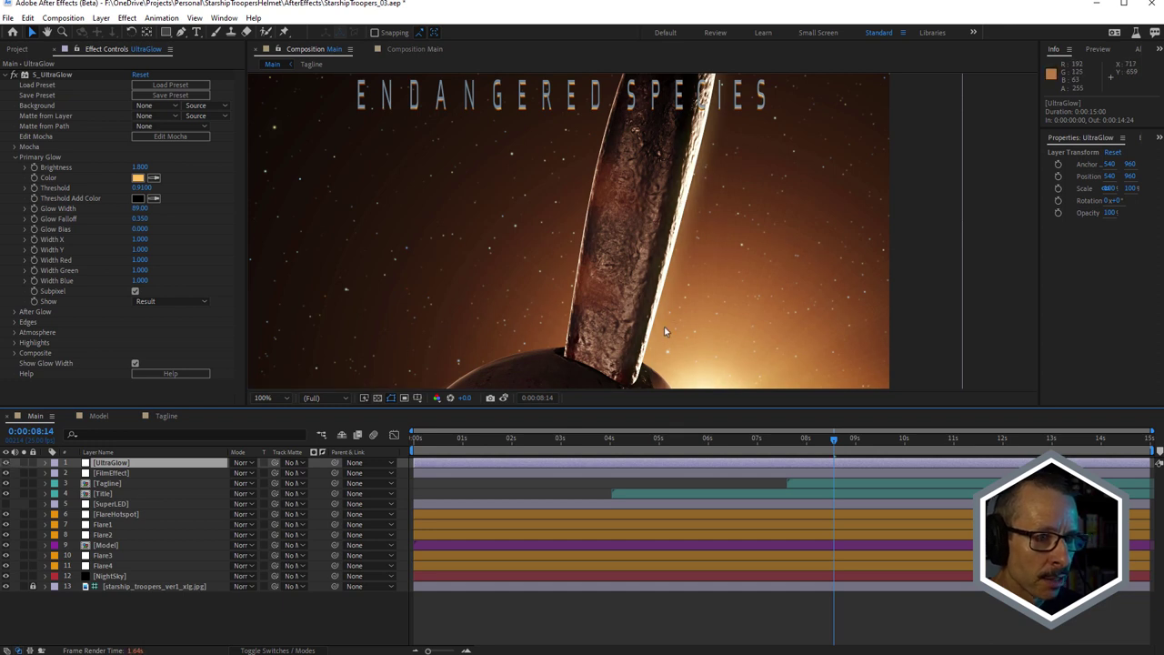
left_click_drag(678, 309, 713, 100)
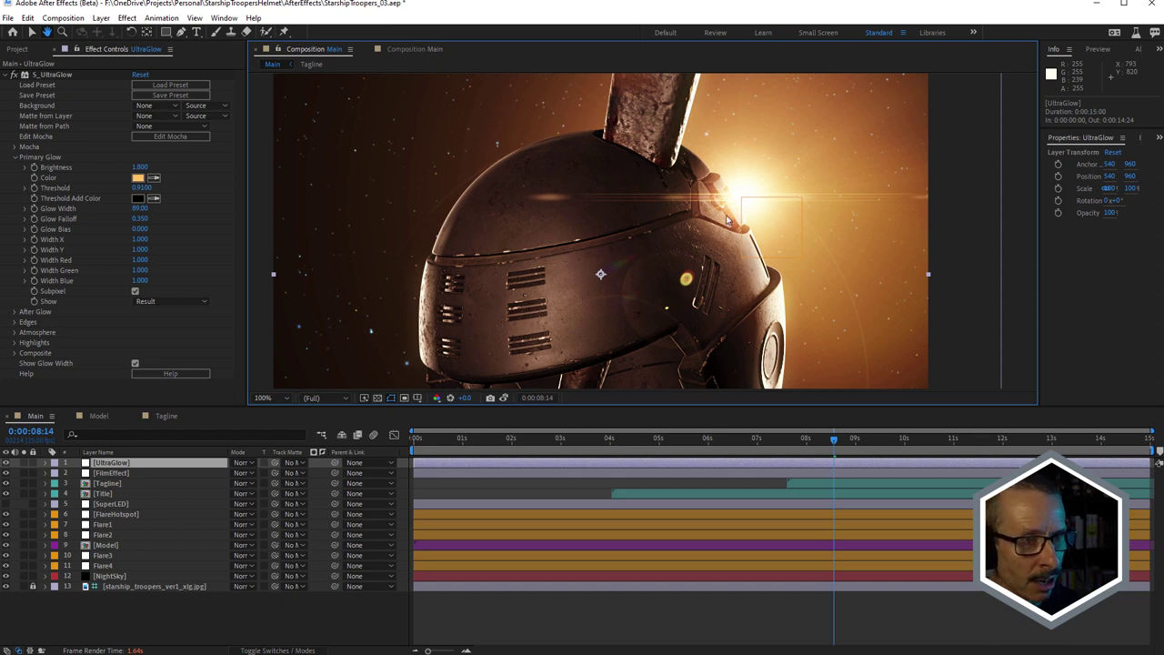
Check the UltraGlow layer's visibility toggle and examine its glow on the helmet's ear guard and lower edges
key("v")
left_click(6, 463)
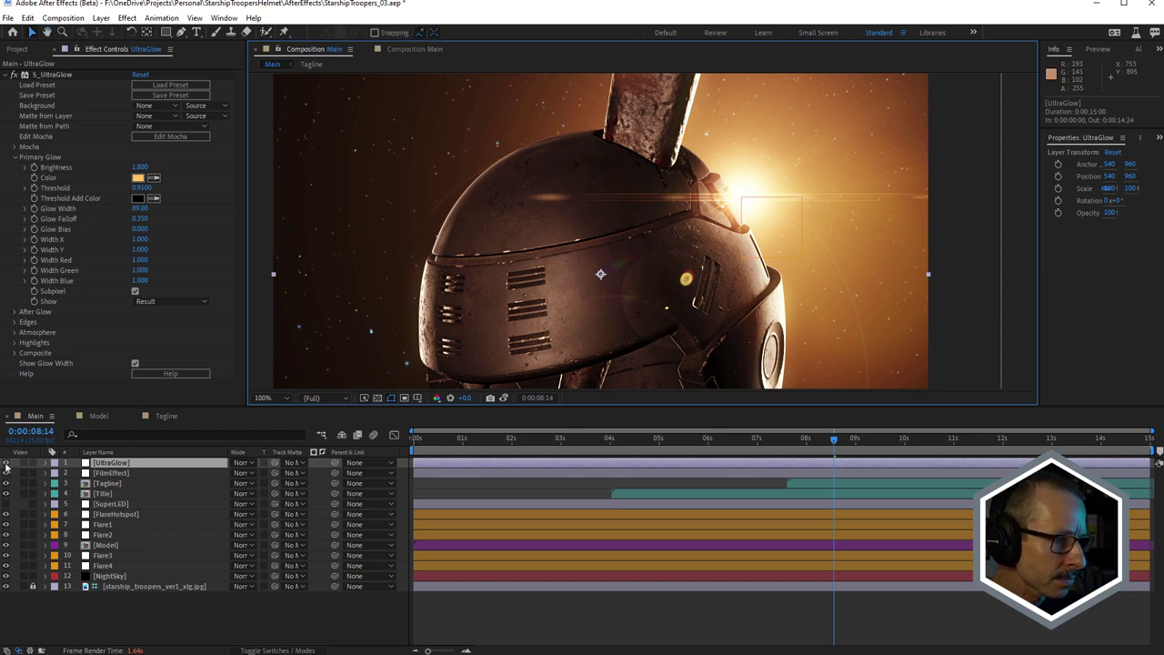
key("h")
left_click_drag(637, 300, 547, 172)
key("v")
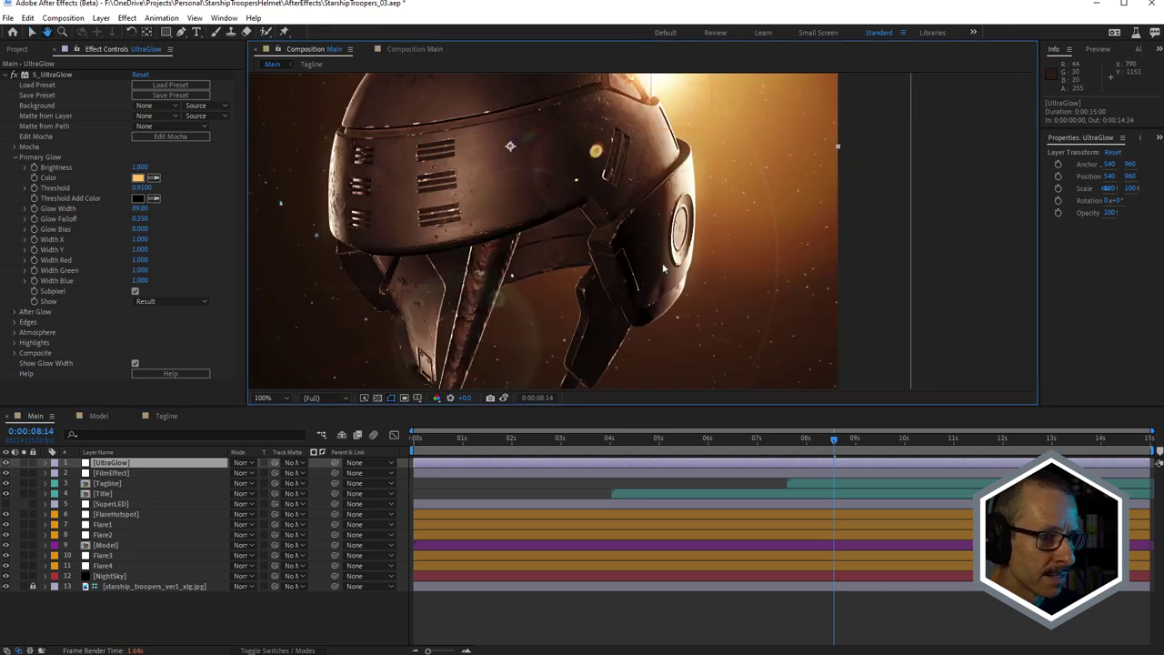
scroll(653, 273, "down", 2)
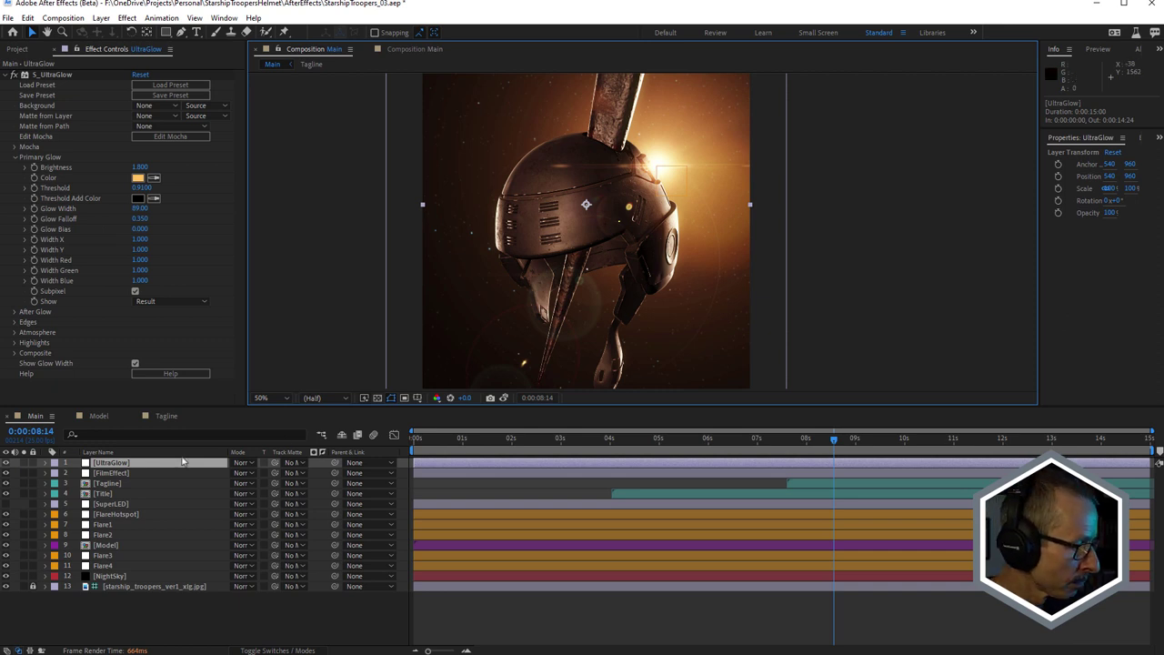
scroll(559, 222, "up", 2)
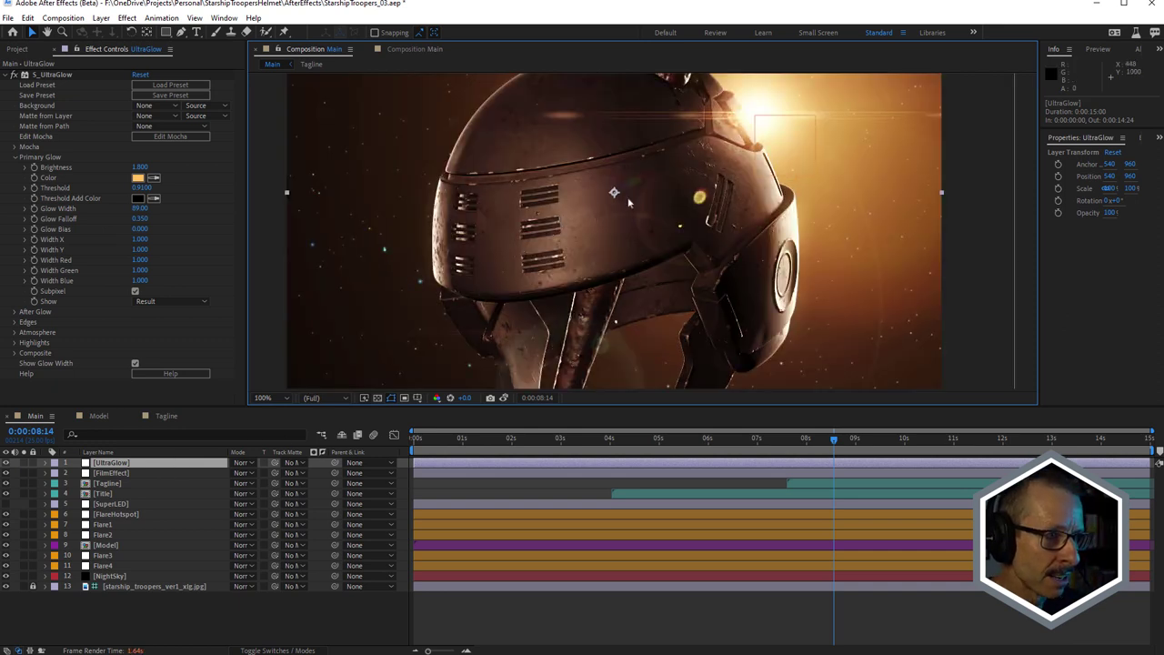
Select the SuperLED layer, make it visible and inspect its LED dot pattern up close on the helmet
left_click(114, 504)
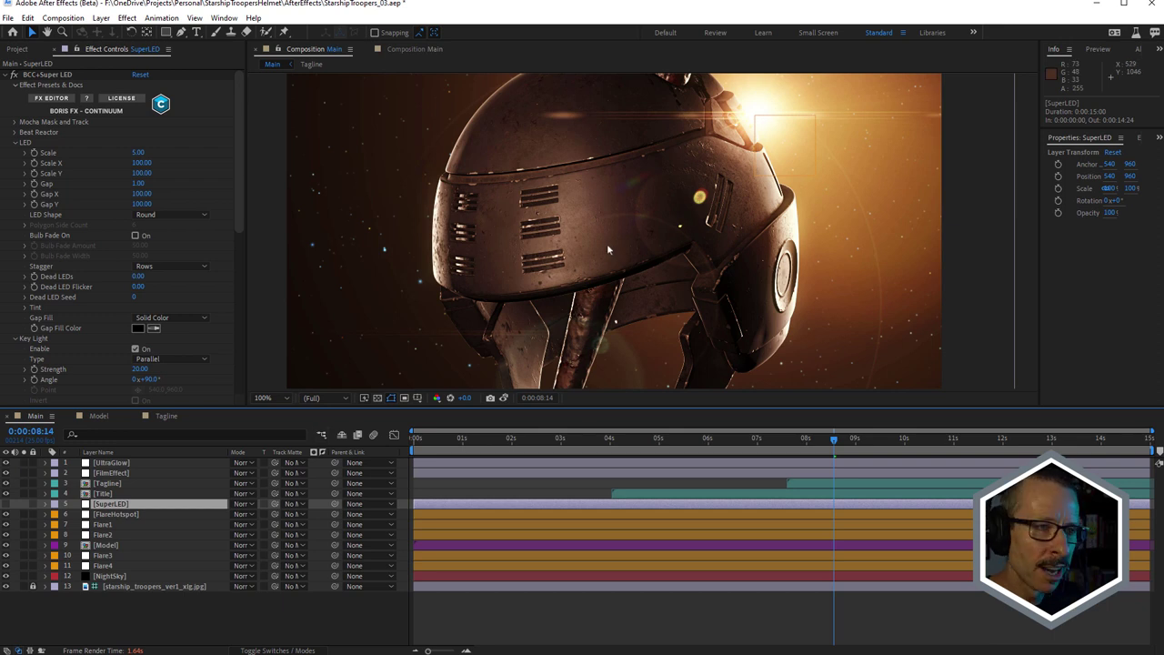
left_click(7, 506)
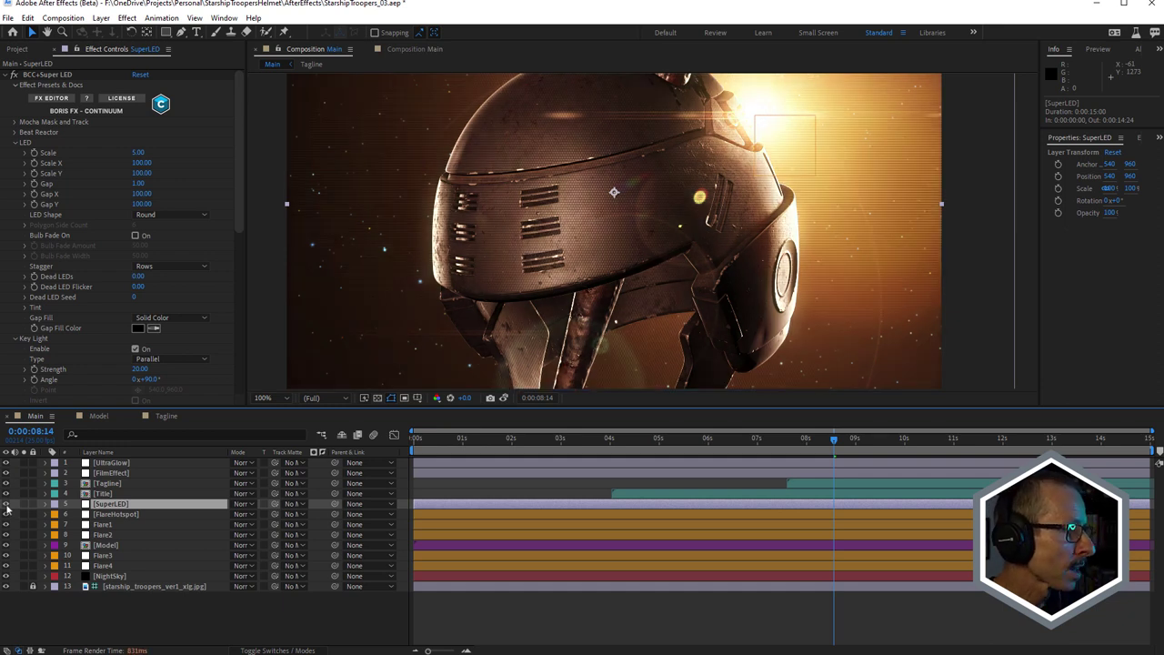
scroll(587, 216, "up", 4)
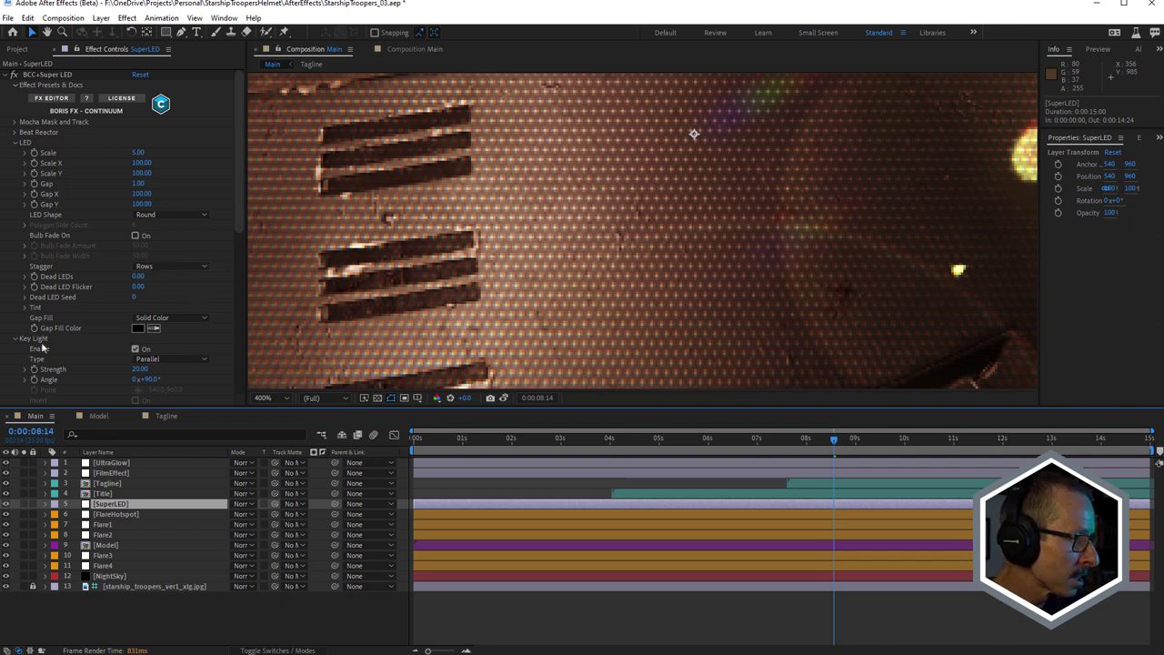
scroll(605, 266, "down", 4)
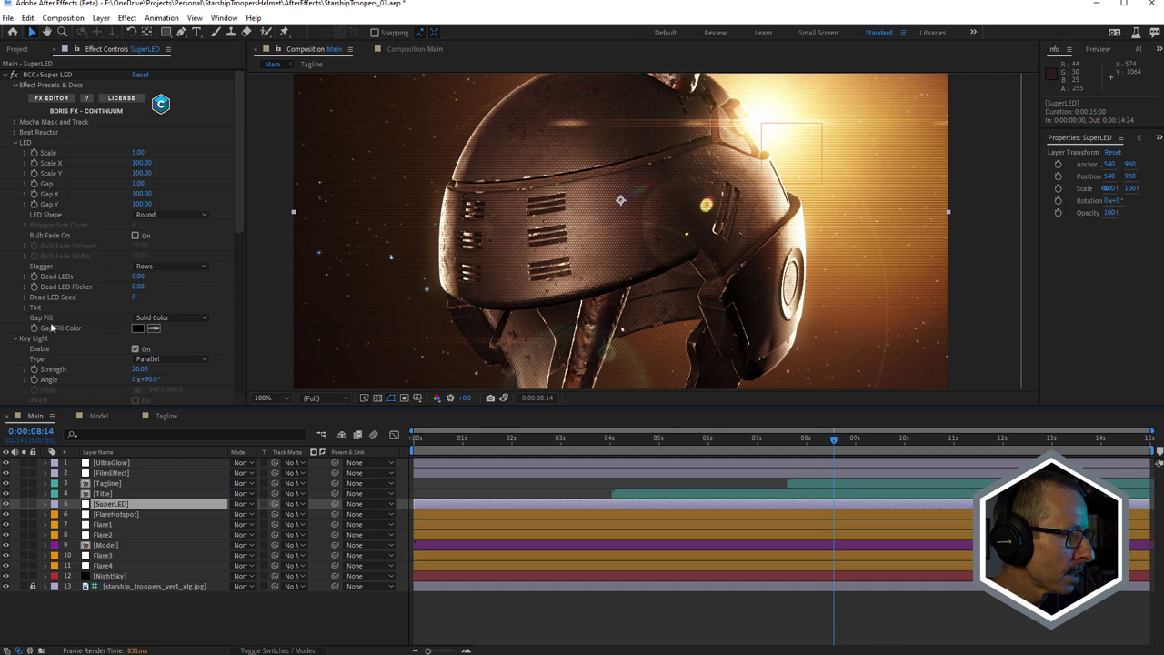
Switch the Super LED effect's Key Light off and back on to compare the LED shading on the helmet
left_click(136, 349)
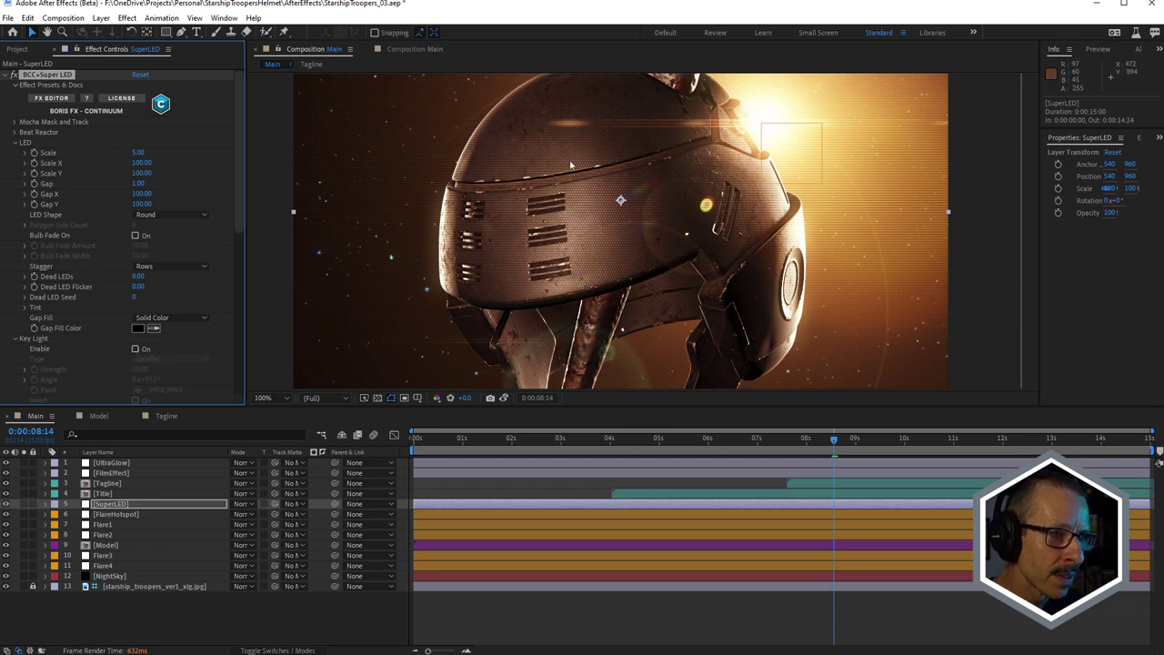
left_click(136, 349)
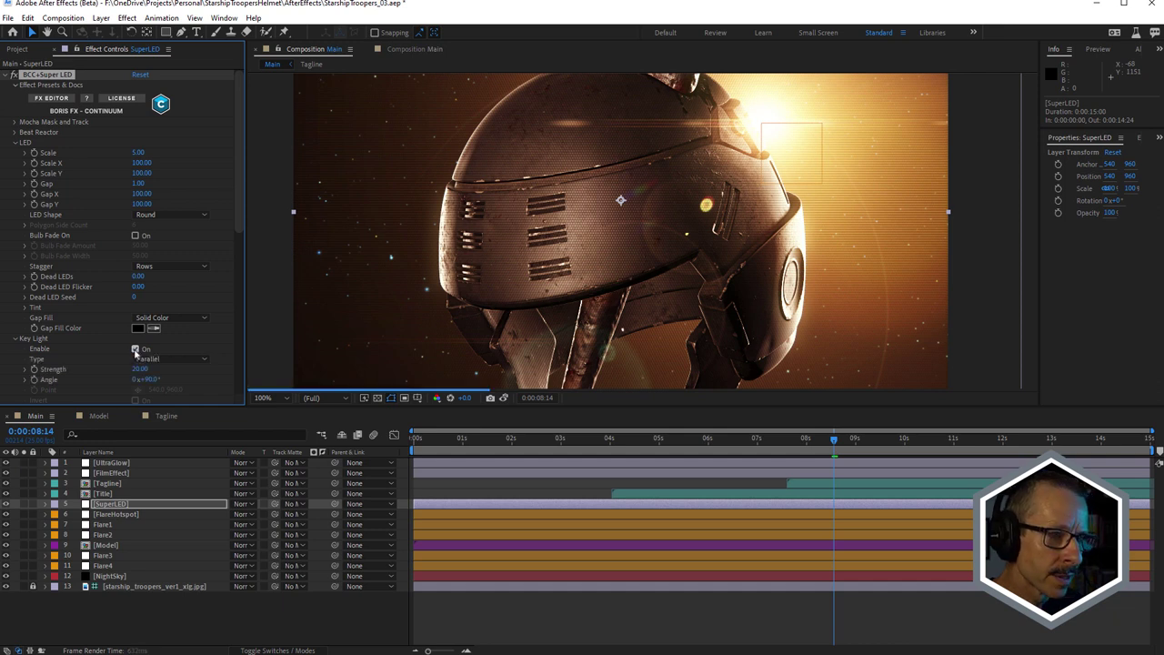
scroll(587, 291, "up", 1)
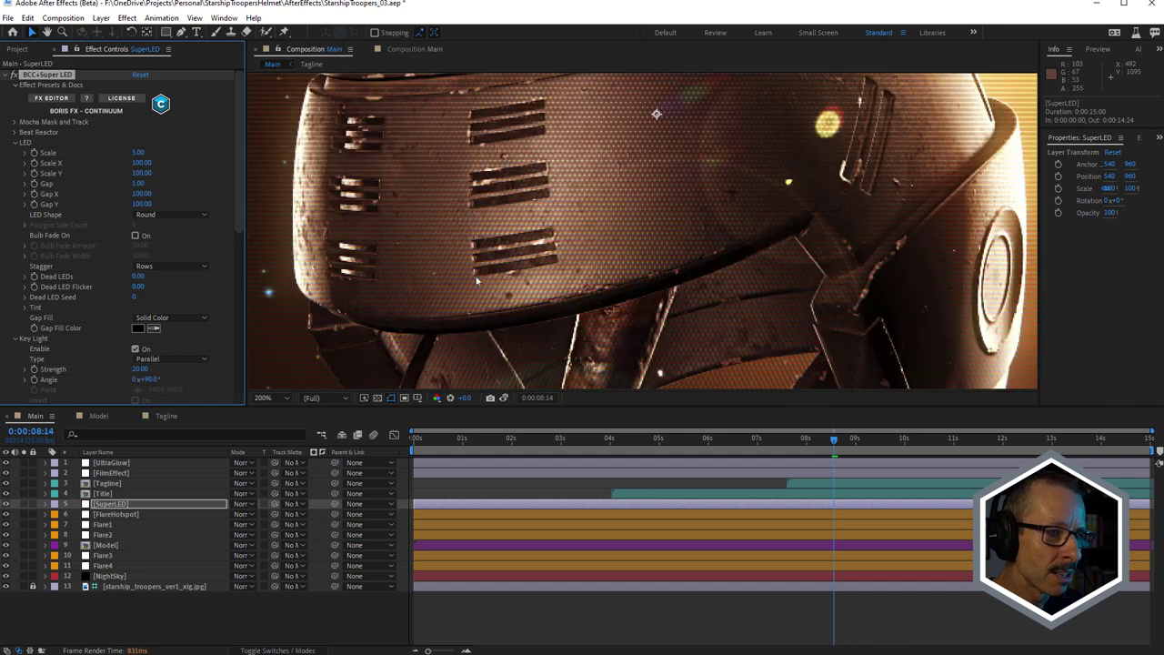
scroll(617, 203, "down", 1)
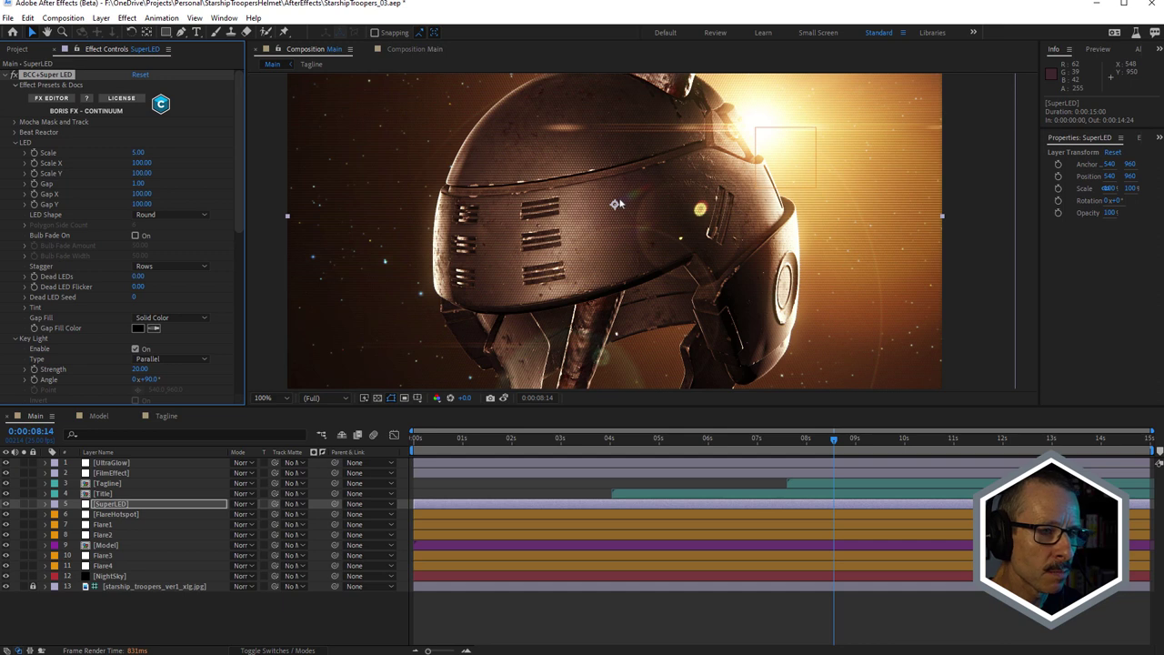
Toggle the SuperLED layer's visibility to compare the helmet with and without the LED screen look
scroll(653, 249, "down", 1)
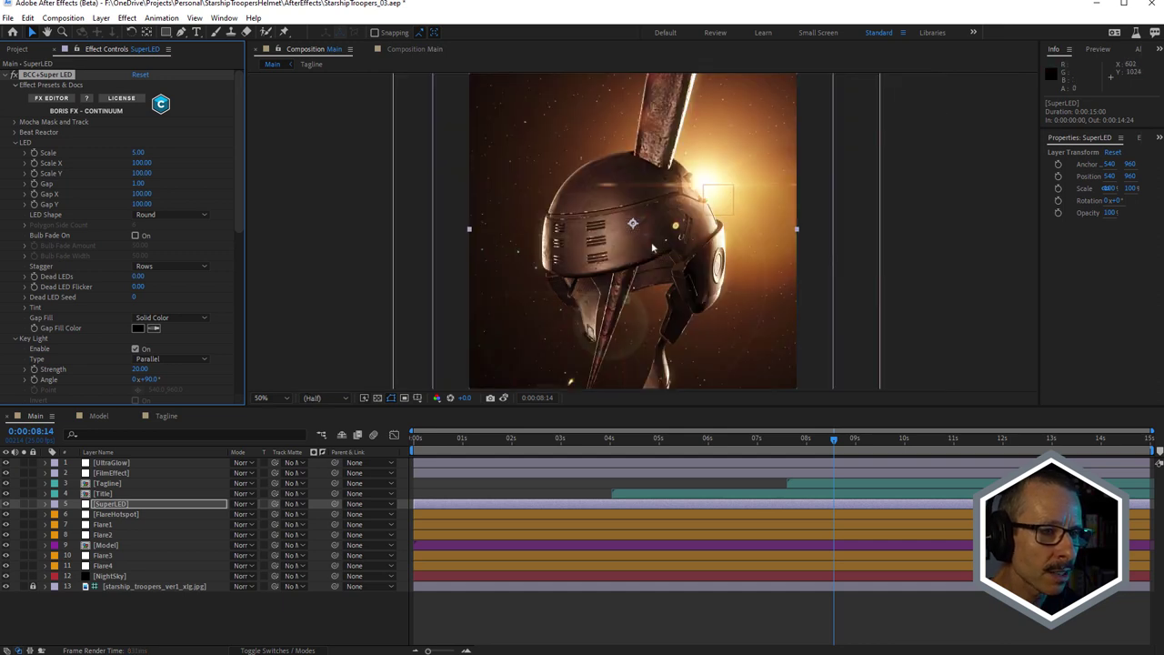
scroll(652, 244, "up", 1)
left_click(6, 504)
left_click(6, 504)
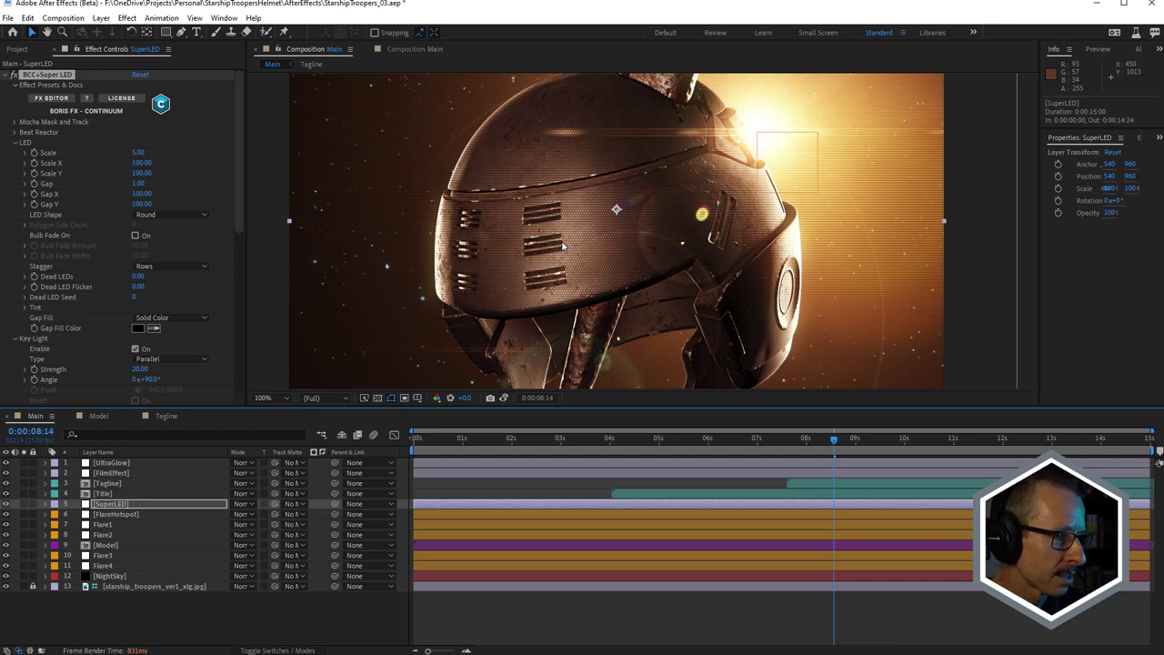
Review the Super LED effect's Flicker, Video Glitch and Prism settings, and examine their color separation up close on the helmet
left_click_drag(240, 207, 237, 321)
scroll(62, 251, "down", 4)
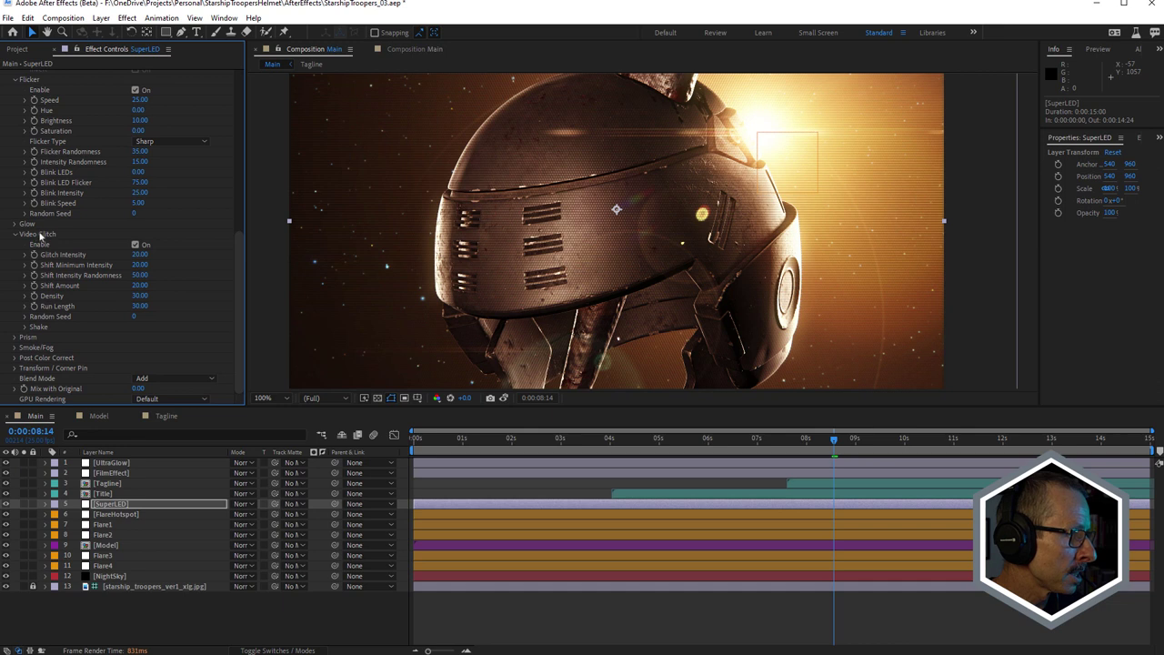
left_click(15, 338)
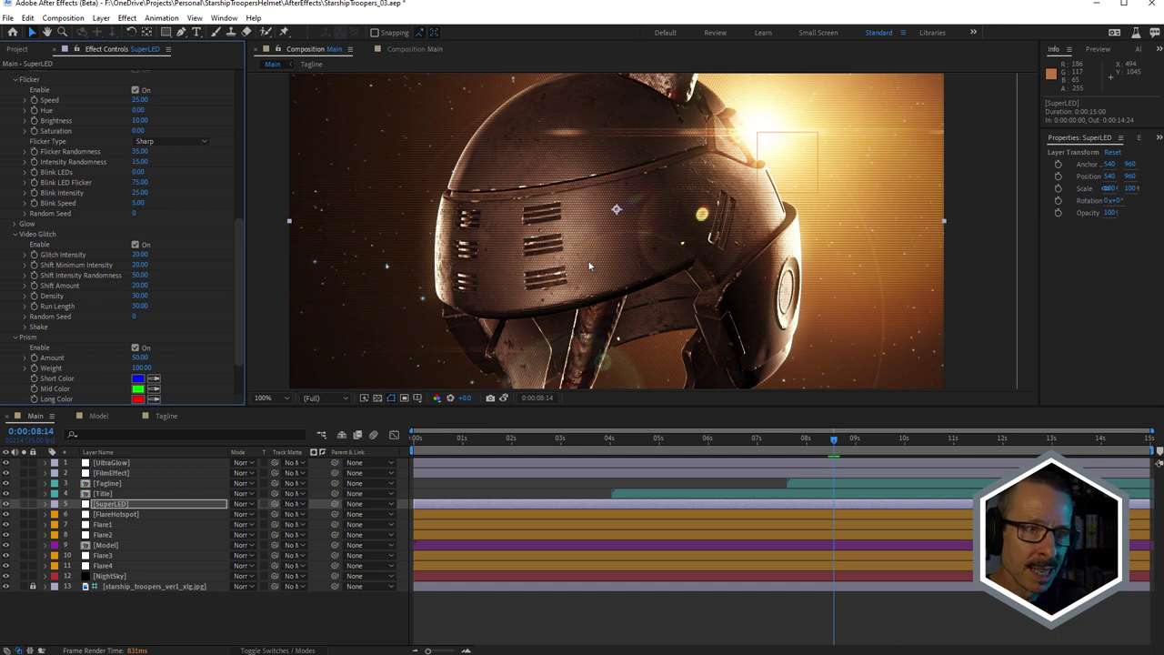
scroll(731, 286, "up", 4)
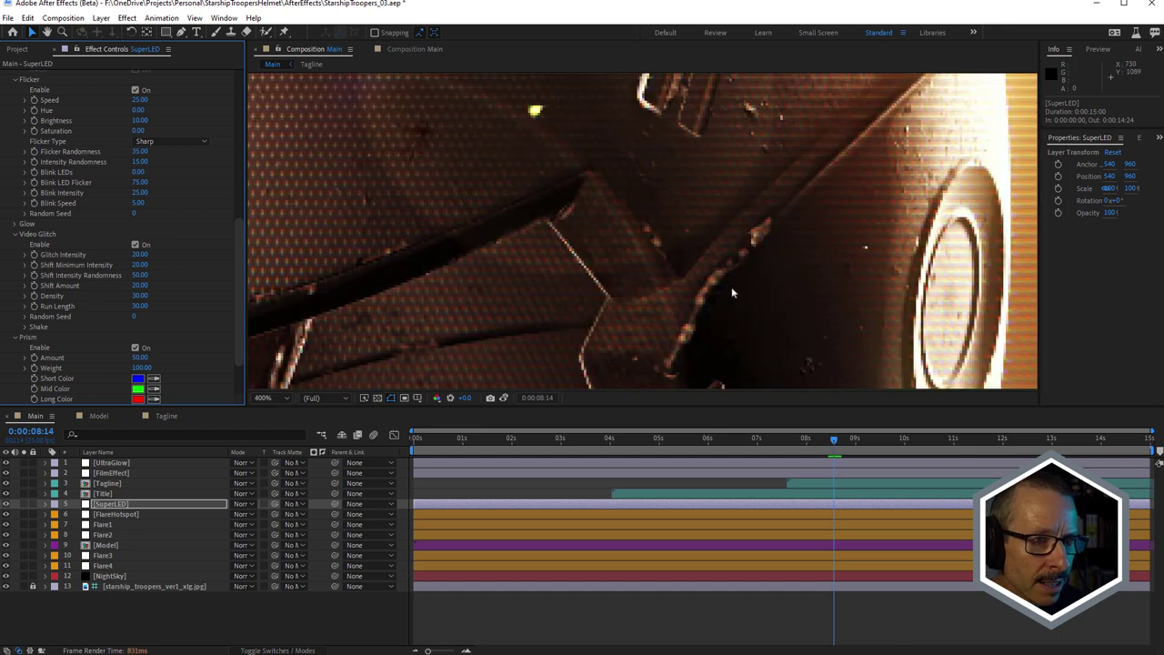
scroll(727, 277, "down", 2)
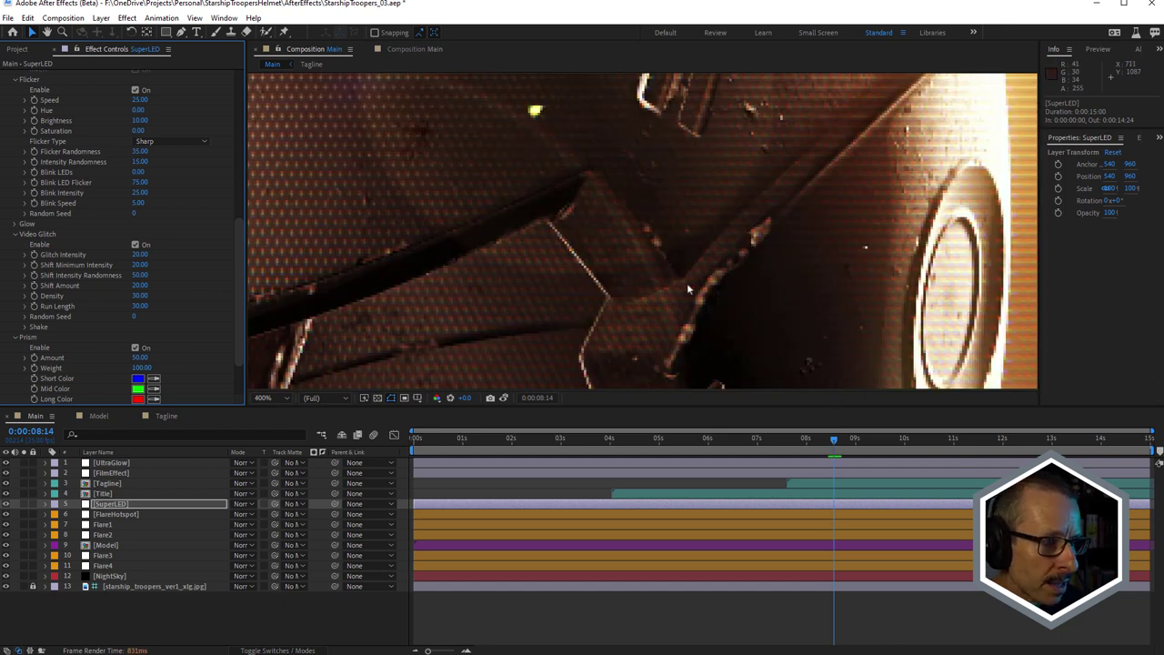
scroll(689, 289, "down", 2)
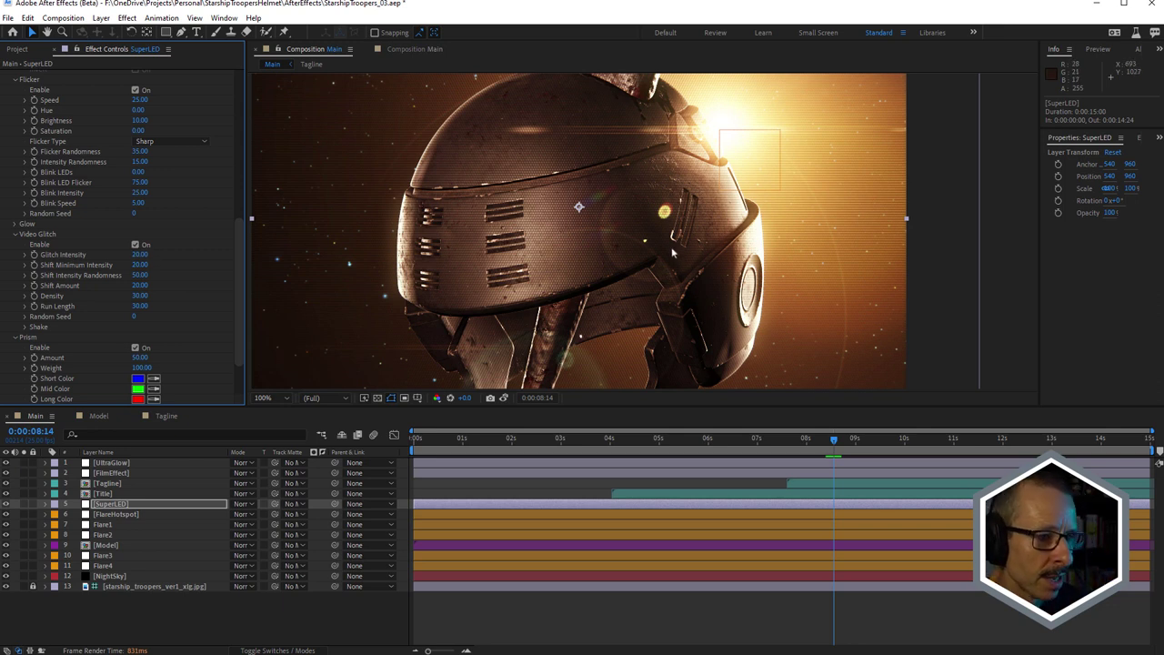
scroll(667, 243, "down", 2)
scroll(667, 243, "up", 2)
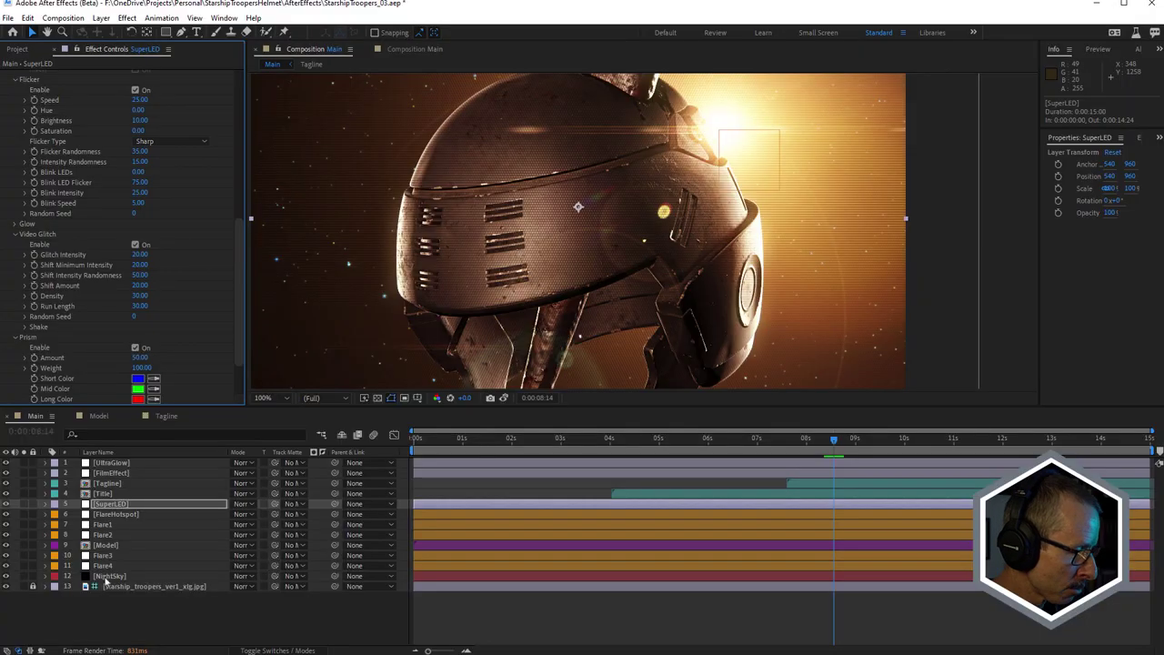
Solo the NightSky layer and review the glare, streak and twinkle settings of its S_NightSky star field
left_click(107, 577)
left_click(23, 578)
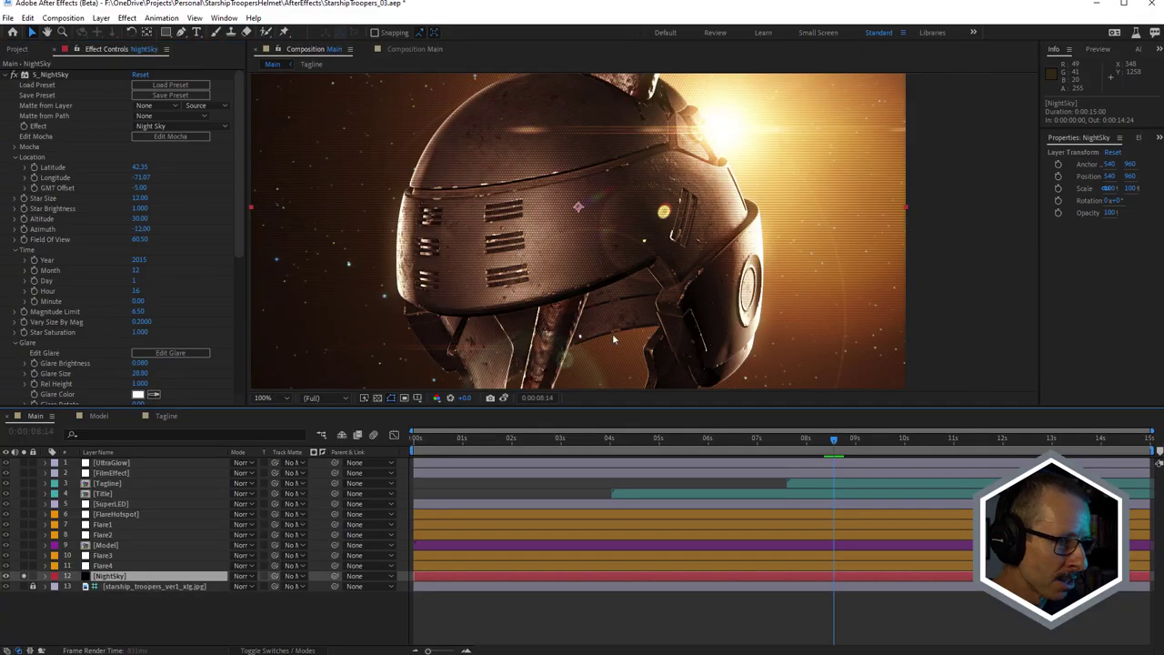
scroll(684, 242, "down", 2)
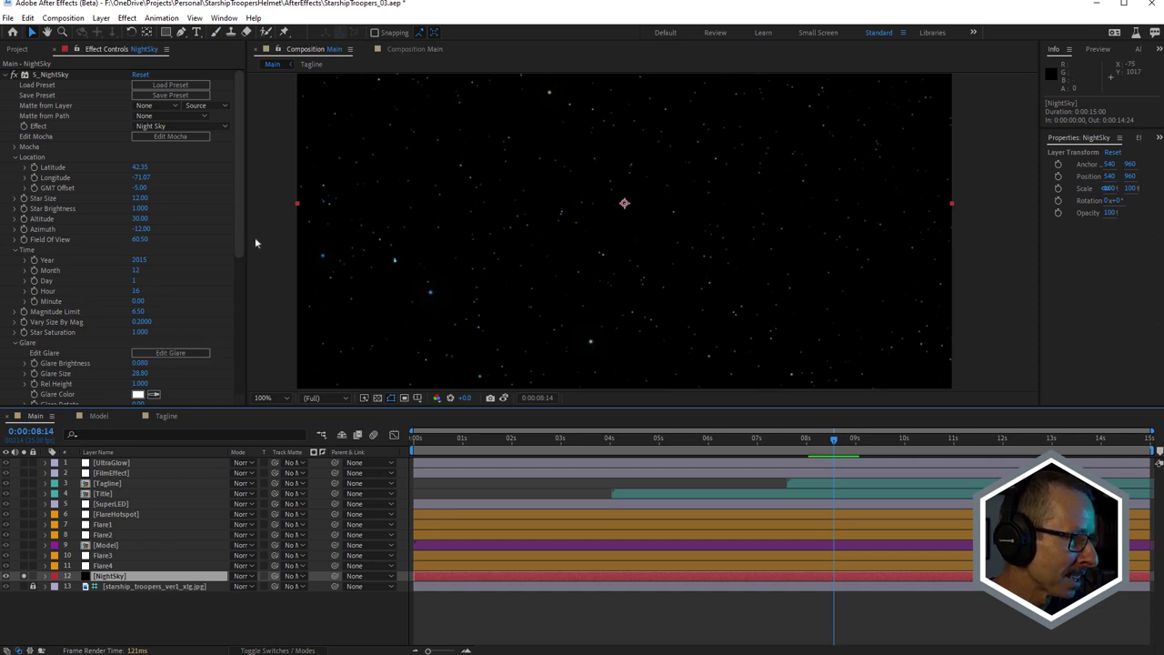
left_click_drag(241, 262, 240, 335)
scroll(241, 335, "down", 1)
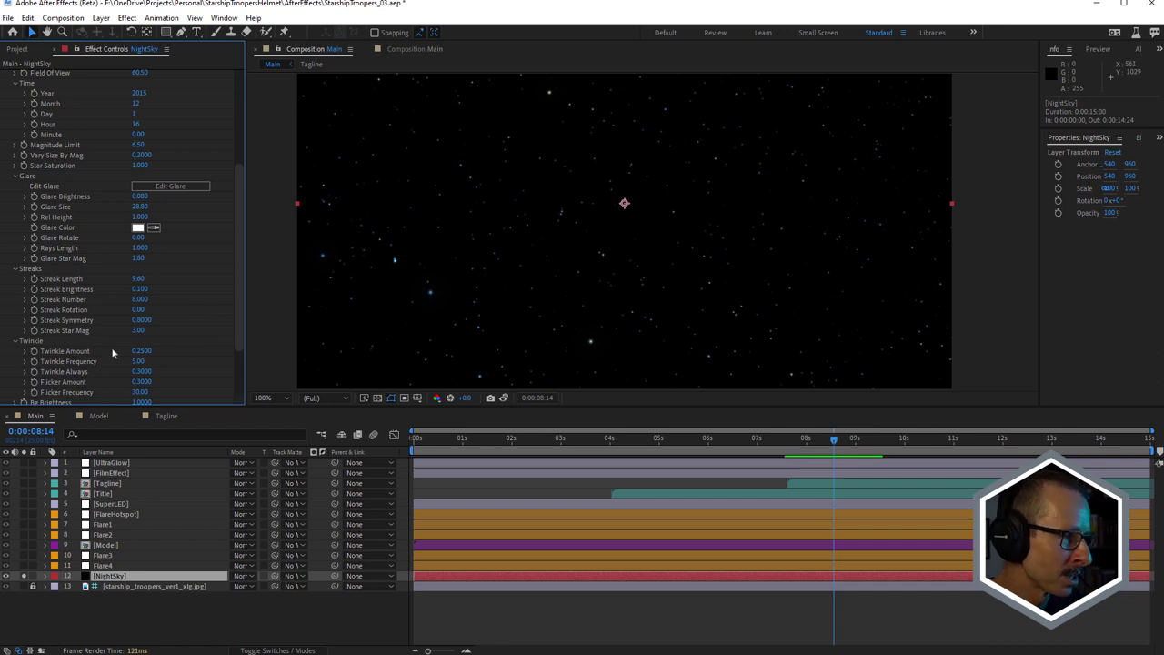
Turn off the NightSky layer's solo and view the full helmet composite against the stars
left_click(48, 571)
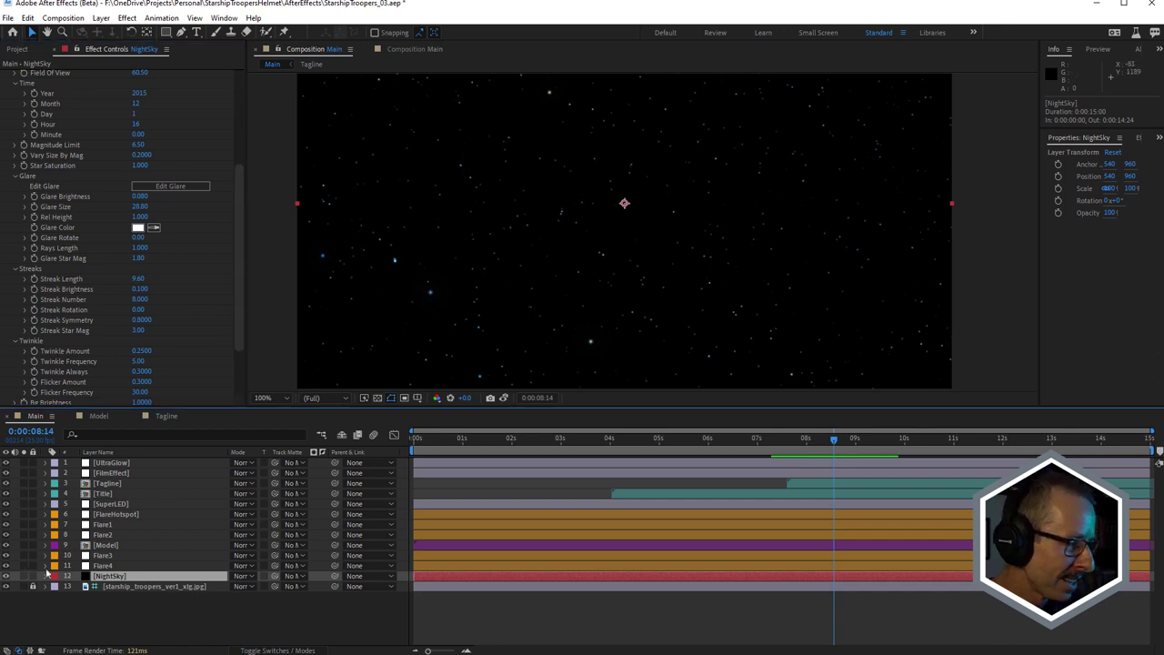
left_click(684, 252)
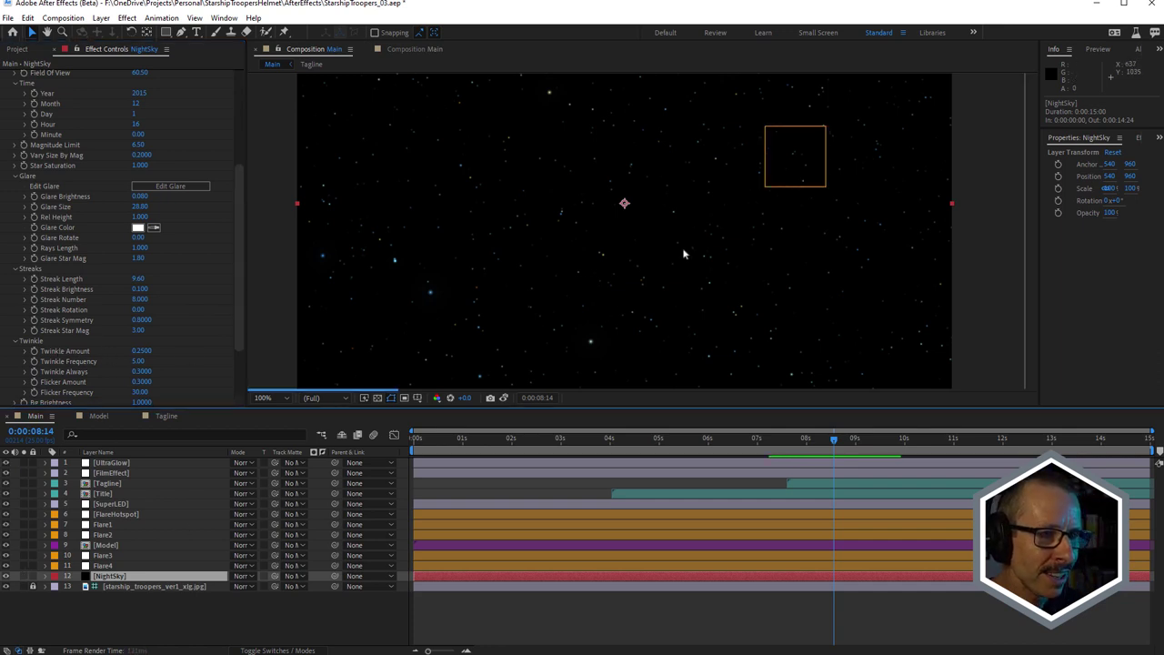
scroll(682, 260, "down", 2)
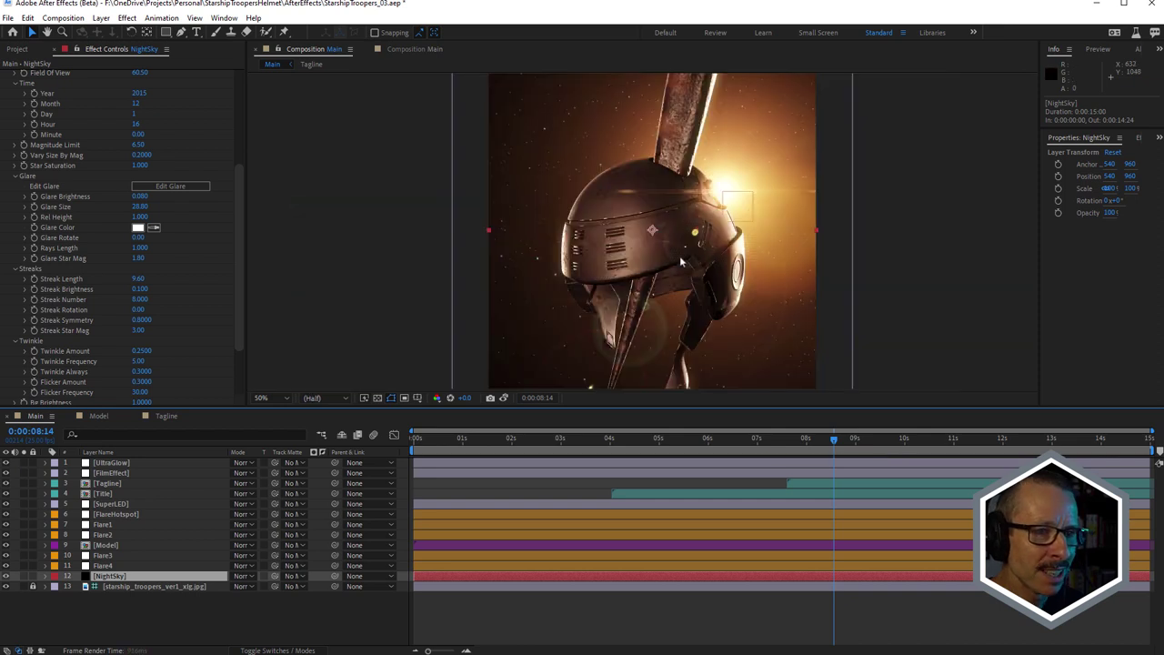